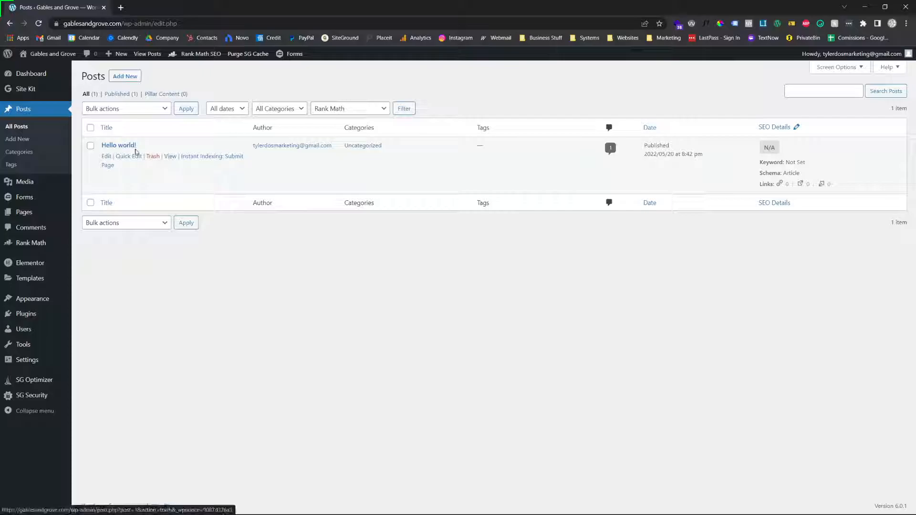
Open the "Hello world!" post for editing and look up Rank Math's help on adding the focus keyword to the SEO title
{"action": "left_click", "coordinate": [106, 157]}
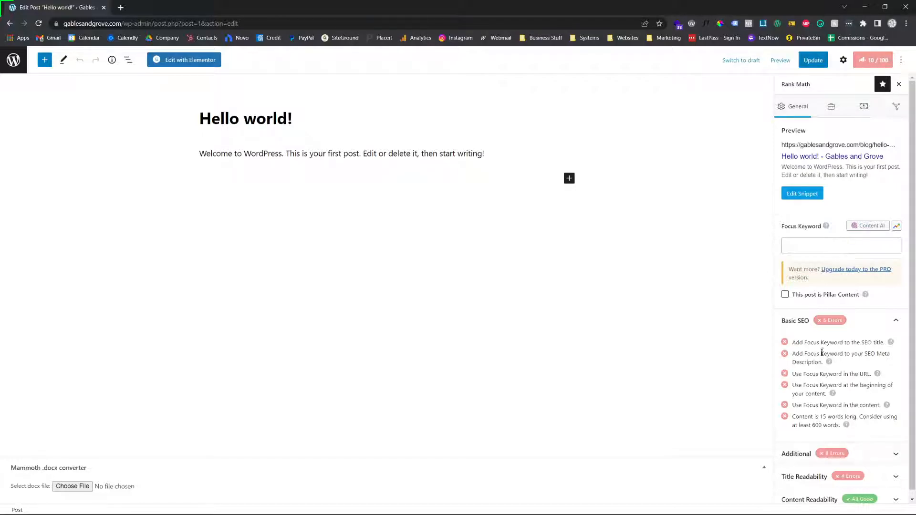
{"action": "left_click", "coordinate": [868, 62]}
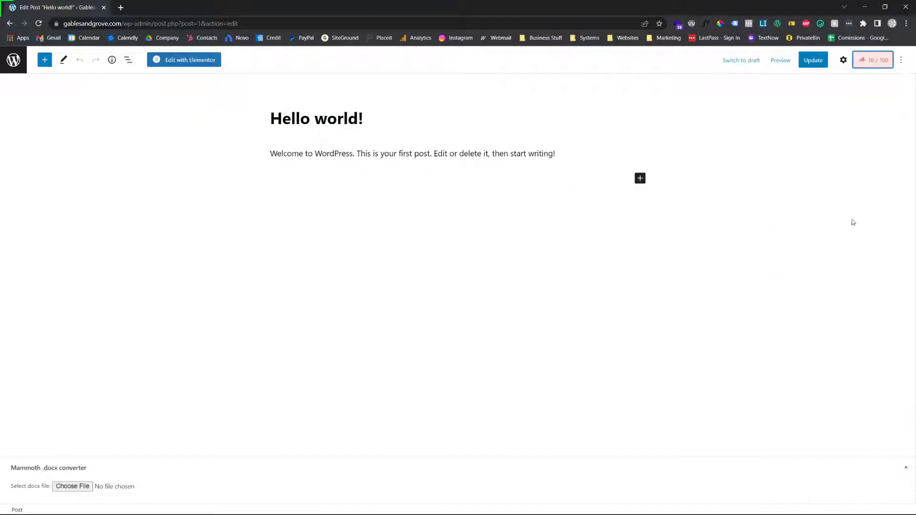
{"action": "left_click", "coordinate": [876, 61]}
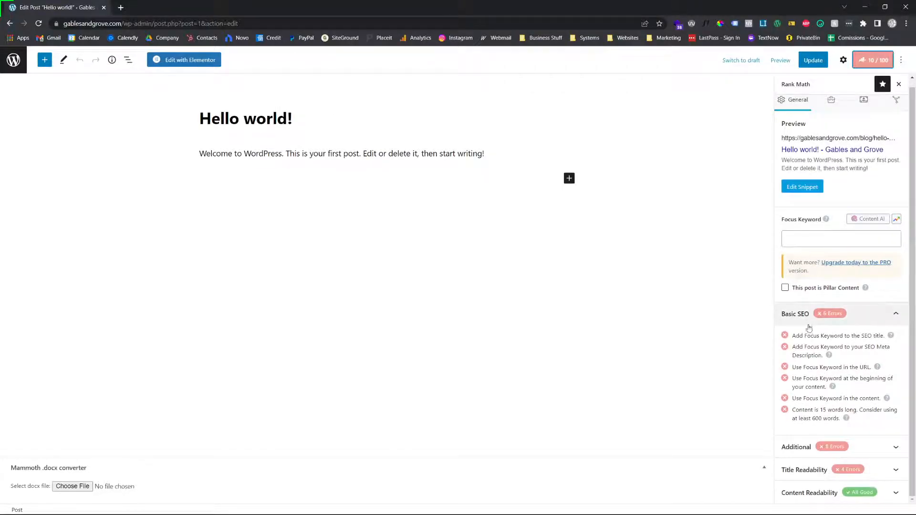
{"action": "left_click", "coordinate": [892, 337]}
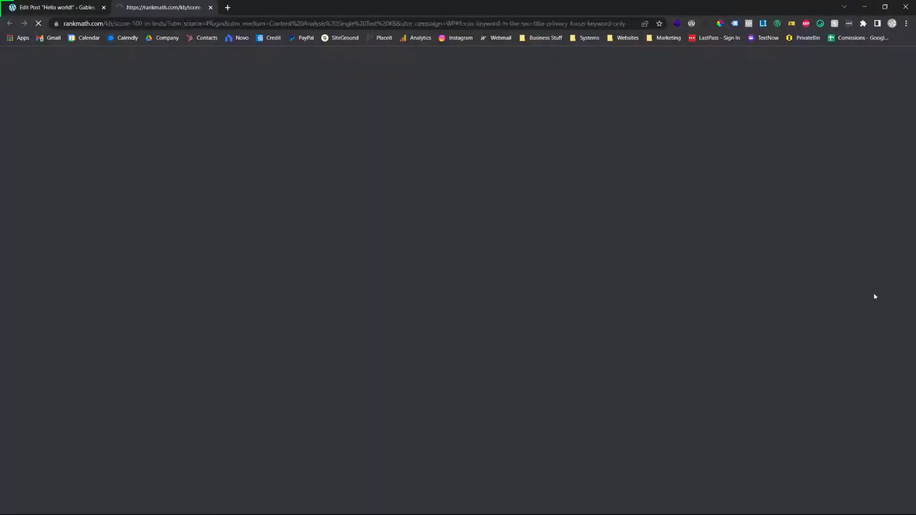
{"action": "left_click", "coordinate": [104, 2]}
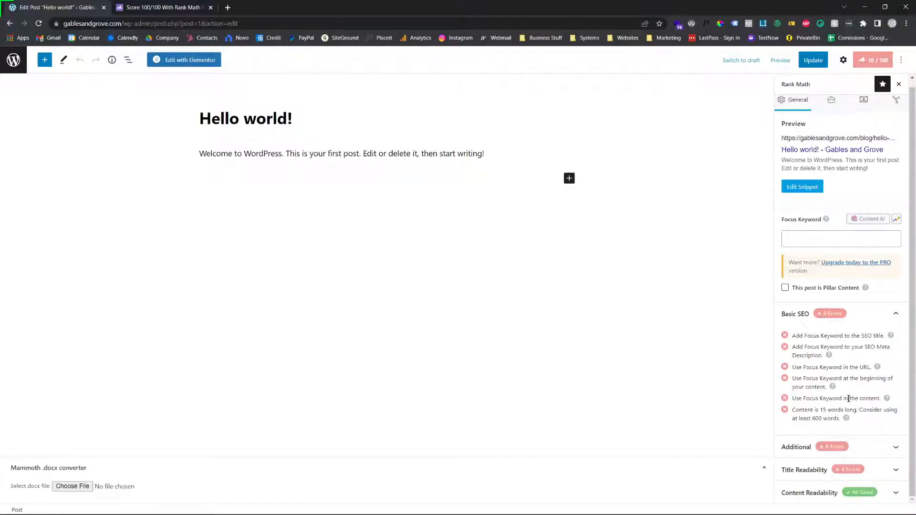
Show the post's settings, switch the post to draft, and publish it again
{"action": "left_click", "coordinate": [843, 59]}
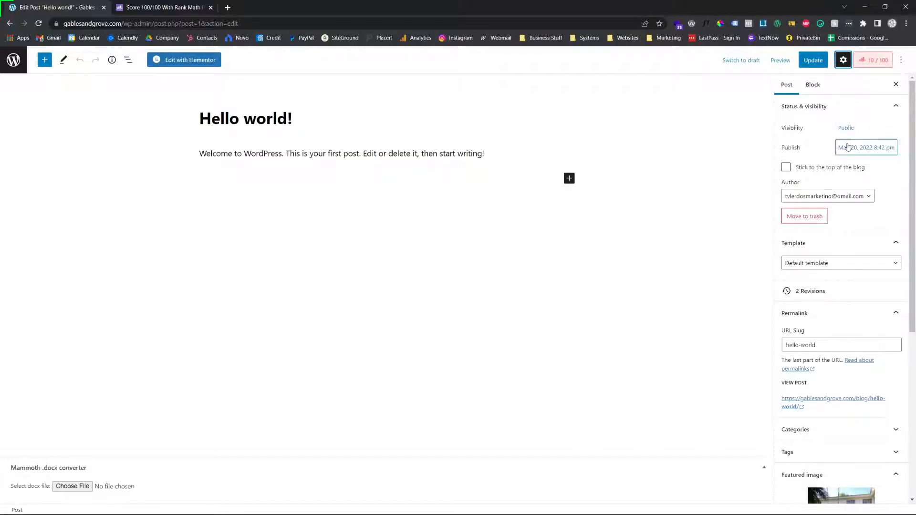
{"action": "left_click", "coordinate": [739, 61]}
{"action": "left_click", "coordinate": [515, 292]}
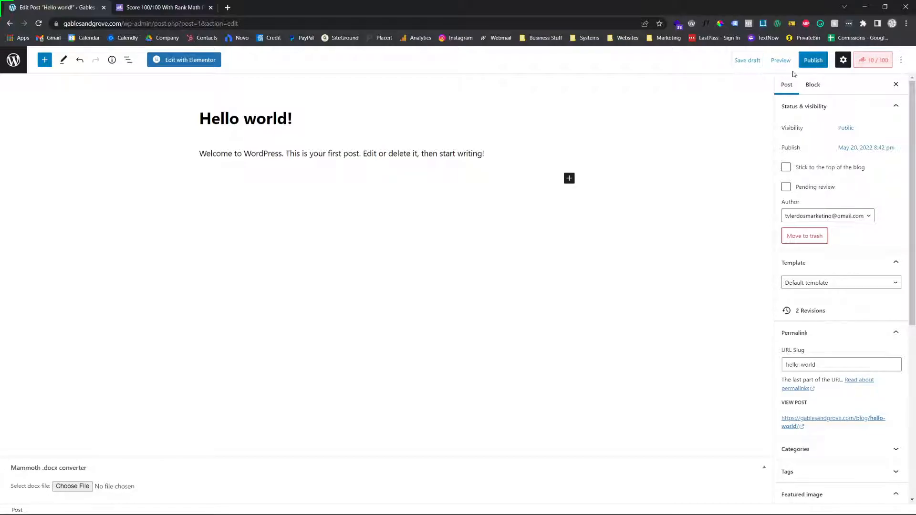
{"action": "left_click", "coordinate": [809, 64]}
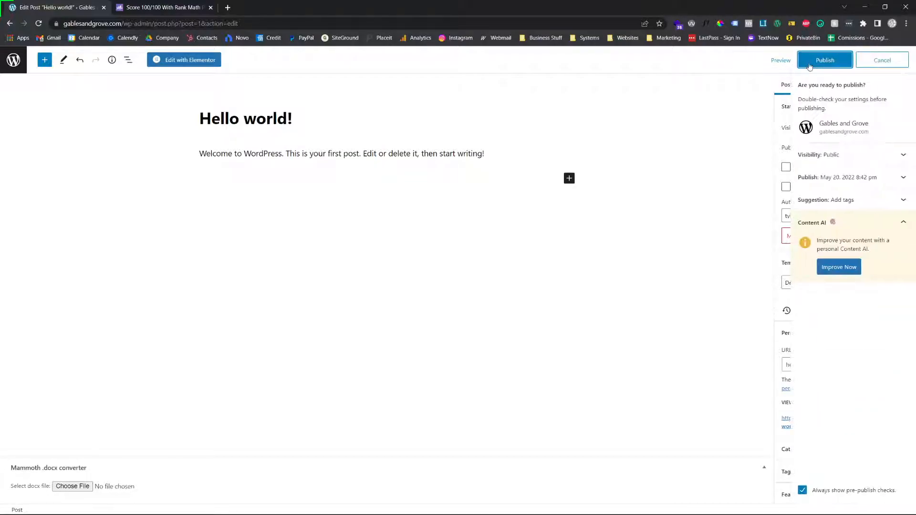
{"action": "left_click", "coordinate": [809, 67]}
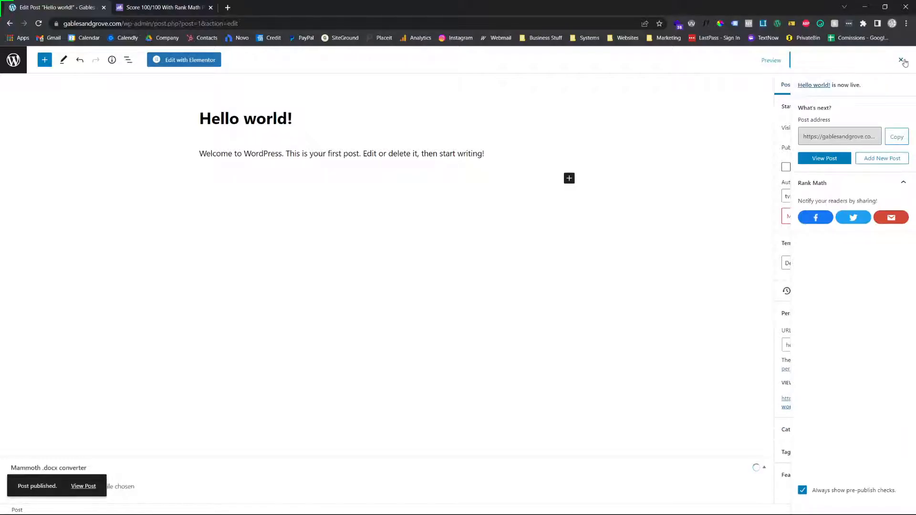
{"action": "left_click", "coordinate": [901, 60]}
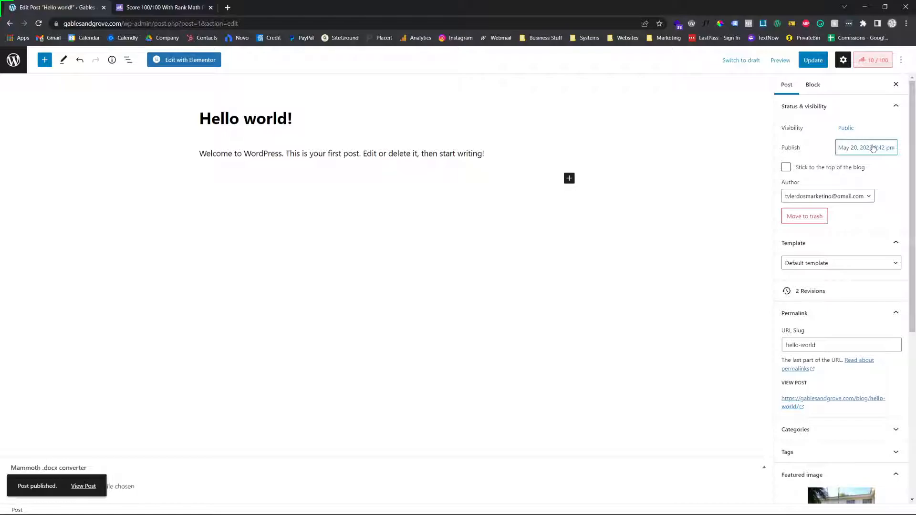
Set the post's author to the first person in the author list and open the post's permalink in a new browser tab
{"action": "left_click", "coordinate": [821, 196]}
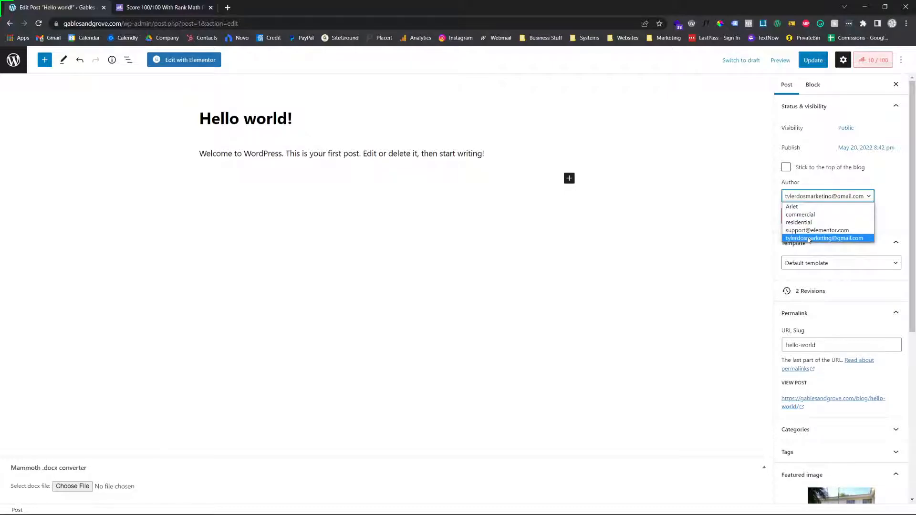
{"action": "left_click", "coordinate": [795, 207]}
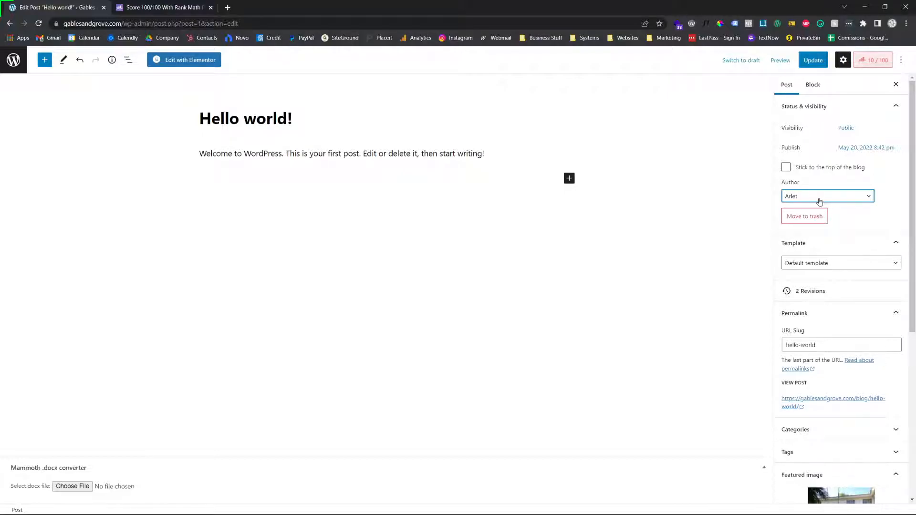
{"action": "right_click", "coordinate": [833, 403]}
{"action": "left_click", "coordinate": [840, 409]}
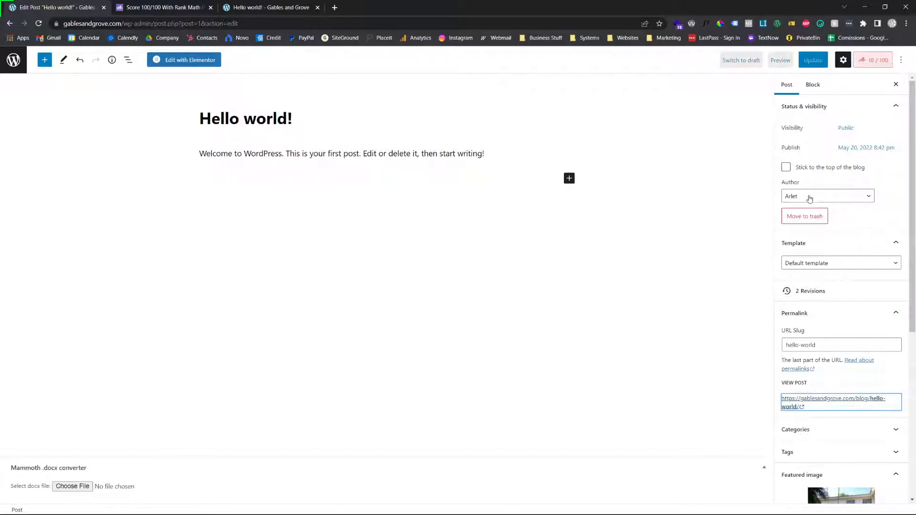
{"action": "left_click", "coordinate": [838, 195]}
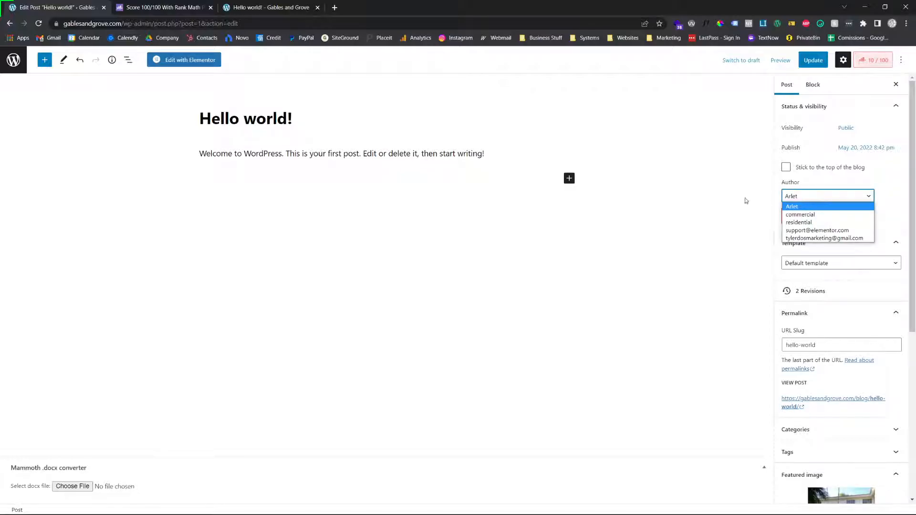
Examine the live post page: hero title, featured image, date and author line, excerpt, and body text
{"action": "left_click", "coordinate": [267, 7]}
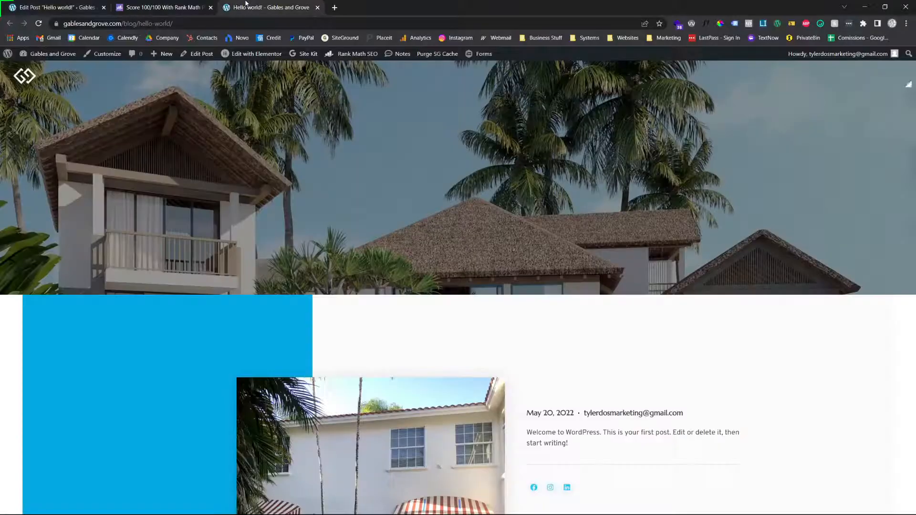
{"action": "scroll", "coordinate": [629, 379], "scroll_direction": "down", "scroll_amount": 3}
{"action": "scroll", "coordinate": [293, 358], "scroll_direction": "down", "scroll_amount": 5}
{"action": "scroll", "coordinate": [360, 370], "scroll_direction": "up", "scroll_amount": 8}
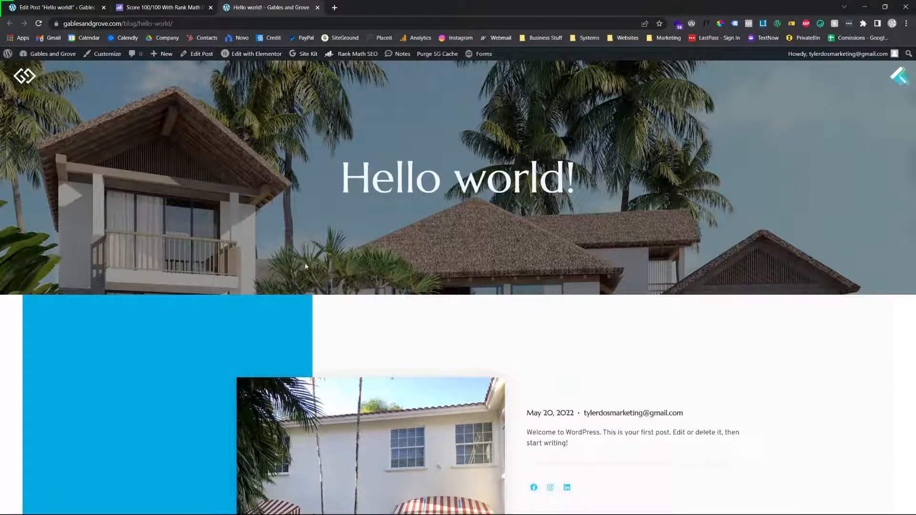
{"action": "scroll", "coordinate": [306, 267], "scroll_direction": "down", "scroll_amount": 8}
{"action": "scroll", "coordinate": [456, 311], "scroll_direction": "up", "scroll_amount": 5}
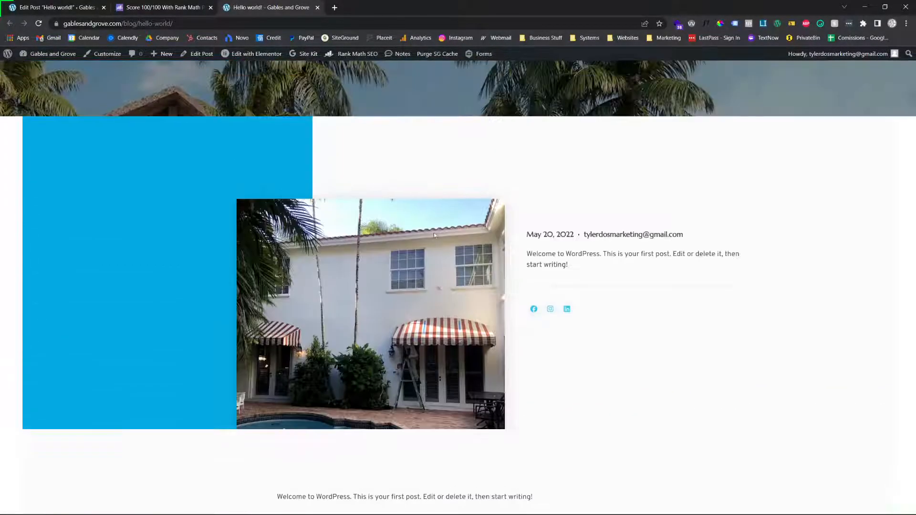
{"action": "left_click", "coordinate": [58, 7]}
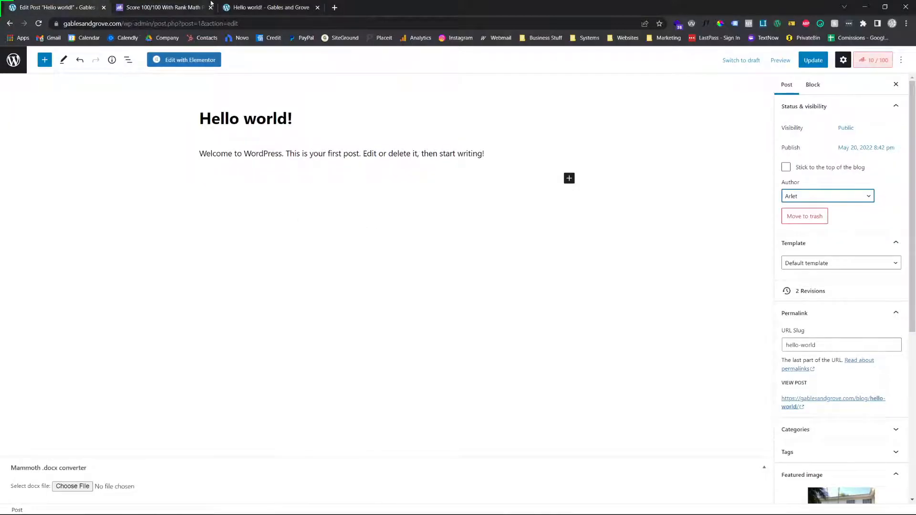
{"action": "left_click", "coordinate": [267, 7]}
{"action": "scroll", "coordinate": [522, 244], "scroll_direction": "down", "scroll_amount": 3}
{"action": "scroll", "coordinate": [522, 244], "scroll_direction": "up", "scroll_amount": 2}
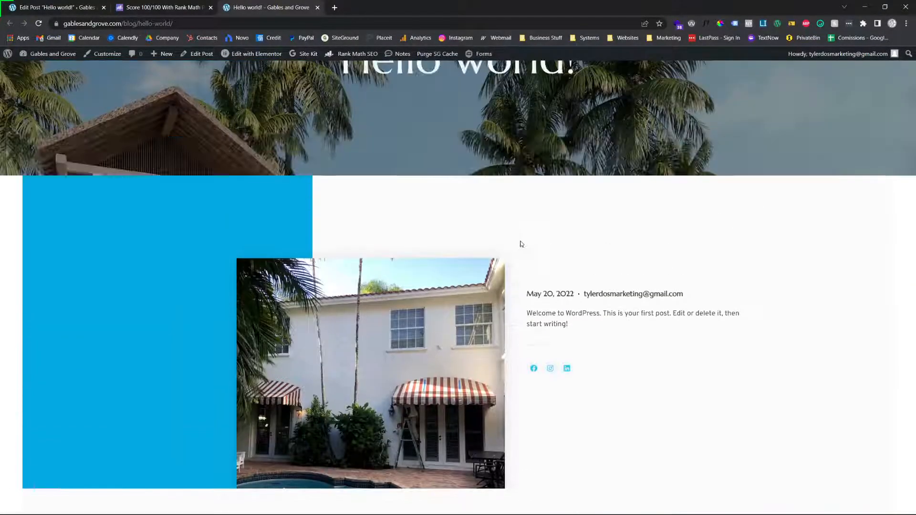
{"action": "scroll", "coordinate": [522, 244], "scroll_direction": "up", "scroll_amount": 2}
{"action": "triple_click", "coordinate": [439, 182]}
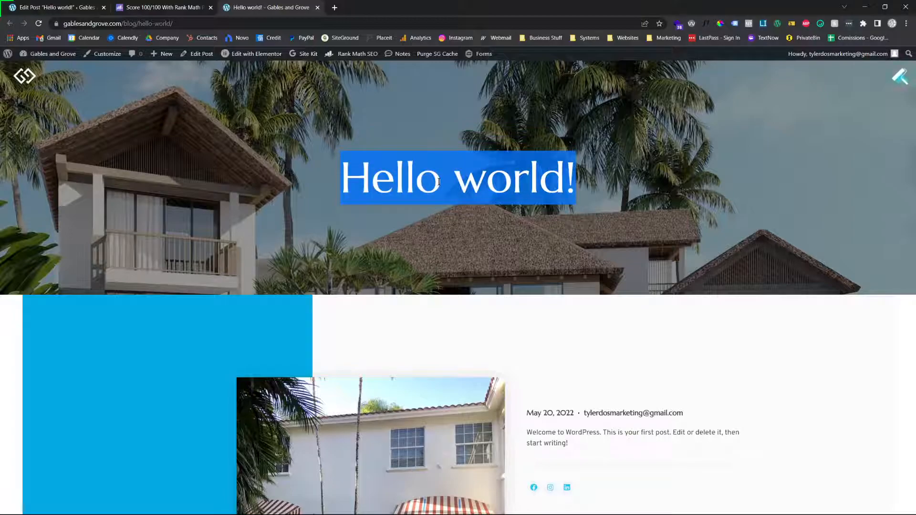
{"action": "left_click", "coordinate": [439, 181]}
Open the Elementor Single Post template behind the page for editing and inspect its title heading
{"action": "mouse_move", "coordinate": [234, 54]}
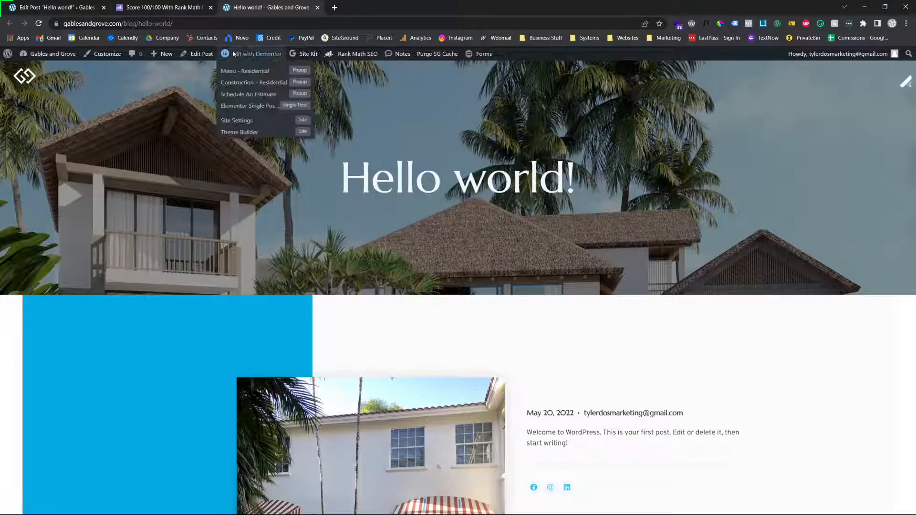
{"action": "left_click", "coordinate": [251, 110]}
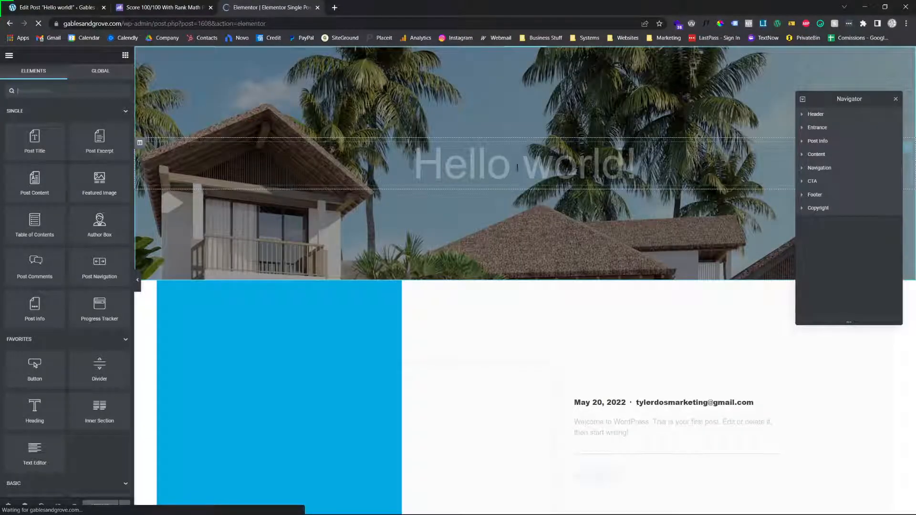
{"action": "left_click", "coordinate": [469, 162]}
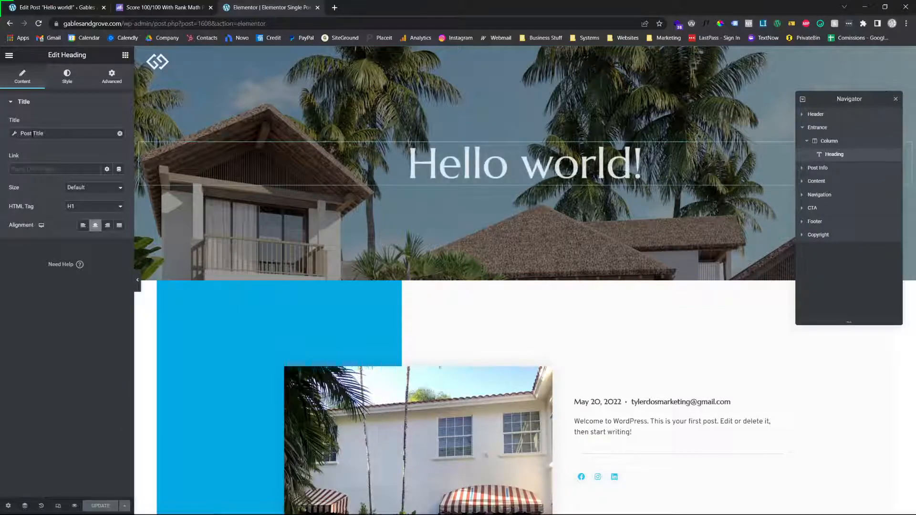
Inspect the template's Featured Image, Post Info, Post Excerpt, Social Icons, and Post Content widgets one after another
{"action": "scroll", "coordinate": [435, 256], "scroll_direction": "down", "scroll_amount": 5}
{"action": "left_click", "coordinate": [435, 257]}
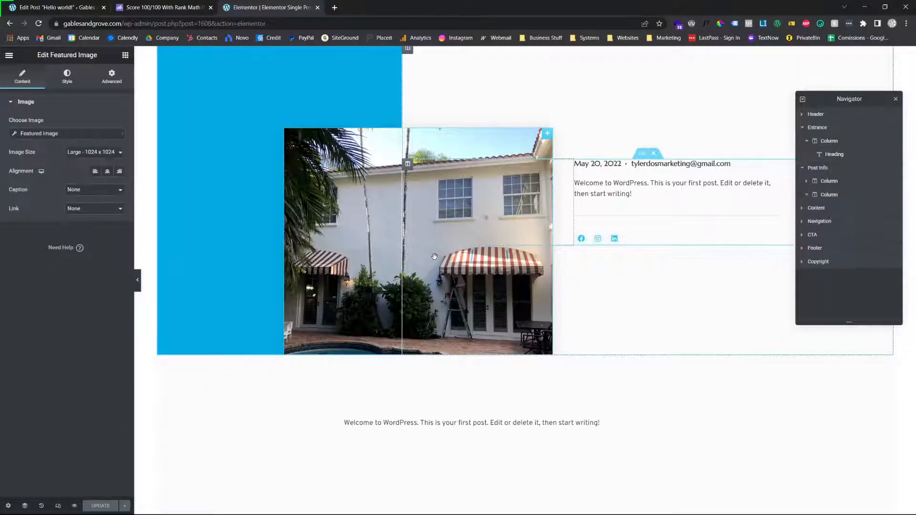
{"action": "scroll", "coordinate": [377, 176], "scroll_direction": "up", "scroll_amount": 3}
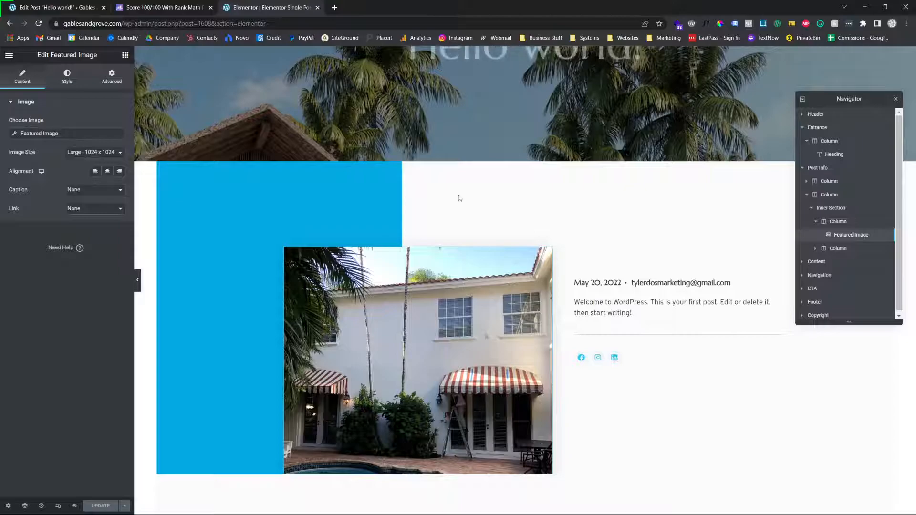
{"action": "left_click", "coordinate": [631, 286]}
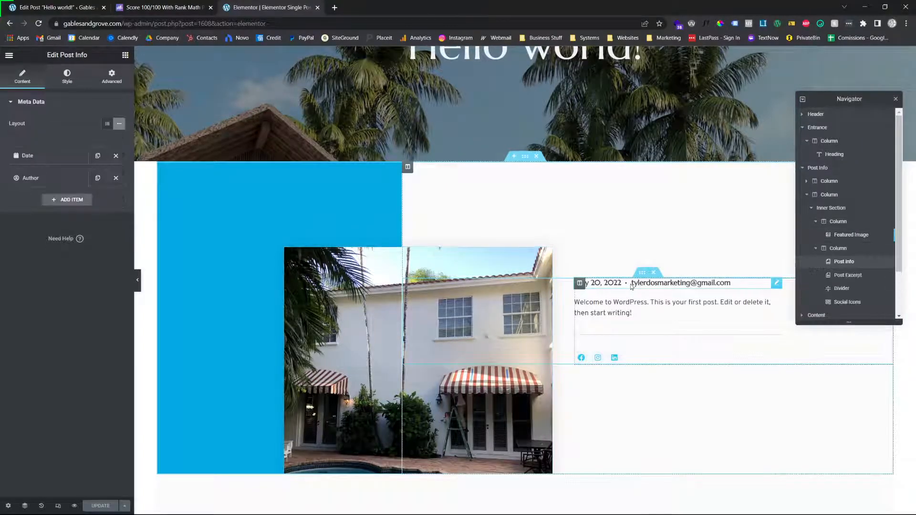
{"action": "left_click", "coordinate": [628, 302]}
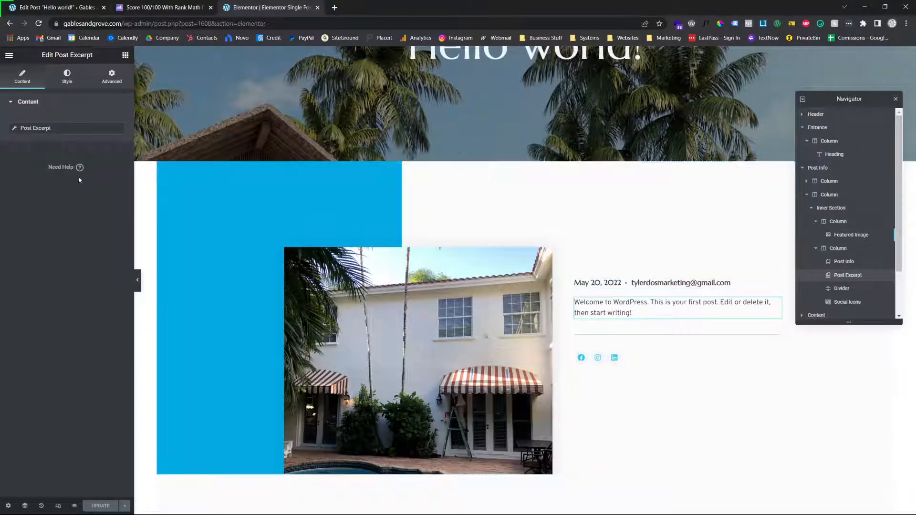
{"action": "left_click", "coordinate": [626, 361]}
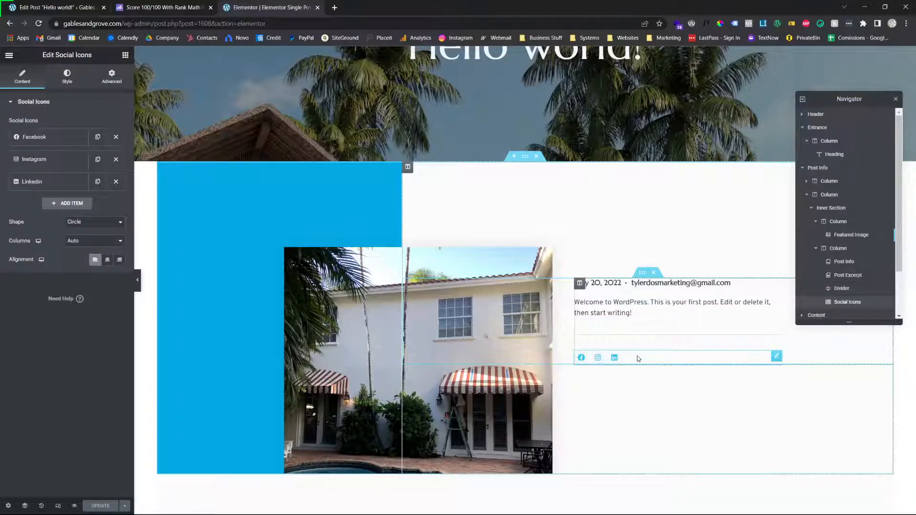
{"action": "scroll", "coordinate": [631, 351], "scroll_direction": "down", "scroll_amount": 3}
{"action": "scroll", "coordinate": [630, 350], "scroll_direction": "down", "scroll_amount": 2}
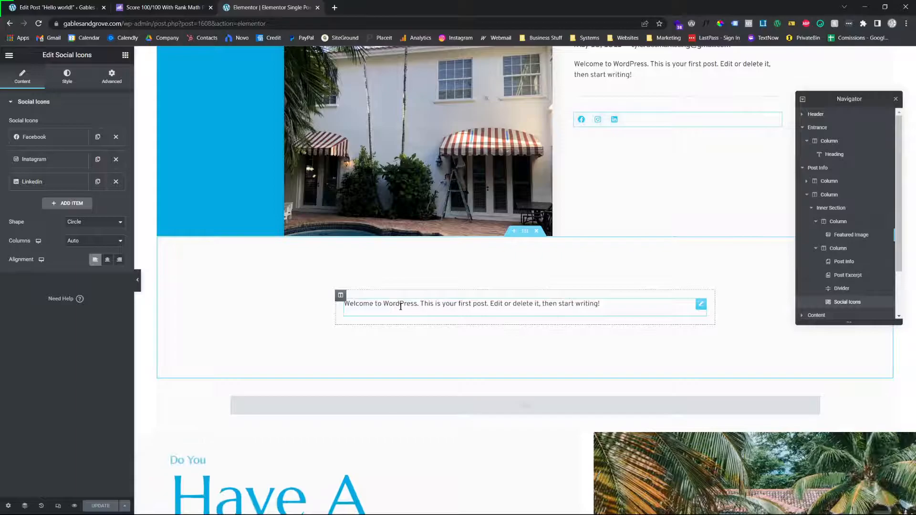
{"action": "left_click", "coordinate": [498, 323]}
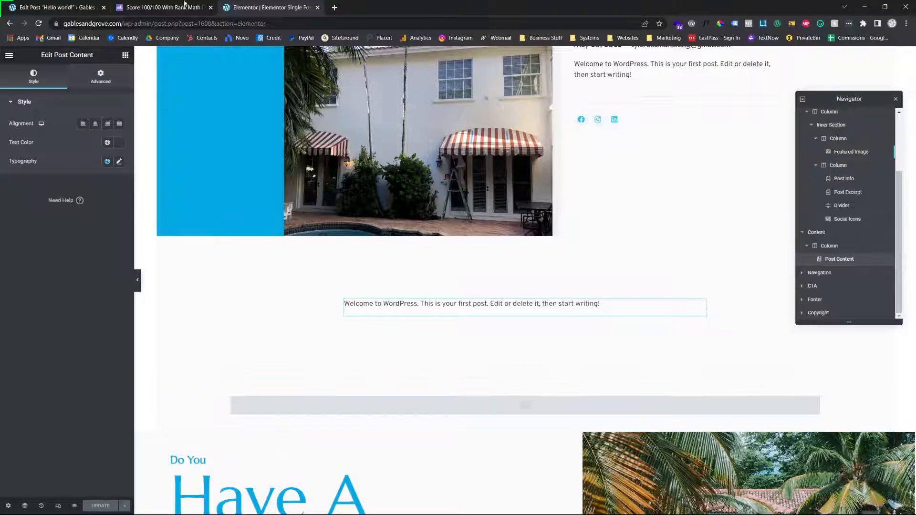
{"action": "scroll", "coordinate": [571, 294], "scroll_direction": "up", "scroll_amount": 6}
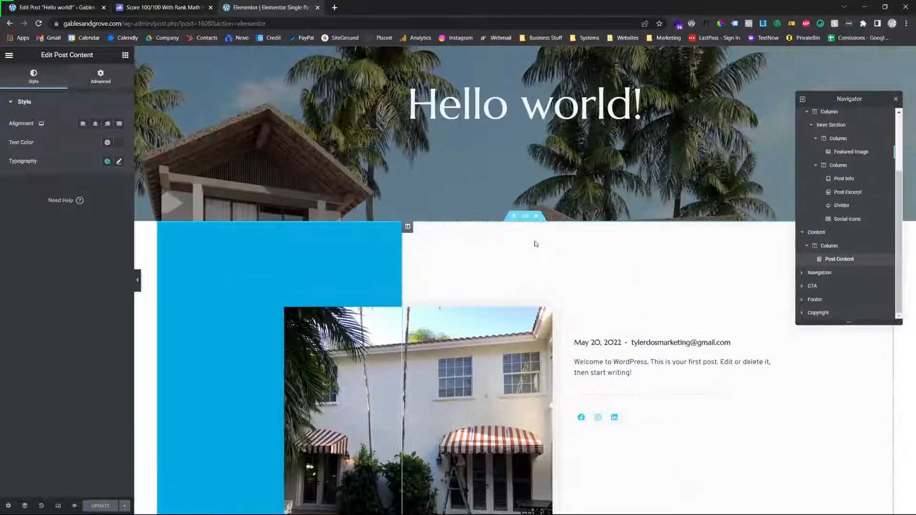
Arrange the Elementor template in its own window on the right half beside the post editor, and collapse Elementor's editing panel
{"action": "left_click_drag", "start_coordinate": [445, 47], "coordinate": [462, 119]}
{"action": "key", "text": "super+Right"}
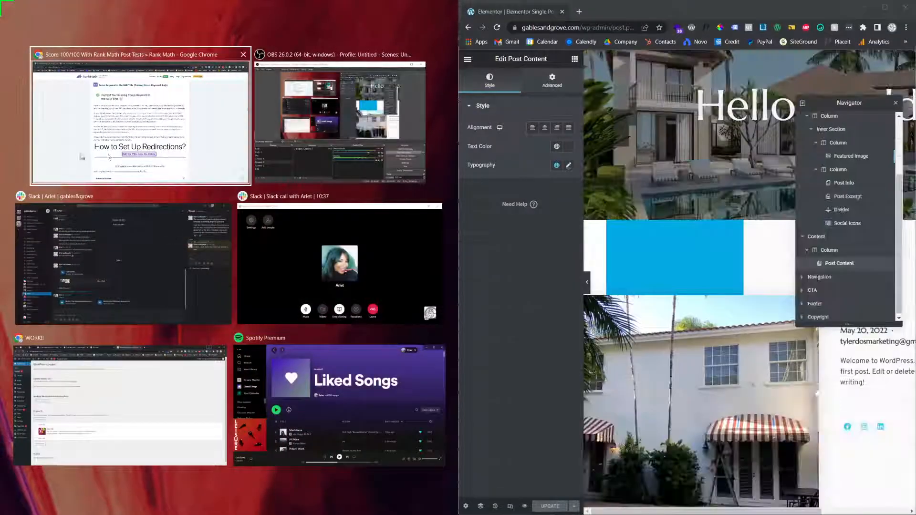
{"action": "left_click", "coordinate": [213, 151]}
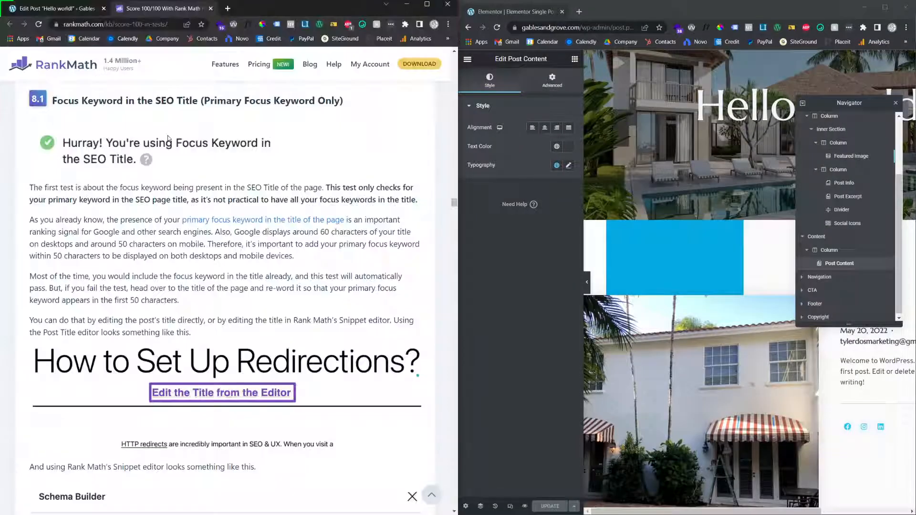
{"action": "left_click", "coordinate": [29, 10]}
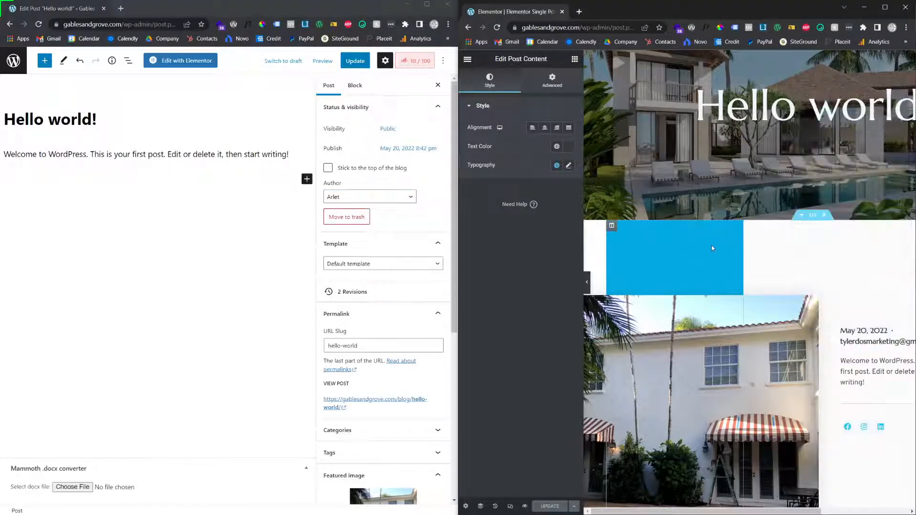
{"action": "scroll", "coordinate": [590, 279], "scroll_direction": "right", "scroll_amount": 5}
{"action": "left_click", "coordinate": [590, 280]}
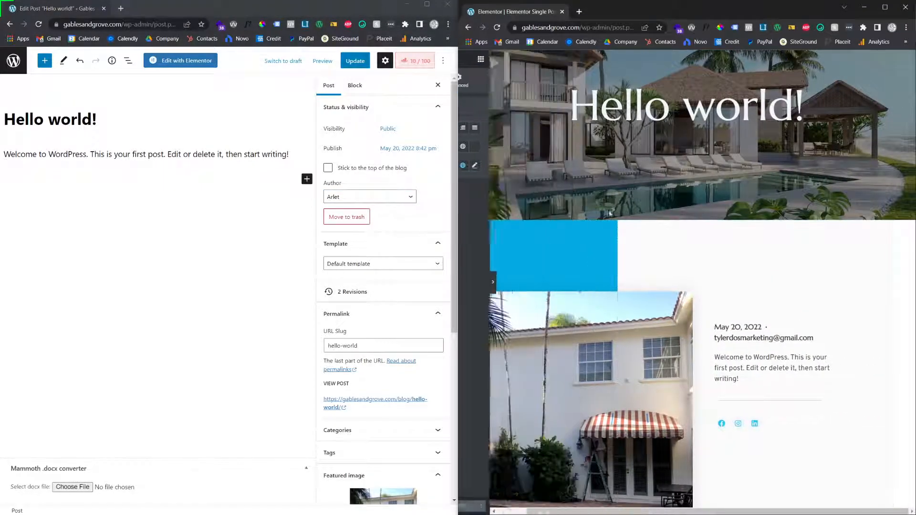
Compare the post's title and body paragraph with the hero heading and post content in the Elementor template
{"action": "scroll", "coordinate": [599, 231], "scroll_direction": "up", "scroll_amount": 2}
{"action": "left_click", "coordinate": [42, 120]}
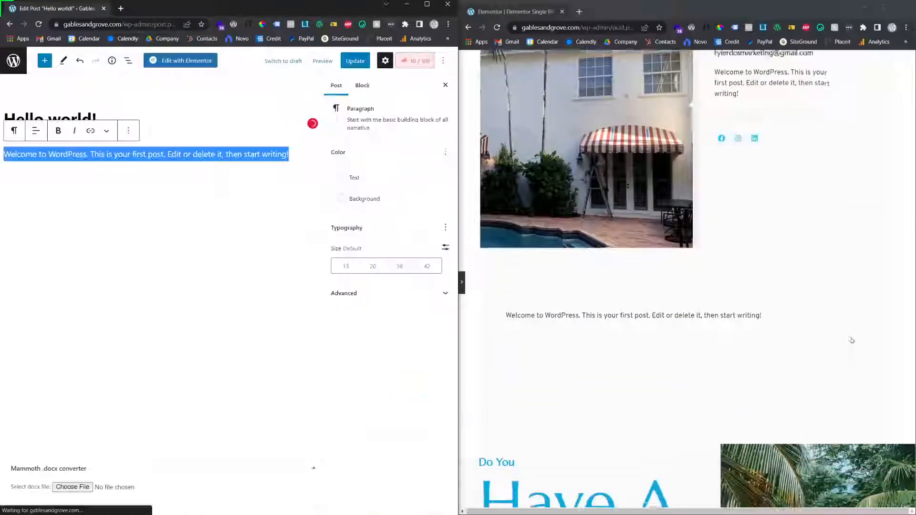
{"action": "scroll", "coordinate": [711, 301], "scroll_direction": "down", "scroll_amount": 2}
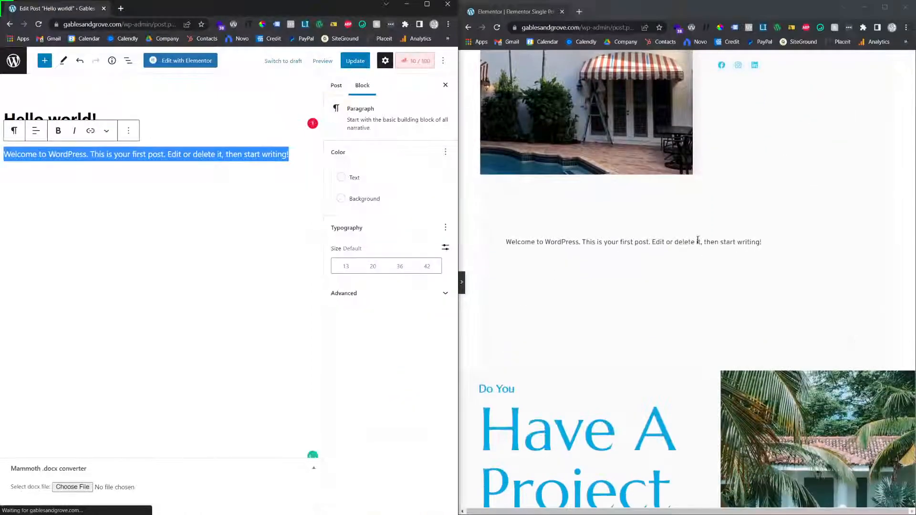
{"action": "scroll", "coordinate": [681, 266], "scroll_direction": "up", "scroll_amount": 5}
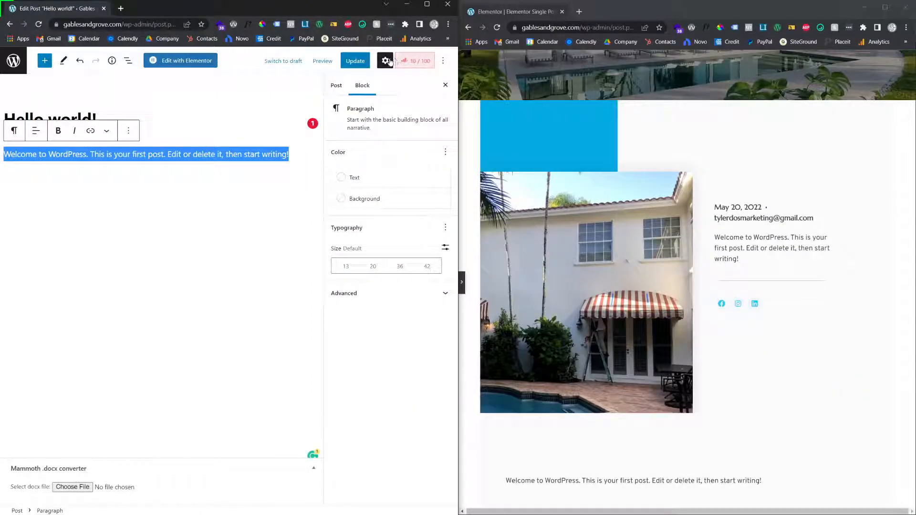
Toggle the editor's settings sidebar and review the post settings from status, template and permalink through featured image and excerpt
{"action": "left_click", "coordinate": [385, 61]}
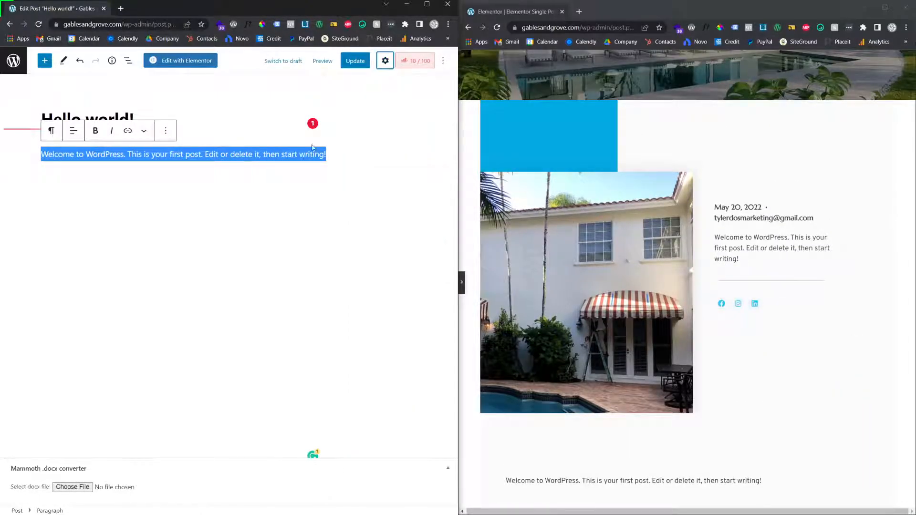
{"action": "left_click", "coordinate": [386, 61]}
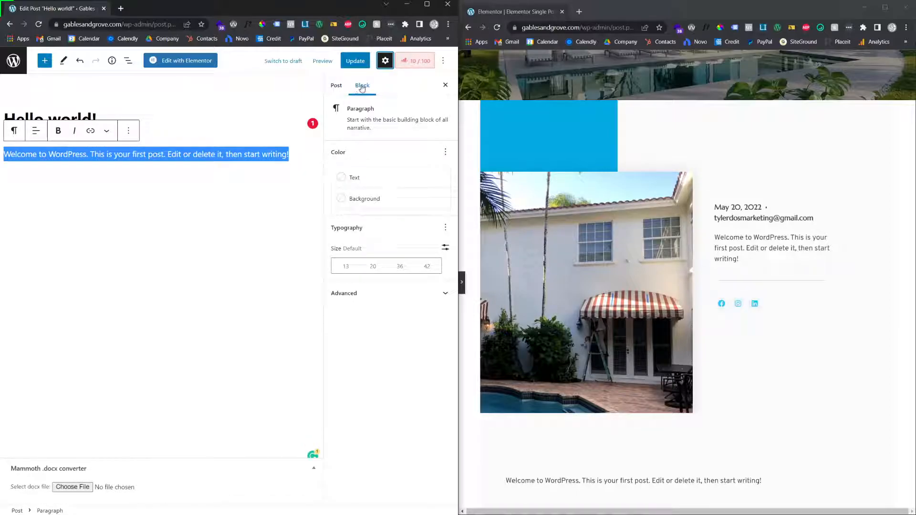
{"action": "left_click", "coordinate": [338, 92]}
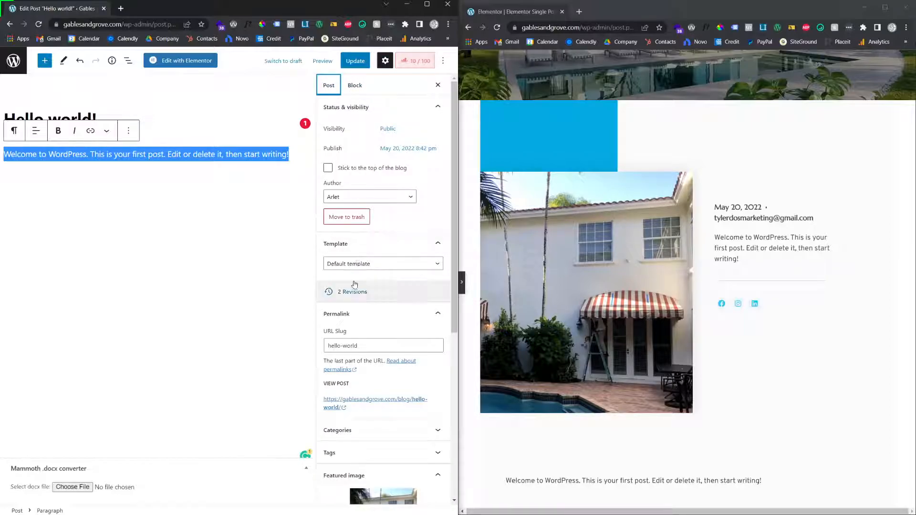
{"action": "scroll", "coordinate": [351, 317], "scroll_direction": "down", "scroll_amount": 1}
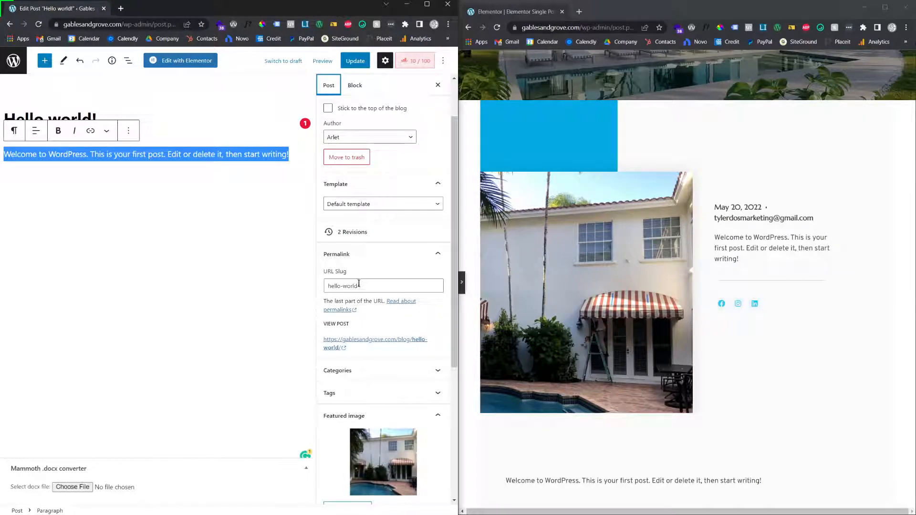
{"action": "scroll", "coordinate": [358, 311], "scroll_direction": "down", "scroll_amount": 1}
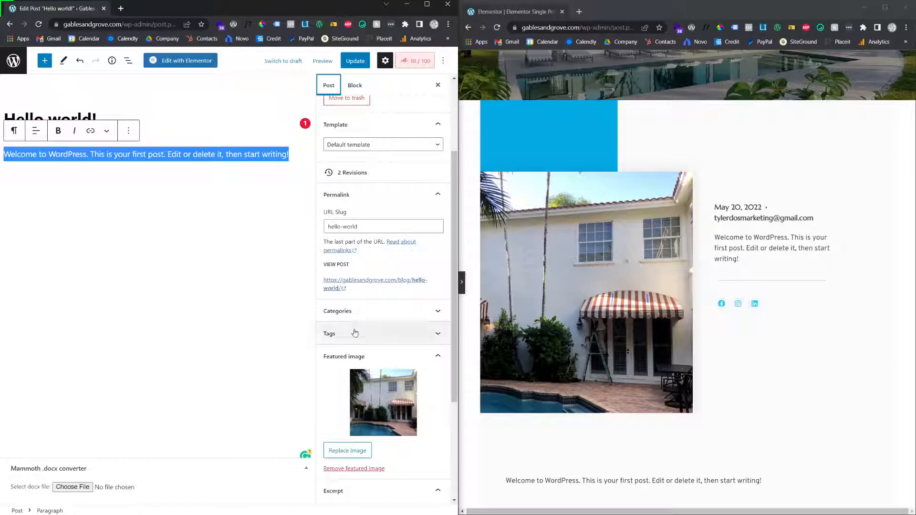
{"action": "scroll", "coordinate": [356, 340], "scroll_direction": "down", "scroll_amount": 1}
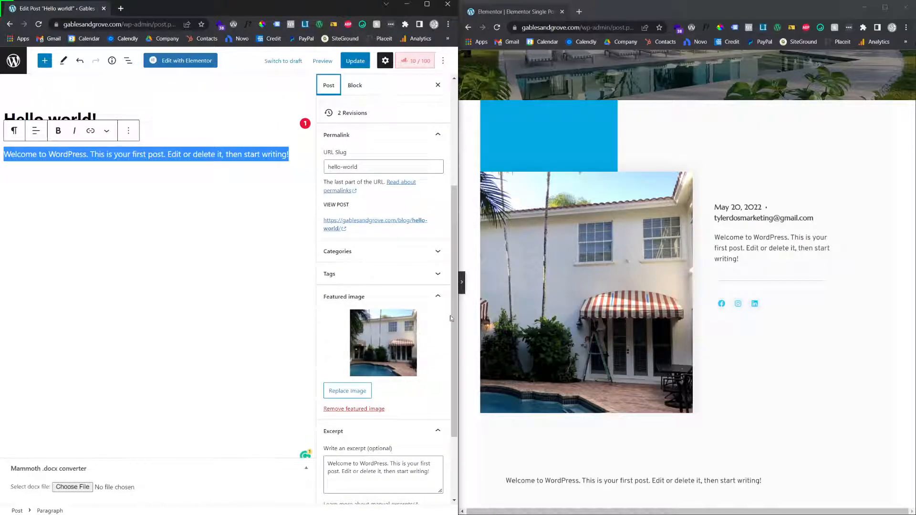
{"action": "scroll", "coordinate": [372, 346], "scroll_direction": "down", "scroll_amount": 1}
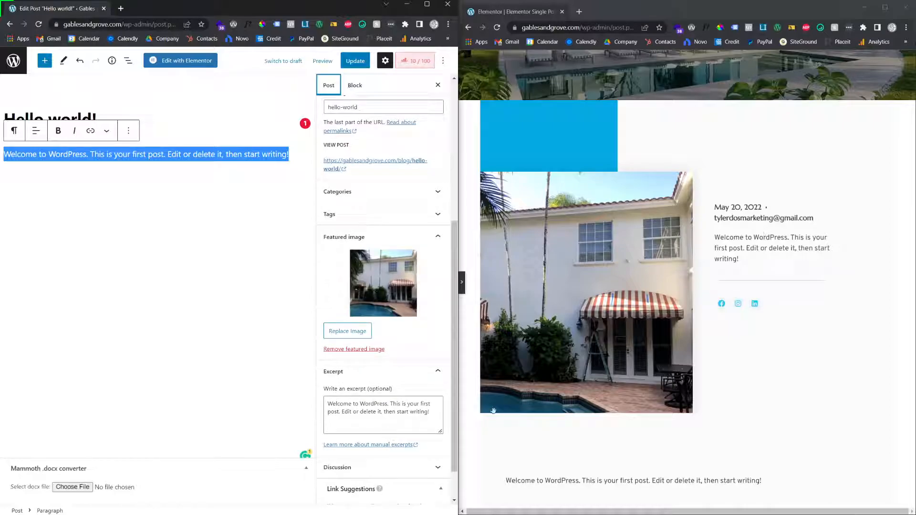
{"action": "scroll", "coordinate": [383, 394], "scroll_direction": "down", "scroll_amount": 1}
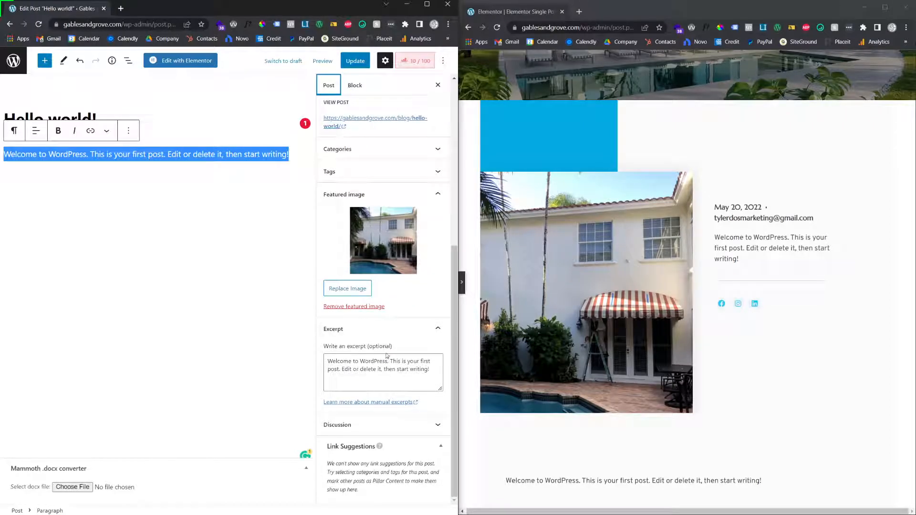
{"action": "scroll", "coordinate": [411, 251], "scroll_direction": "up", "scroll_amount": 2}
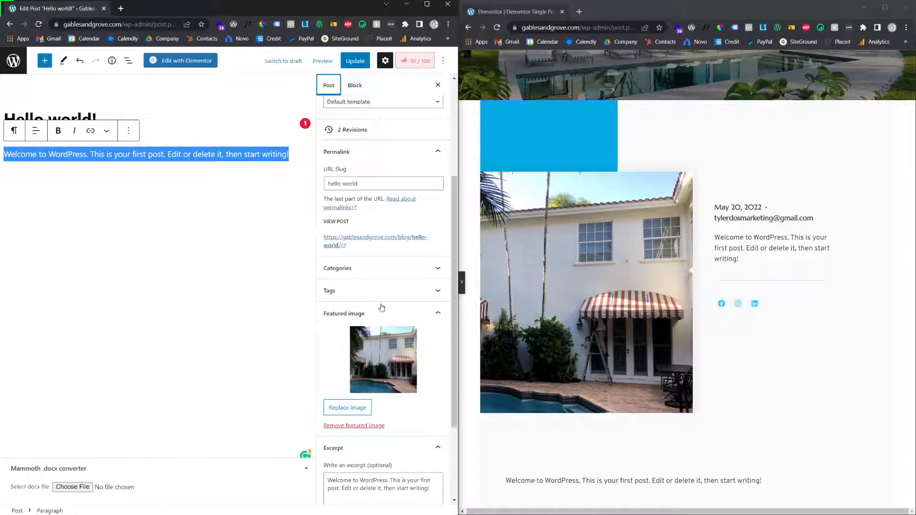
Expand the post's Categories and Tags settings and look over the Elementor template from hero to post content
{"action": "left_click", "coordinate": [354, 269]}
{"action": "left_click", "coordinate": [361, 339]}
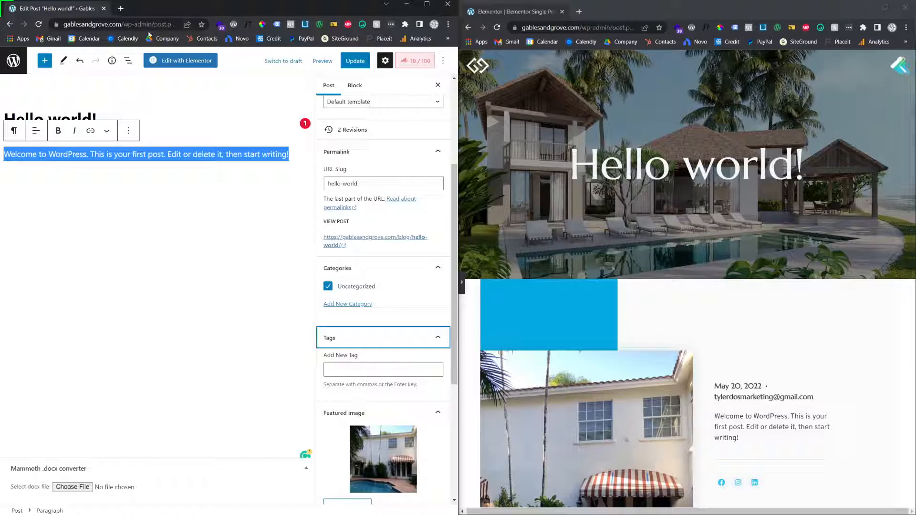
{"action": "scroll", "coordinate": [795, 337], "scroll_direction": "down", "scroll_amount": 6}
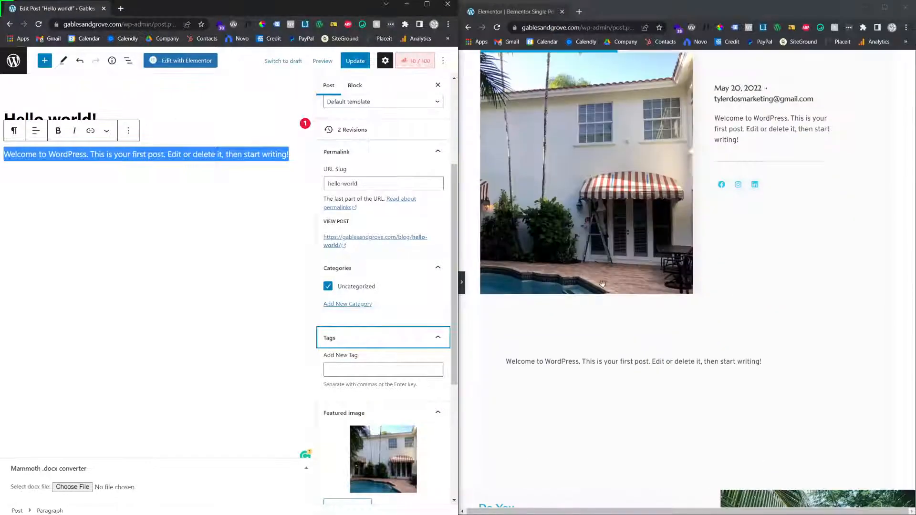
{"action": "scroll", "coordinate": [602, 285], "scroll_direction": "up", "scroll_amount": 6}
{"action": "scroll", "coordinate": [644, 223], "scroll_direction": "down", "scroll_amount": 3}
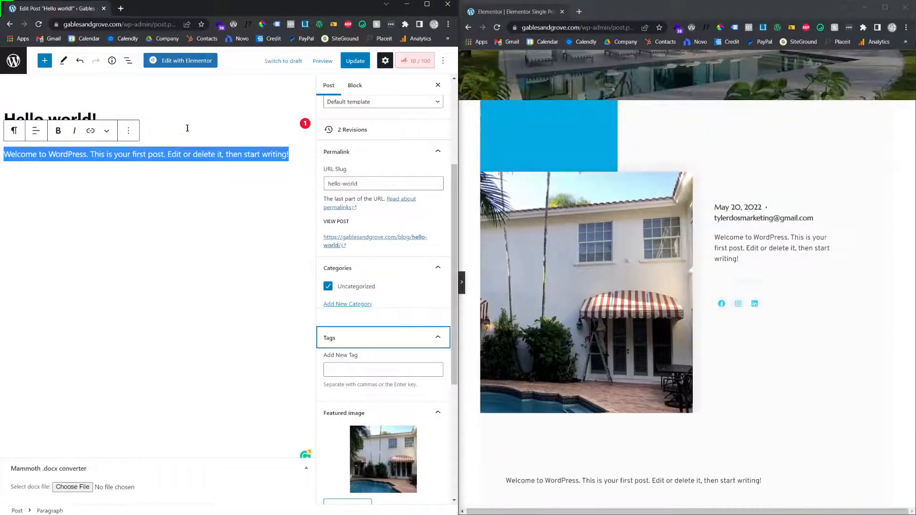
{"action": "scroll", "coordinate": [666, 218], "scroll_direction": "up", "scroll_amount": 3}
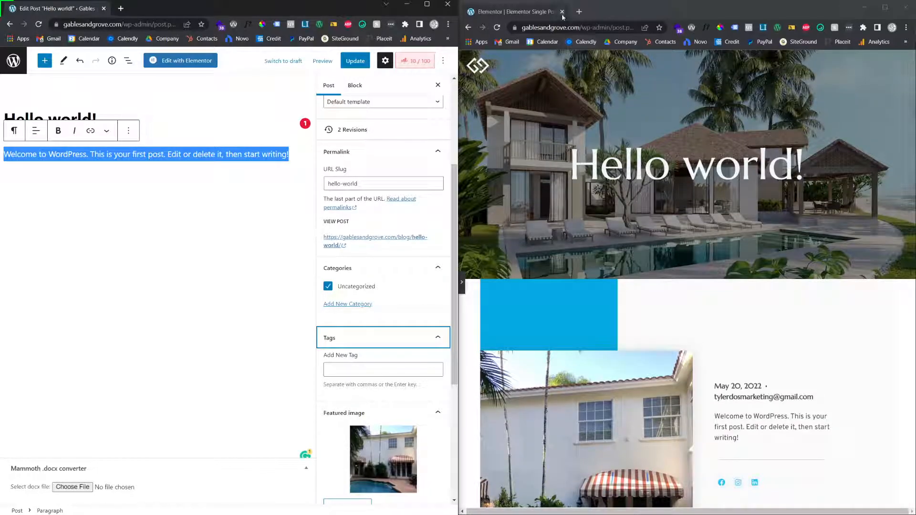
Close the Elementor template window and create a new blog post in the maximized WordPress window
{"action": "left_click", "coordinate": [562, 12]}
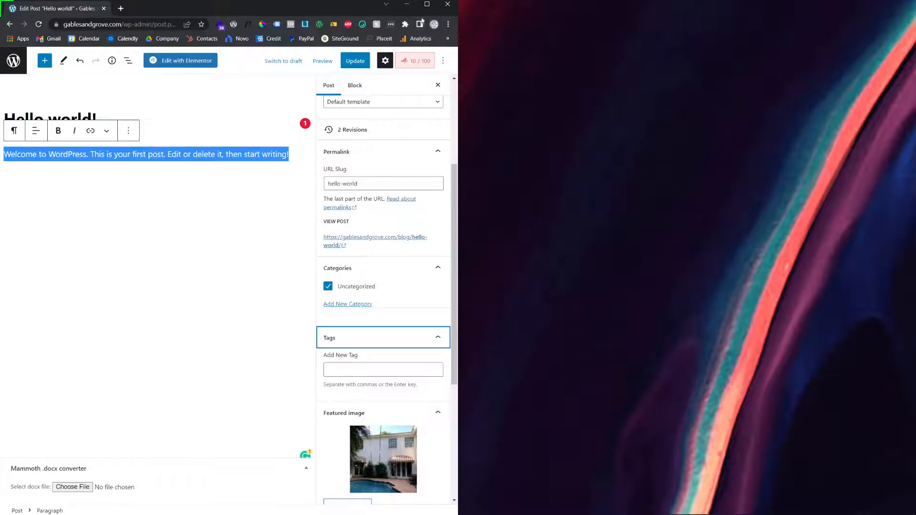
{"action": "left_click", "coordinate": [428, 4]}
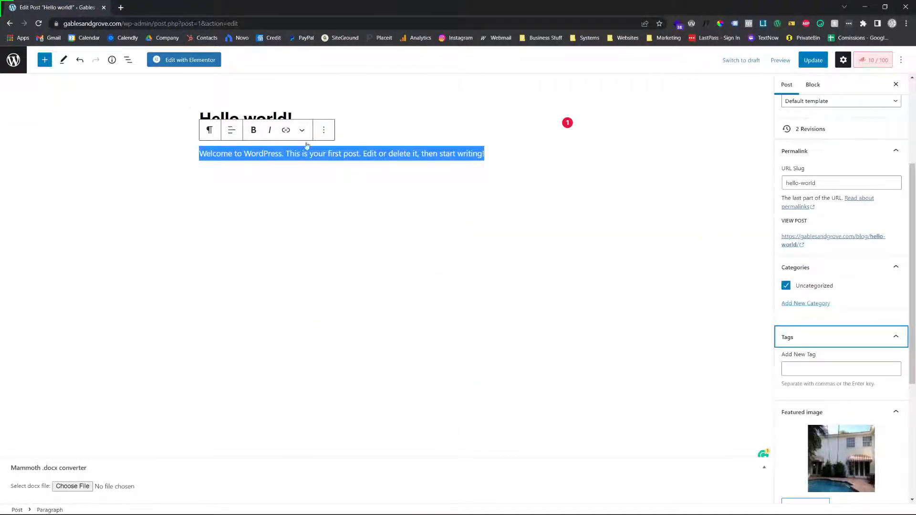
{"action": "left_click", "coordinate": [22, 65]}
{"action": "left_click", "coordinate": [502, 74]}
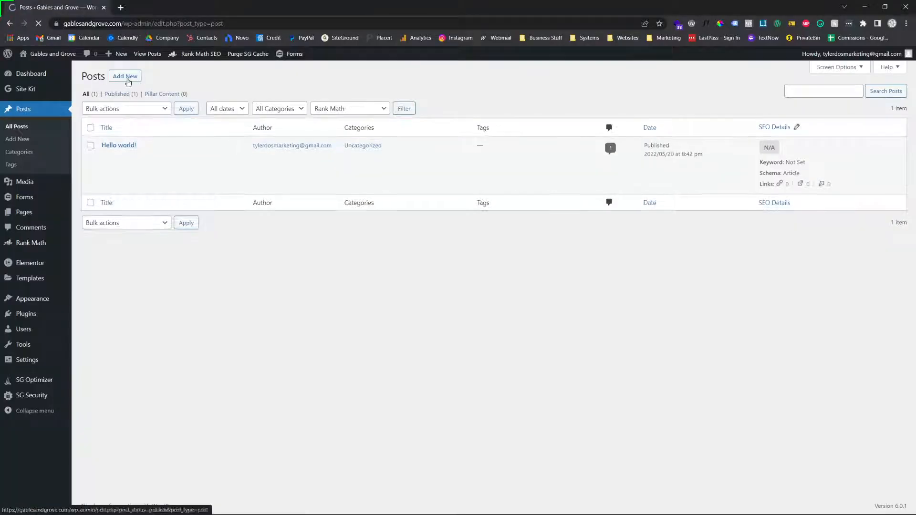
{"action": "left_click", "coordinate": [125, 76]}
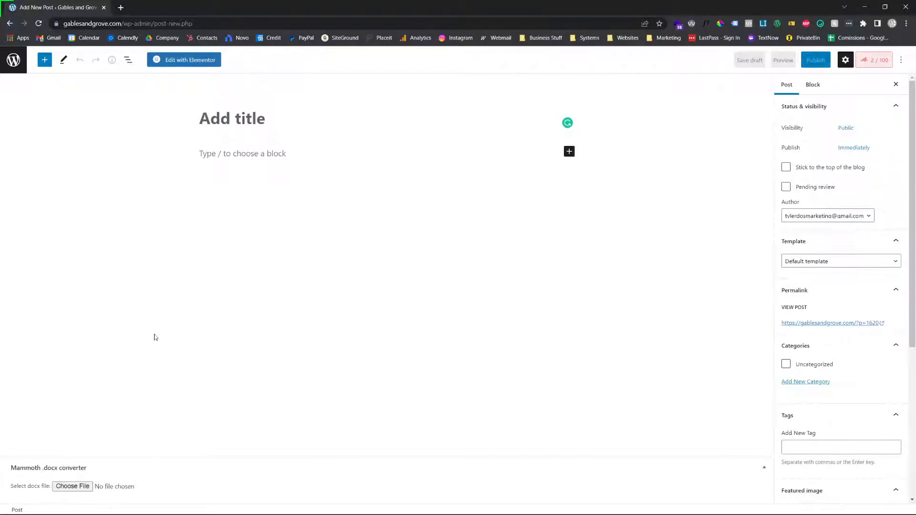
Load the Word document on cabinet refinishing vs. painting into the Mammoth .docx converter, and insert its content into the post
{"action": "left_click", "coordinate": [82, 490]}
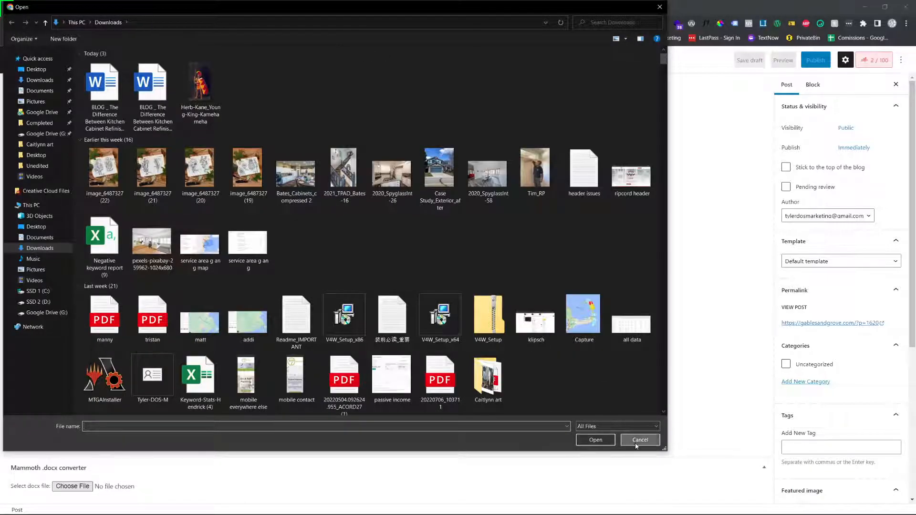
{"action": "left_click", "coordinate": [640, 440]}
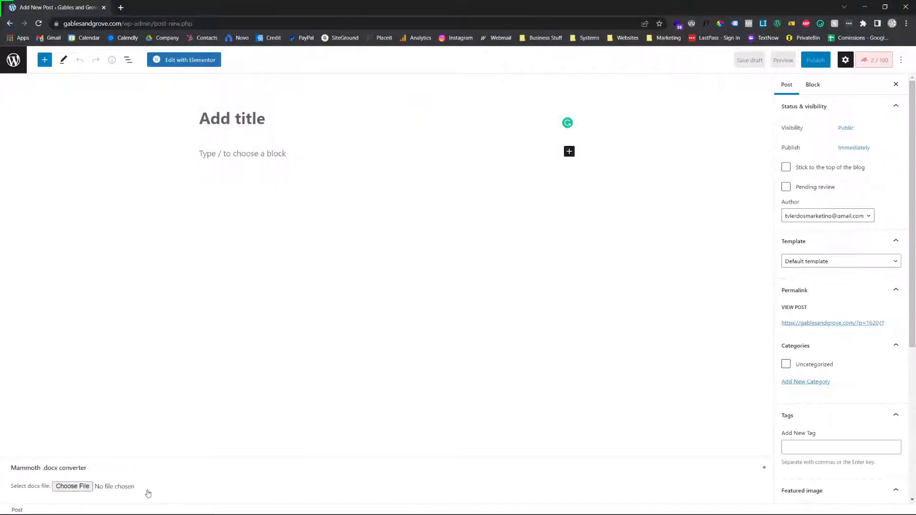
{"action": "left_click", "coordinate": [54, 486]}
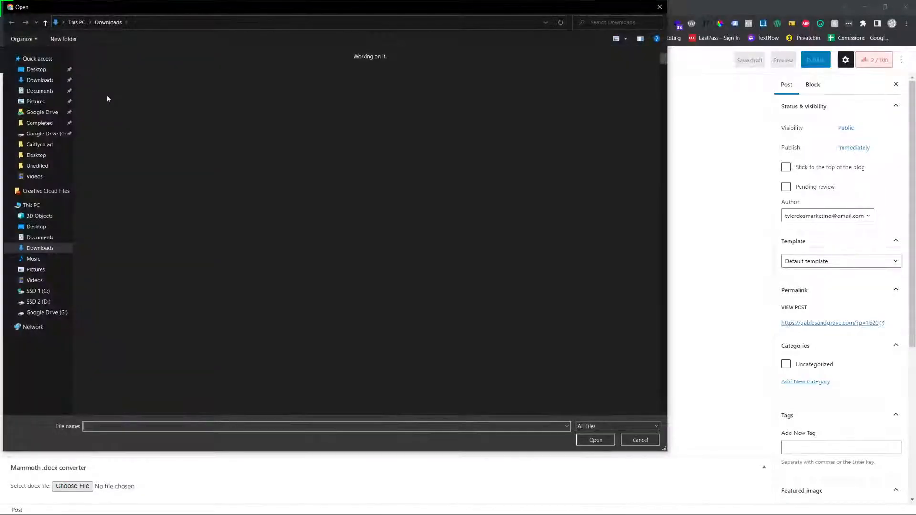
{"action": "double_click", "coordinate": [138, 91]}
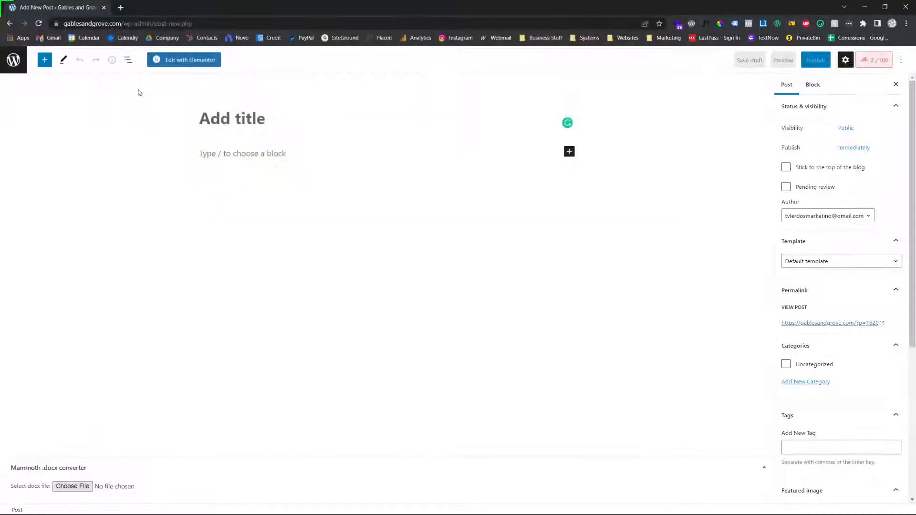
{"action": "scroll", "coordinate": [110, 362], "scroll_direction": "down", "scroll_amount": 3}
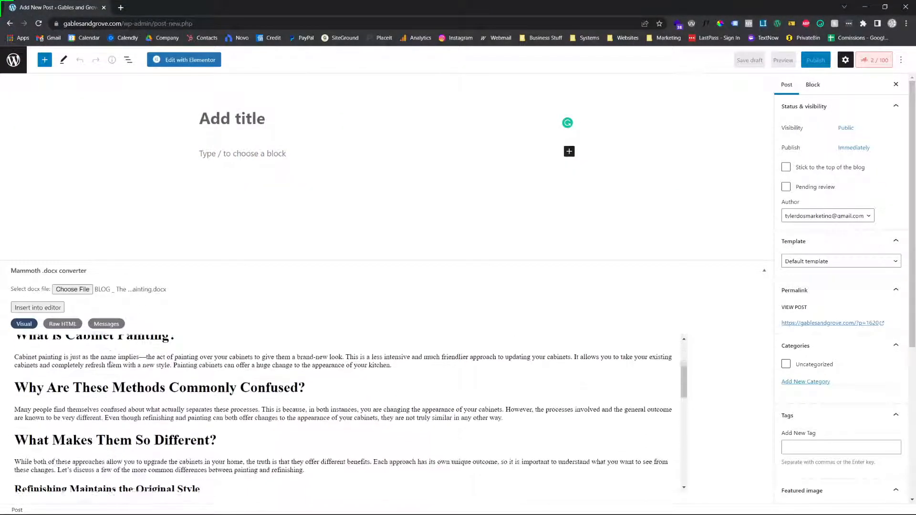
{"action": "scroll", "coordinate": [116, 366], "scroll_direction": "down", "scroll_amount": 12}
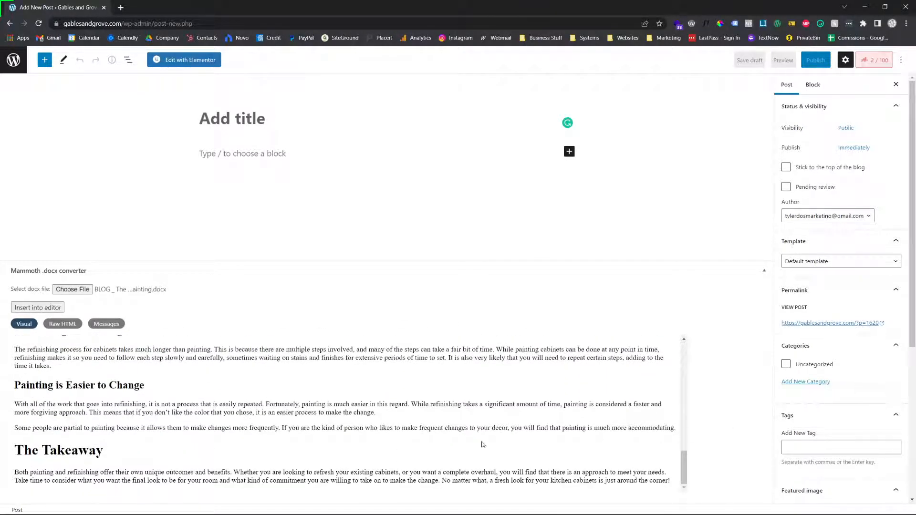
{"action": "scroll", "coordinate": [141, 403], "scroll_direction": "up", "scroll_amount": 15}
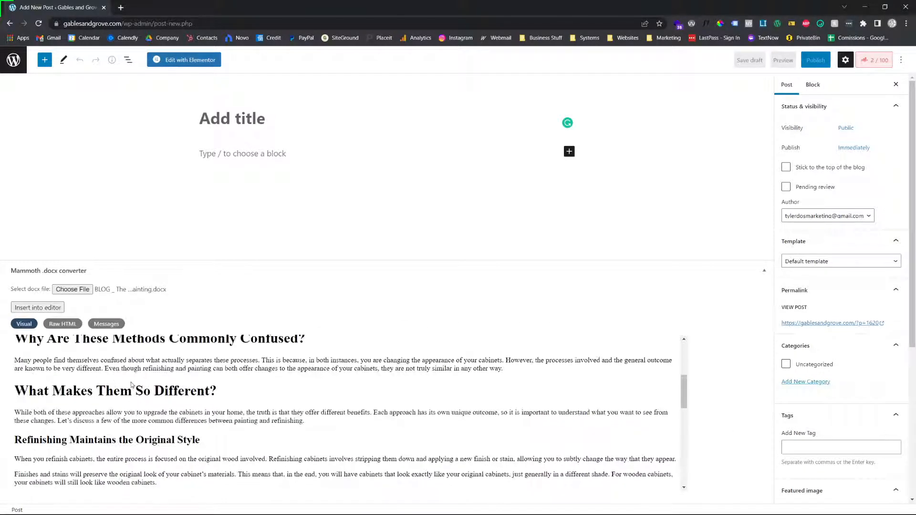
{"action": "left_click", "coordinate": [38, 307]}
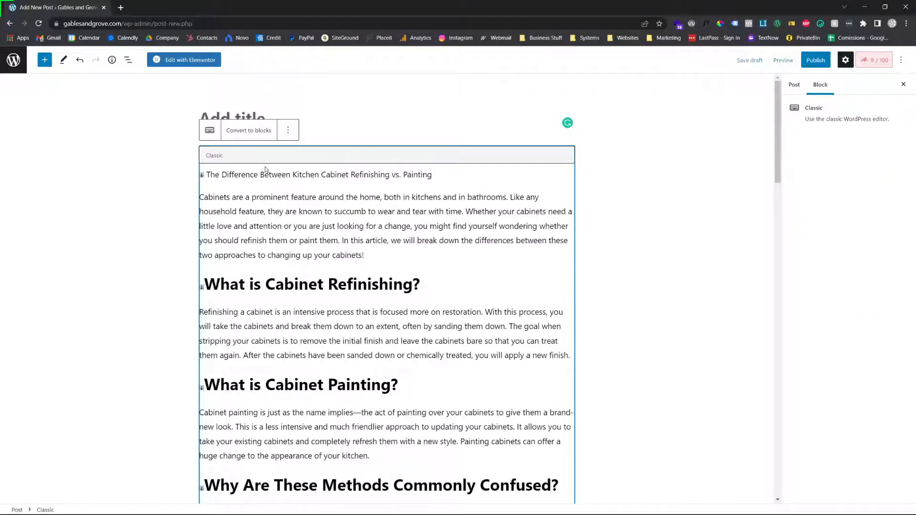
Move the opening line "The Difference Between Kitchen Cabinet Refinishing vs. Painting" into the post title and delete the leftover empty line
{"action": "triple_click", "coordinate": [268, 174]}
{"action": "key", "text": "ctrl+c"}
{"action": "right_click", "coordinate": [267, 175]}
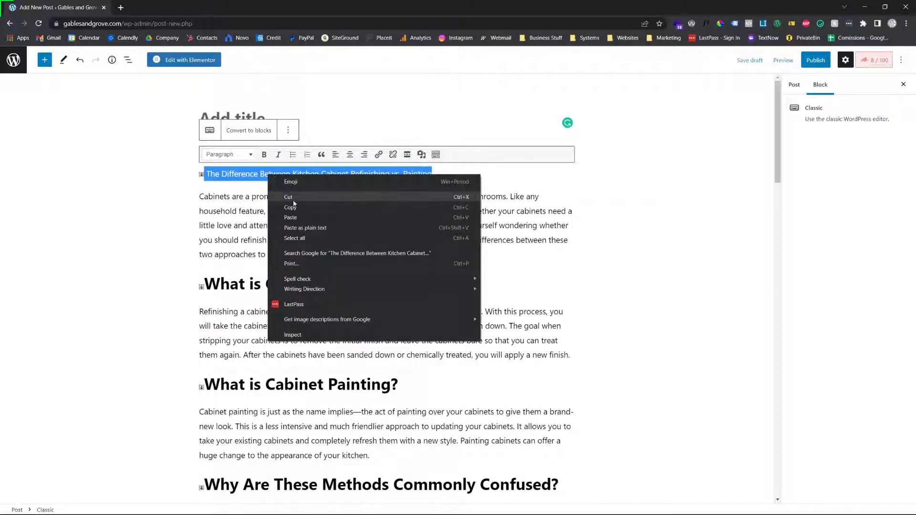
{"action": "left_click", "coordinate": [293, 199]}
{"action": "left_click", "coordinate": [237, 115]}
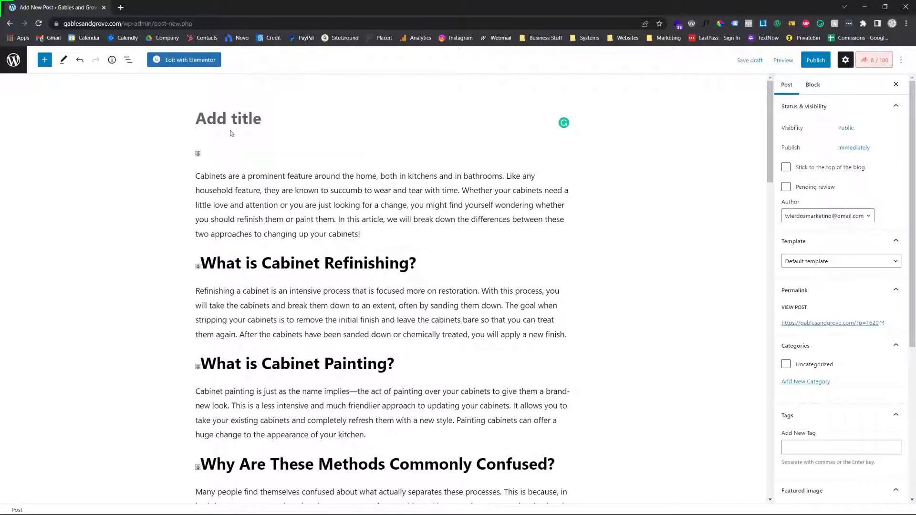
{"action": "key", "text": "ctrl+v"}
{"action": "left_click", "coordinate": [225, 183]}
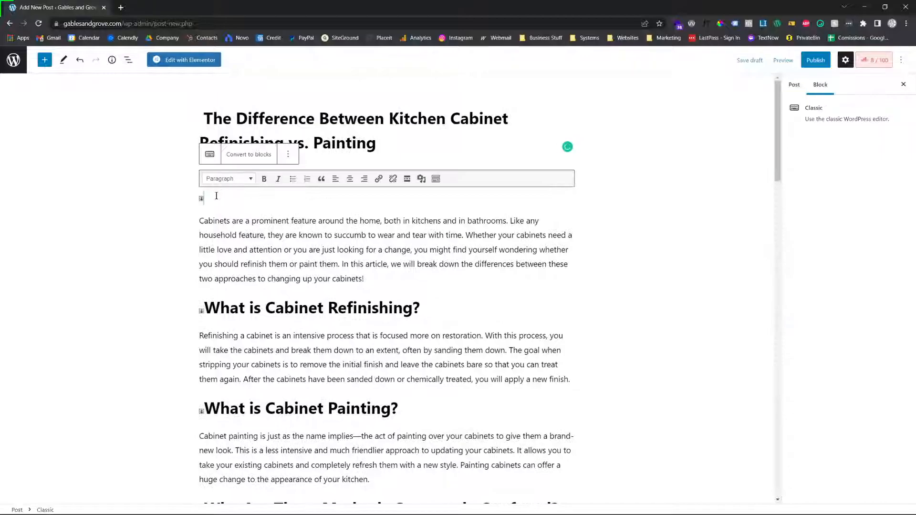
{"action": "key", "text": "Delete"}
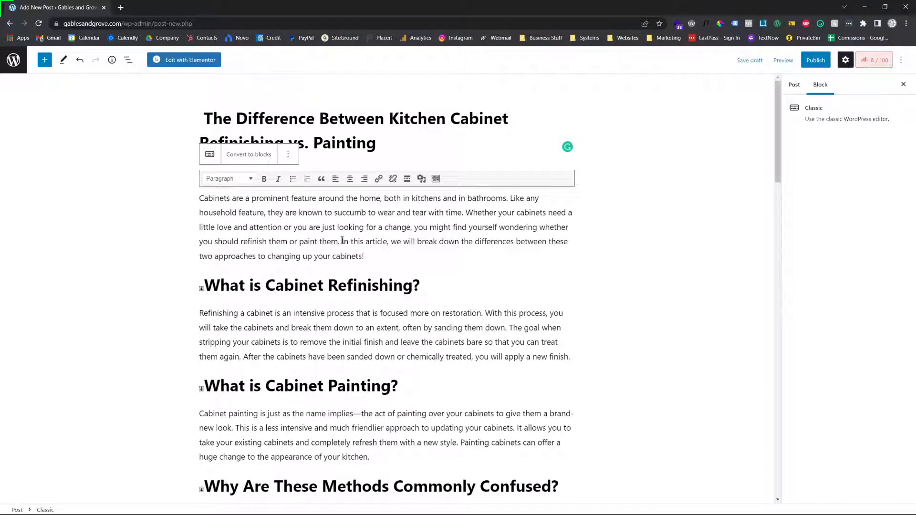
Copy the introductory paragraph starting "Cabinets are a prominent feature" into the post's excerpt, and reselect that paragraph in the body
{"action": "left_click_drag", "start_coordinate": [382, 255], "coordinate": [186, 195]}
{"action": "key", "text": "ctrl+c"}
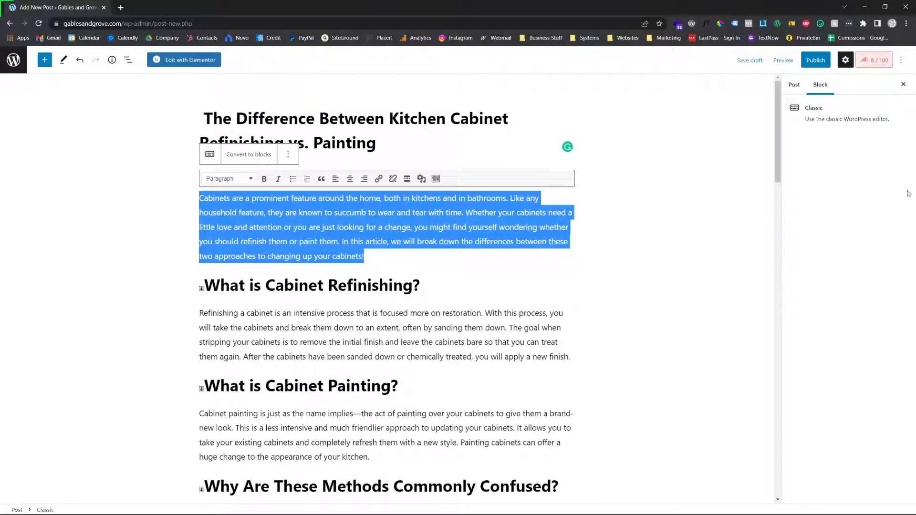
{"action": "left_click", "coordinate": [794, 85]}
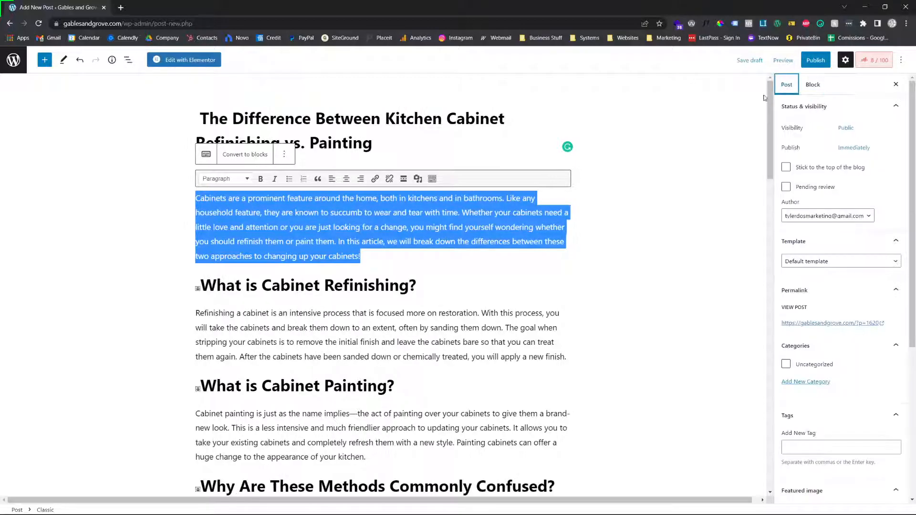
{"action": "scroll", "coordinate": [840, 310], "scroll_direction": "down", "scroll_amount": 5}
{"action": "left_click", "coordinate": [809, 380]}
{"action": "key", "text": "ctrl+v"}
{"action": "double_click", "coordinate": [375, 213]}
{"action": "triple_click", "coordinate": [374, 215]}
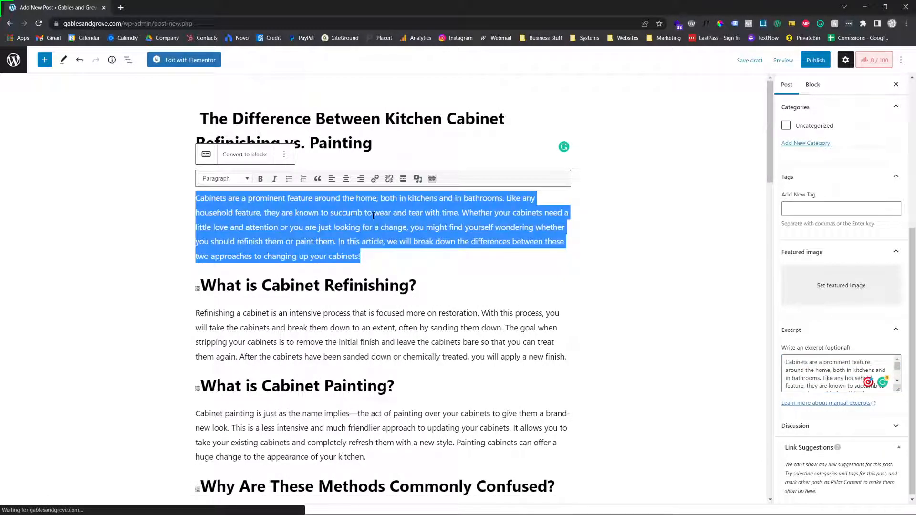
Delete the selected introductory paragraph and its leftover empty line above the "What is Cabinet Refinishing?" heading
{"action": "key", "text": "BackSpace"}
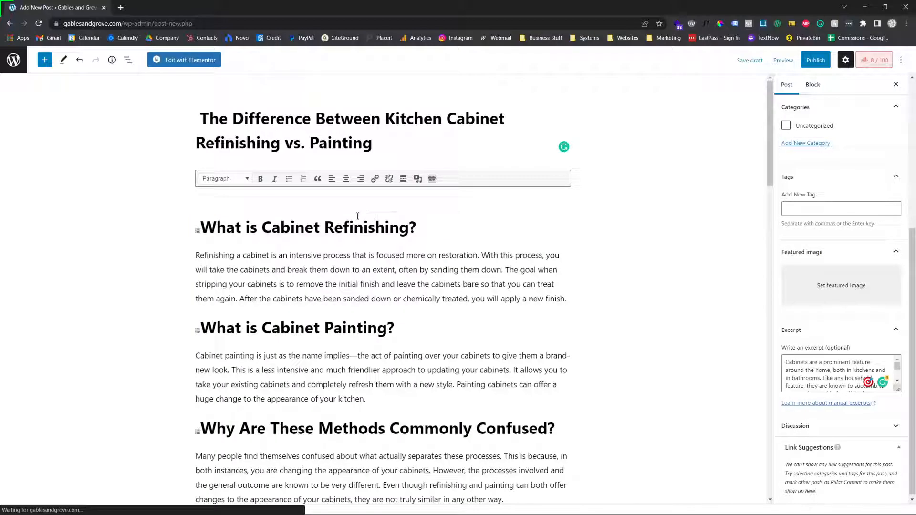
{"action": "key", "text": "Delete"}
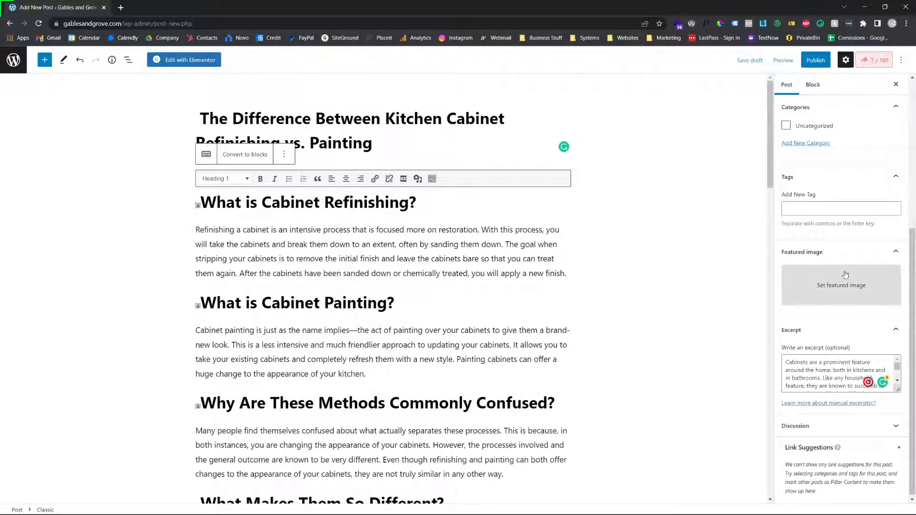
Set the kitchen photo IMG_9718 with the built-in refrigerator from the media library as the post's featured image
{"action": "left_click", "coordinate": [794, 299]}
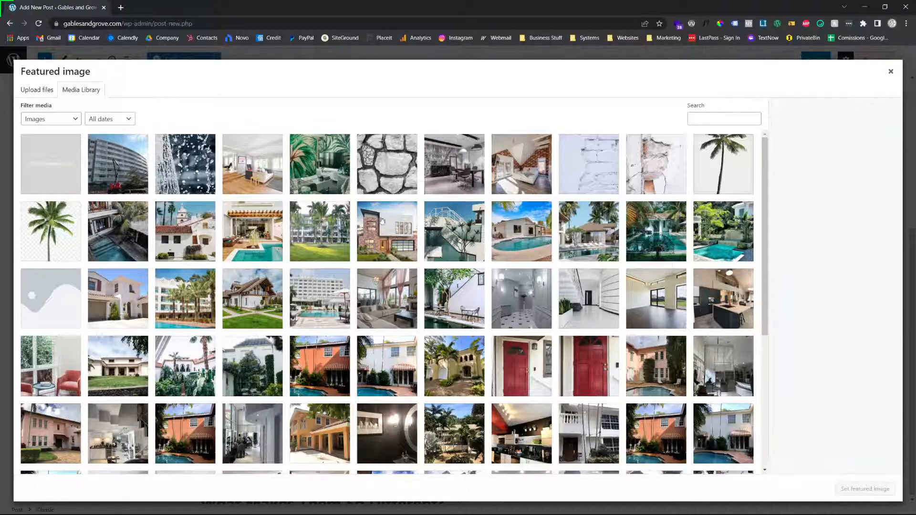
{"action": "scroll", "coordinate": [496, 270], "scroll_direction": "down", "scroll_amount": 1}
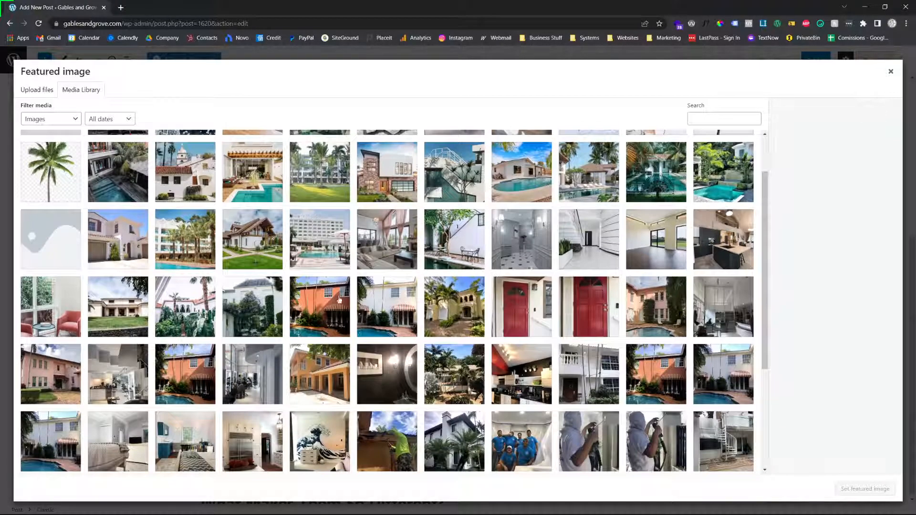
{"action": "scroll", "coordinate": [344, 299], "scroll_direction": "down", "scroll_amount": 3}
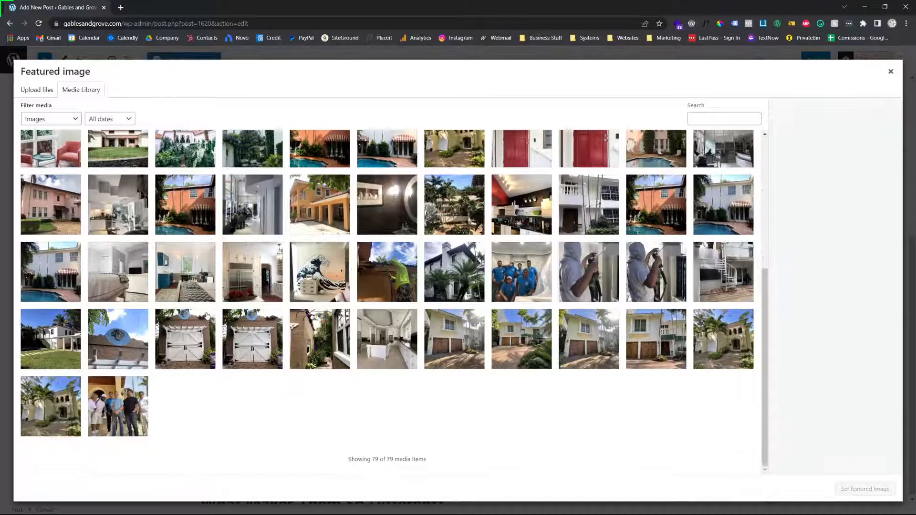
{"action": "scroll", "coordinate": [206, 316], "scroll_direction": "up", "scroll_amount": 1}
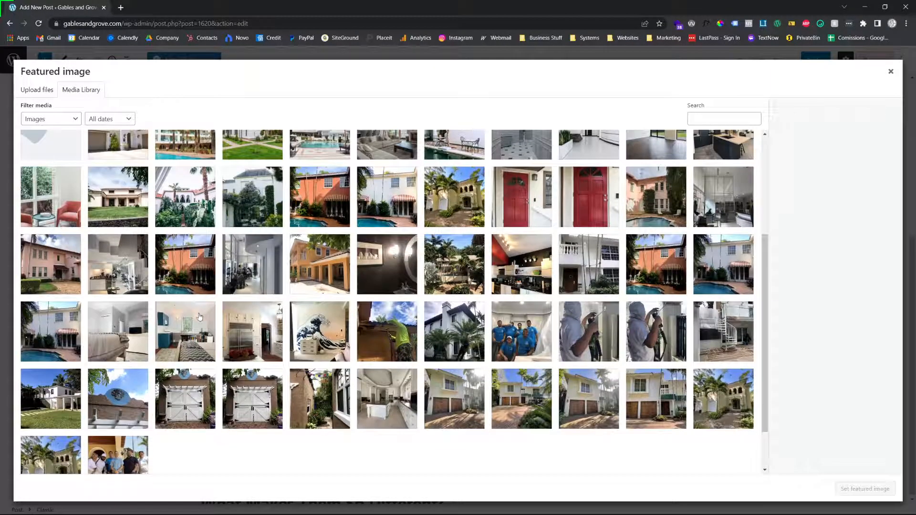
{"action": "left_click", "coordinate": [258, 330]}
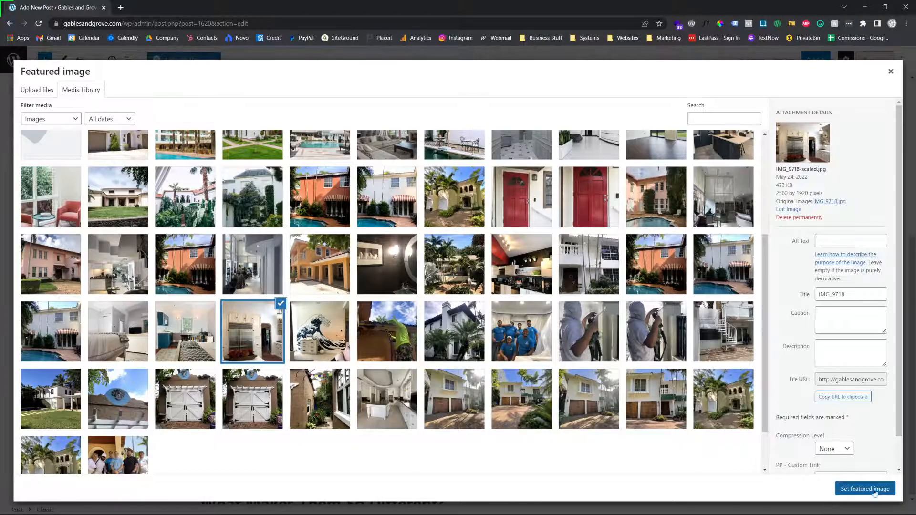
{"action": "left_click", "coordinate": [878, 496]}
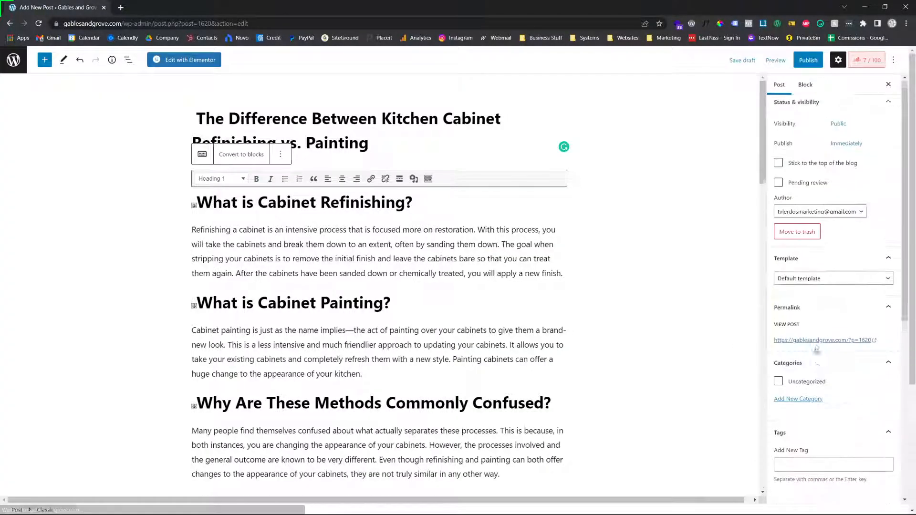
Change the post's author from the e-mail-named account to the business's named author
{"action": "left_click", "coordinate": [795, 216]}
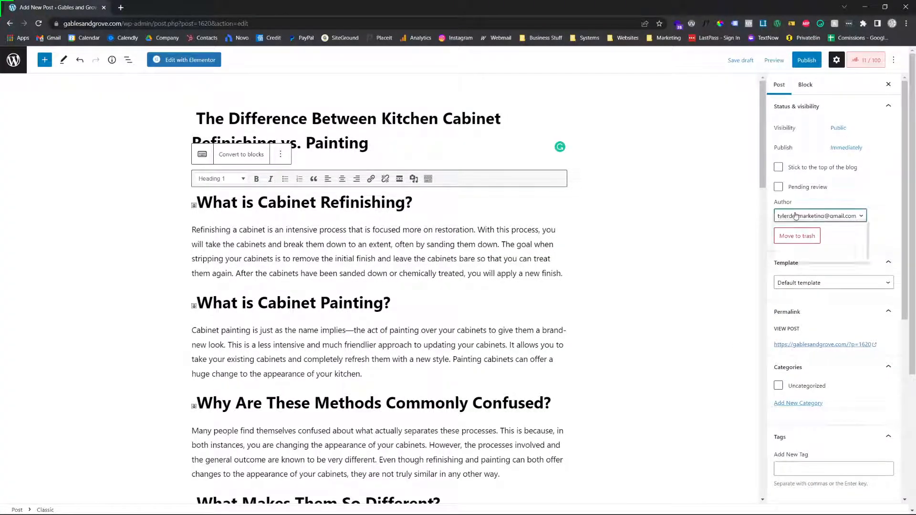
{"action": "left_click", "coordinate": [793, 228]}
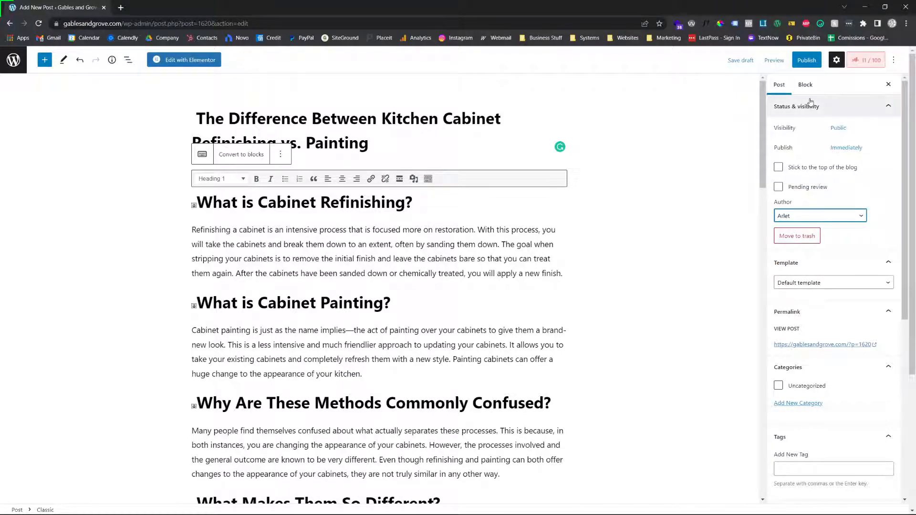
Look over the post's template, permalink, categories, tags and featured image settings
{"action": "scroll", "coordinate": [815, 195], "scroll_direction": "down", "scroll_amount": 1}
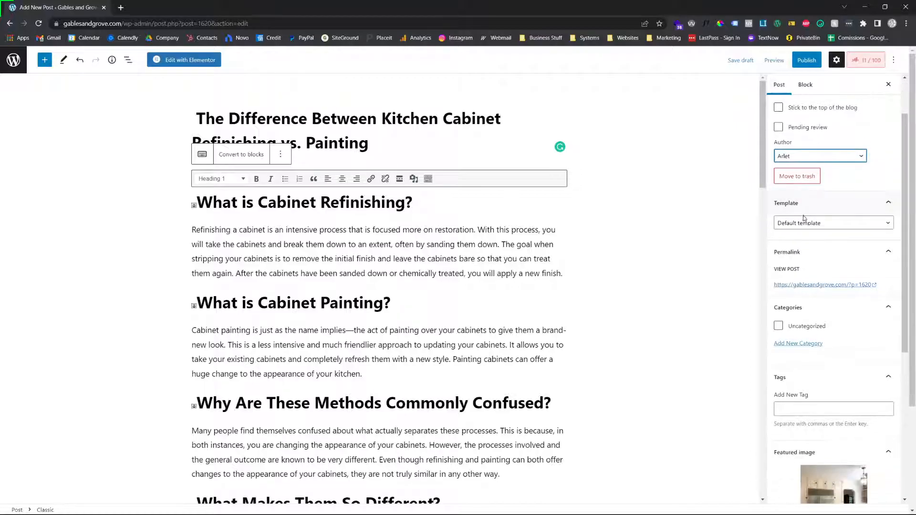
{"action": "scroll", "coordinate": [801, 143], "scroll_direction": "down", "scroll_amount": 1}
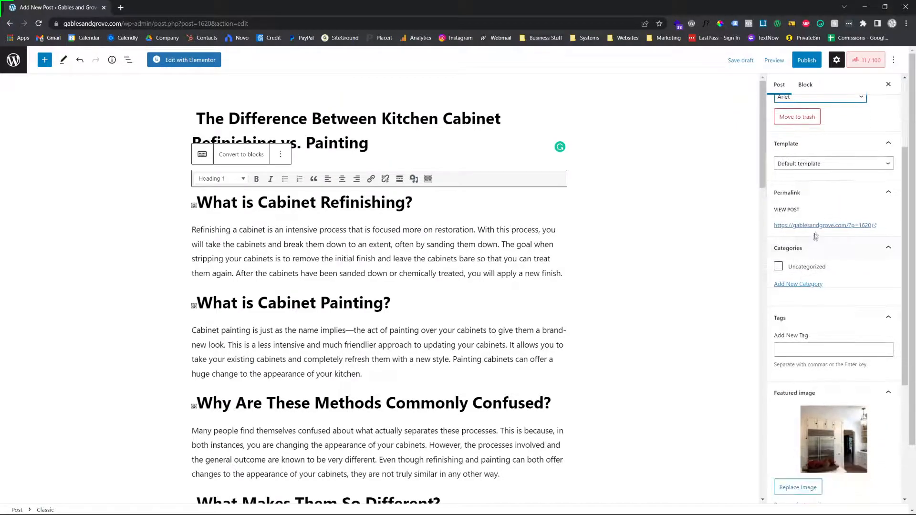
{"action": "scroll", "coordinate": [794, 272], "scroll_direction": "up", "scroll_amount": 1}
{"action": "scroll", "coordinate": [795, 272], "scroll_direction": "down", "scroll_amount": 3}
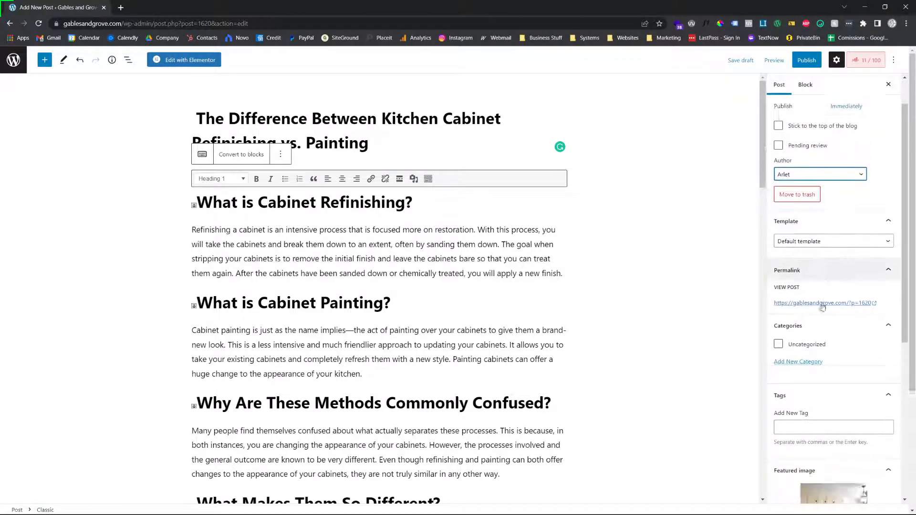
{"action": "left_click", "coordinate": [803, 295]}
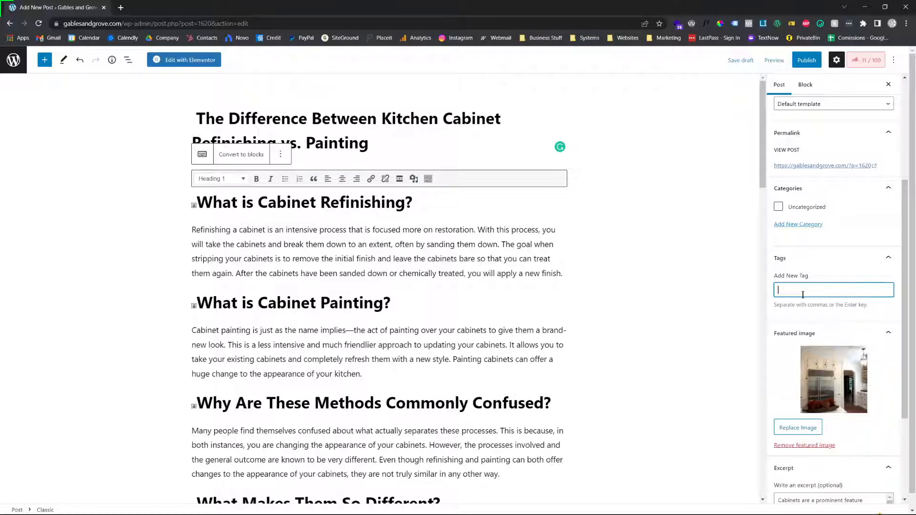
{"action": "scroll", "coordinate": [803, 294], "scroll_direction": "down", "scroll_amount": 1}
{"action": "scroll", "coordinate": [797, 306], "scroll_direction": "up", "scroll_amount": 3}
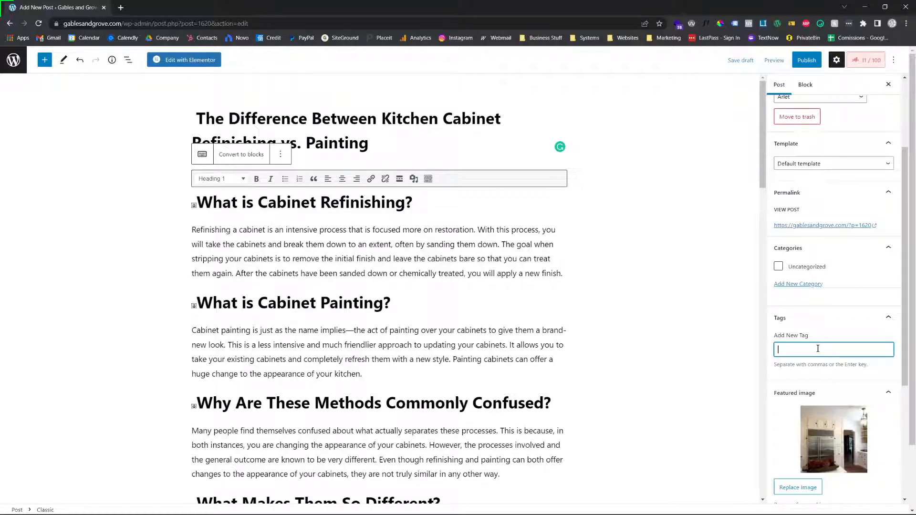
Open the site's blog page at gablesandgrove.com/blog in a new browser tab
{"action": "left_click", "coordinate": [120, 8]}
{"action": "type", "text": "gablesandgrove.com/"}
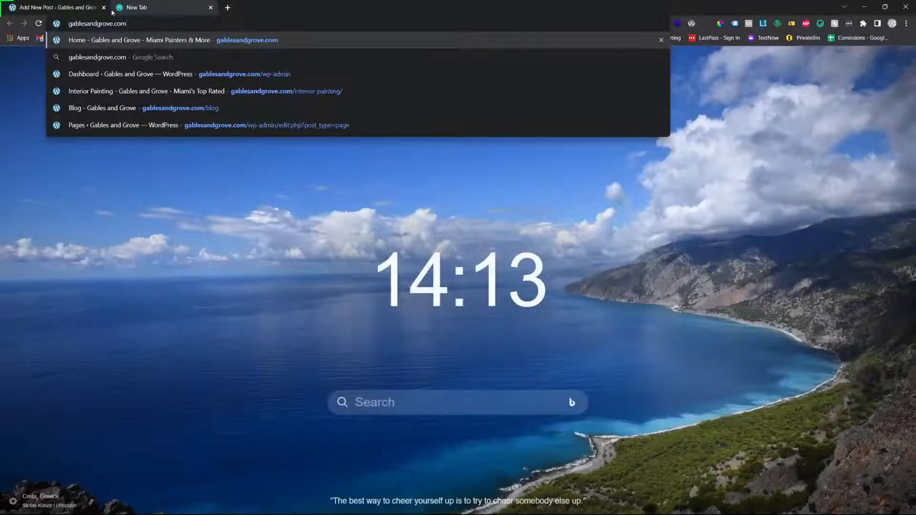
{"action": "type", "text": "blog"}
{"action": "key", "text": "Return"}
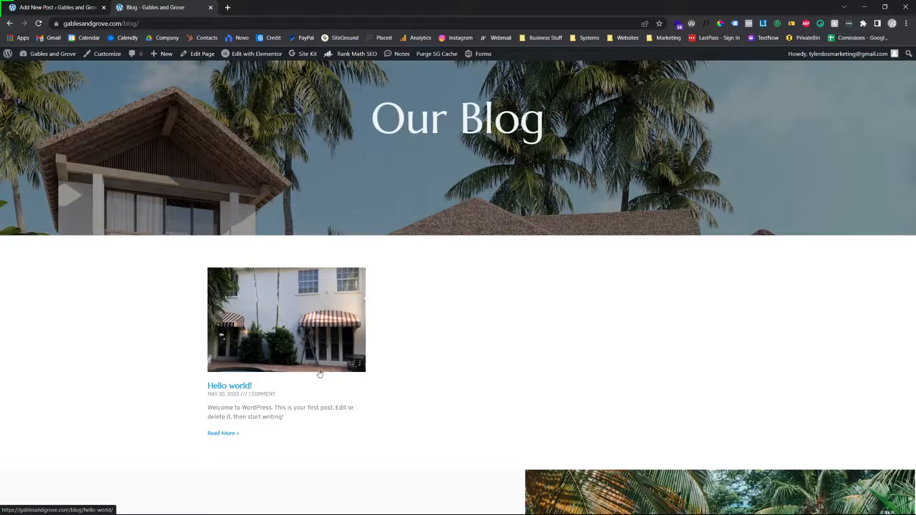
Examine how the blog page lists posts, including the thumbnail, title, date and excerpt of the "Hello world!" entry
{"action": "scroll", "coordinate": [319, 374], "scroll_direction": "down", "scroll_amount": 1}
{"action": "scroll", "coordinate": [520, 326], "scroll_direction": "up", "scroll_amount": 2}
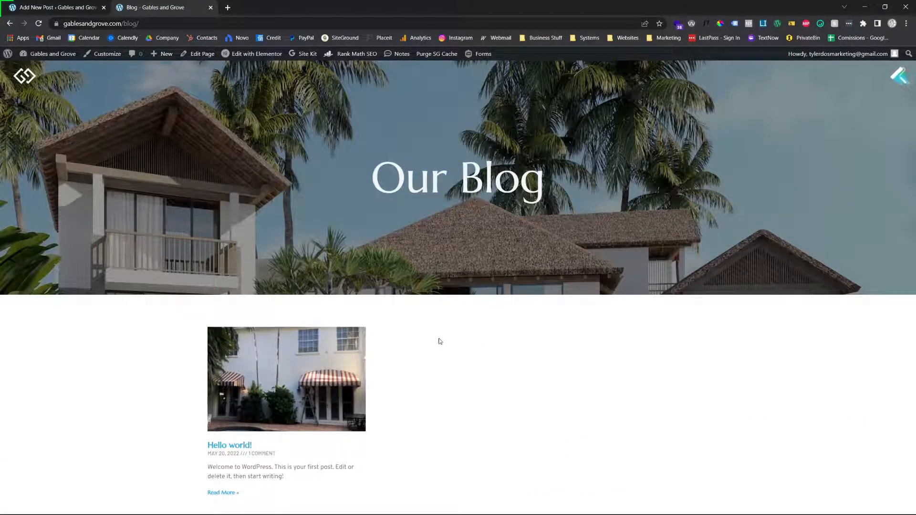
{"action": "scroll", "coordinate": [434, 350], "scroll_direction": "down", "scroll_amount": 2}
{"action": "scroll", "coordinate": [432, 344], "scroll_direction": "up", "scroll_amount": 2}
{"action": "scroll", "coordinate": [552, 323], "scroll_direction": "down", "scroll_amount": 2}
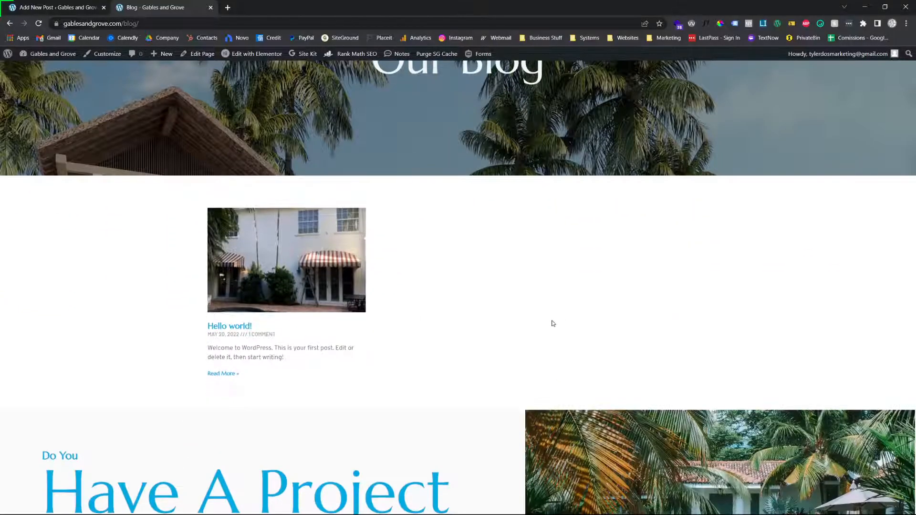
{"action": "scroll", "coordinate": [534, 373], "scroll_direction": "up", "scroll_amount": 2}
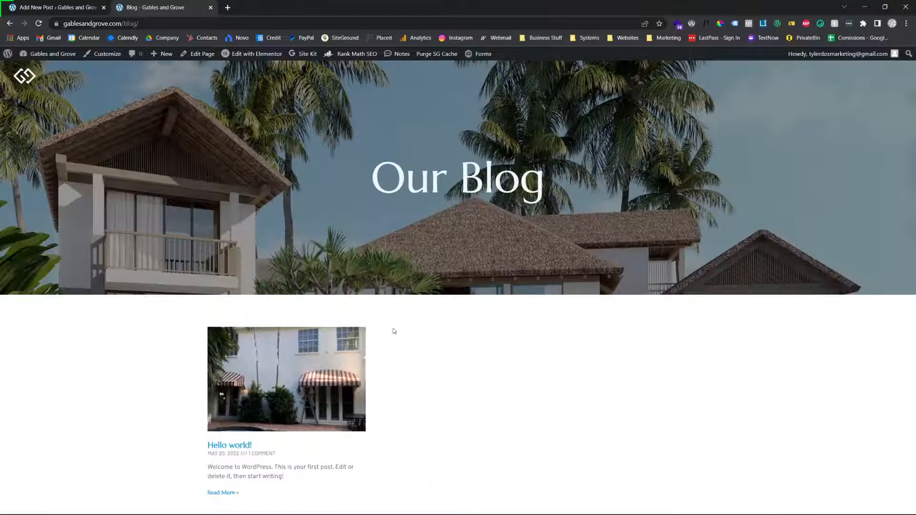
{"action": "scroll", "coordinate": [614, 337], "scroll_direction": "down", "scroll_amount": 1}
{"action": "scroll", "coordinate": [445, 437], "scroll_direction": "down", "scroll_amount": 1}
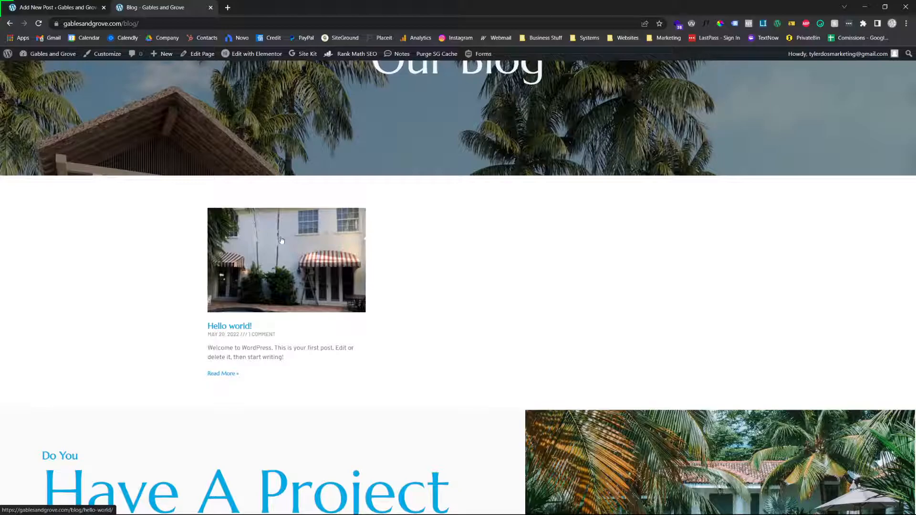
Return to the post editor and add a new category named "Painting" to the post
{"action": "left_click", "coordinate": [84, 7]}
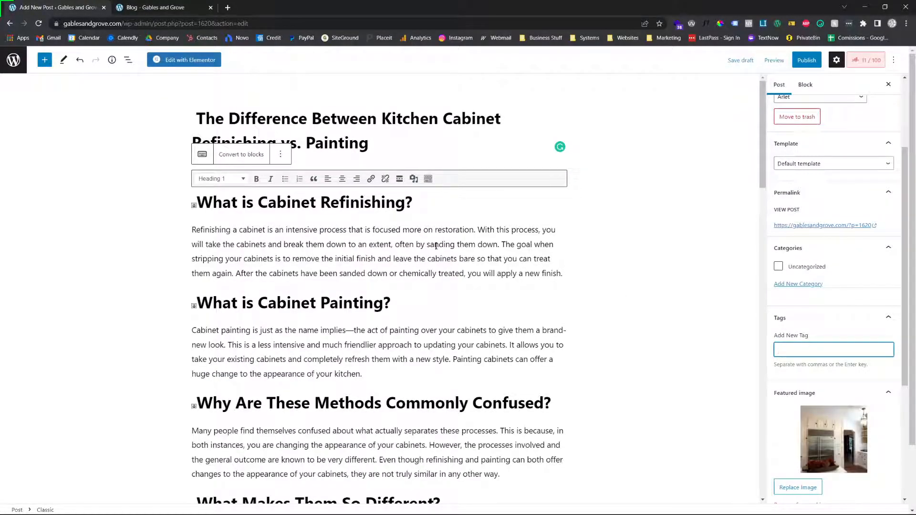
{"action": "scroll", "coordinate": [805, 386], "scroll_direction": "down", "scroll_amount": 1}
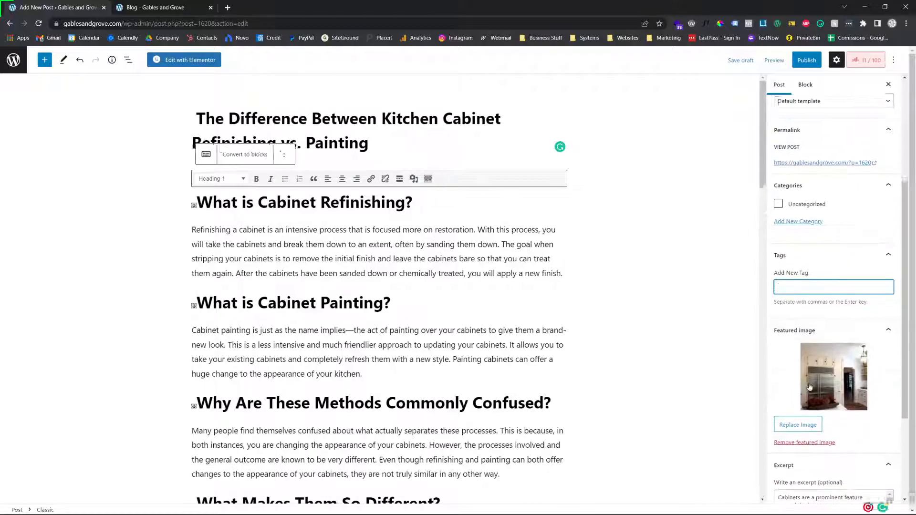
{"action": "left_click", "coordinate": [801, 224]}
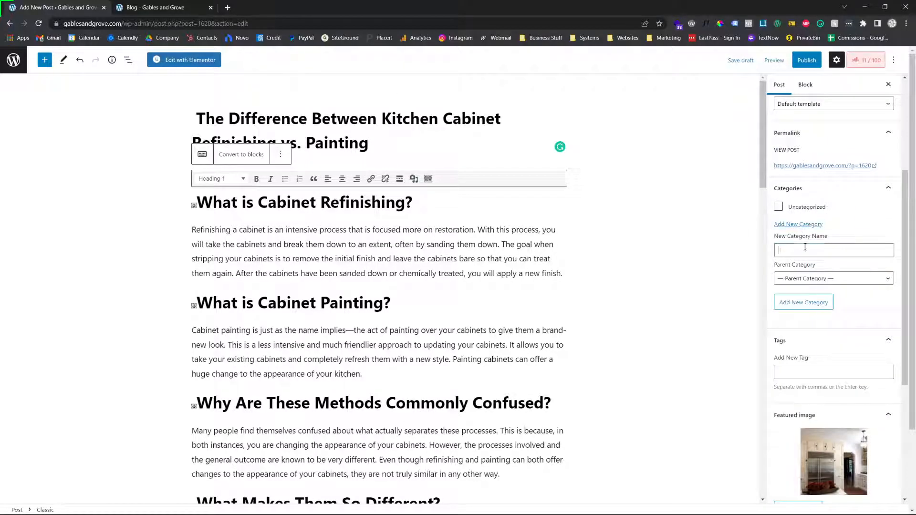
{"action": "left_click", "coordinate": [805, 247]}
{"action": "type", "text": "Painting"}
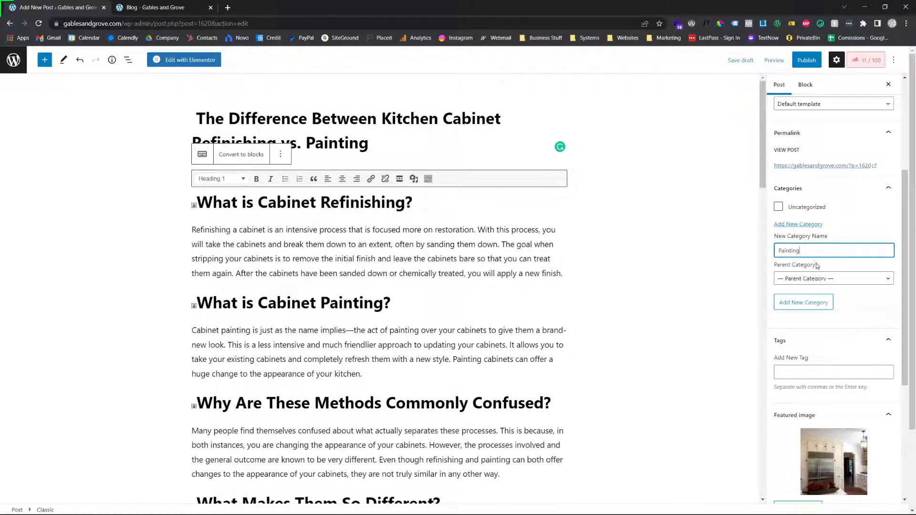
{"action": "left_click", "coordinate": [804, 302]}
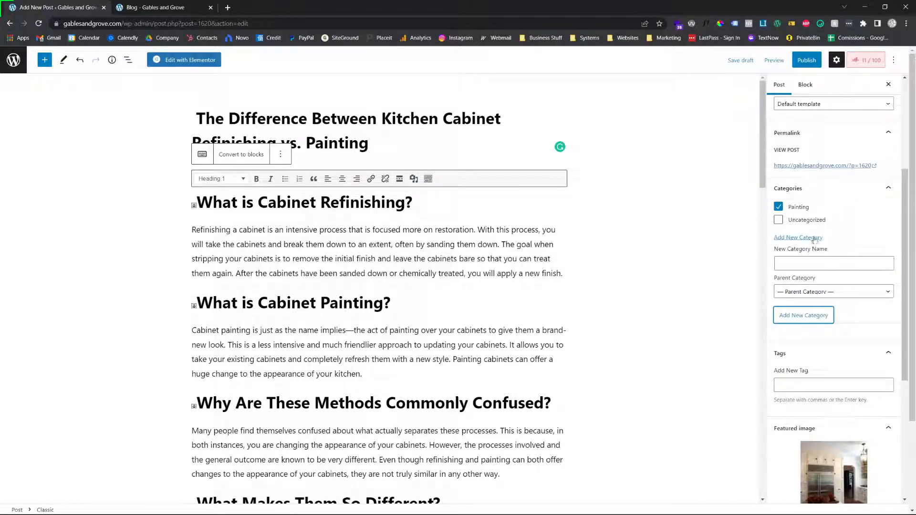
Add the tags "painting", "cabinet painting" and "information" to the post
{"action": "scroll", "coordinate": [815, 267], "scroll_direction": "up", "scroll_amount": 3}
{"action": "scroll", "coordinate": [818, 317], "scroll_direction": "down", "scroll_amount": 2}
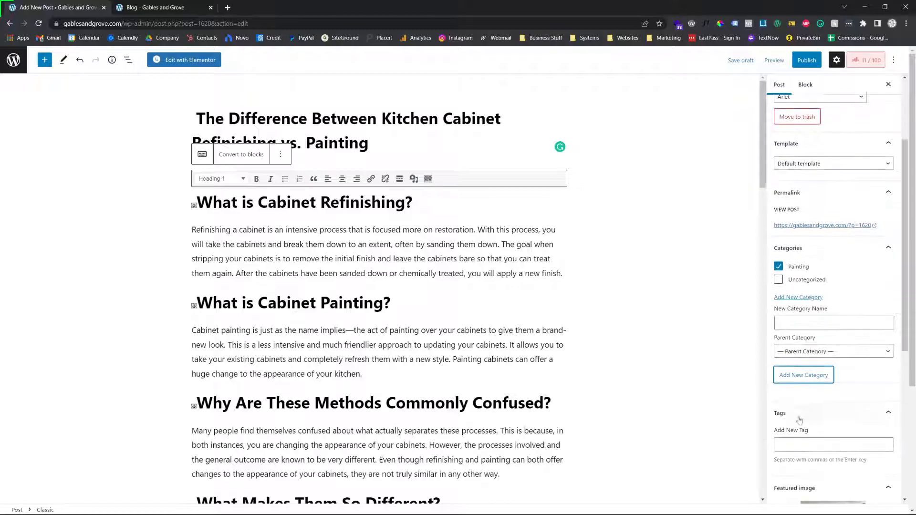
{"action": "left_click", "coordinate": [795, 444]}
{"action": "type", "text": "painting cabinet paintin"}
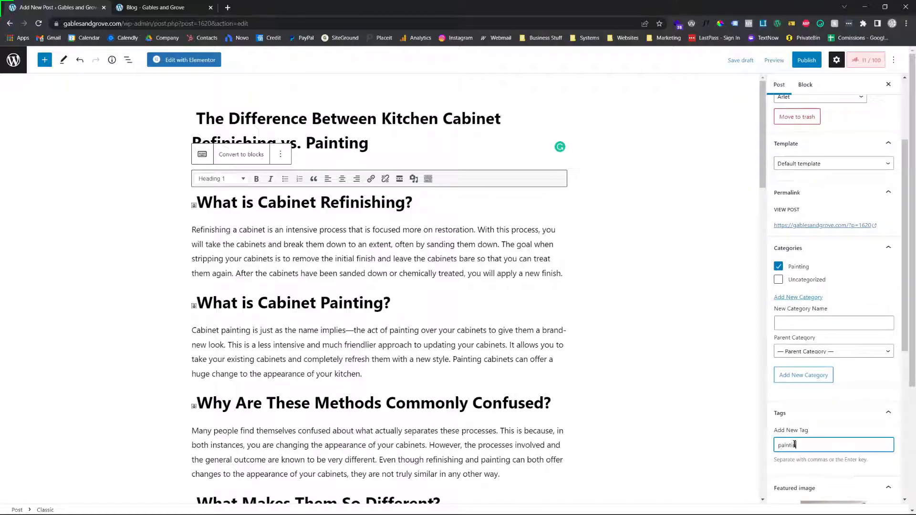
{"action": "key", "text": "Return"}
{"action": "type", "text": "cabinet painting"}
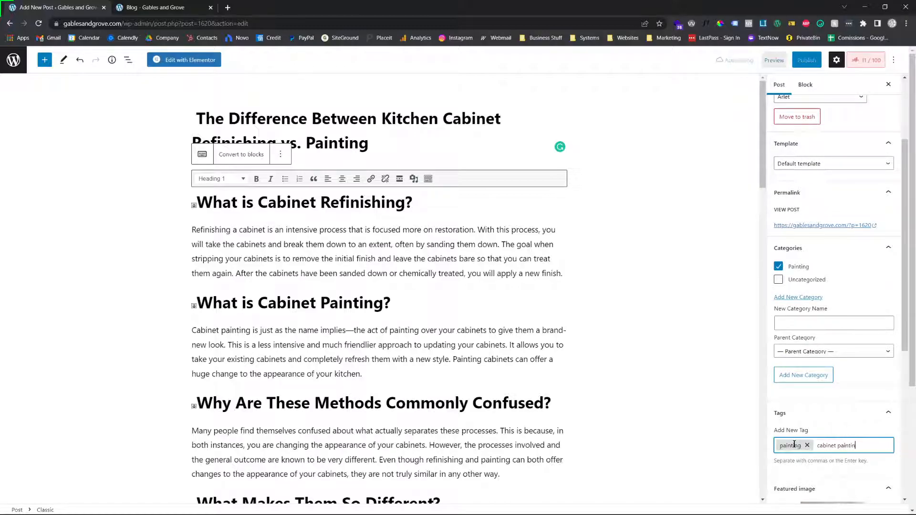
{"action": "key", "text": "Return"}
{"action": "type", "text": "information"}
{"action": "key", "text": "Return"}
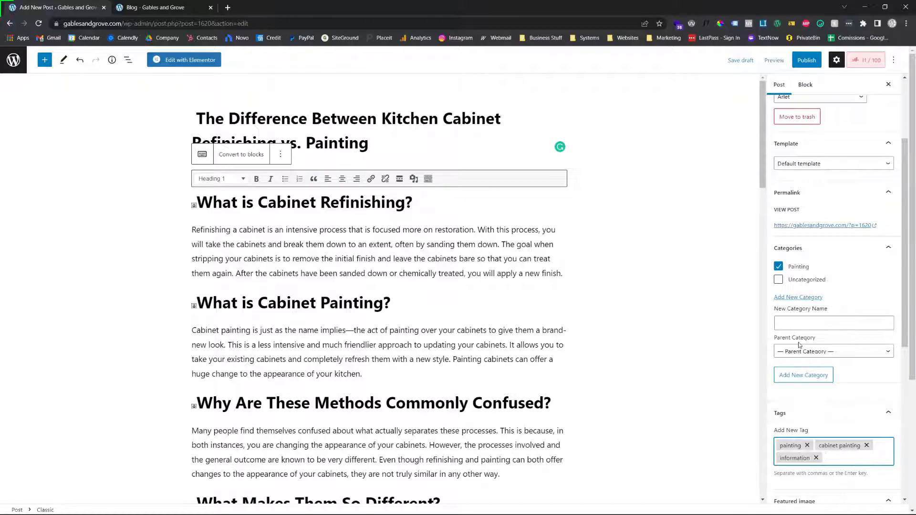
Review the post's body, featured image and excerpt, and open the Rank Math SEO analysis for the post
{"action": "scroll", "coordinate": [798, 342], "scroll_direction": "down", "scroll_amount": 1}
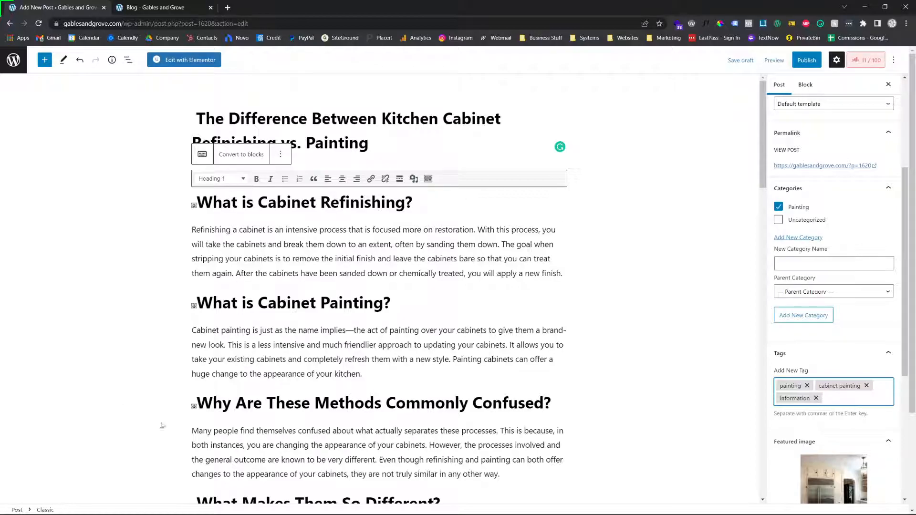
{"action": "scroll", "coordinate": [250, 454], "scroll_direction": "down", "scroll_amount": 3}
{"action": "scroll", "coordinate": [250, 454], "scroll_direction": "down", "scroll_amount": 5}
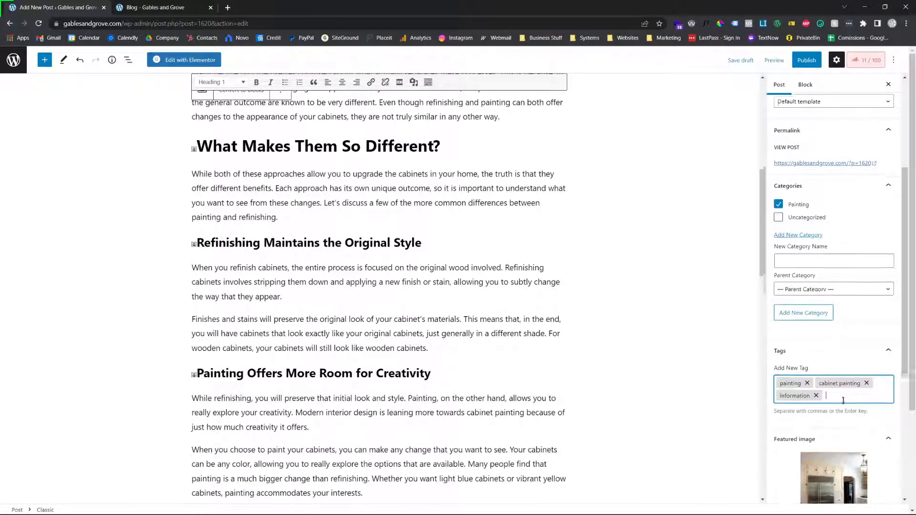
{"action": "scroll", "coordinate": [844, 398], "scroll_direction": "down", "scroll_amount": 3}
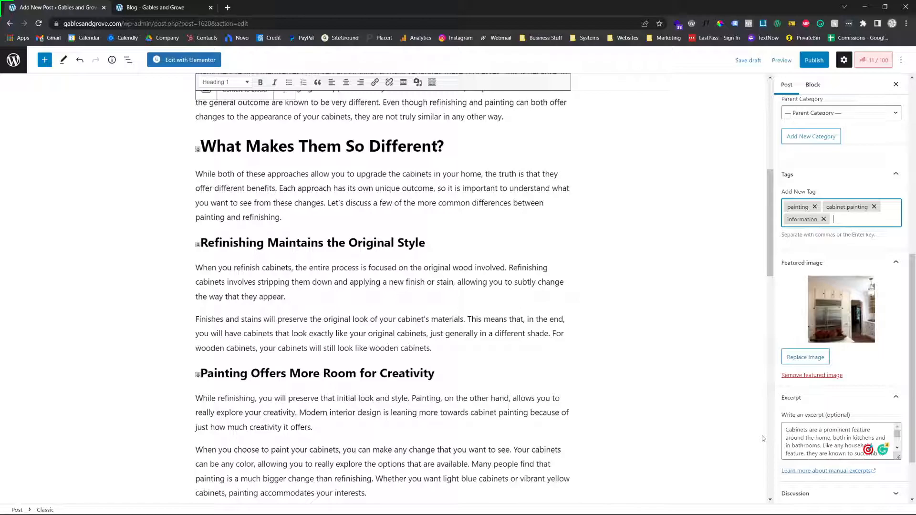
{"action": "scroll", "coordinate": [762, 436], "scroll_direction": "up", "scroll_amount": 8}
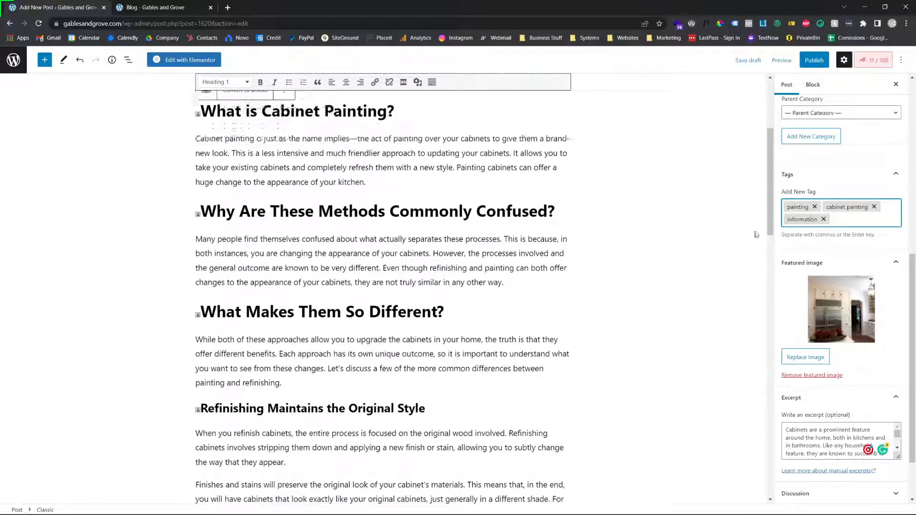
{"action": "left_click", "coordinate": [863, 63]}
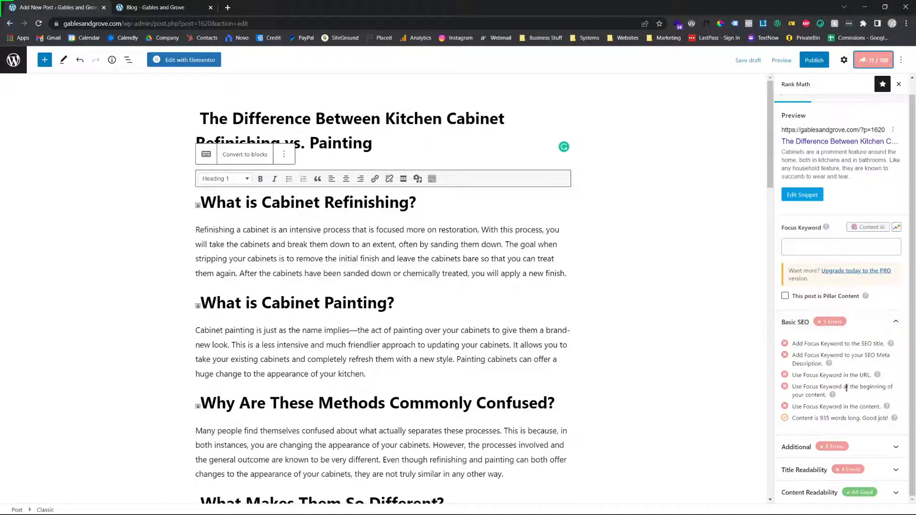
Examine the Additional and Title Readability checks in the SEO analysis and compare them with the post's title and body
{"action": "left_click", "coordinate": [857, 446]}
{"action": "scroll", "coordinate": [839, 382], "scroll_direction": "down", "scroll_amount": 3}
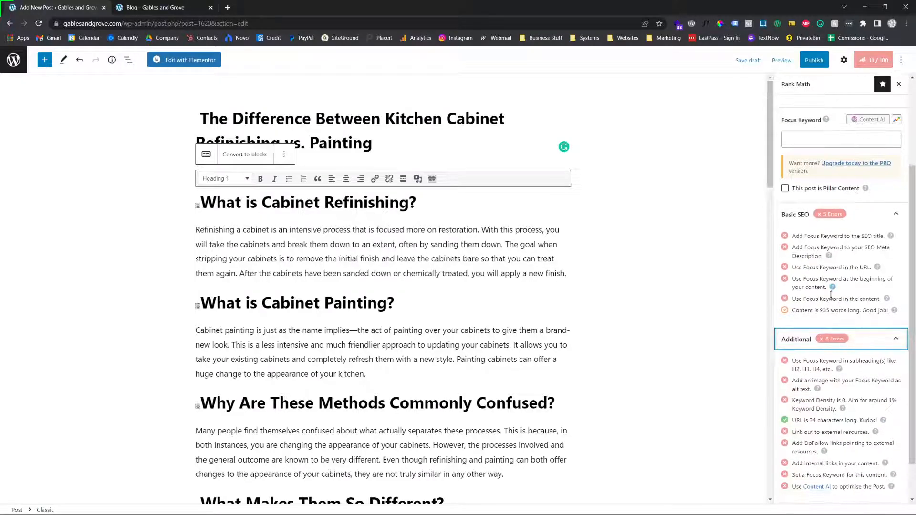
{"action": "left_click", "coordinate": [859, 470]}
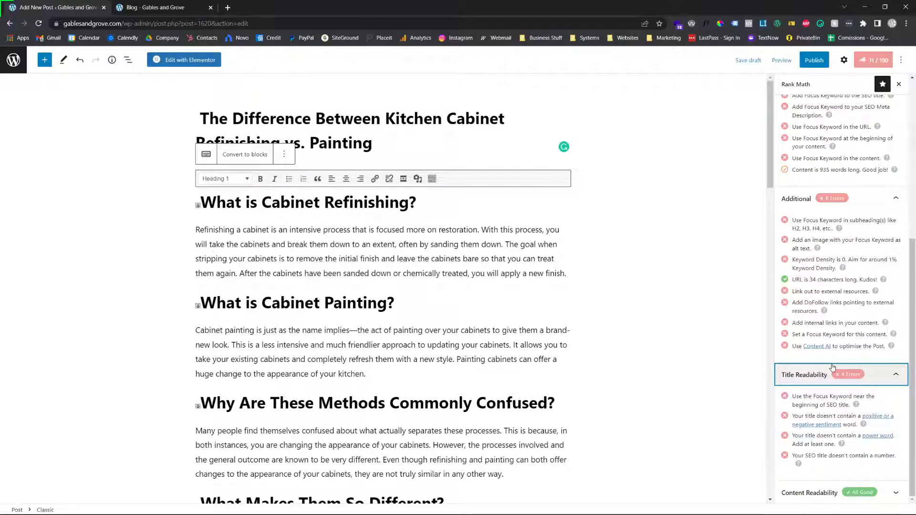
{"action": "scroll", "coordinate": [835, 286], "scroll_direction": "up", "scroll_amount": 3}
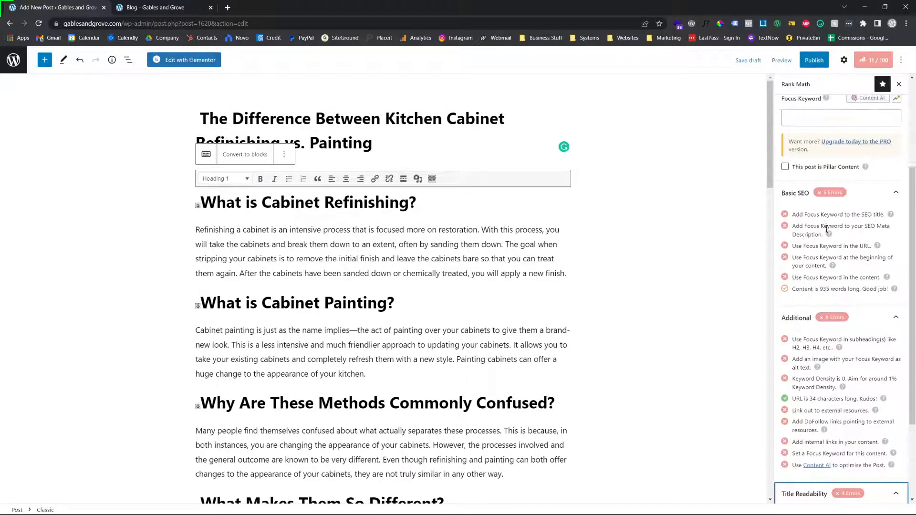
{"action": "scroll", "coordinate": [871, 291], "scroll_direction": "down", "scroll_amount": 3}
{"action": "scroll", "coordinate": [850, 229], "scroll_direction": "up", "scroll_amount": 5}
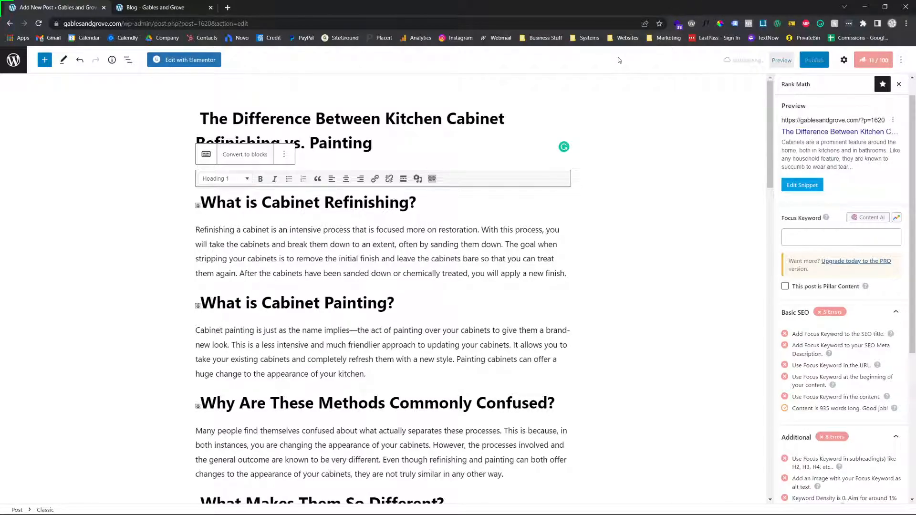
{"action": "scroll", "coordinate": [529, 233], "scroll_direction": "down", "scroll_amount": 3}
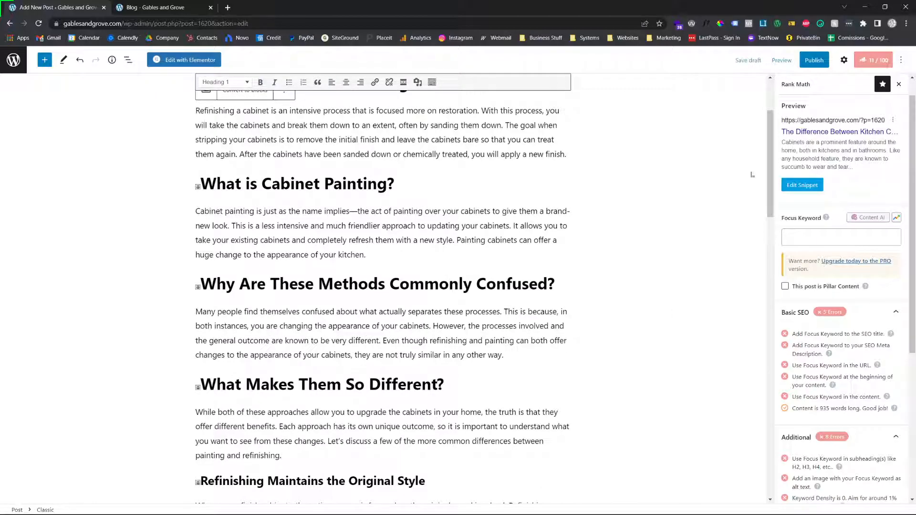
{"action": "scroll", "coordinate": [528, 232], "scroll_direction": "up", "scroll_amount": 3}
{"action": "scroll", "coordinate": [429, 243], "scroll_direction": "down", "scroll_amount": 15}
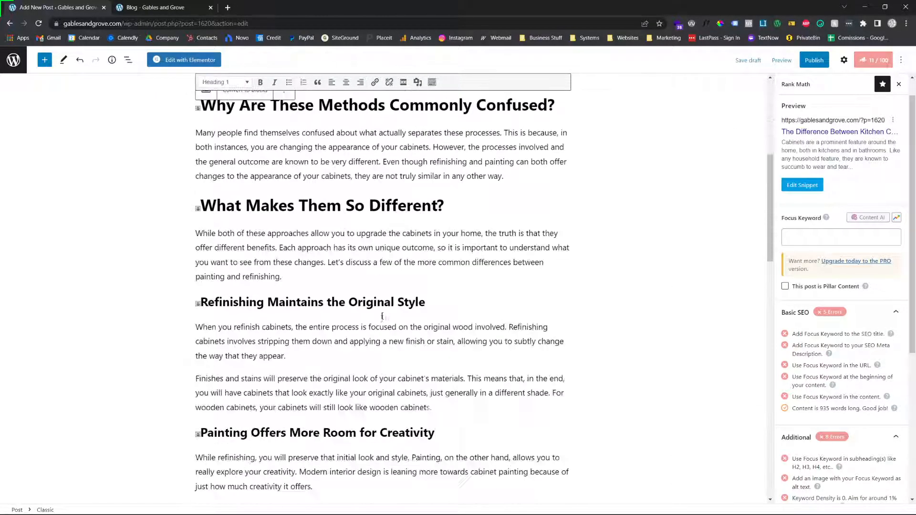
{"action": "scroll", "coordinate": [337, 338], "scroll_direction": "up", "scroll_amount": 15}
Set the post's focus keyword to "Cabinet Refinishing", copied from the post title
{"action": "left_click", "coordinate": [807, 236]}
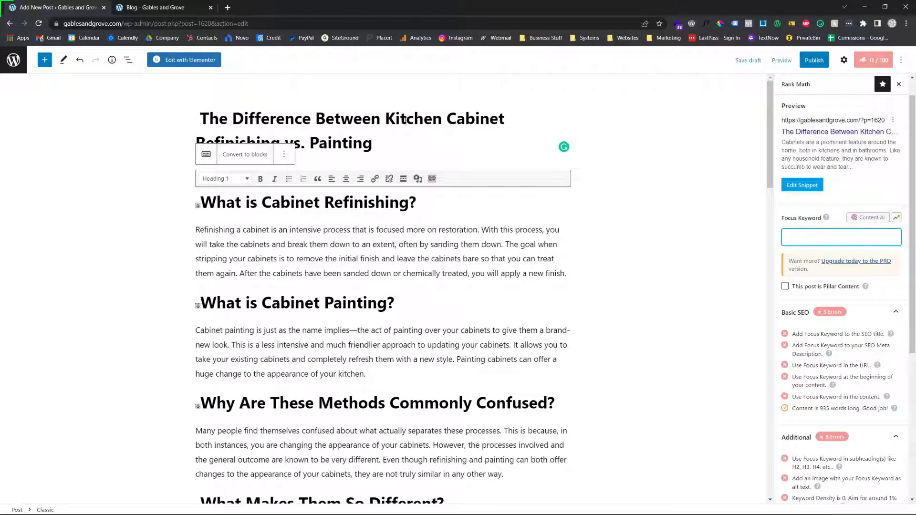
{"action": "left_click", "coordinate": [360, 126]}
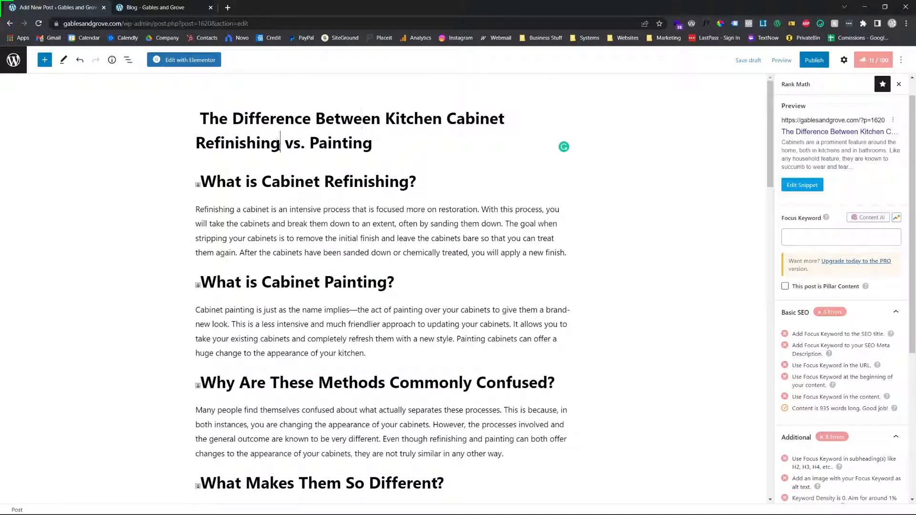
{"action": "left_click_drag", "start_coordinate": [389, 121], "coordinate": [420, 127]}
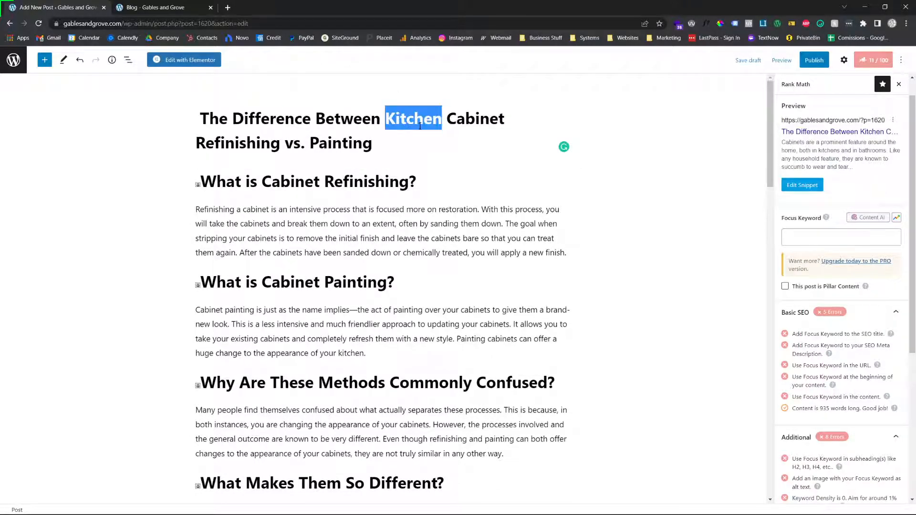
{"action": "mouse_move", "coordinate": [281, 143]}
{"action": "left_mouse_down"}
{"action": "mouse_move", "coordinate": [374, 144]}
{"action": "mouse_move", "coordinate": [437, 129]}
{"action": "left_mouse_up"}
{"action": "key", "text": "ctrl+c"}
{"action": "left_click", "coordinate": [811, 233]}
{"action": "key", "text": "ctrl+v"}
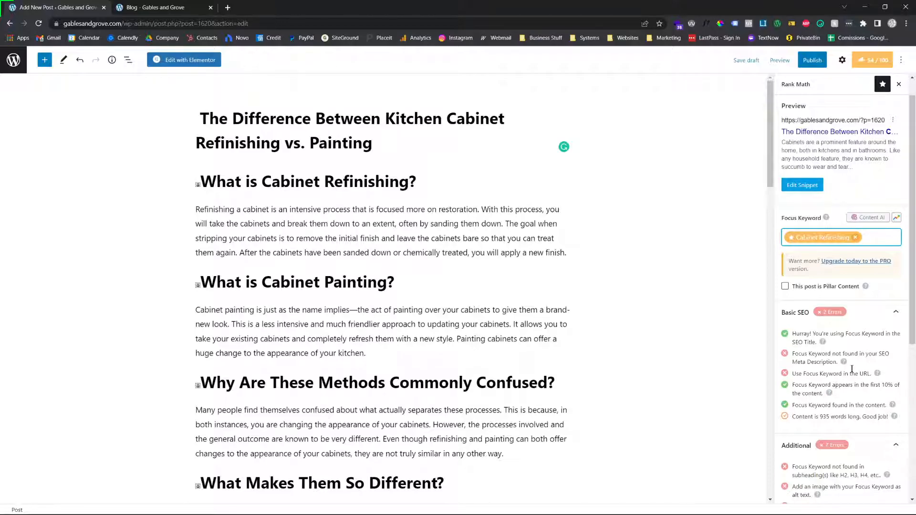
Review the updated Basic SEO checks and compare the focus keyword with its wording in the post title
{"action": "scroll", "coordinate": [845, 363], "scroll_direction": "down", "scroll_amount": 1}
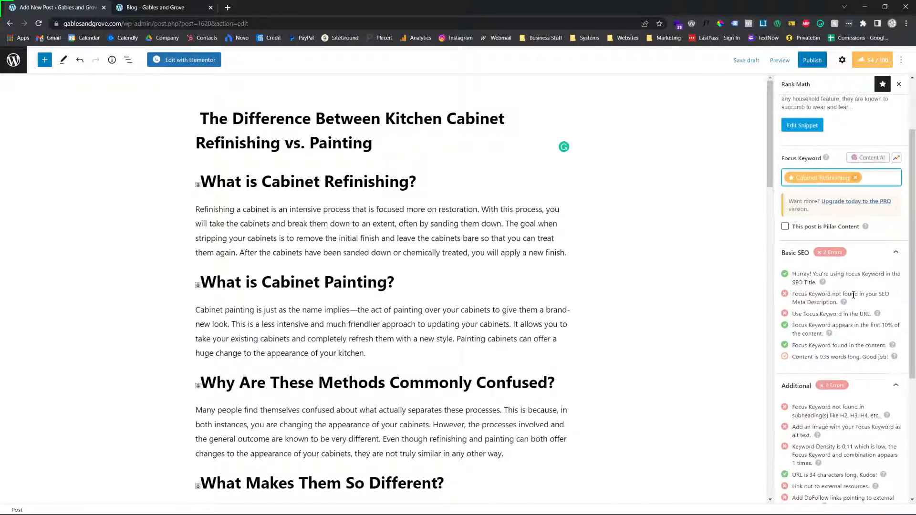
{"action": "scroll", "coordinate": [853, 302], "scroll_direction": "up", "scroll_amount": 2}
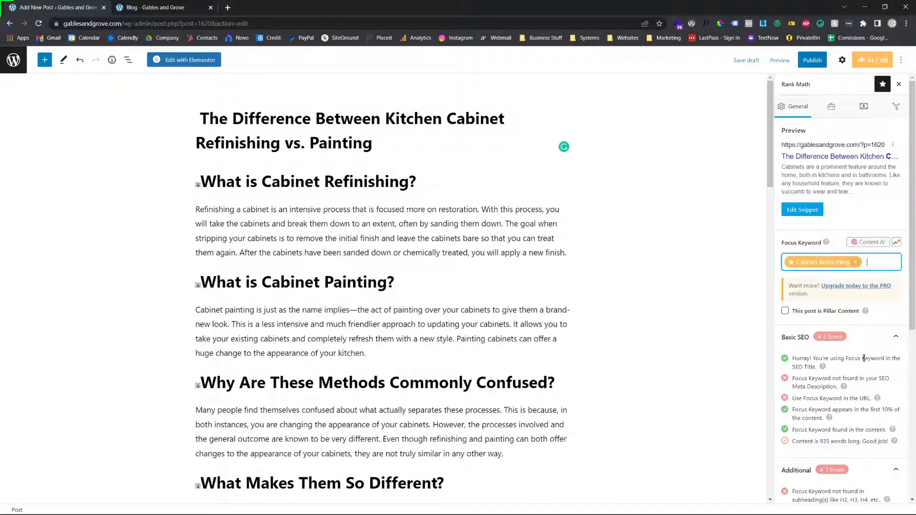
{"action": "double_click", "coordinate": [284, 118]}
{"action": "left_click_drag", "start_coordinate": [446, 119], "coordinate": [283, 148]}
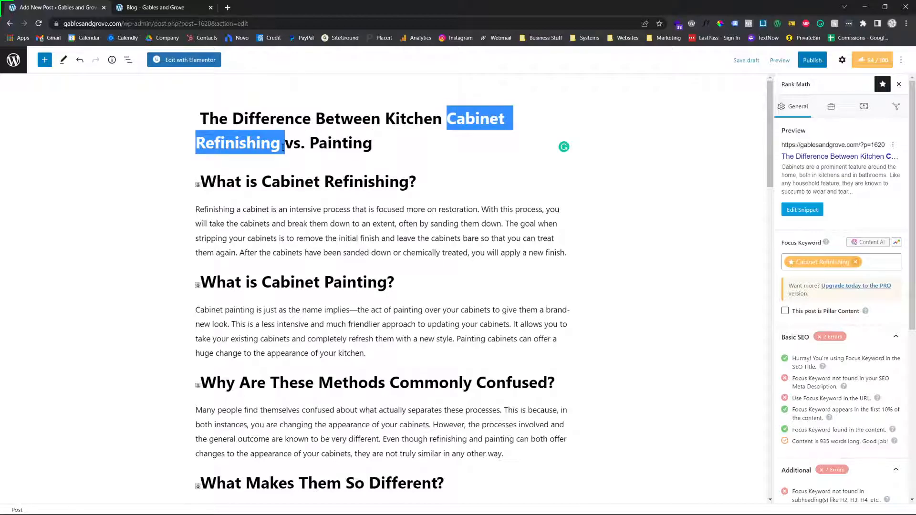
{"action": "left_click", "coordinate": [817, 376]}
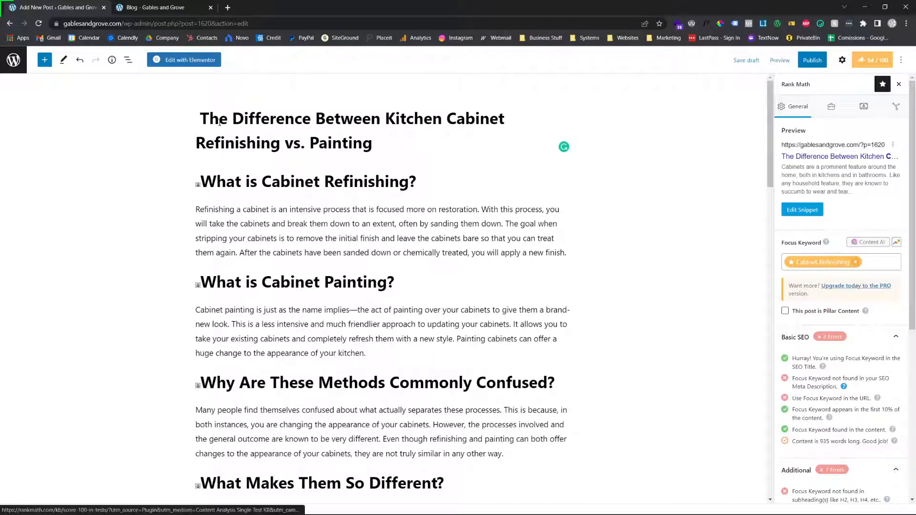
Search Google for "cabinet refinishing" in a new browser tab and examine the description text of the HGTV result
{"action": "left_click", "coordinate": [227, 5]}
{"action": "type", "text": "cabi"}
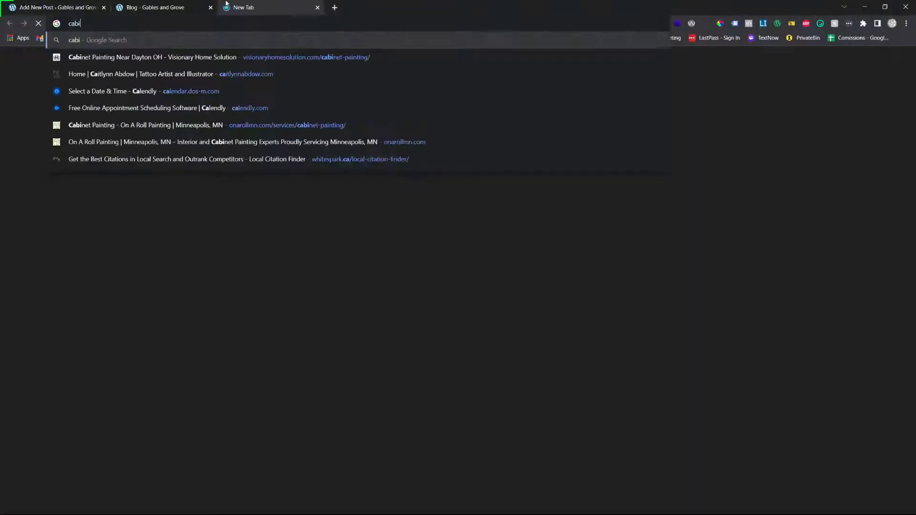
{"action": "type", "text": "net refinish"}
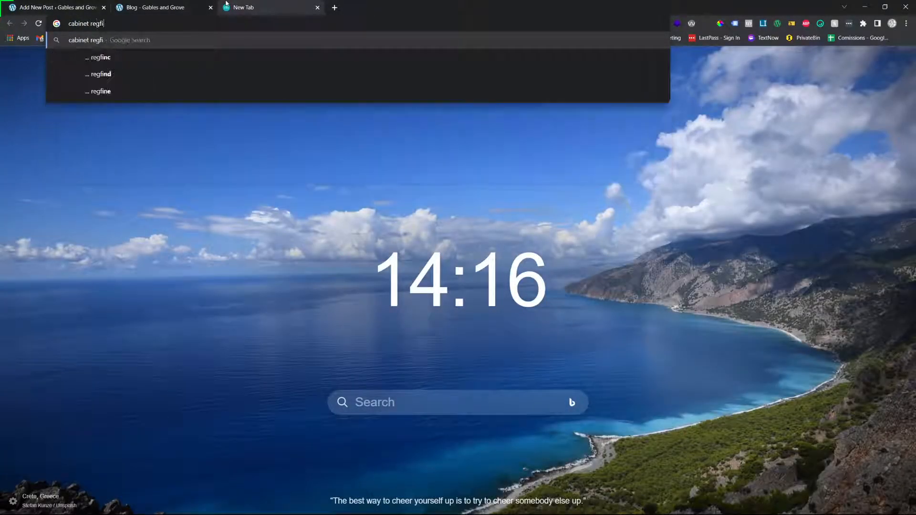
{"action": "key", "text": "Return"}
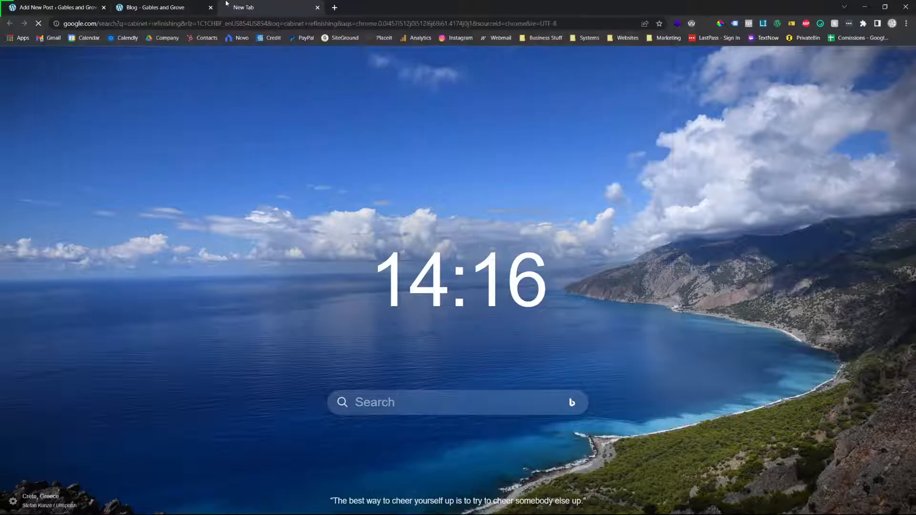
{"action": "scroll", "coordinate": [241, 200], "scroll_direction": "down", "scroll_amount": 15}
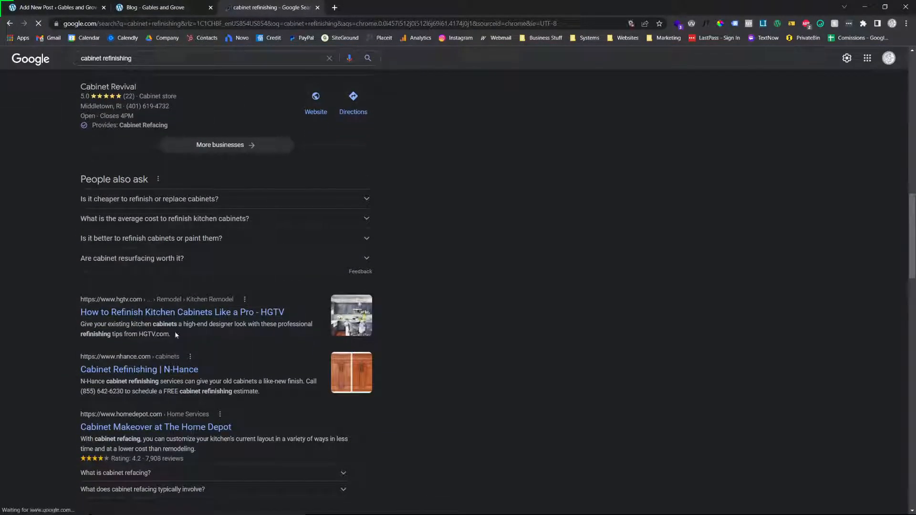
{"action": "triple_click", "coordinate": [161, 330]}
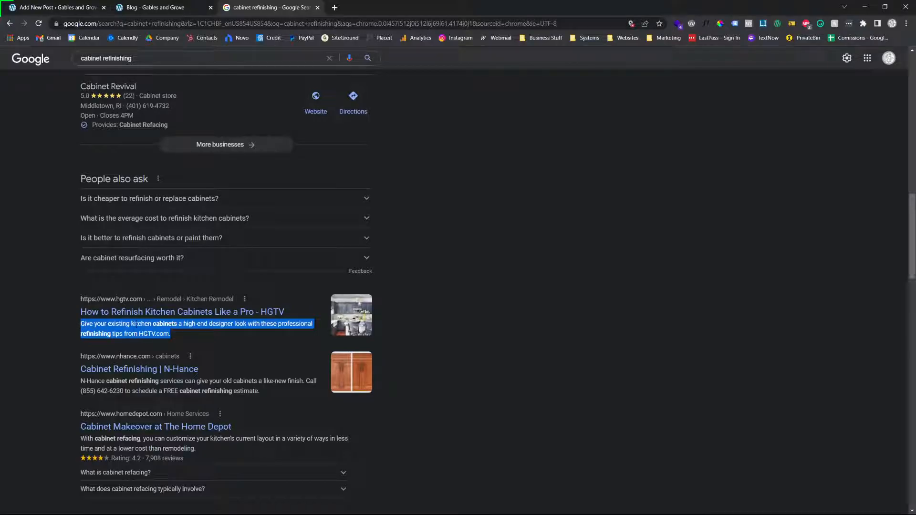
Return to the post editor and remove the trailing site name and separator variables from the title in the snippet editor
{"action": "left_click", "coordinate": [57, 7]}
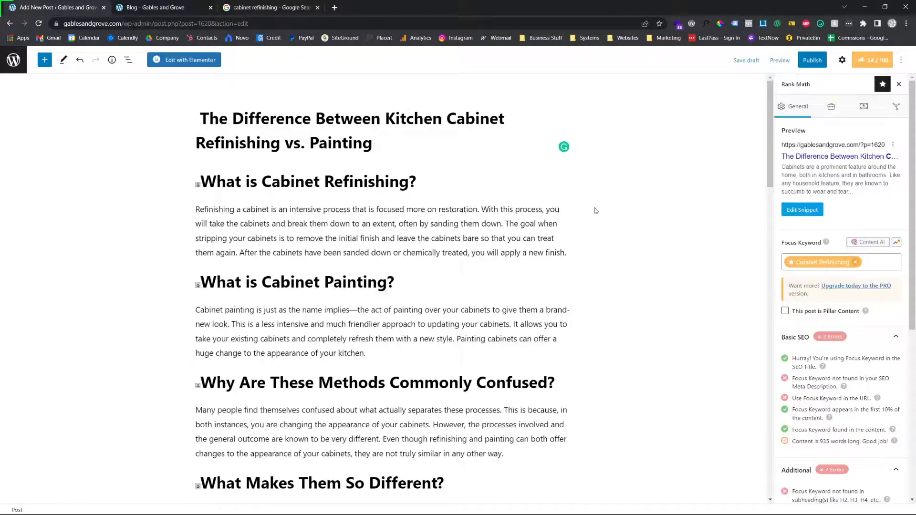
{"action": "left_click", "coordinate": [800, 216]}
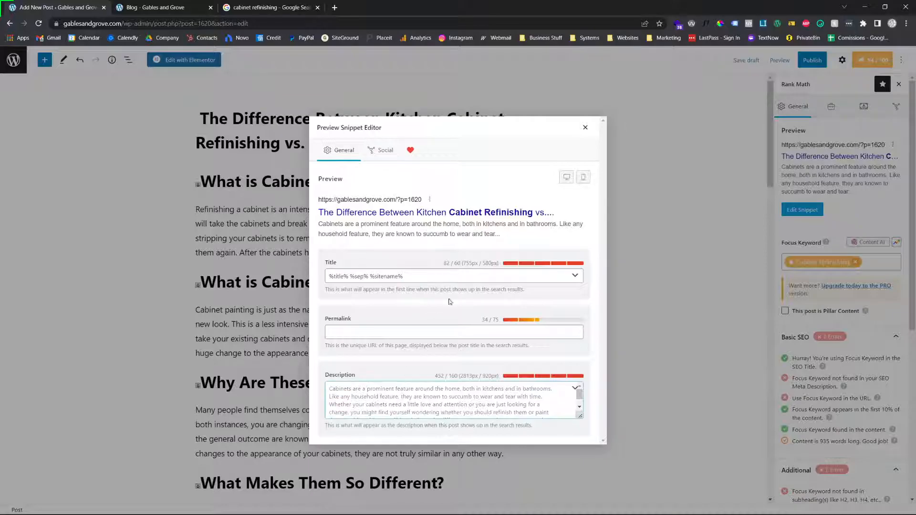
{"action": "left_click", "coordinate": [521, 279]}
{"action": "key", "text": "BackSpace"}
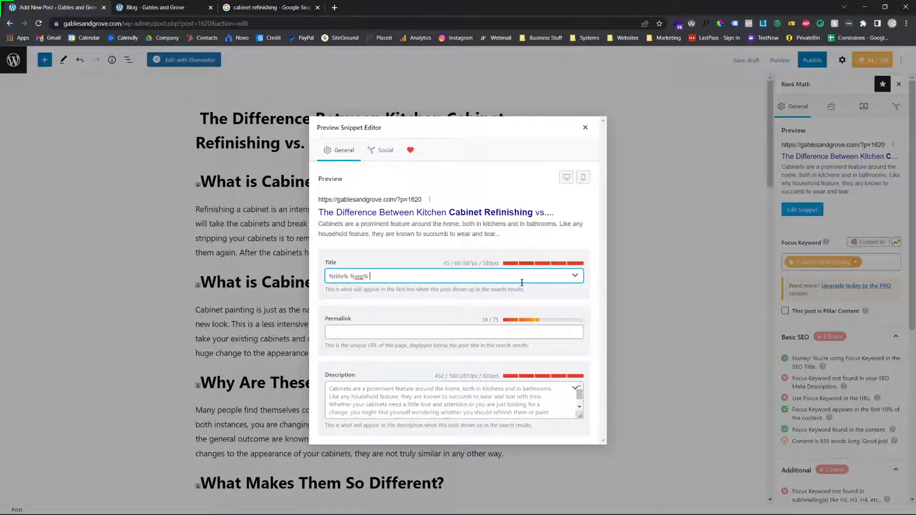
{"action": "key", "text": "BackSpace"}
{"action": "left_click", "coordinate": [585, 128]}
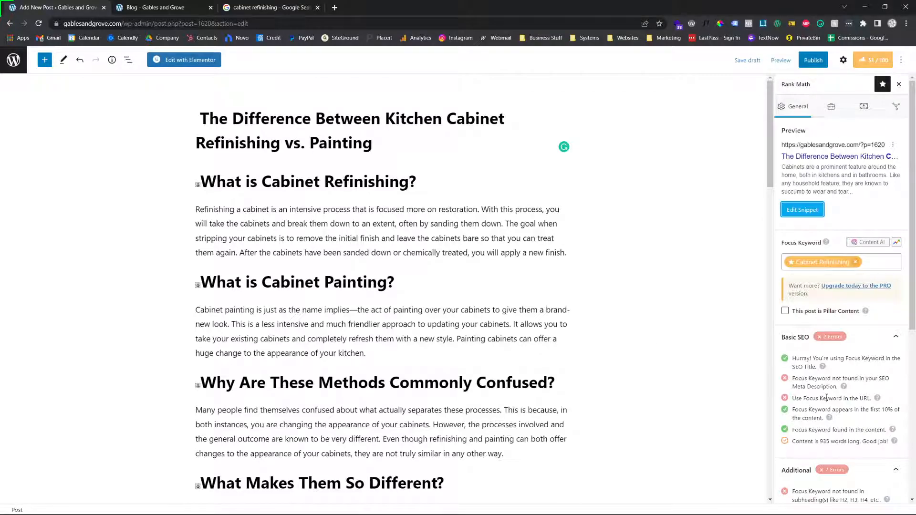
Examine the Title Readability checks on keyword position, power words and numbers, and open the help article for the number check
{"action": "scroll", "coordinate": [824, 399], "scroll_direction": "down", "scroll_amount": 6}
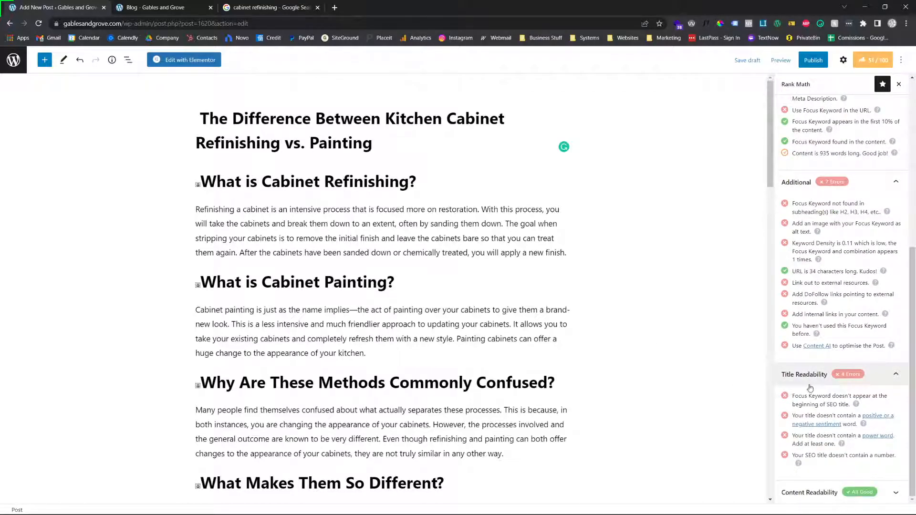
{"action": "double_click", "coordinate": [814, 399]}
{"action": "triple_click", "coordinate": [815, 398]}
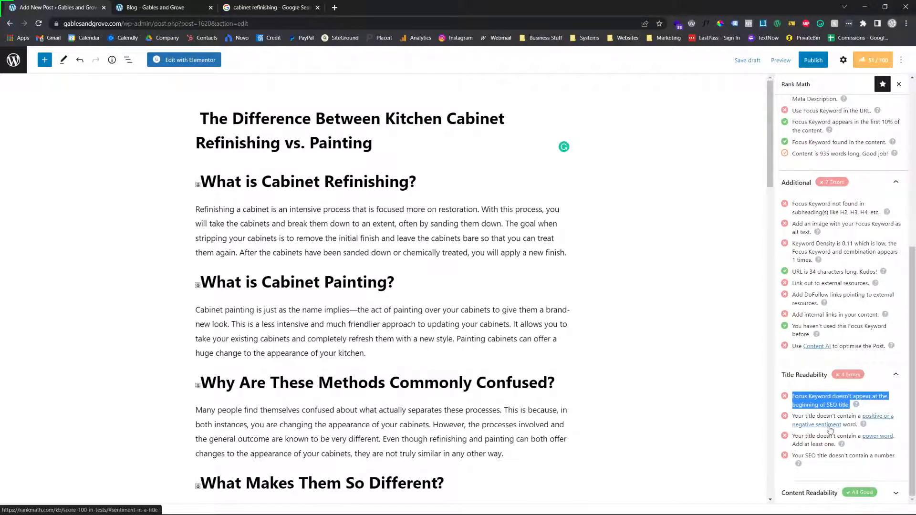
{"action": "triple_click", "coordinate": [834, 436]}
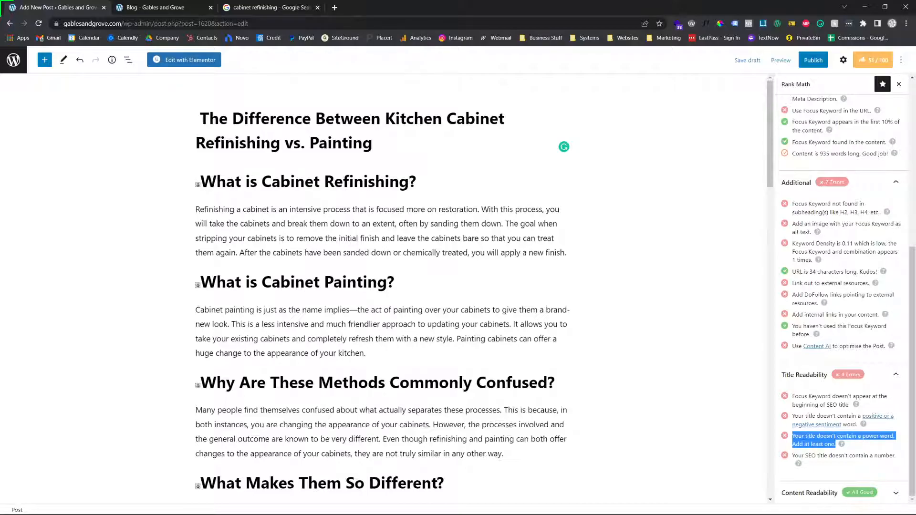
{"action": "left_click", "coordinate": [873, 59]}
{"action": "left_click", "coordinate": [874, 60]}
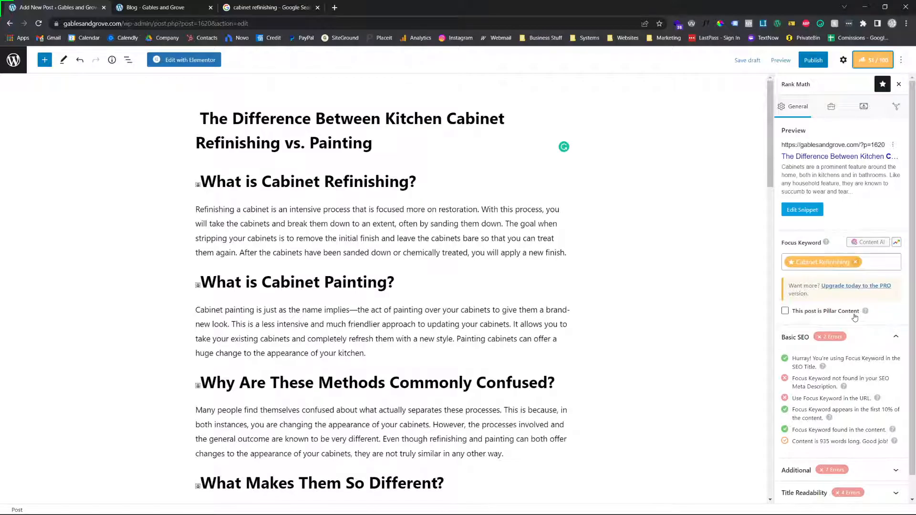
{"action": "scroll", "coordinate": [868, 246], "scroll_direction": "down", "scroll_amount": 2}
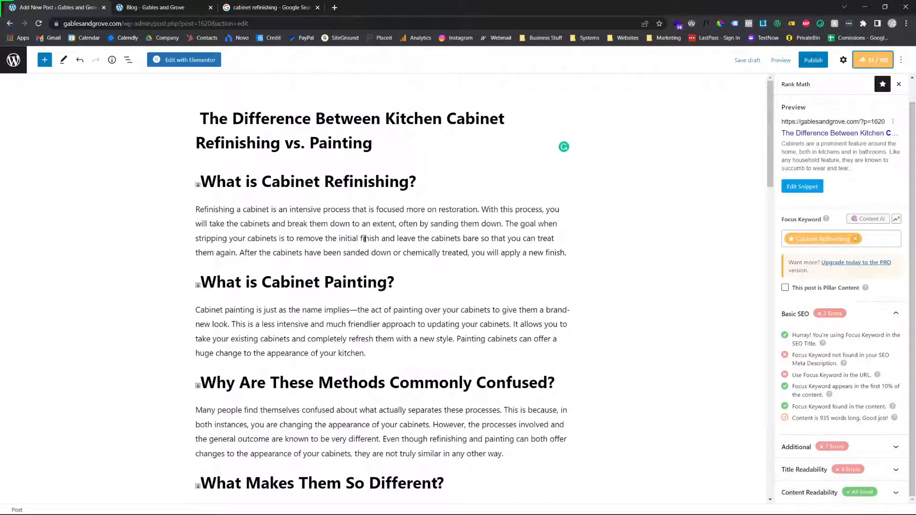
{"action": "left_click", "coordinate": [806, 470]}
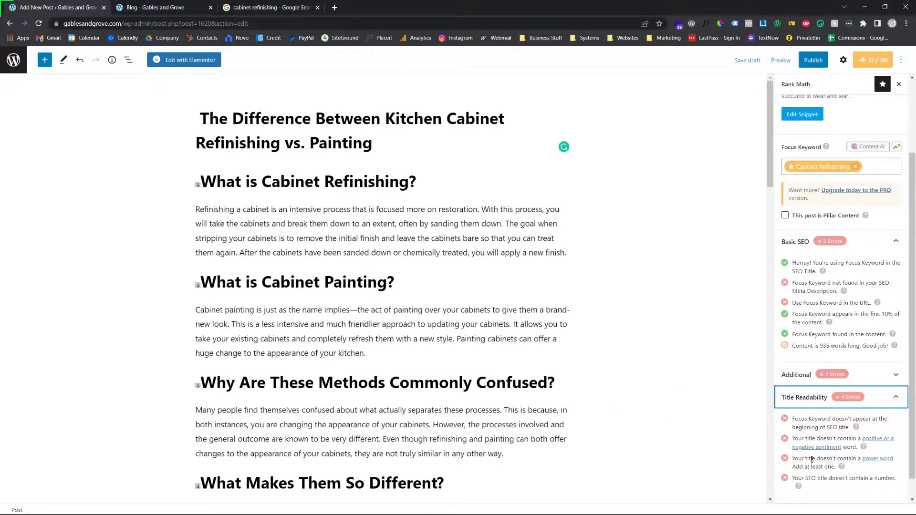
{"action": "left_click", "coordinate": [798, 486]}
{"action": "left_click", "coordinate": [110, 4]}
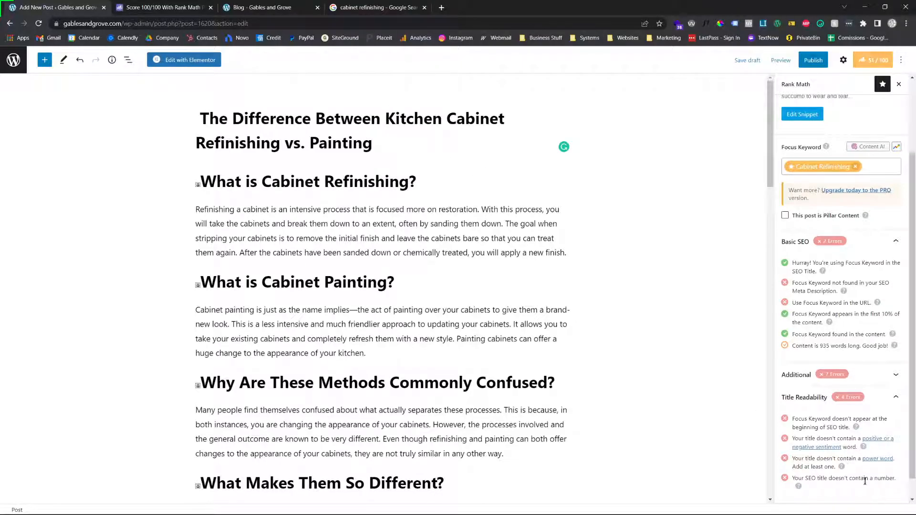
Open the linked Rank Math power words article in a new tab, browse its word list, and return to the post's SEO checks
{"action": "right_click", "coordinate": [875, 460]}
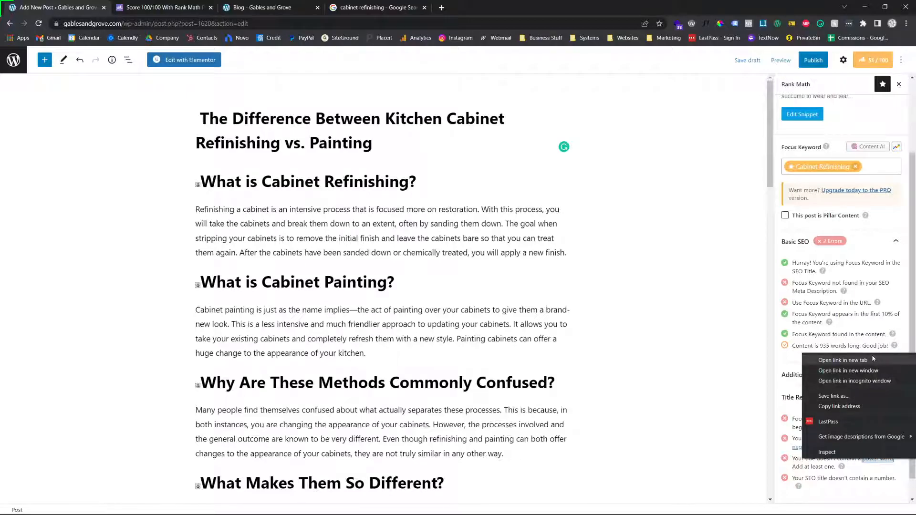
{"action": "left_click", "coordinate": [843, 360]}
{"action": "left_click", "coordinate": [286, 7]}
{"action": "scroll", "coordinate": [389, 341], "scroll_direction": "down", "scroll_amount": 20}
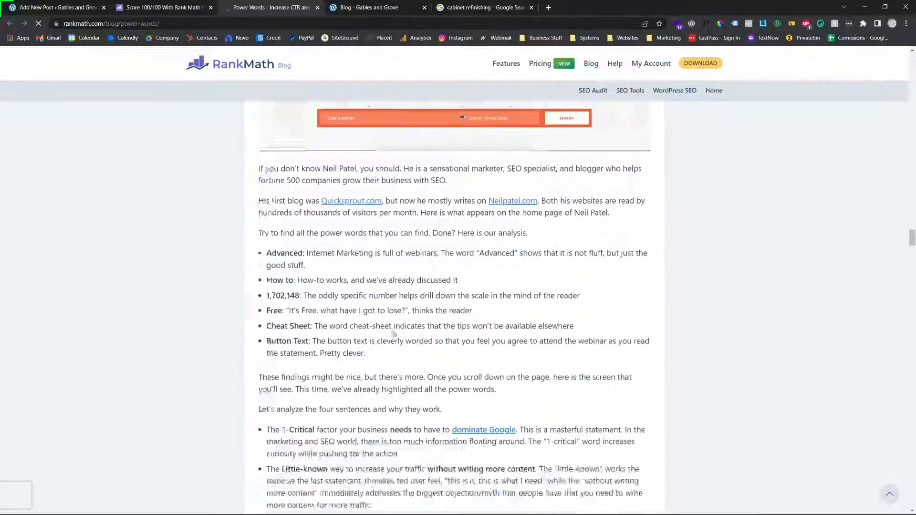
{"action": "scroll", "coordinate": [393, 332], "scroll_direction": "down", "scroll_amount": 20}
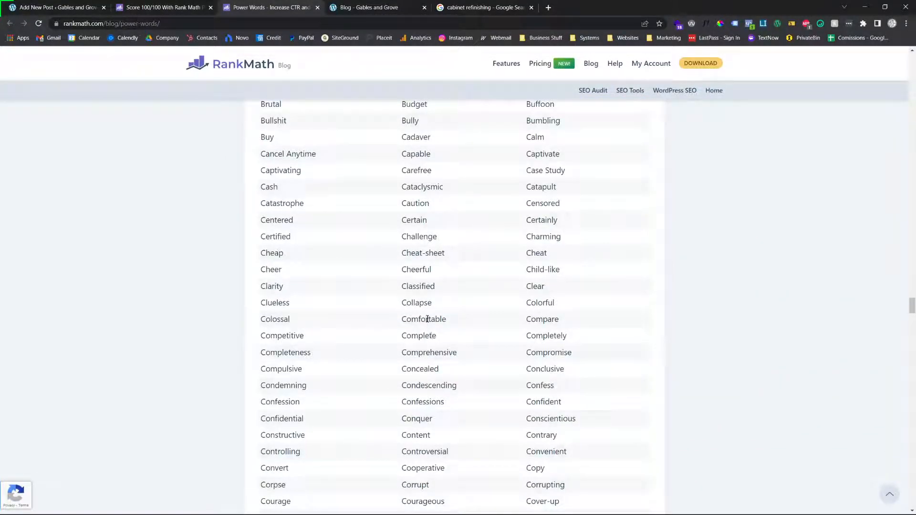
{"action": "scroll", "coordinate": [491, 266], "scroll_direction": "down", "scroll_amount": 20}
{"action": "scroll", "coordinate": [511, 291], "scroll_direction": "down", "scroll_amount": 20}
{"action": "scroll", "coordinate": [492, 300], "scroll_direction": "up", "scroll_amount": 20}
{"action": "left_click", "coordinate": [66, 4]}
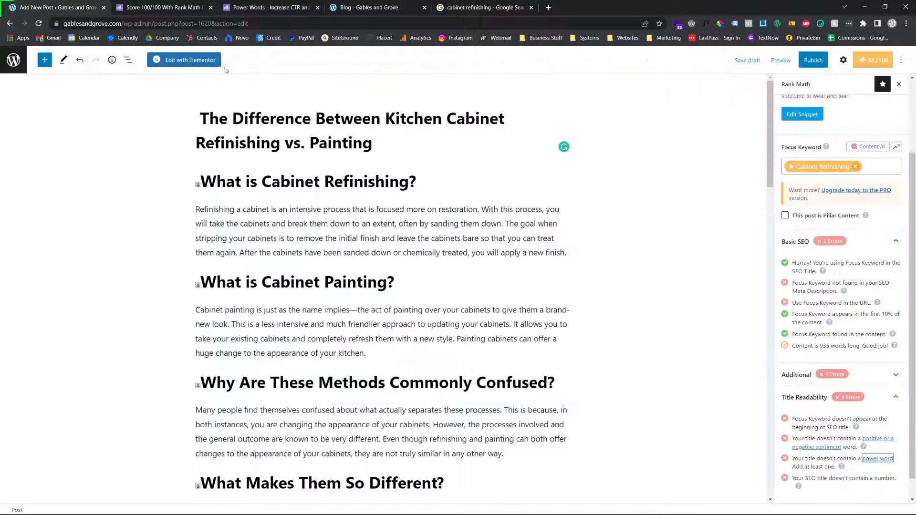
{"action": "left_click", "coordinate": [800, 395]}
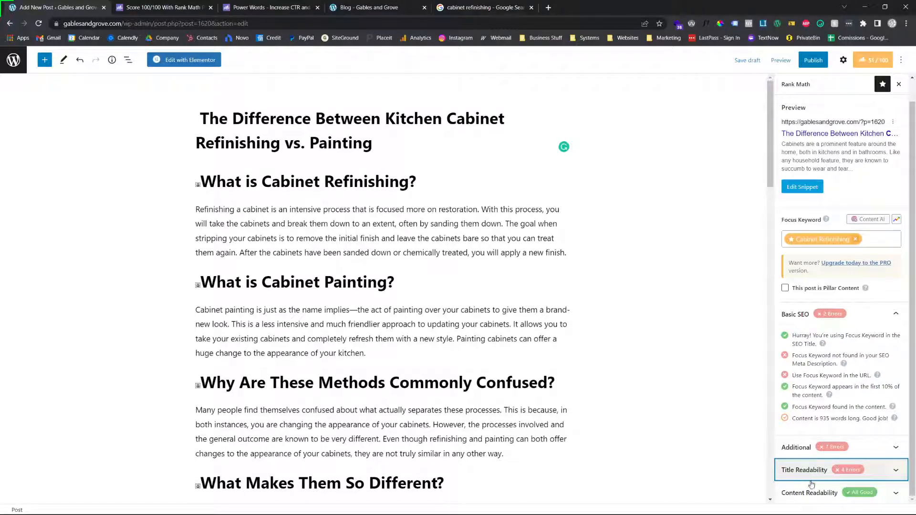
Review the Additional and Title Readability checks in the Rank Math panel, and collapse Title Readability
{"action": "left_click", "coordinate": [803, 447]}
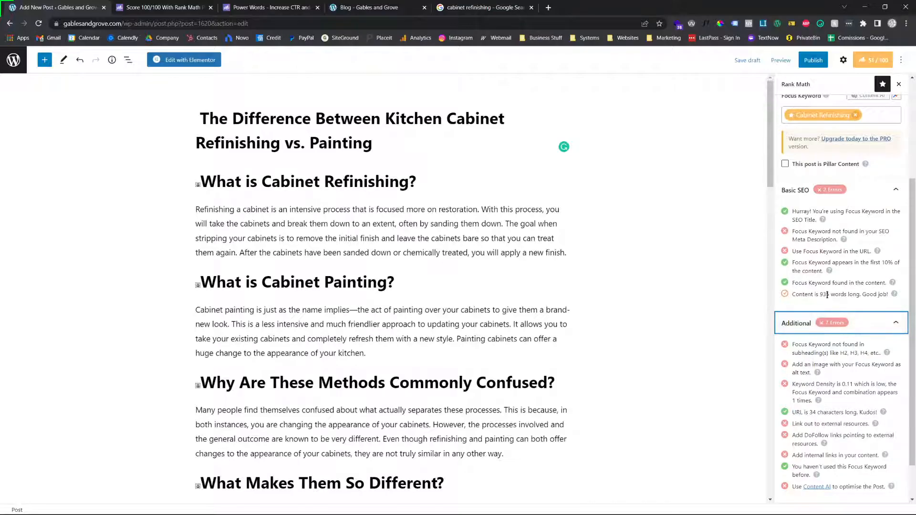
{"action": "scroll", "coordinate": [821, 334], "scroll_direction": "down", "scroll_amount": 1}
{"action": "left_click", "coordinate": [821, 464]}
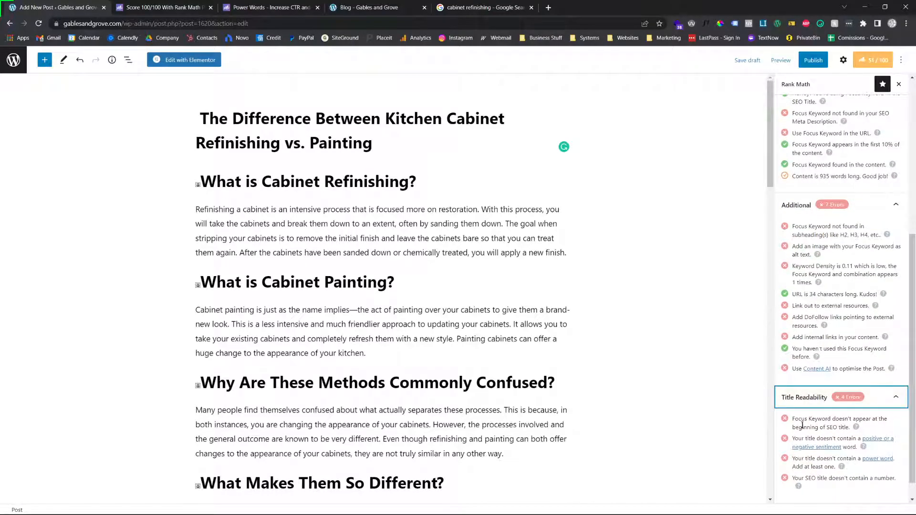
{"action": "left_click", "coordinate": [806, 398]}
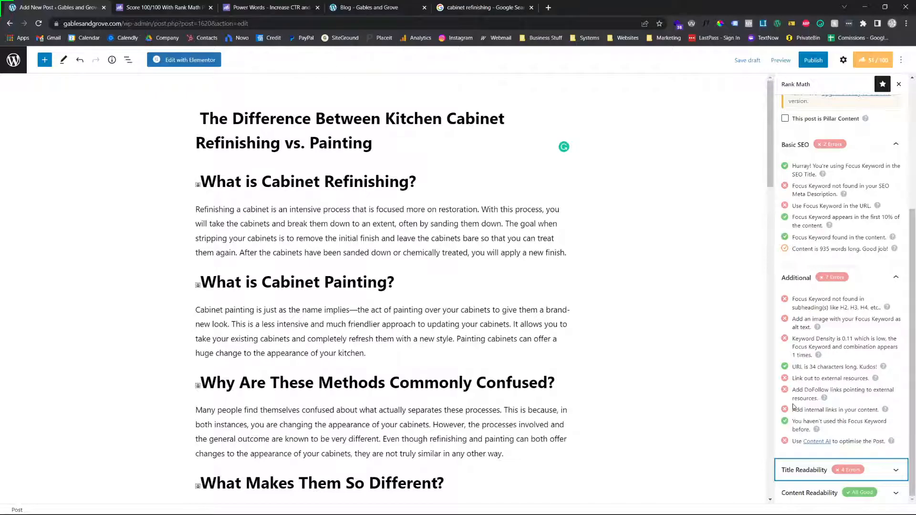
Append "In 2022" to the post title and review the Title Readability checks
{"action": "left_click", "coordinate": [404, 144]}
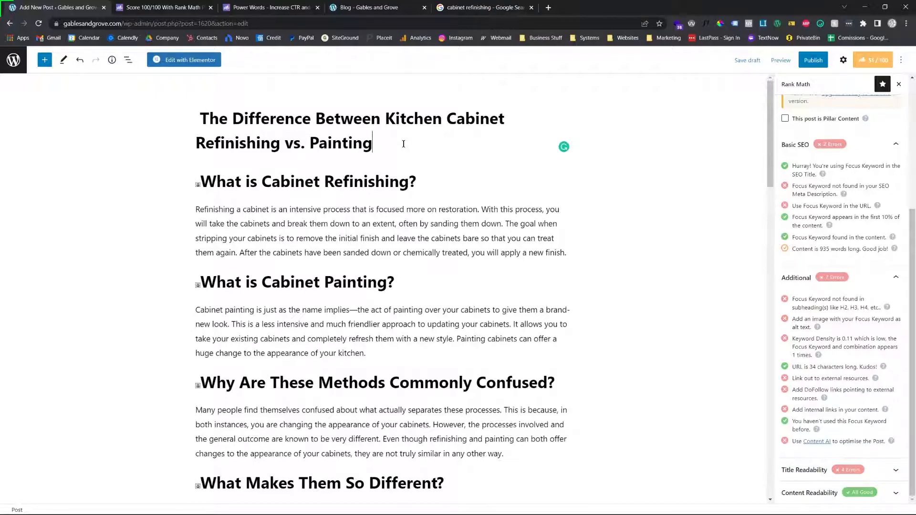
{"action": "type", "text": "In 2022"}
{"action": "left_click", "coordinate": [827, 470]}
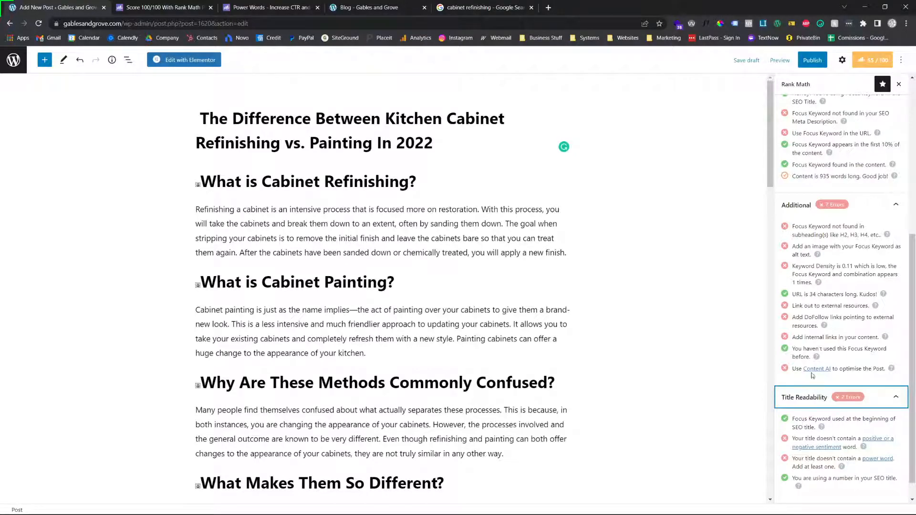
{"action": "scroll", "coordinate": [806, 403], "scroll_direction": "up", "scroll_amount": 5}
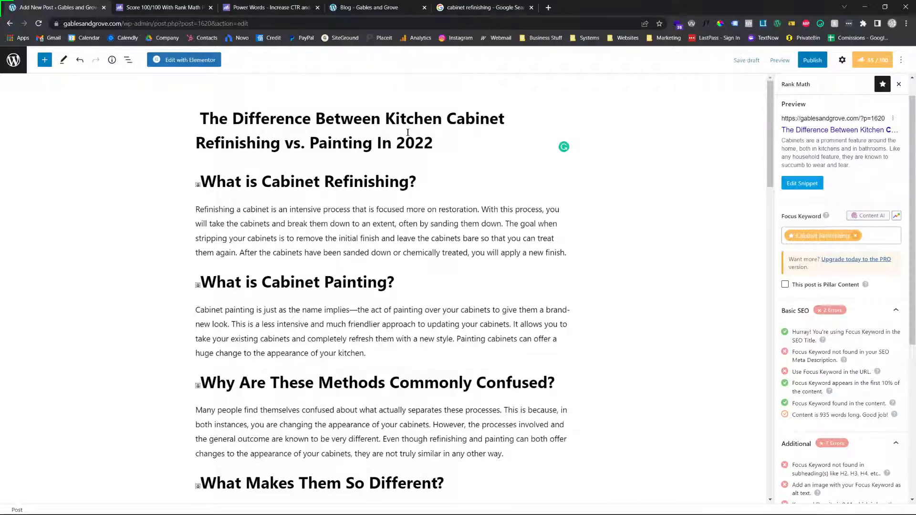
Open dos-m.com/blog in a new browser tab, look at the newest post titles and dismiss the cookie notice
{"action": "left_click", "coordinate": [547, 7]}
{"action": "type", "text": "dos-m.com/"}
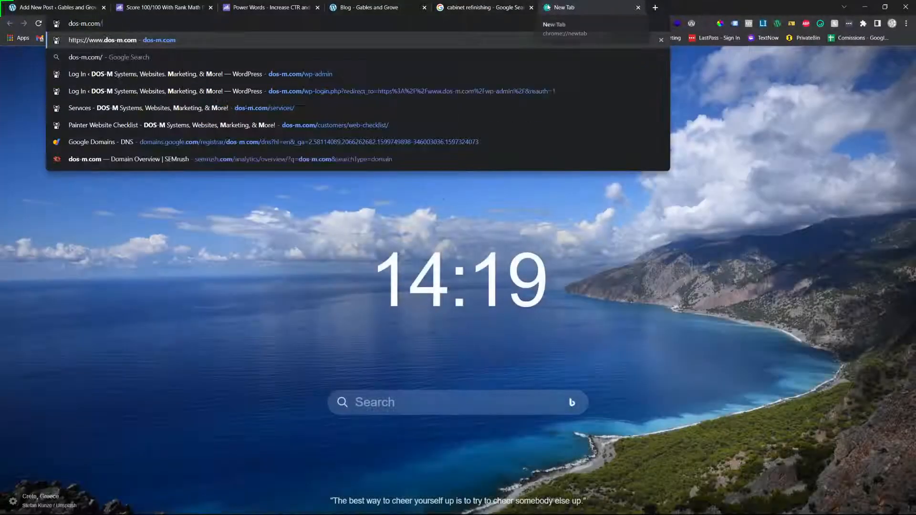
{"action": "type", "text": "blog"}
{"action": "key", "text": "Return"}
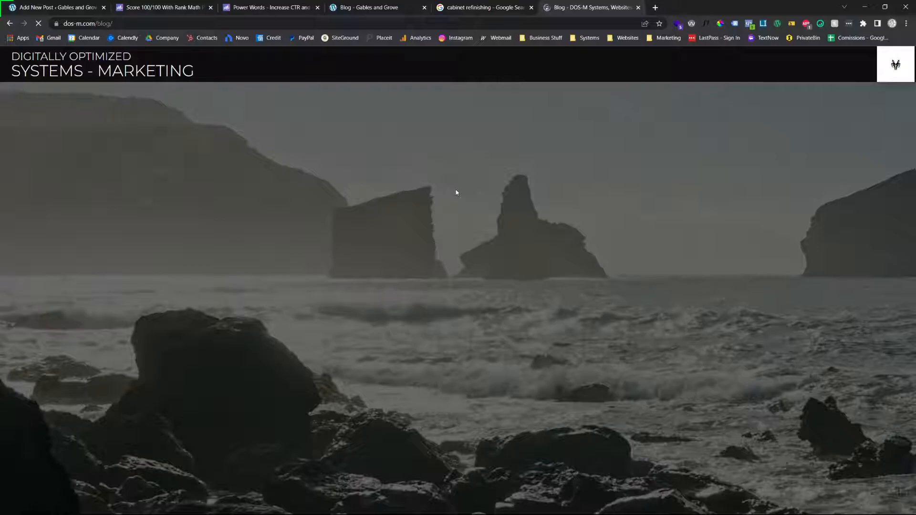
{"action": "scroll", "coordinate": [454, 264], "scroll_direction": "down", "scroll_amount": 7}
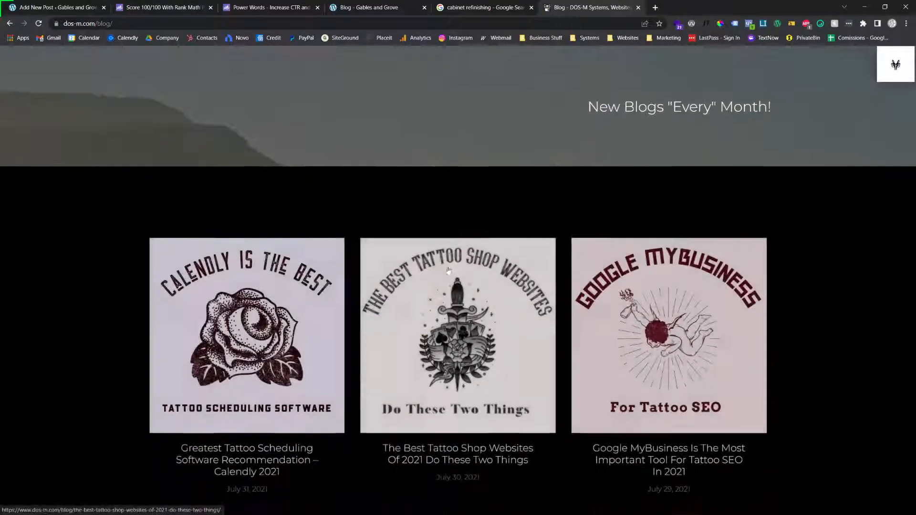
{"action": "scroll", "coordinate": [449, 270], "scroll_direction": "down", "scroll_amount": 1}
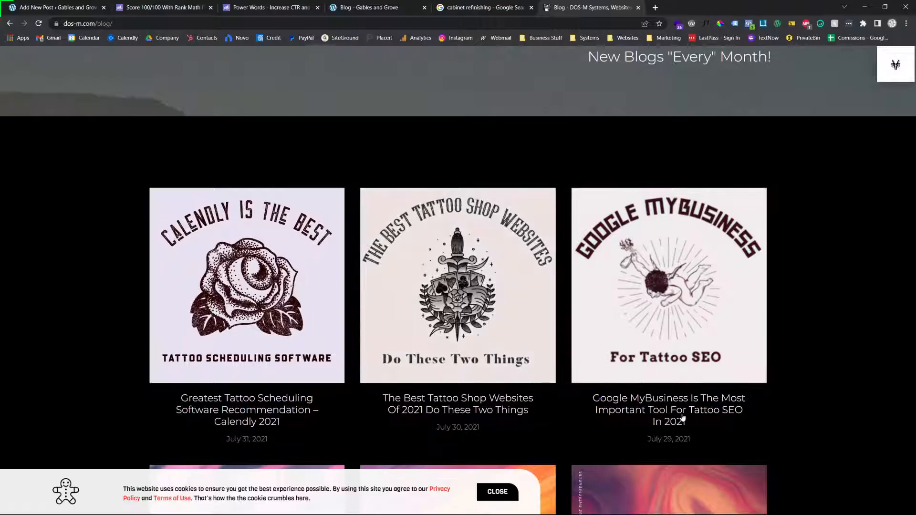
{"action": "scroll", "coordinate": [682, 418], "scroll_direction": "down", "scroll_amount": 1}
{"action": "left_click", "coordinate": [485, 486]}
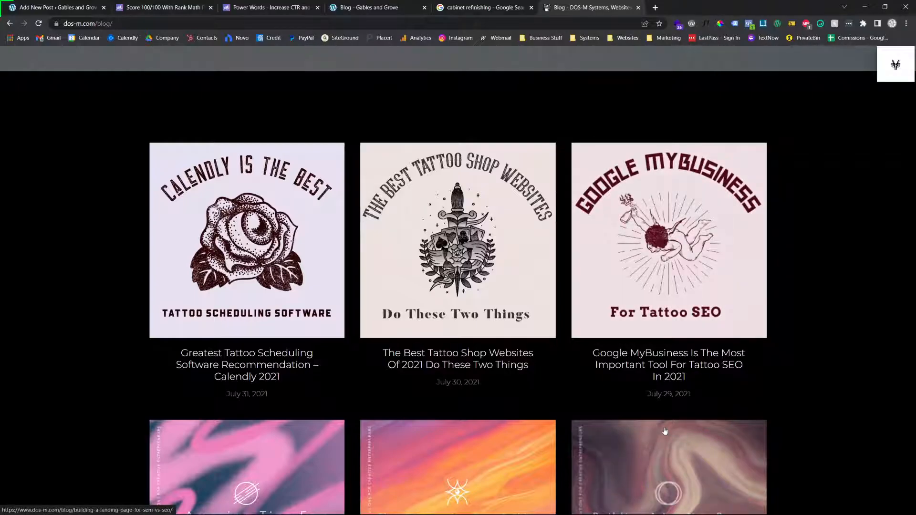
Examine how numbers and years are used in the post titles across the first page of the DOS-M blog
{"action": "left_click", "coordinate": [501, 4]}
{"action": "left_click", "coordinate": [372, 6]}
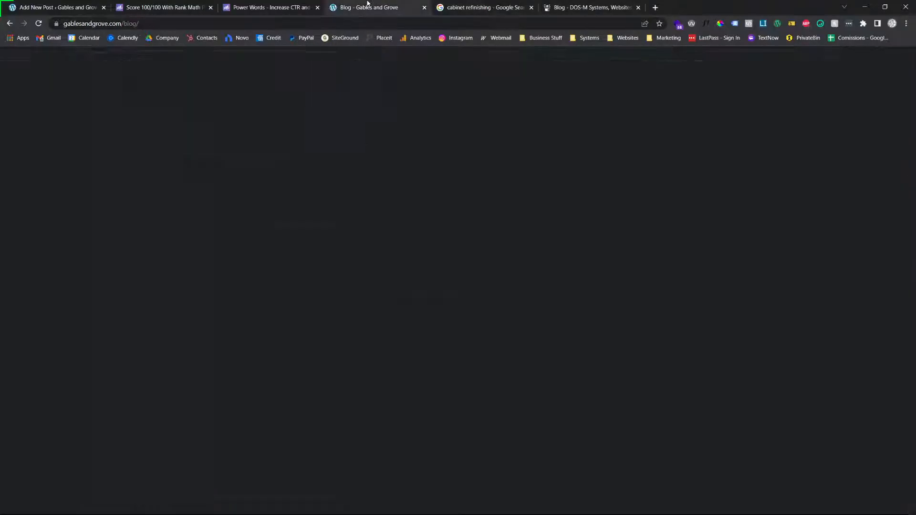
{"action": "left_click", "coordinate": [514, 4]}
{"action": "left_click", "coordinate": [590, 6]}
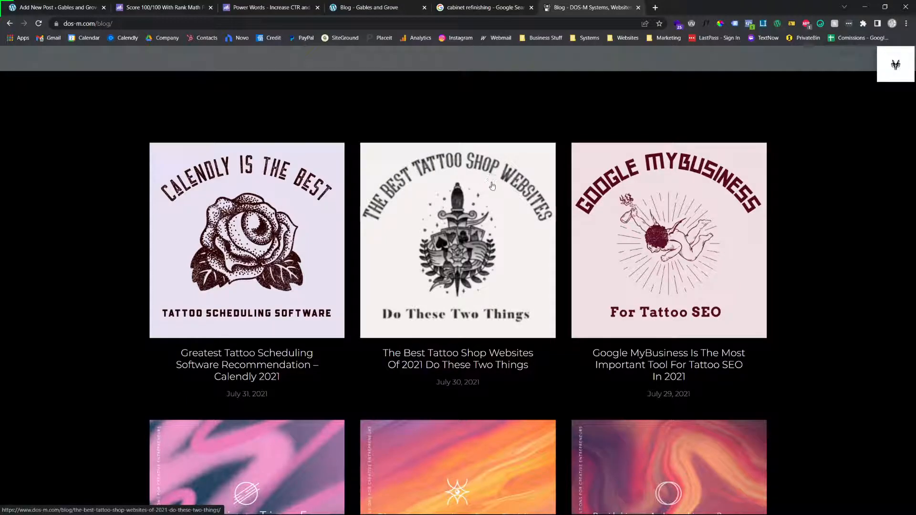
{"action": "scroll", "coordinate": [478, 193], "scroll_direction": "down", "scroll_amount": 3}
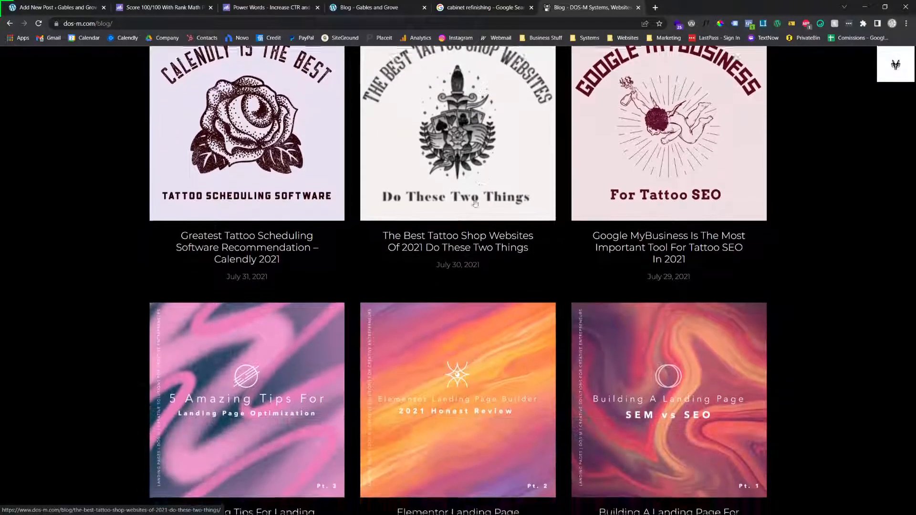
{"action": "scroll", "coordinate": [334, 382], "scroll_direction": "down", "scroll_amount": 2}
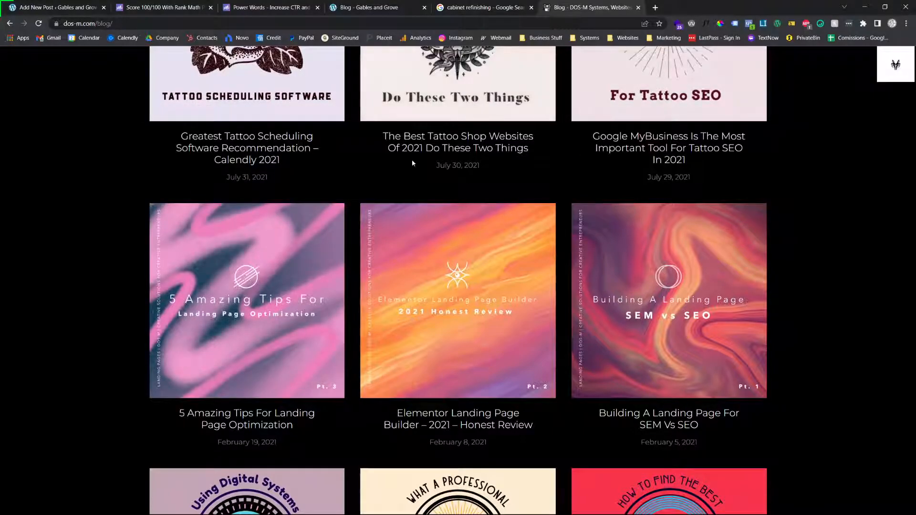
{"action": "scroll", "coordinate": [352, 276], "scroll_direction": "down", "scroll_amount": 1}
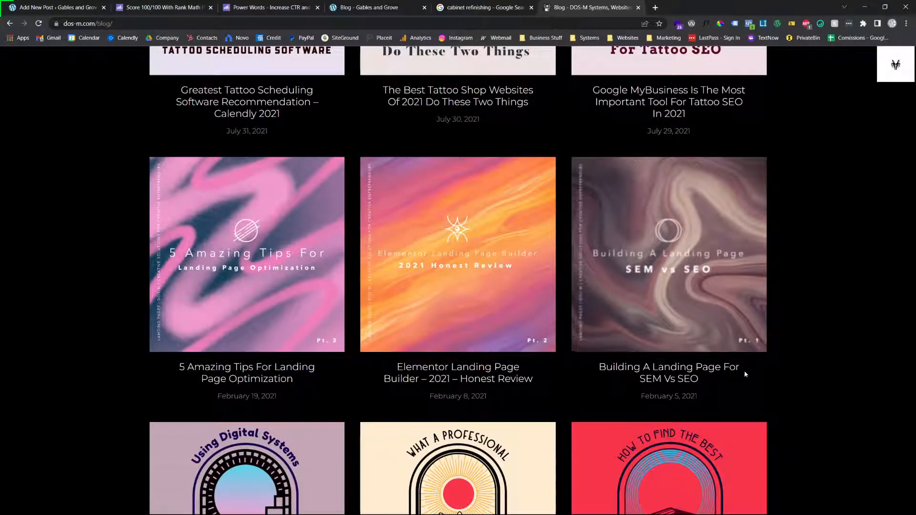
{"action": "scroll", "coordinate": [735, 375], "scroll_direction": "down", "scroll_amount": 3}
{"action": "scroll", "coordinate": [570, 380], "scroll_direction": "down", "scroll_amount": 5}
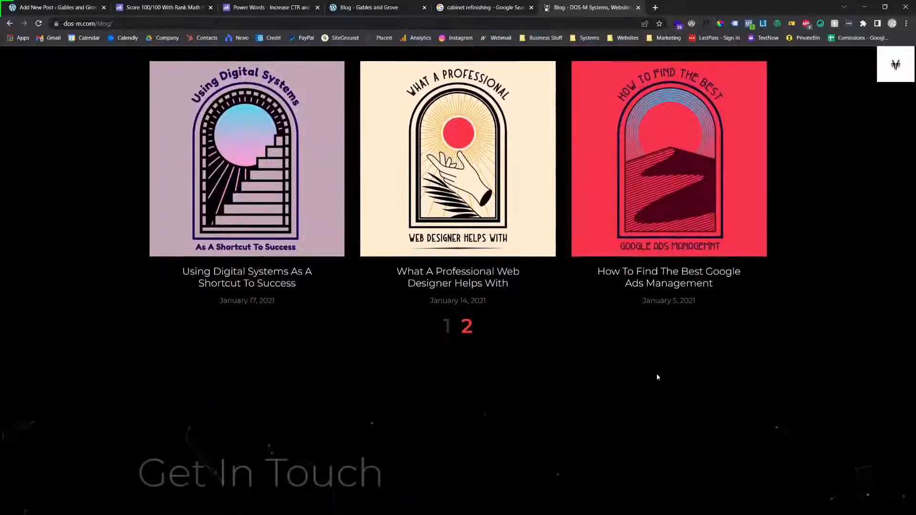
Open page 2 of the DOS-M blog and examine the numbers used in its post titles
{"action": "left_click", "coordinate": [466, 297]}
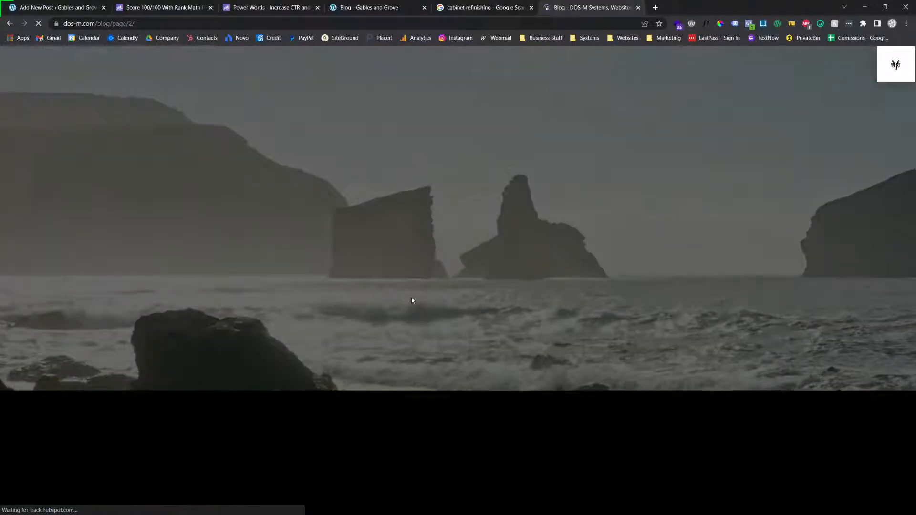
{"action": "scroll", "coordinate": [412, 299], "scroll_direction": "down", "scroll_amount": 4}
{"action": "scroll", "coordinate": [412, 299], "scroll_direction": "down", "scroll_amount": 4}
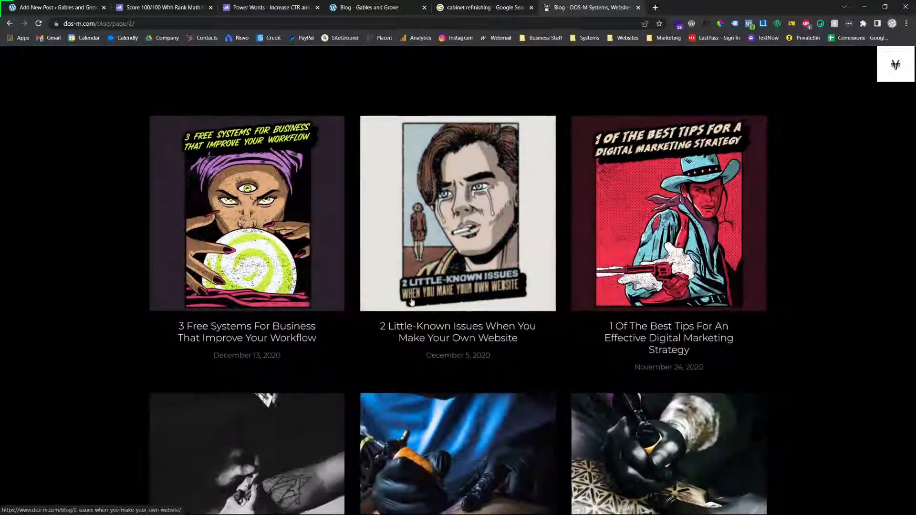
{"action": "scroll", "coordinate": [372, 217], "scroll_direction": "up", "scroll_amount": 3}
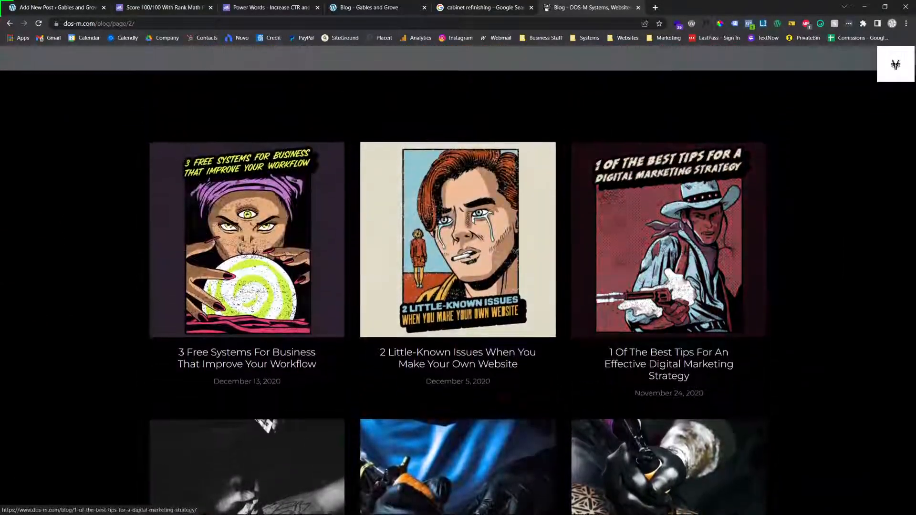
{"action": "scroll", "coordinate": [352, 303], "scroll_direction": "down", "scroll_amount": 6}
{"action": "scroll", "coordinate": [520, 332], "scroll_direction": "up", "scroll_amount": 1}
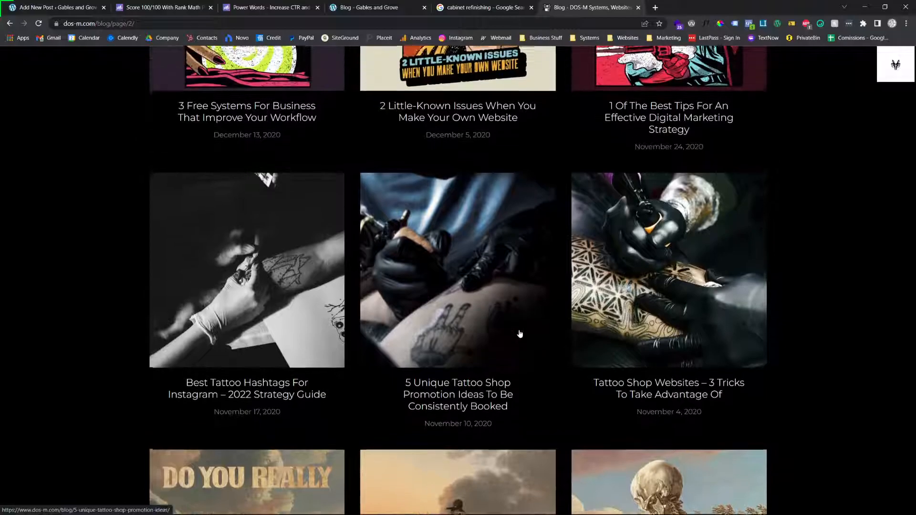
{"action": "scroll", "coordinate": [516, 328], "scroll_direction": "down", "scroll_amount": 1}
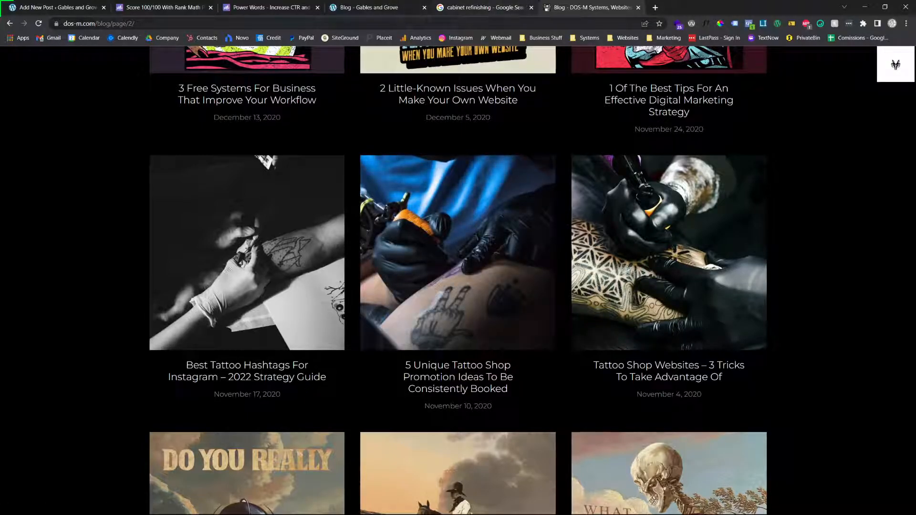
Return to the post editor and remove "In 2022" from the end of the post title
{"action": "left_click", "coordinate": [89, 3]}
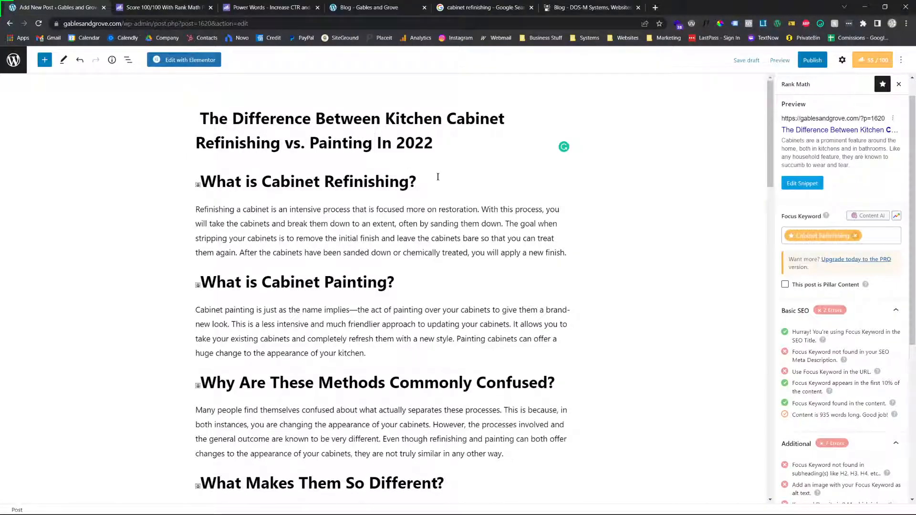
{"action": "scroll", "coordinate": [380, 348], "scroll_direction": "down", "scroll_amount": 3}
{"action": "scroll", "coordinate": [381, 287], "scroll_direction": "up", "scroll_amount": 15}
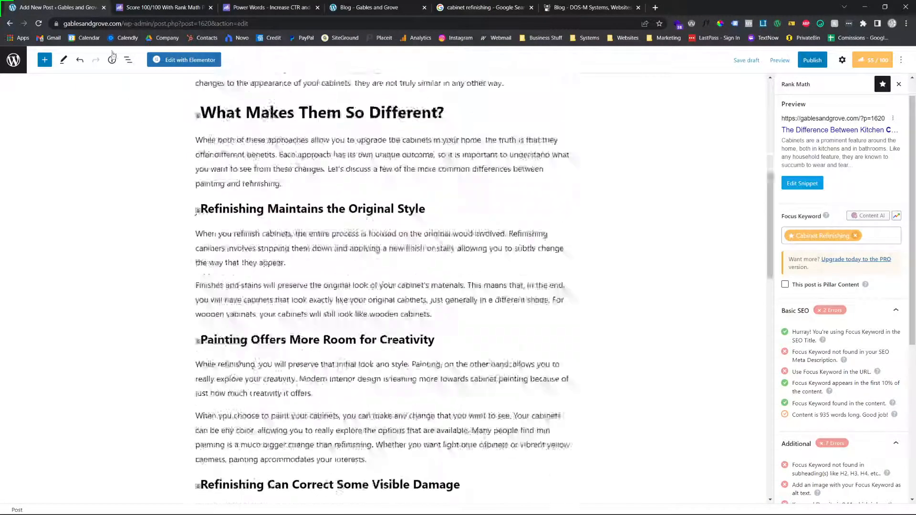
{"action": "double_click", "coordinate": [414, 143]}
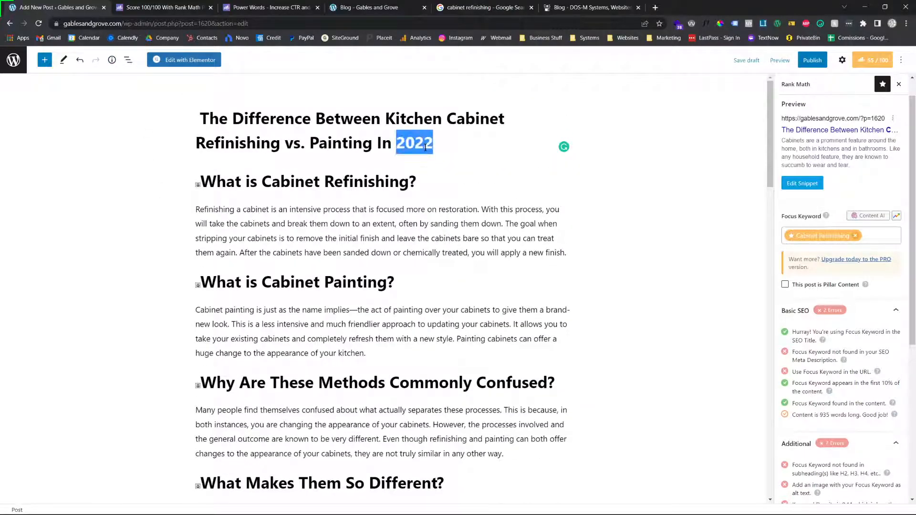
{"action": "left_click", "coordinate": [399, 135]}
{"action": "left_click_drag", "start_coordinate": [433, 144], "coordinate": [379, 142]}
{"action": "key", "text": "BackSpace"}
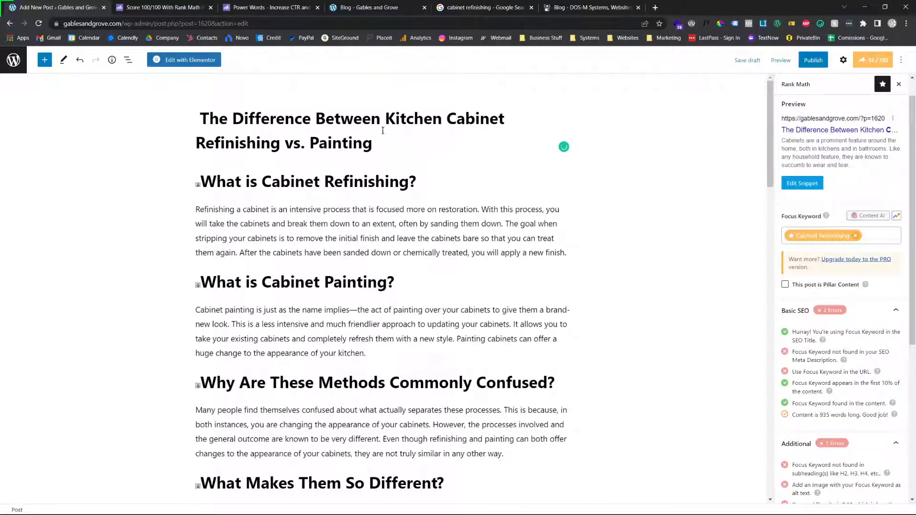
Examine the Basic SEO and Additional checks for the "Cabinet Refinishing" focus keyword and the snippet preview
{"action": "scroll", "coordinate": [781, 381], "scroll_direction": "down", "scroll_amount": 5}
{"action": "scroll", "coordinate": [788, 393], "scroll_direction": "up", "scroll_amount": 5}
{"action": "scroll", "coordinate": [790, 395], "scroll_direction": "down", "scroll_amount": 5}
{"action": "scroll", "coordinate": [797, 392], "scroll_direction": "up", "scroll_amount": 6}
{"action": "scroll", "coordinate": [808, 391], "scroll_direction": "down", "scroll_amount": 2}
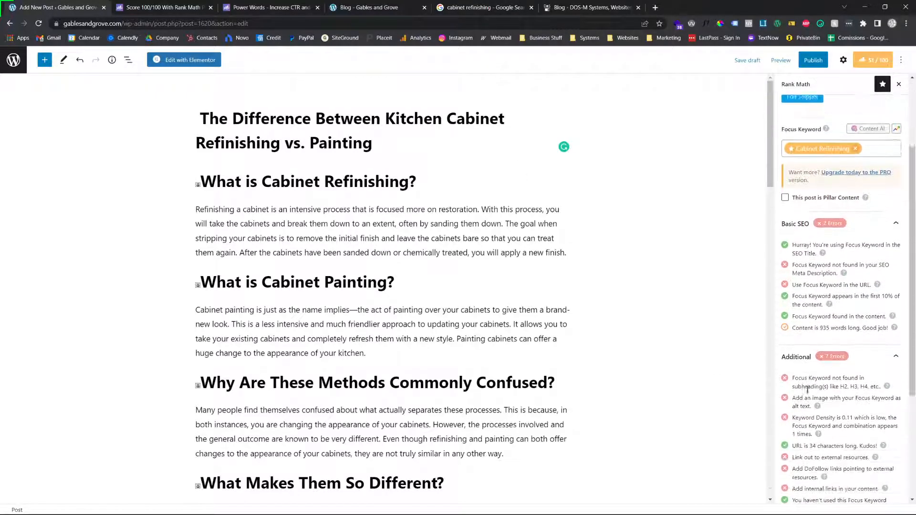
{"action": "scroll", "coordinate": [808, 390], "scroll_direction": "down", "scroll_amount": 3}
{"action": "scroll", "coordinate": [815, 399], "scroll_direction": "down", "scroll_amount": 1}
{"action": "scroll", "coordinate": [812, 363], "scroll_direction": "up", "scroll_amount": 4}
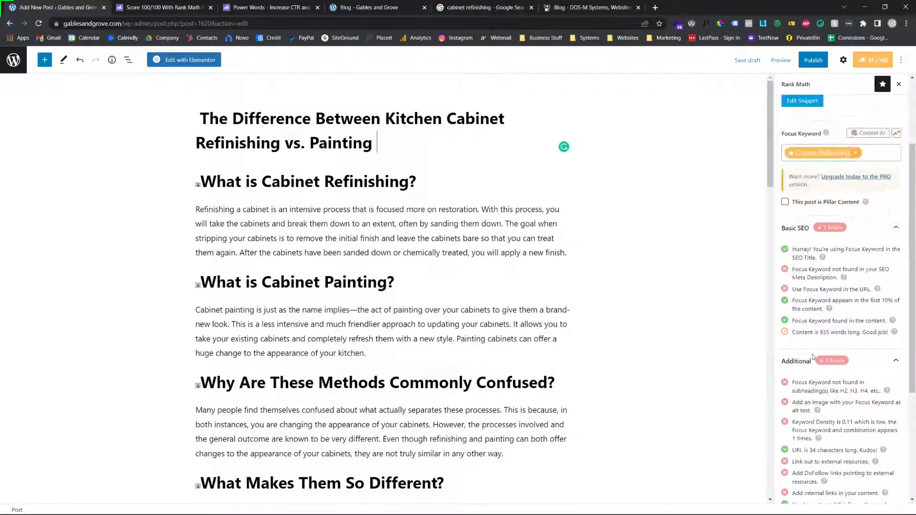
{"action": "scroll", "coordinate": [812, 354], "scroll_direction": "up", "scroll_amount": 3}
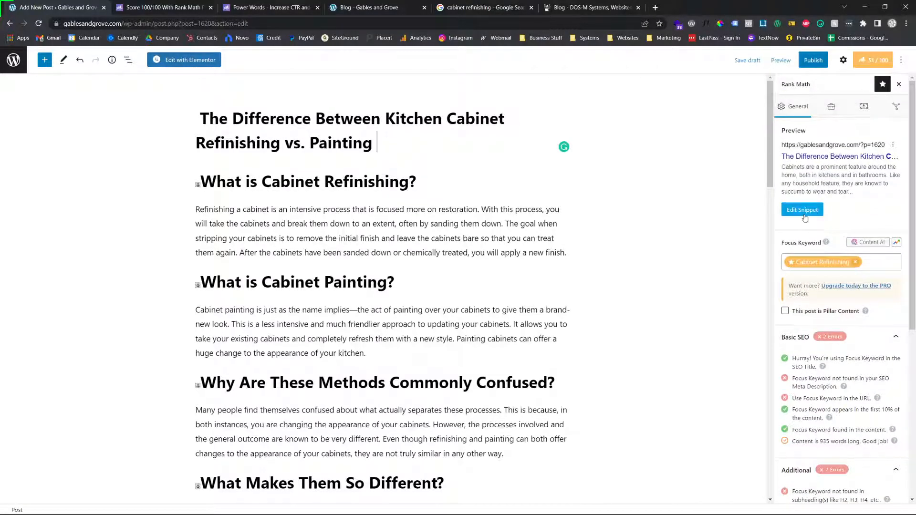
{"action": "scroll", "coordinate": [837, 365], "scroll_direction": "down", "scroll_amount": 4}
{"action": "scroll", "coordinate": [836, 364], "scroll_direction": "up", "scroll_amount": 4}
Open the post settings, select the whole excerpt text and return to the beginning of the settings
{"action": "left_click", "coordinate": [842, 59]}
{"action": "scroll", "coordinate": [830, 401], "scroll_direction": "down", "scroll_amount": 3}
{"action": "left_click", "coordinate": [824, 438]}
{"action": "key", "text": "ctrl+a"}
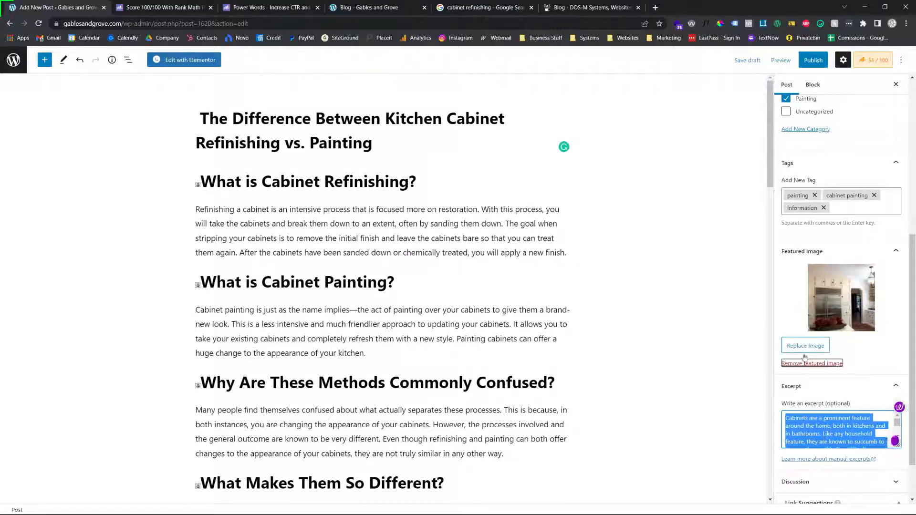
{"action": "scroll", "coordinate": [805, 357], "scroll_direction": "up", "scroll_amount": 6}
{"action": "left_click", "coordinate": [844, 61]}
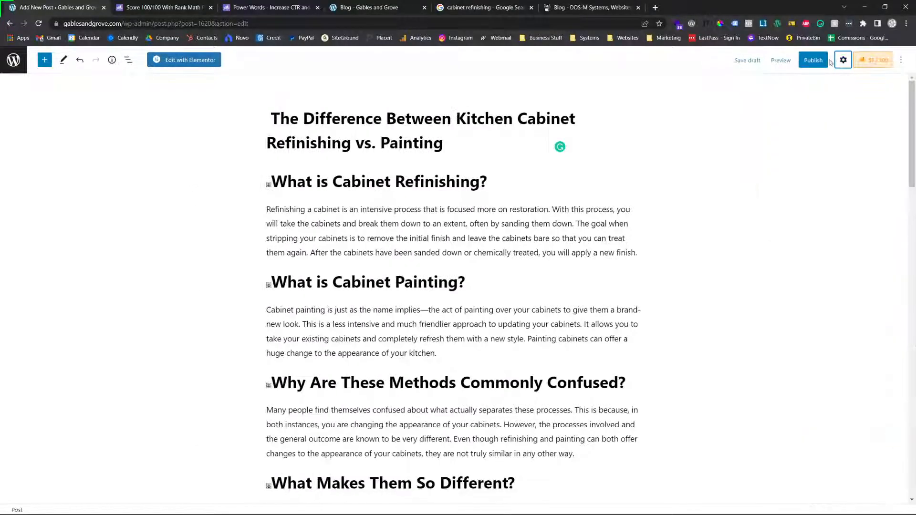
{"action": "left_click", "coordinate": [843, 59]}
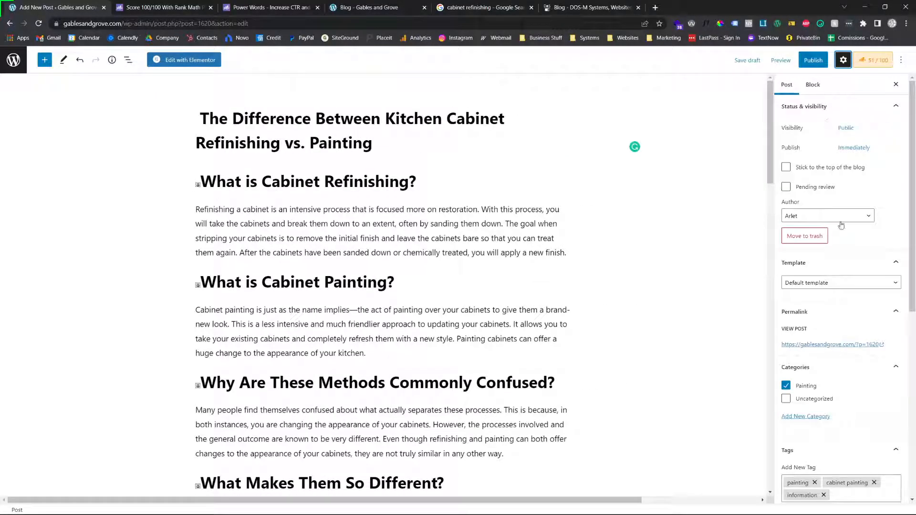
Replace the Rank Math snippet description with new text beginning "Cabinet refinishing is one of the most cost effective ways"
{"action": "left_click", "coordinate": [872, 61]}
{"action": "left_click", "coordinate": [802, 210]}
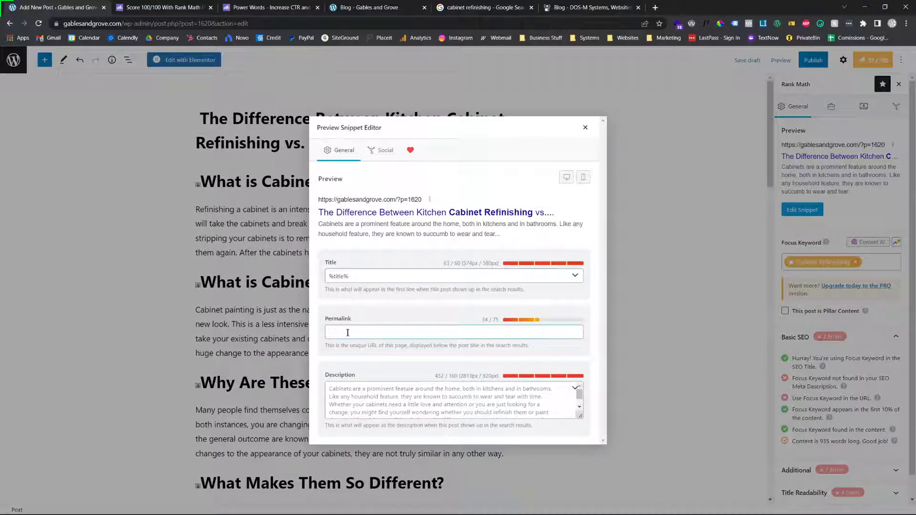
{"action": "left_click", "coordinate": [374, 391]}
{"action": "scroll", "coordinate": [375, 391], "scroll_direction": "up", "scroll_amount": 2}
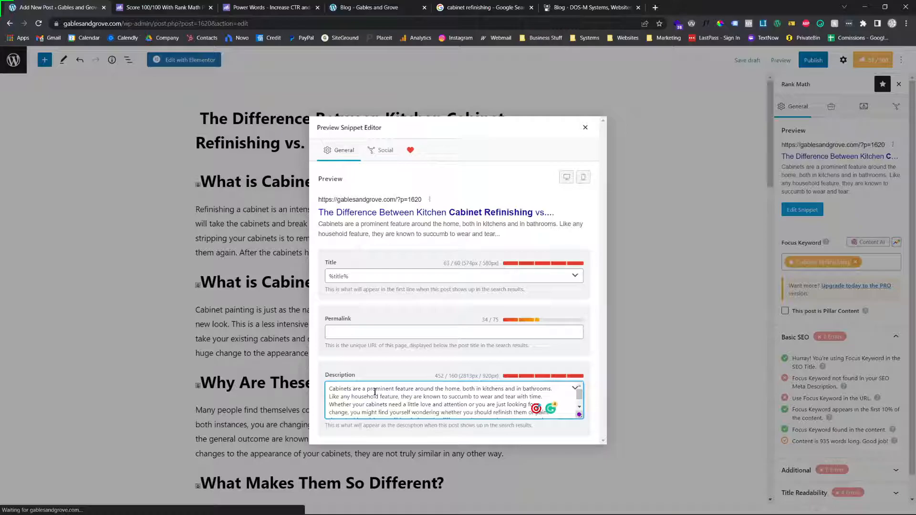
{"action": "scroll", "coordinate": [375, 391], "scroll_direction": "down", "scroll_amount": 2}
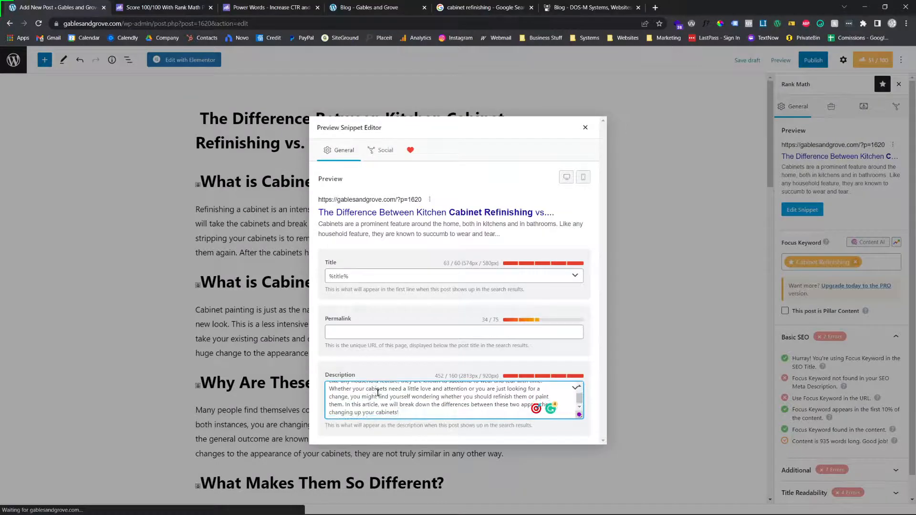
{"action": "scroll", "coordinate": [376, 392], "scroll_direction": "up", "scroll_amount": 2}
{"action": "scroll", "coordinate": [378, 395], "scroll_direction": "down", "scroll_amount": 2}
{"action": "key", "text": "ctrl+a"}
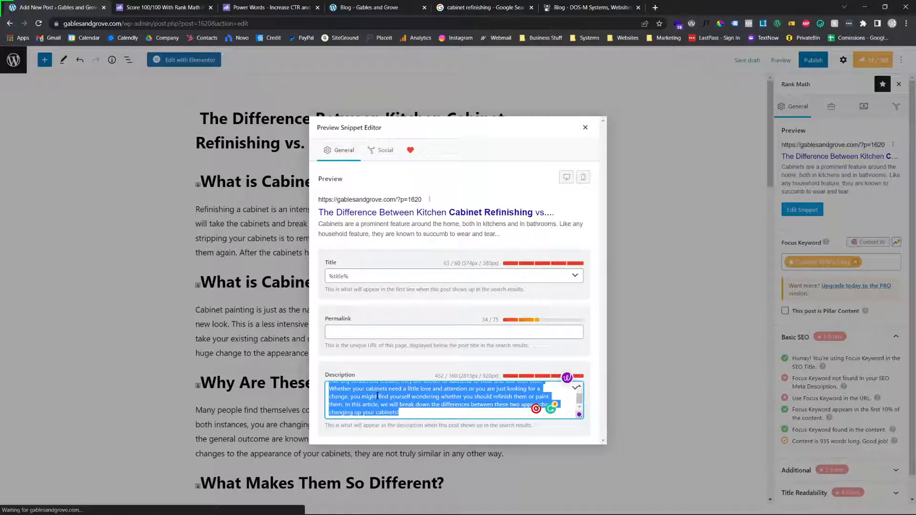
{"action": "type", "text": "Refini"}
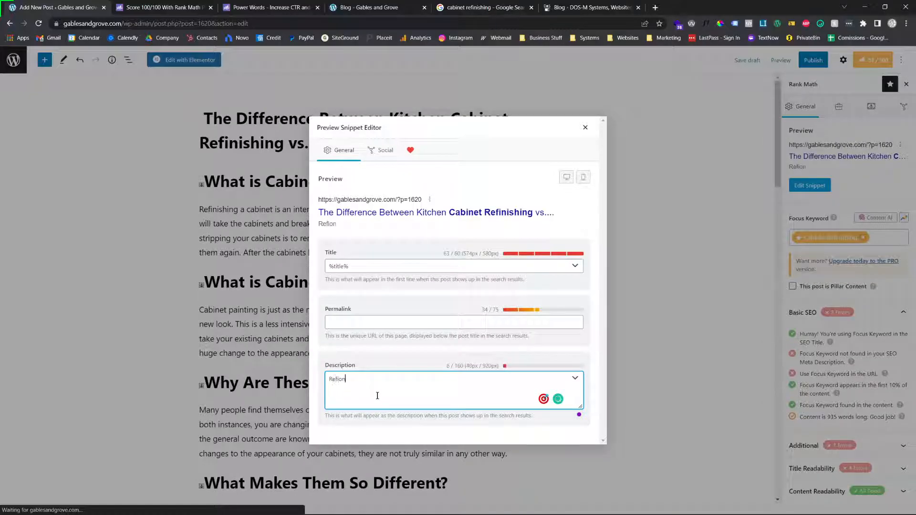
{"action": "type", "text": "i"}
{"action": "key", "text": "BackSpace"}
{"action": "key", "text": "BackSpace"}
{"action": "key", "text": "BackSpace"}
{"action": "type", "text": "CAbinet"}
{"action": "key", "text": "BackSpace"}
{"action": "key", "text": "BackSpace"}
{"action": "key", "text": "BackSpace"}
{"action": "type", "text": "abinet refinishin"}
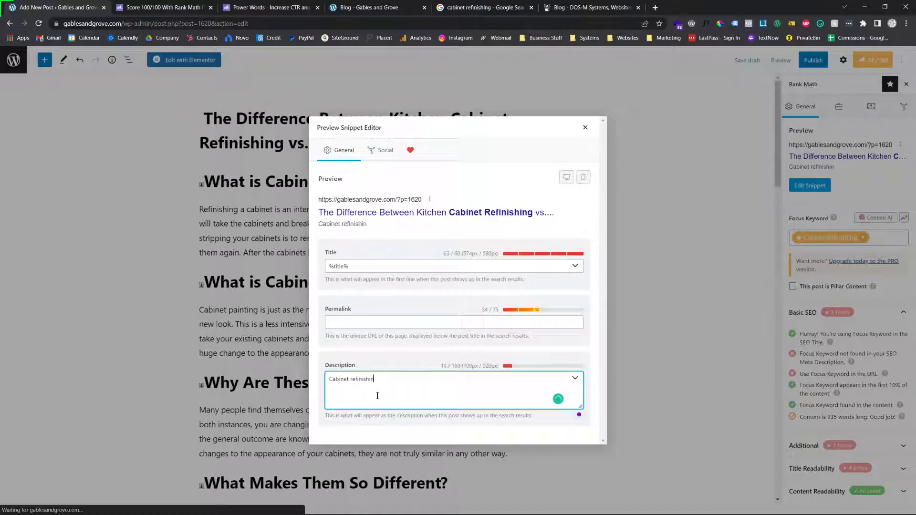
{"action": "type", "text": "g is one of the most "}
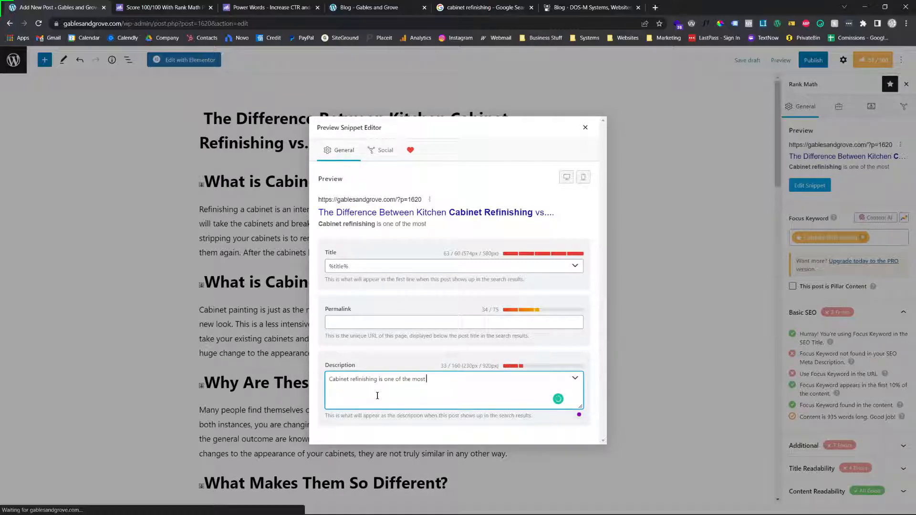
{"action": "type", "text": "cost effective way"}
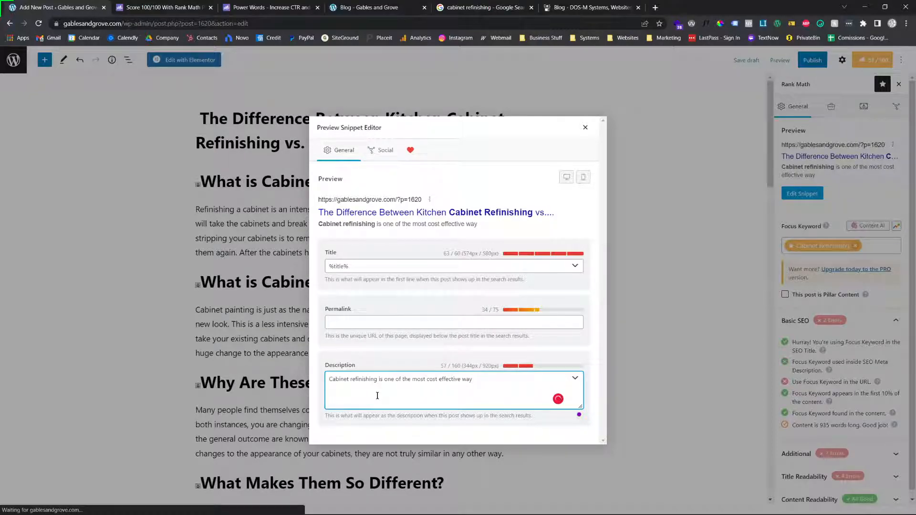
{"action": "type", "text": "s to improve the look and feel of your h"}
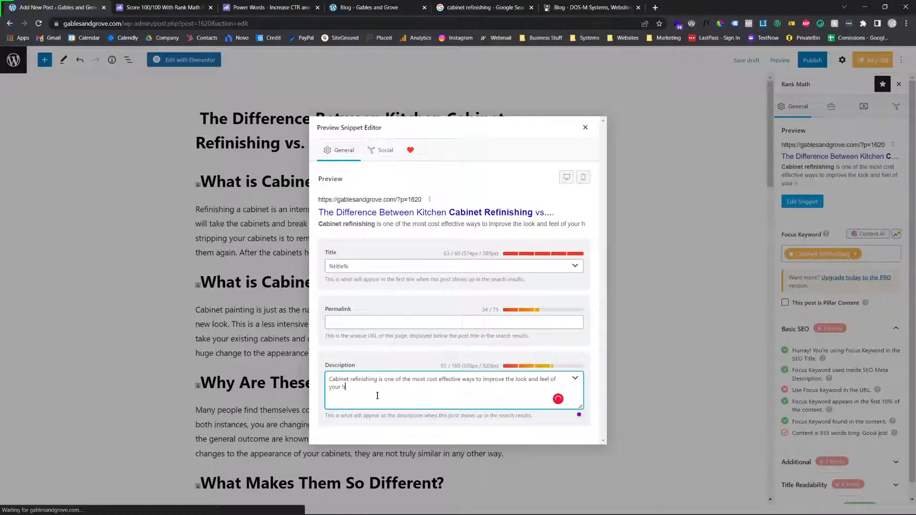
{"action": "type", "text": "ome and kitchen."}
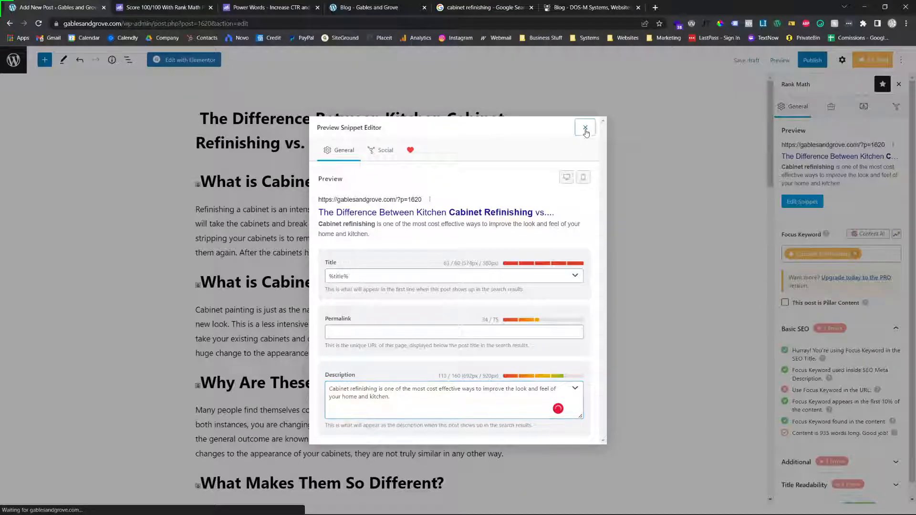
Complete the snippet description with "to improve the look and feel of your home and kitchen." and close the snippet editor
{"action": "left_click", "coordinate": [584, 129]}
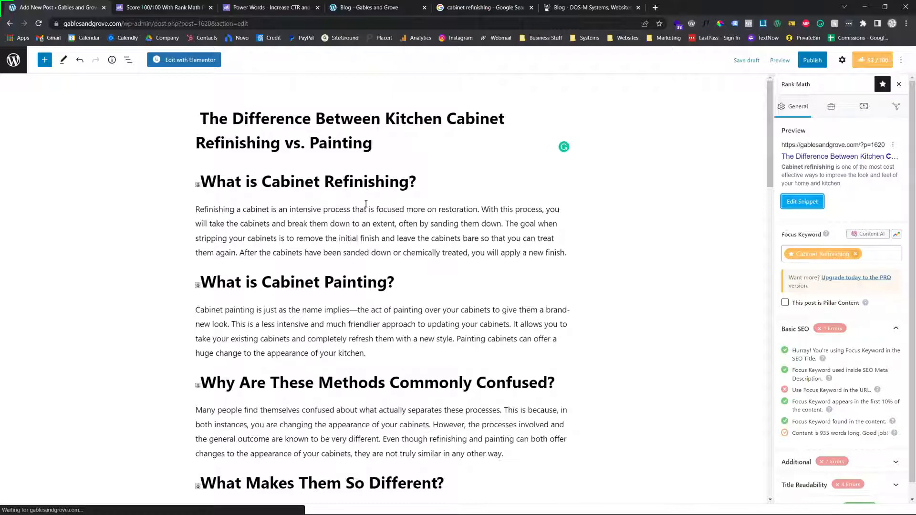
Set the post's permalink to "cabinet-refinishing-vs-painting" in the Rank Math snippet editor and close the editor
{"action": "scroll", "coordinate": [402, 244], "scroll_direction": "down", "scroll_amount": 4}
{"action": "scroll", "coordinate": [742, 336], "scroll_direction": "up", "scroll_amount": 3}
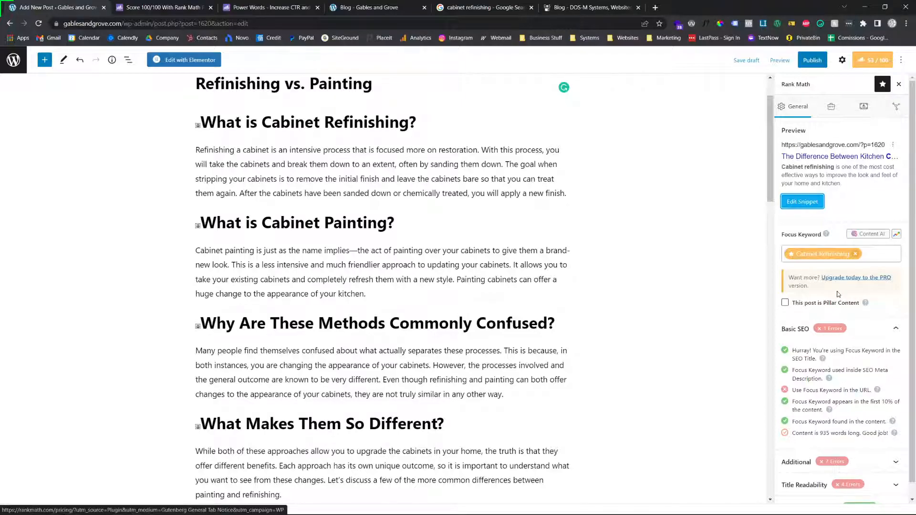
{"action": "left_click", "coordinate": [805, 201]}
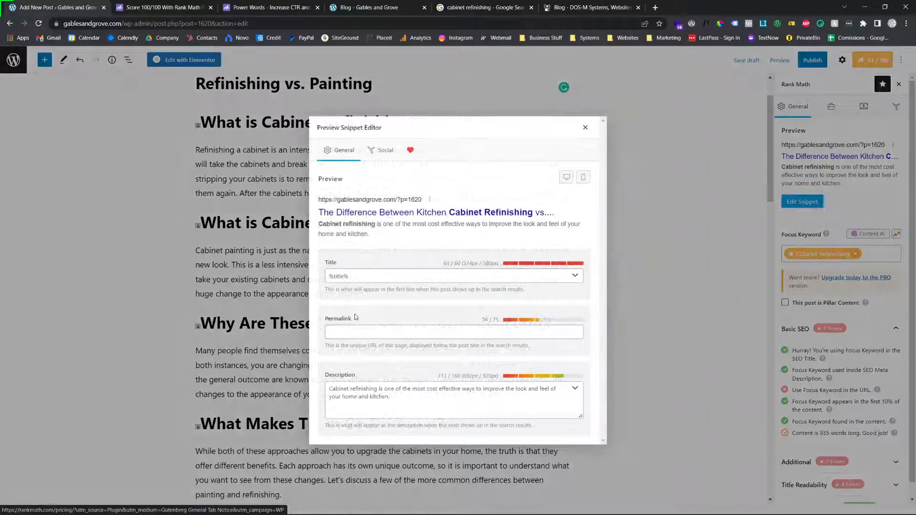
{"action": "left_click", "coordinate": [363, 328]}
{"action": "type", "text": "cabinet"}
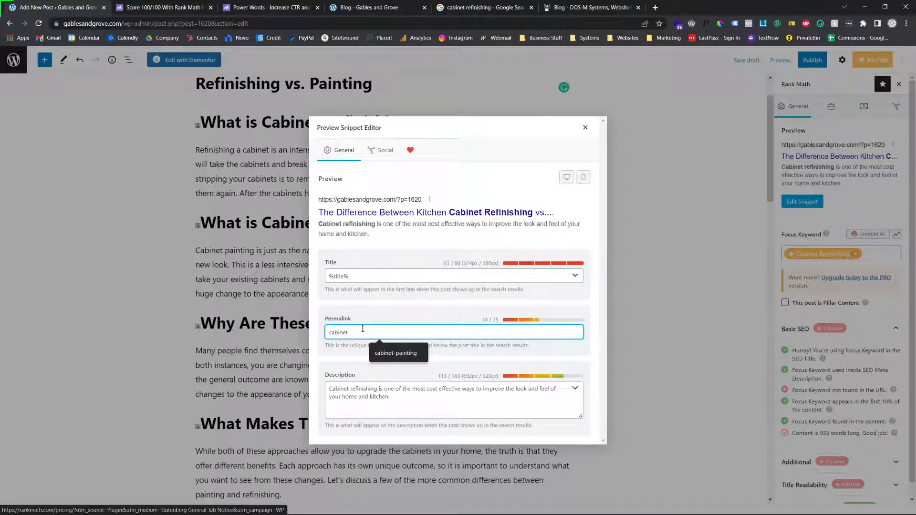
{"action": "type", "text": "-refinishing-vs-painting"}
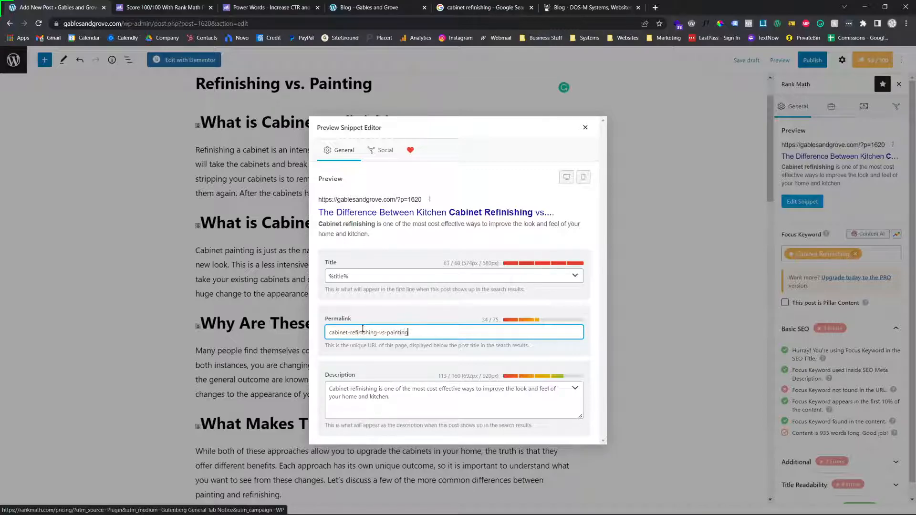
{"action": "left_click", "coordinate": [585, 128]}
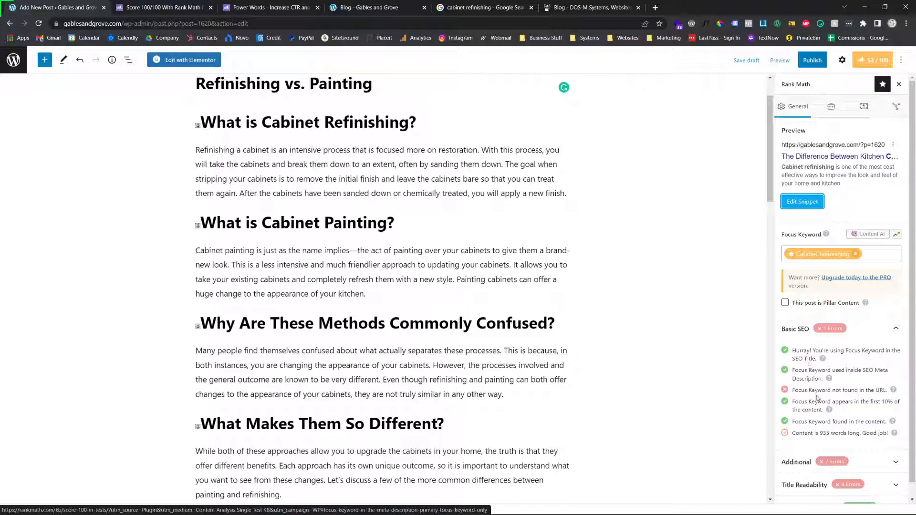
Publish the post so the new permalink takes effect and switch it back to draft
{"action": "scroll", "coordinate": [832, 409], "scroll_direction": "down", "scroll_amount": 1}
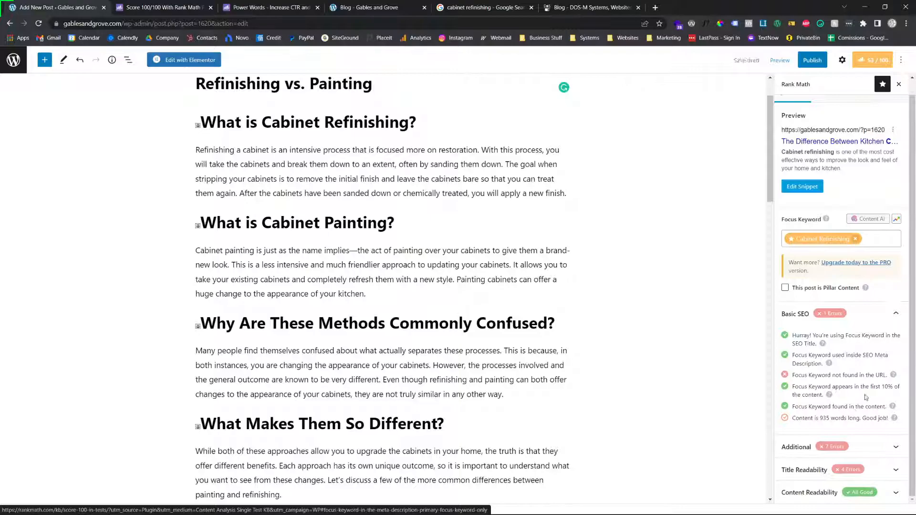
{"action": "left_click", "coordinate": [813, 60]}
{"action": "left_click", "coordinate": [816, 61]}
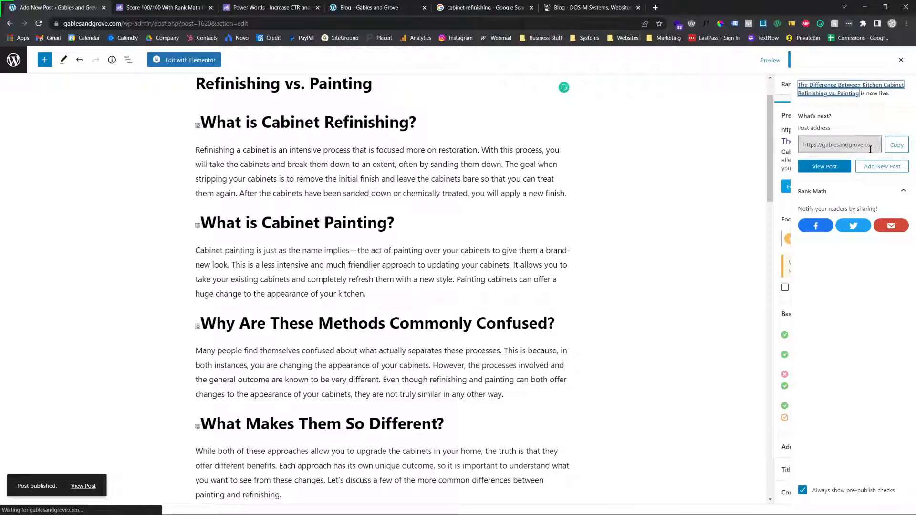
{"action": "left_click", "coordinate": [901, 59]}
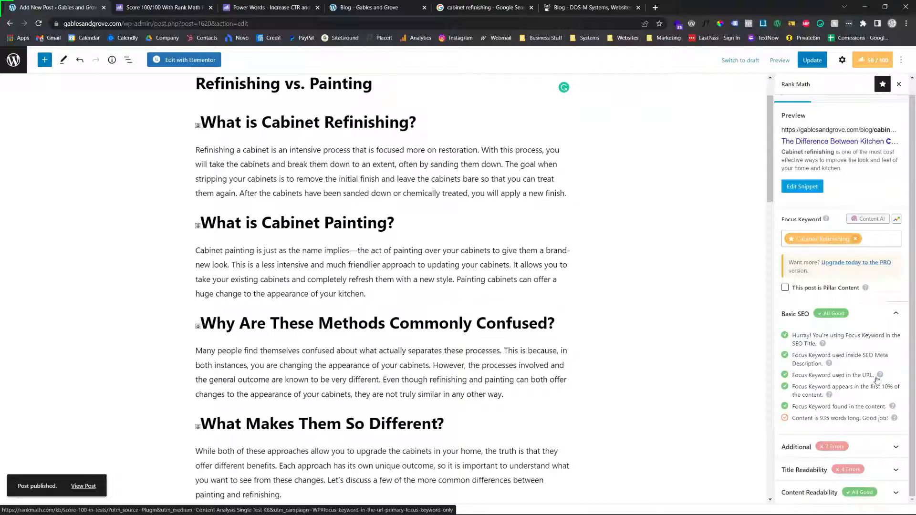
{"action": "left_click", "coordinate": [746, 58]}
{"action": "left_click", "coordinate": [514, 290]}
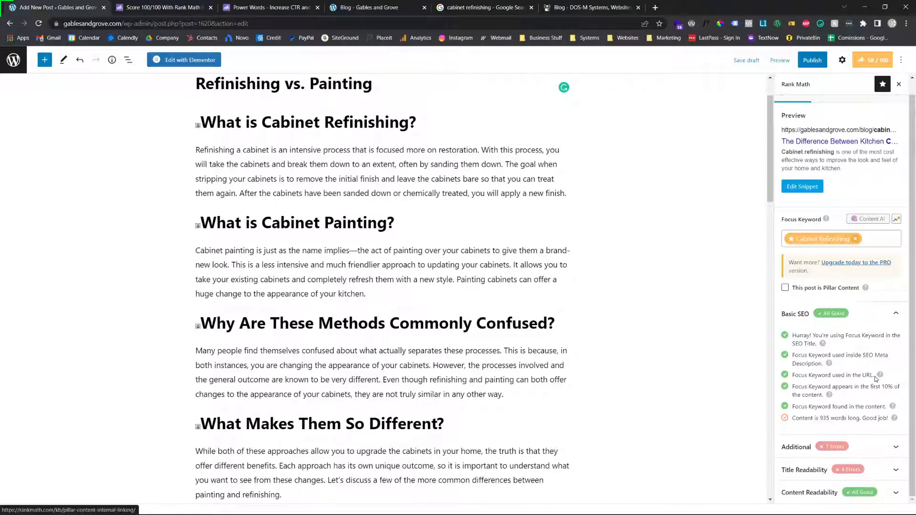
Examine the Additional SEO checks and compare them with the headings throughout the post
{"action": "left_click", "coordinate": [870, 444]}
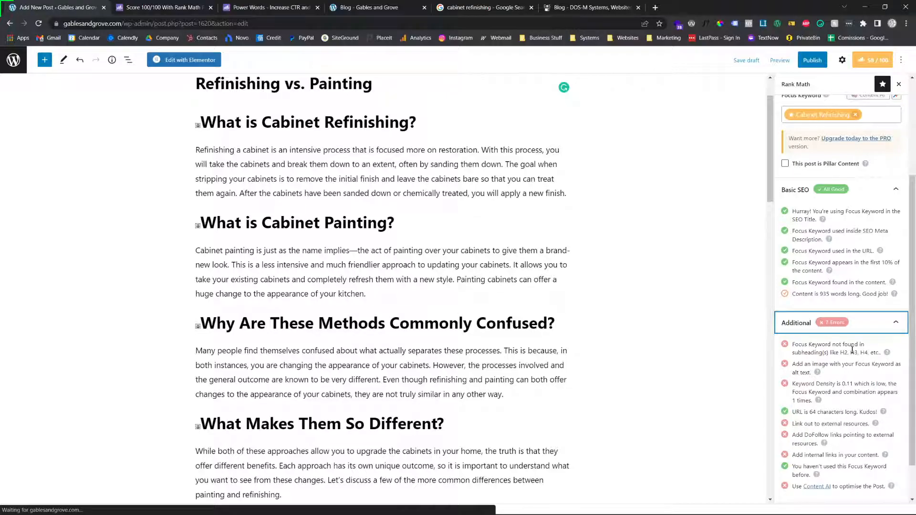
{"action": "double_click", "coordinate": [849, 364]}
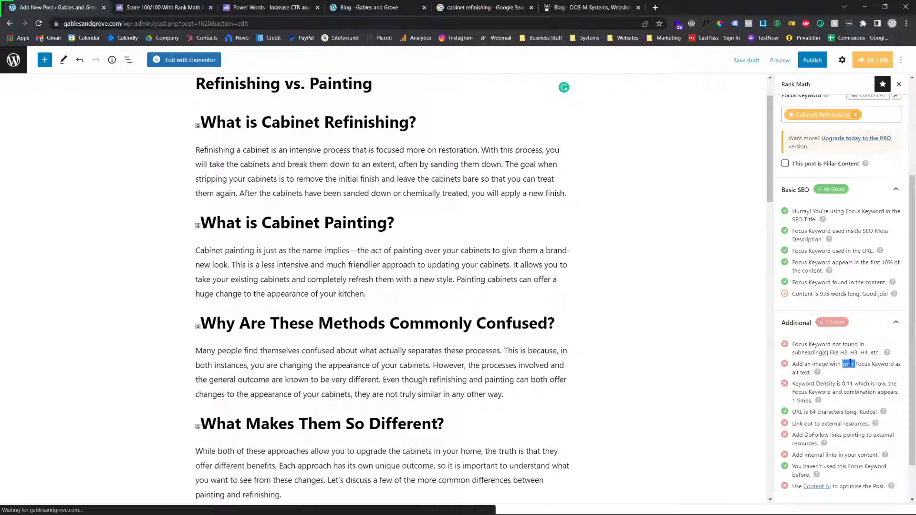
{"action": "left_click", "coordinate": [850, 360]}
{"action": "scroll", "coordinate": [399, 252], "scroll_direction": "up", "scroll_amount": 1}
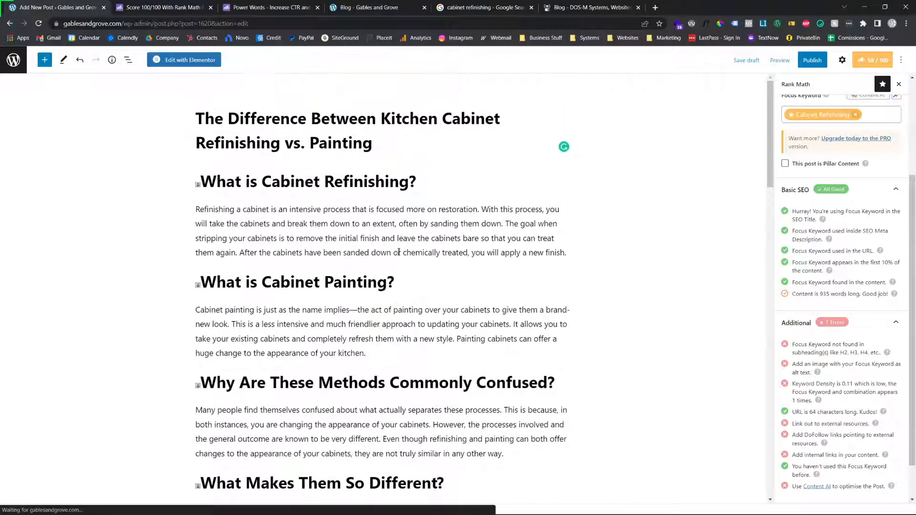
{"action": "scroll", "coordinate": [333, 319], "scroll_direction": "down", "scroll_amount": 17}
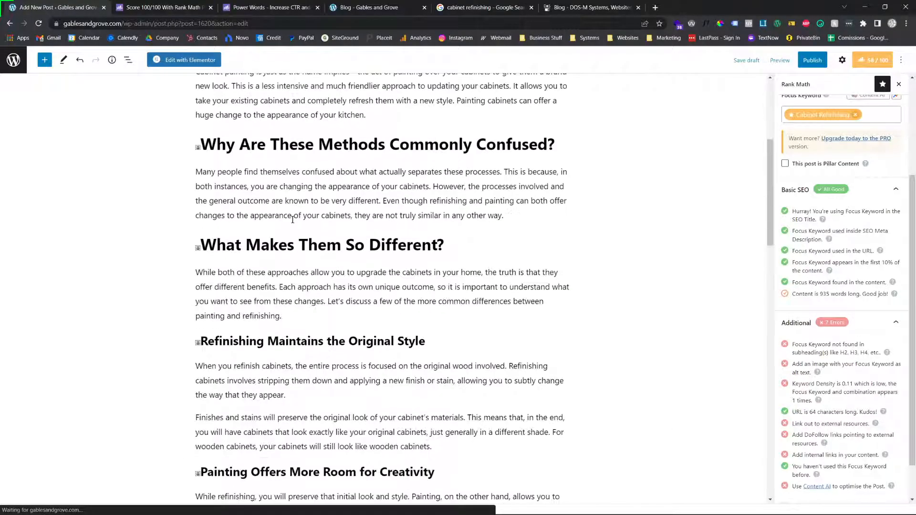
{"action": "scroll", "coordinate": [334, 319], "scroll_direction": "down", "scroll_amount": 3}
{"action": "scroll", "coordinate": [329, 319], "scroll_direction": "up", "scroll_amount": 20}
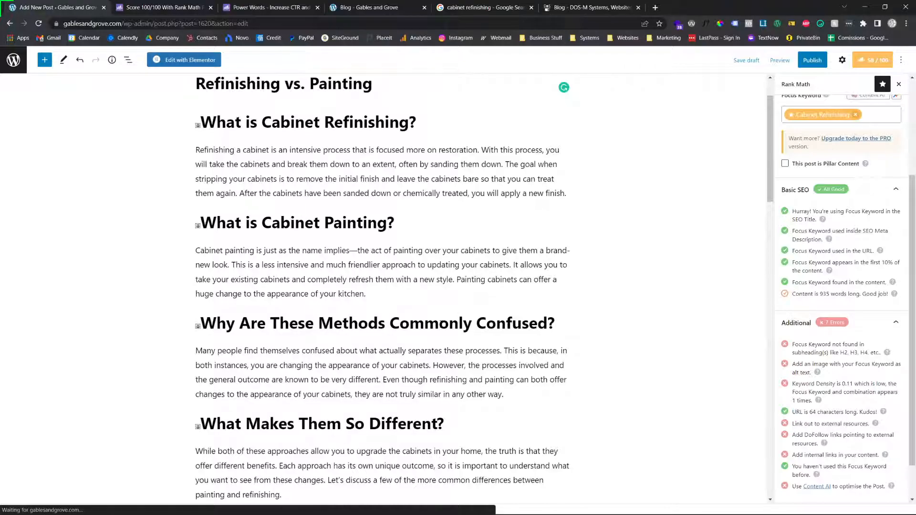
{"action": "scroll", "coordinate": [443, 322], "scroll_direction": "down", "scroll_amount": 4}
{"action": "scroll", "coordinate": [293, 274], "scroll_direction": "down", "scroll_amount": 18}
{"action": "scroll", "coordinate": [264, 235], "scroll_direction": "up", "scroll_amount": 20}
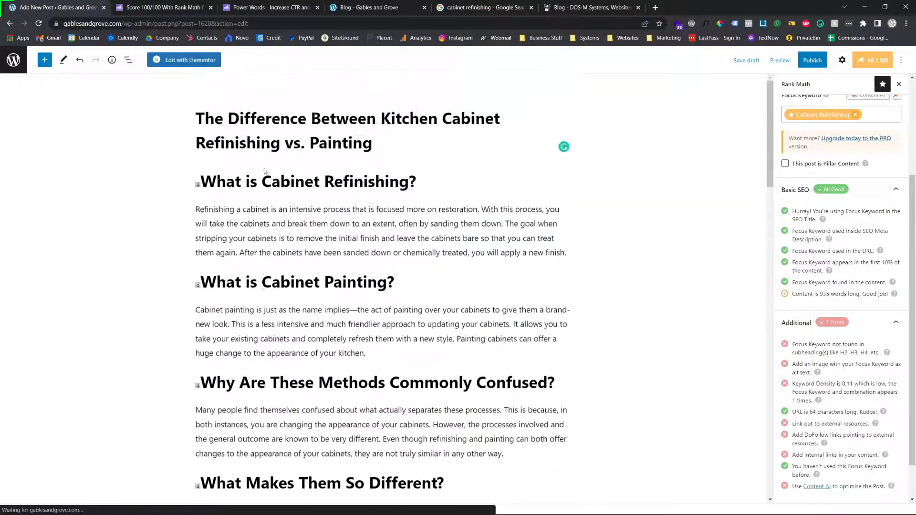
Check the heading levels through the post and change the "What is Cabinet Refinishing?" heading to Heading 2
{"action": "left_click", "coordinate": [266, 181]}
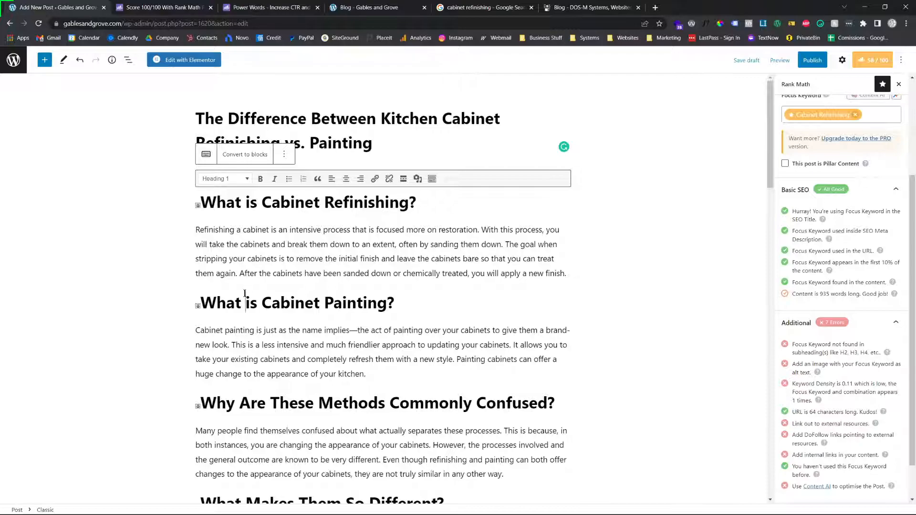
{"action": "scroll", "coordinate": [245, 293], "scroll_direction": "down", "scroll_amount": 2}
{"action": "left_click", "coordinate": [244, 292]}
{"action": "scroll", "coordinate": [243, 289], "scroll_direction": "down", "scroll_amount": 3}
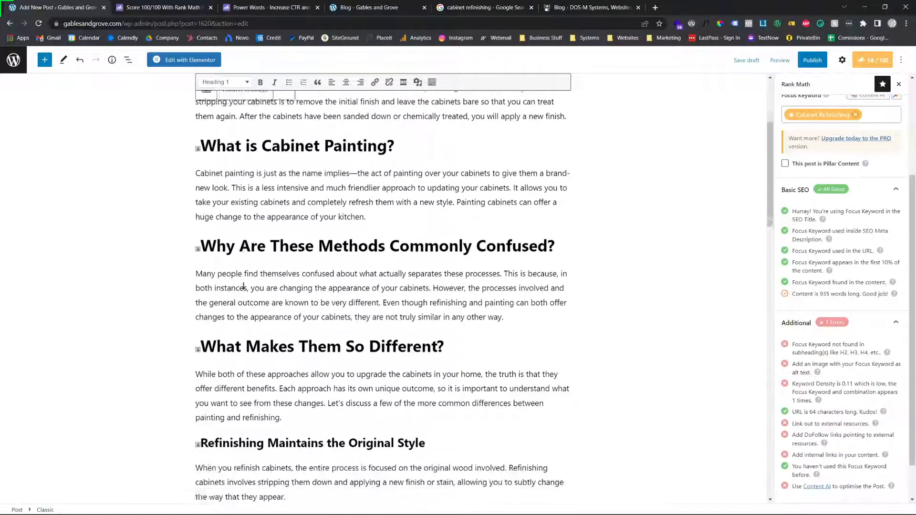
{"action": "scroll", "coordinate": [276, 270], "scroll_direction": "down", "scroll_amount": 15}
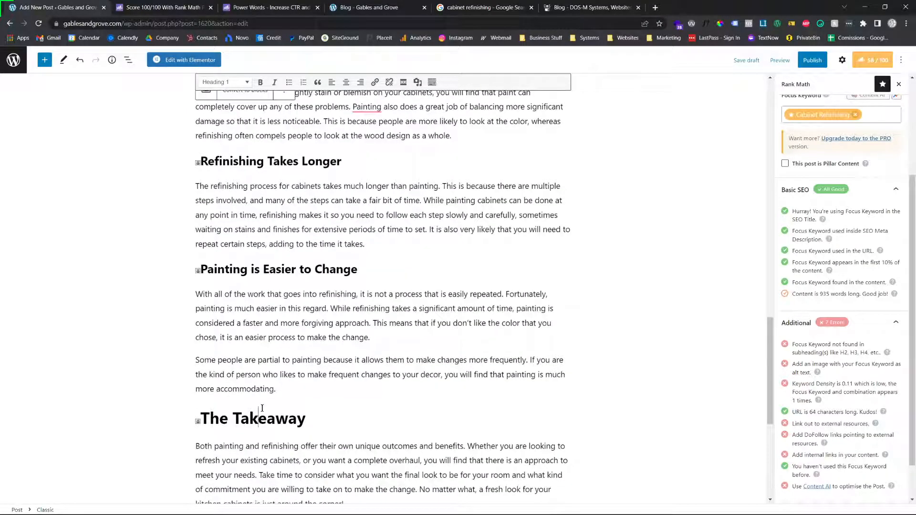
{"action": "scroll", "coordinate": [262, 409], "scroll_direction": "up", "scroll_amount": 12}
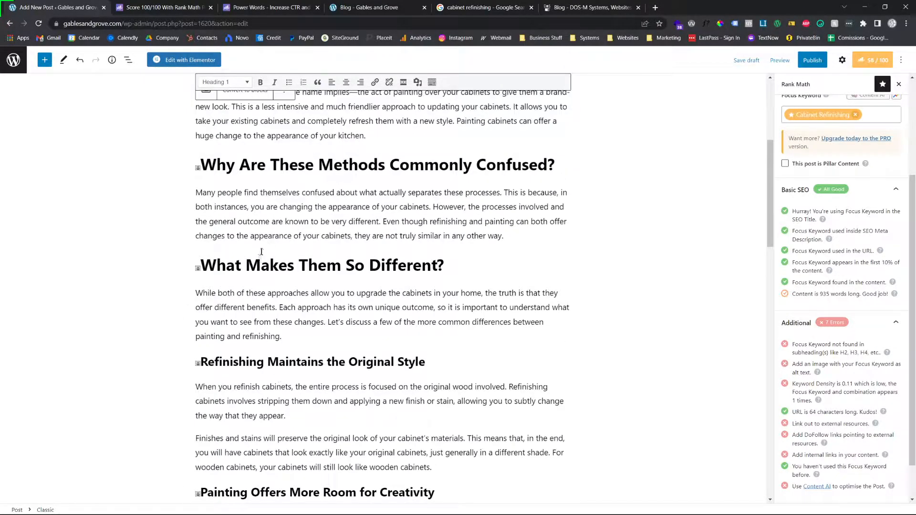
{"action": "scroll", "coordinate": [263, 249], "scroll_direction": "up", "scroll_amount": 5}
{"action": "left_click", "coordinate": [228, 184]}
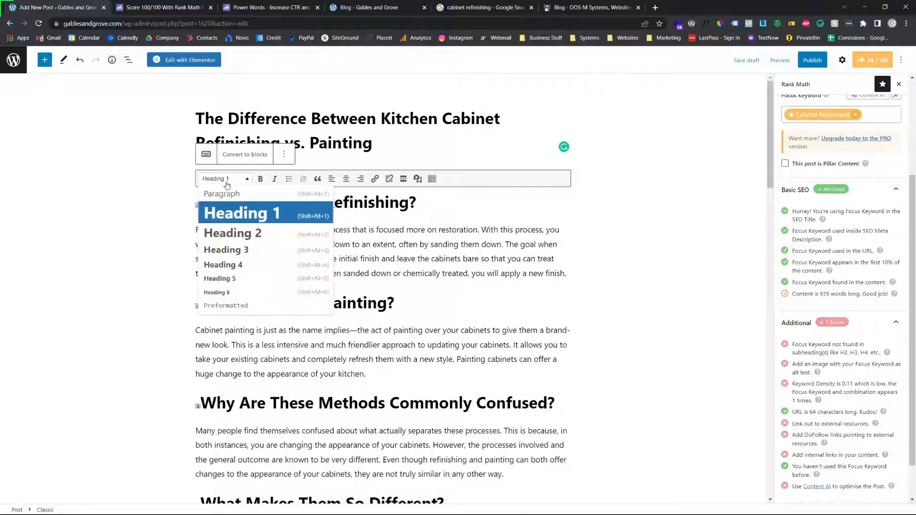
{"action": "left_click", "coordinate": [255, 232]}
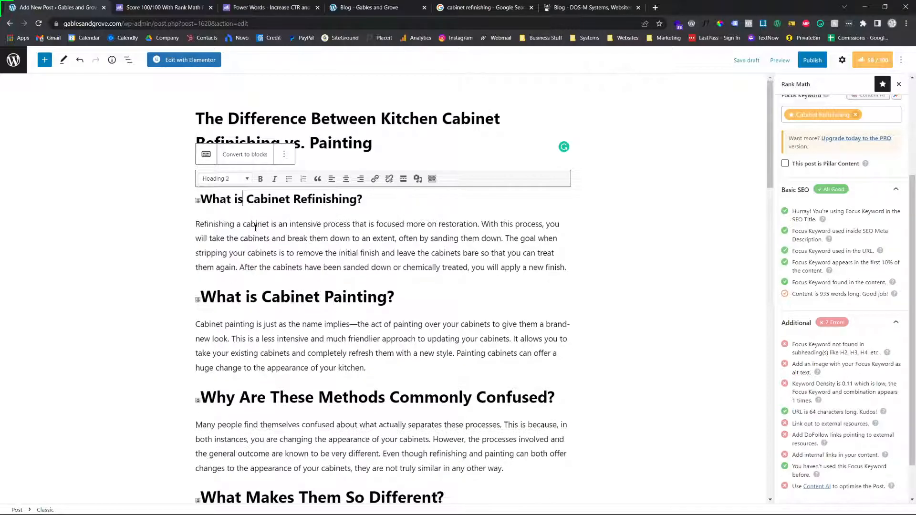
Change the "What is Cabinet Painting?" heading to Heading 2
{"action": "left_click", "coordinate": [248, 294]}
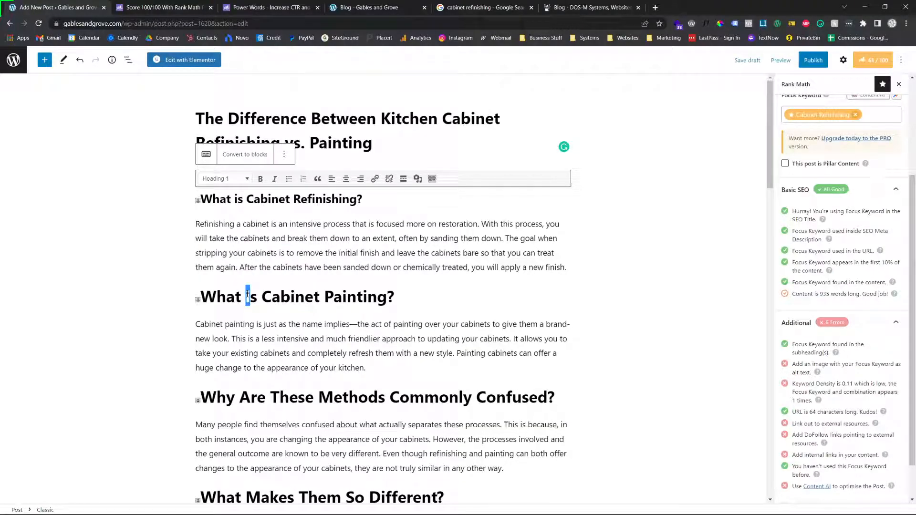
{"action": "left_click", "coordinate": [234, 185]}
{"action": "left_click", "coordinate": [228, 232]}
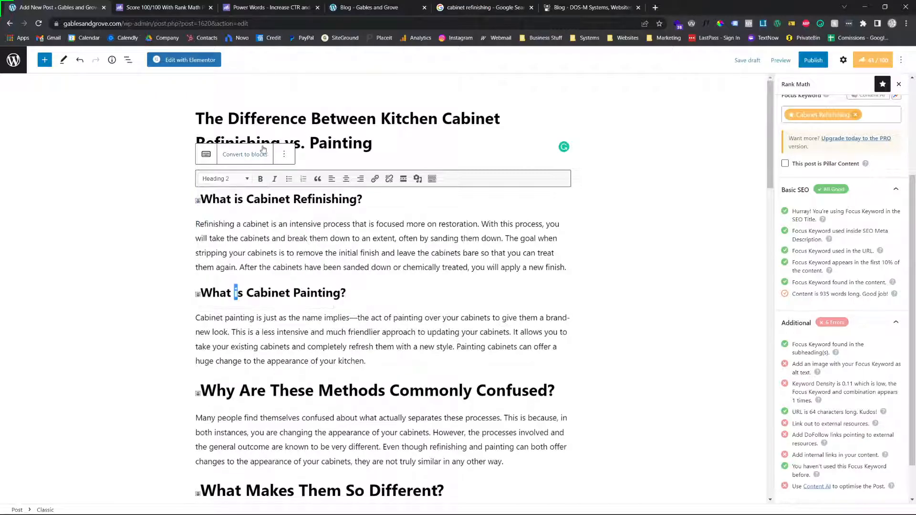
Change the "Why Are These Methods Commonly Confused?" and "What Makes Them So Different?" headings to Heading 2
{"action": "left_click", "coordinate": [234, 384]}
{"action": "left_click", "coordinate": [231, 180]}
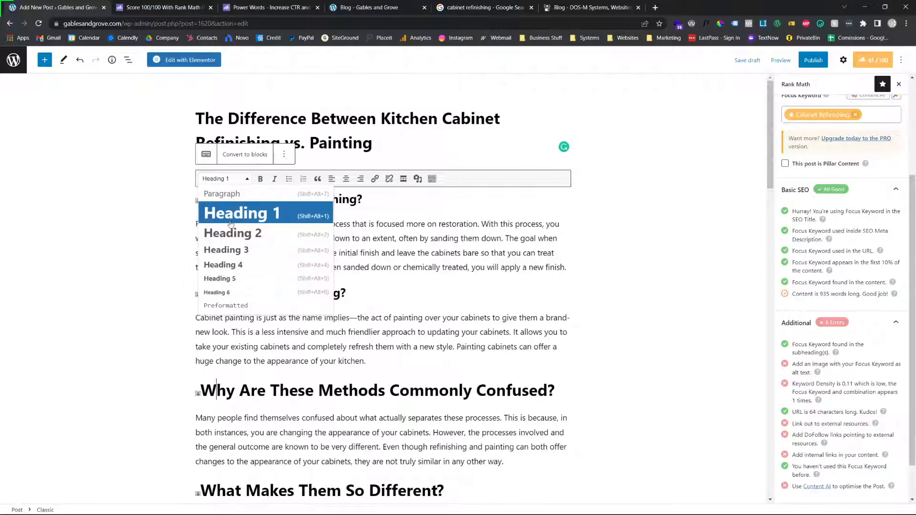
{"action": "left_click", "coordinate": [229, 230]}
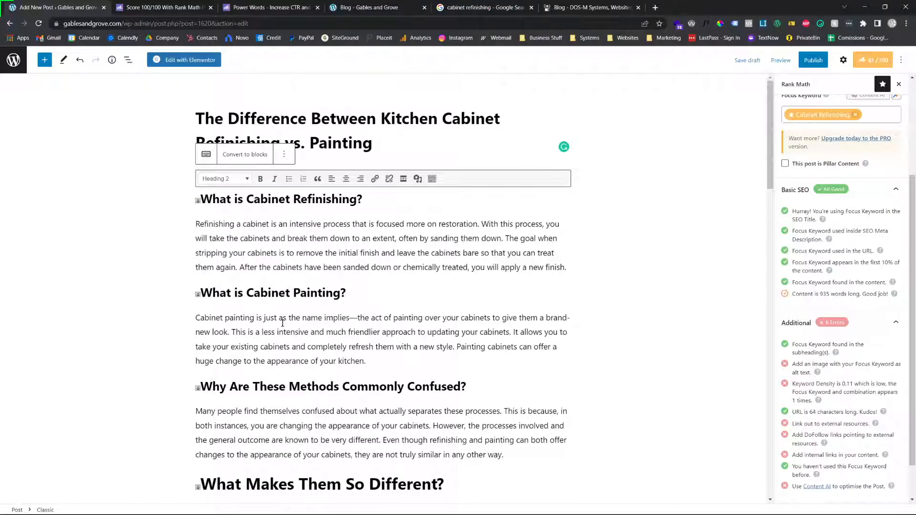
{"action": "scroll", "coordinate": [283, 323], "scroll_direction": "down", "scroll_amount": 2}
{"action": "scroll", "coordinate": [244, 429], "scroll_direction": "up", "scroll_amount": 1}
{"action": "left_click", "coordinate": [237, 452]}
{"action": "left_click", "coordinate": [240, 422]}
{"action": "left_click", "coordinate": [229, 120]}
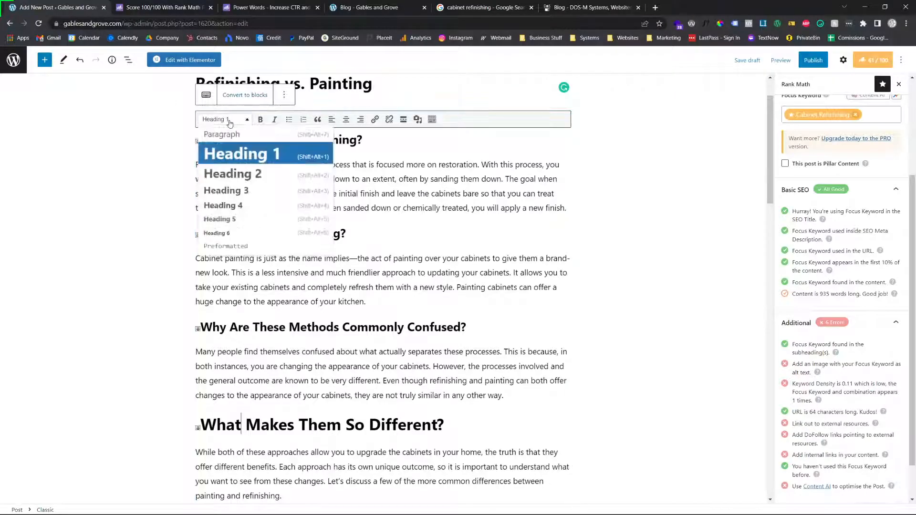
{"action": "left_click", "coordinate": [229, 173]}
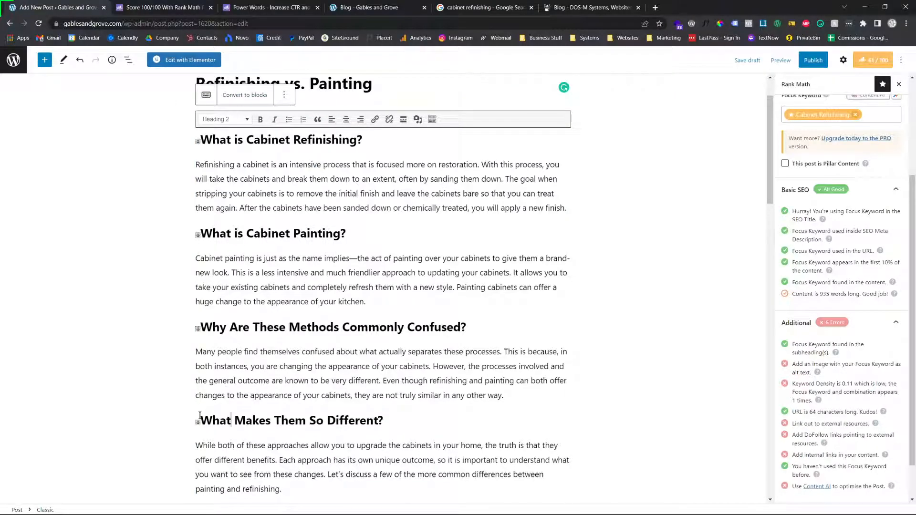
Remove the anchor markers in front of the headings from "What is Cabinet Refinishing?" down to "Refinishing Maintains the Original Style"
{"action": "scroll", "coordinate": [245, 369], "scroll_direction": "down", "scroll_amount": 1}
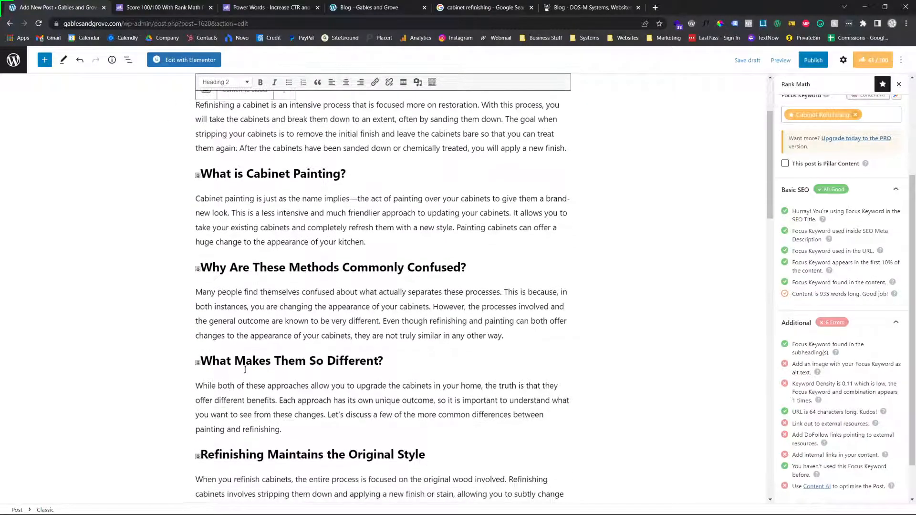
{"action": "scroll", "coordinate": [236, 408], "scroll_direction": "down", "scroll_amount": 1}
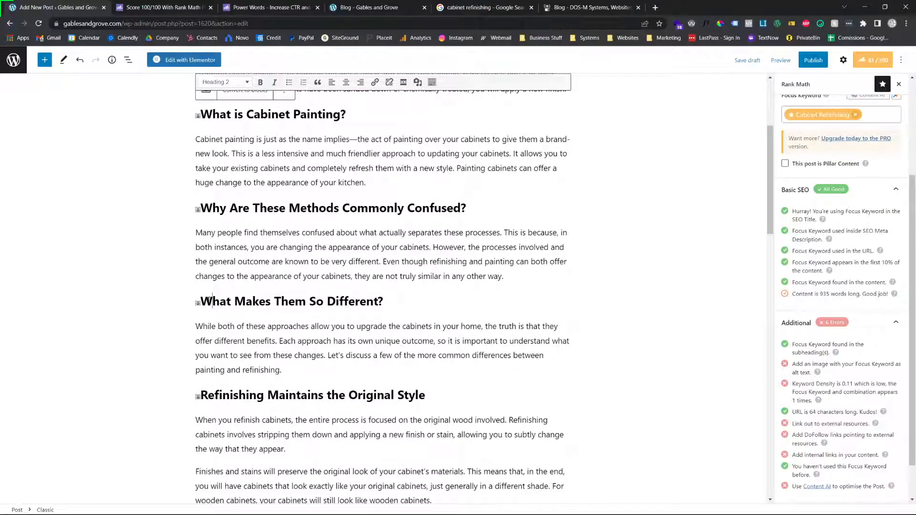
{"action": "key", "text": "Delete"}
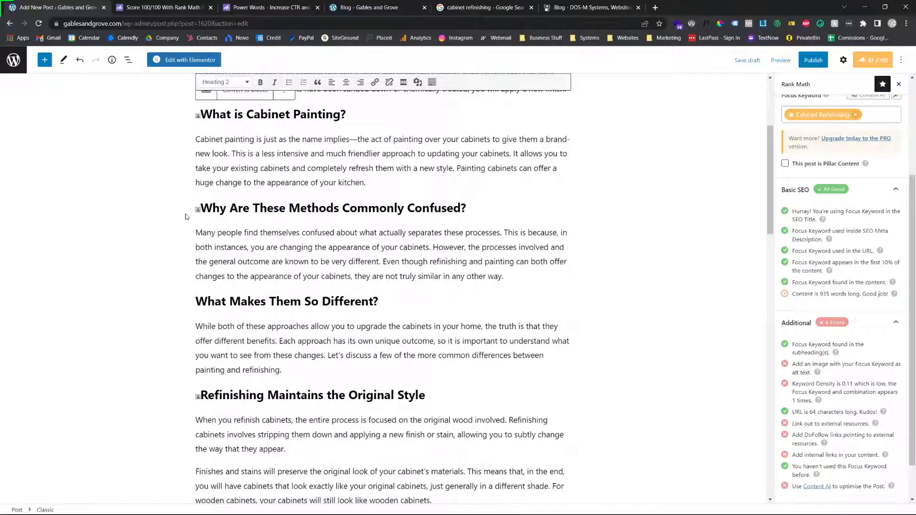
{"action": "key", "text": "Delete"}
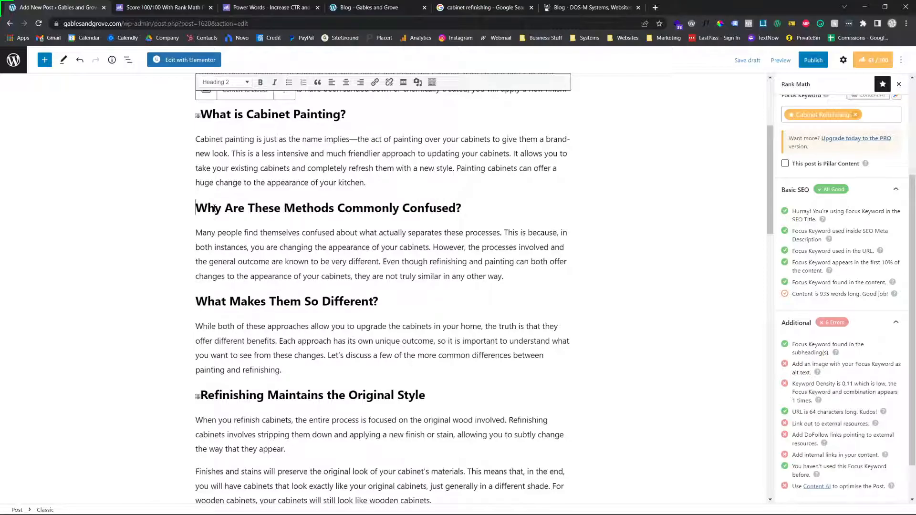
{"action": "scroll", "coordinate": [220, 216], "scroll_direction": "up", "scroll_amount": 2}
{"action": "scroll", "coordinate": [196, 234], "scroll_direction": "up", "scroll_amount": 1}
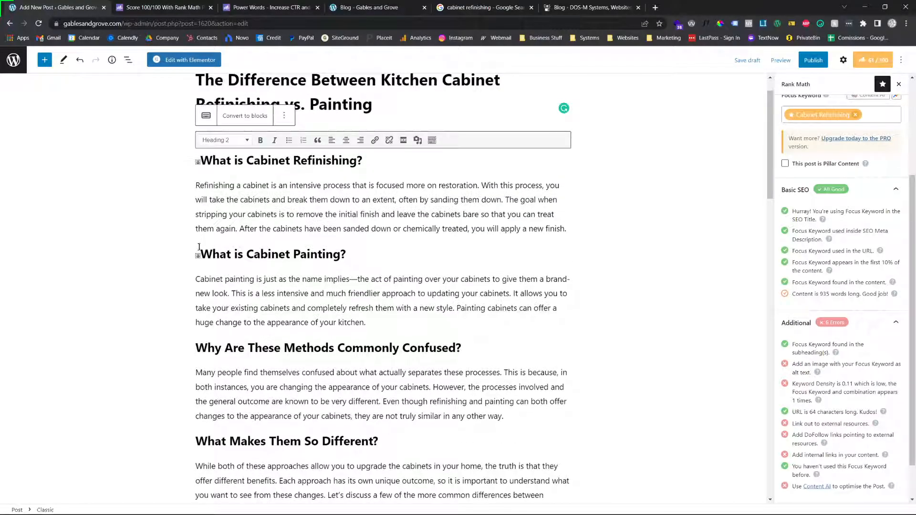
{"action": "key", "text": "Delete"}
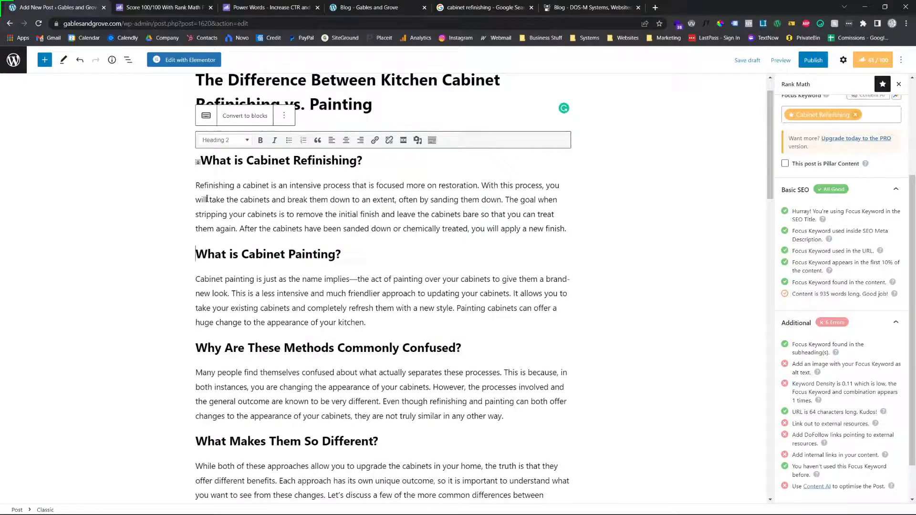
{"action": "left_click", "coordinate": [200, 163]}
{"action": "key", "text": "Delete"}
{"action": "scroll", "coordinate": [222, 324], "scroll_direction": "down", "scroll_amount": 4}
{"action": "key", "text": "Delete"}
Try to remove the anchor marker in front of the "Painting Offers More Room for Creativity" heading
{"action": "scroll", "coordinate": [203, 360], "scroll_direction": "down", "scroll_amount": 2}
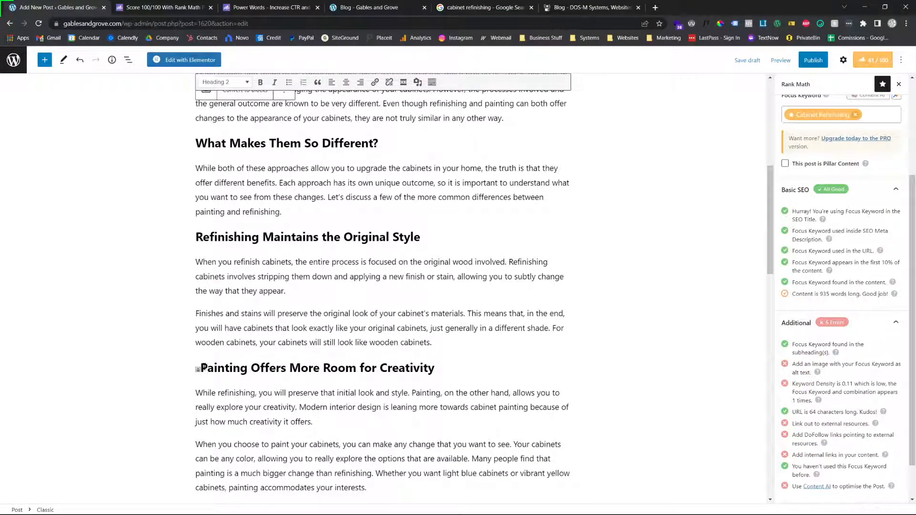
{"action": "key", "text": "BackSpace"}
{"action": "scroll", "coordinate": [209, 363], "scroll_direction": "up", "scroll_amount": 3}
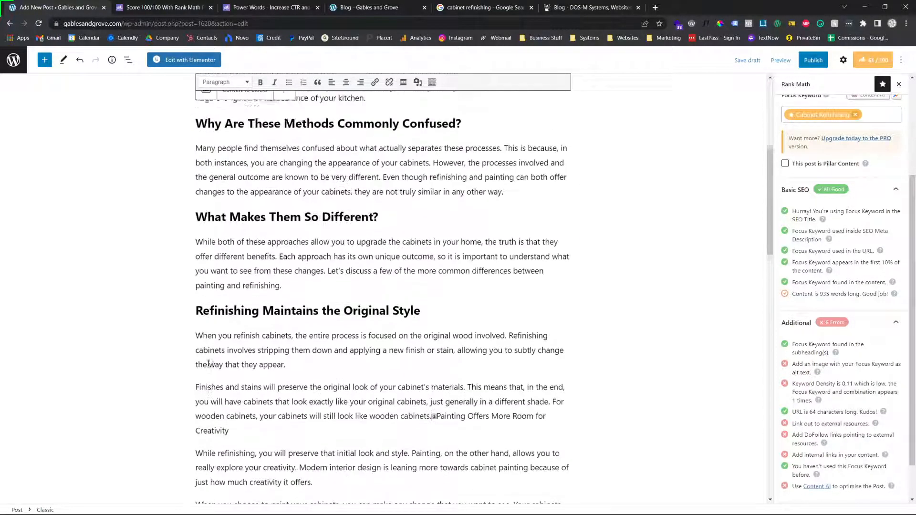
Preview the post in a new browser tab, examine how its headings look, and close the preview
{"action": "scroll", "coordinate": [208, 363], "scroll_direction": "up", "scroll_amount": 4}
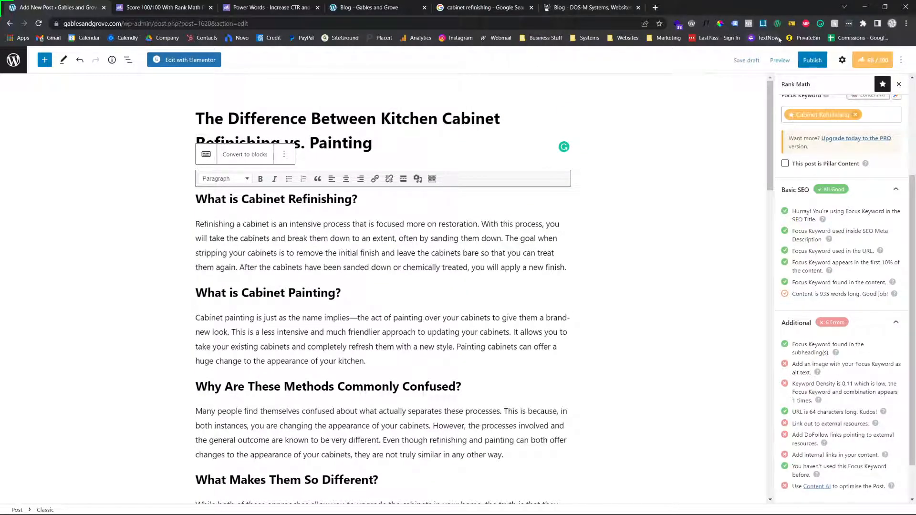
{"action": "left_click", "coordinate": [781, 61]}
{"action": "left_click", "coordinate": [726, 139]}
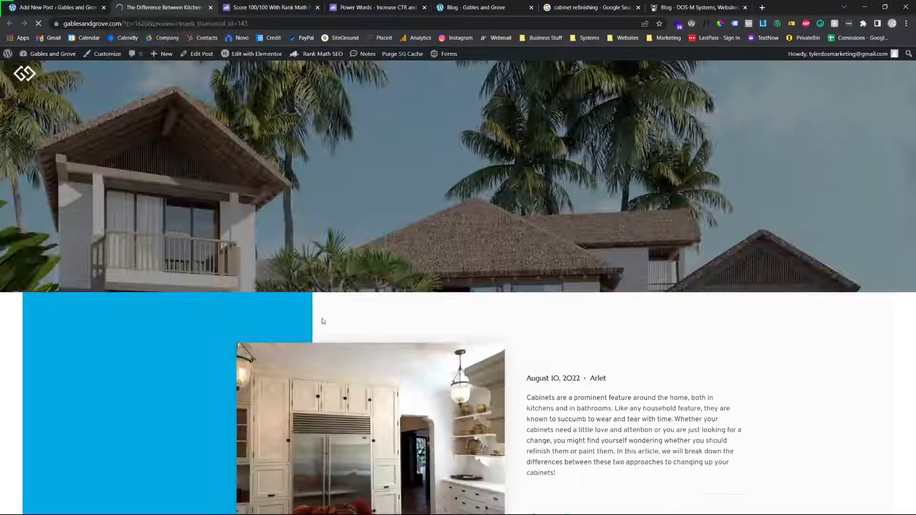
{"action": "scroll", "coordinate": [534, 323], "scroll_direction": "down", "scroll_amount": 5}
{"action": "scroll", "coordinate": [534, 323], "scroll_direction": "down", "scroll_amount": 5}
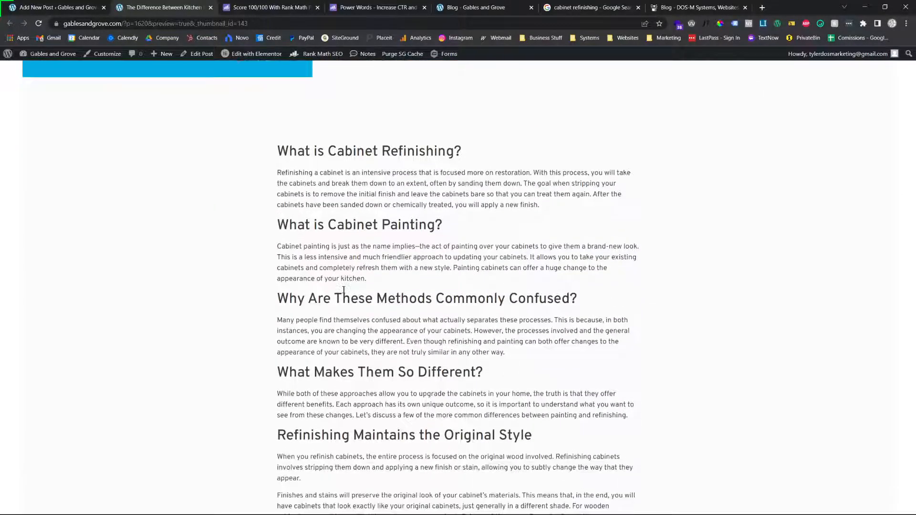
{"action": "scroll", "coordinate": [286, 319], "scroll_direction": "down", "scroll_amount": 20}
{"action": "scroll", "coordinate": [299, 369], "scroll_direction": "up", "scroll_amount": 7}
{"action": "scroll", "coordinate": [299, 369], "scroll_direction": "up", "scroll_amount": 20}
{"action": "scroll", "coordinate": [310, 358], "scroll_direction": "down", "scroll_amount": 6}
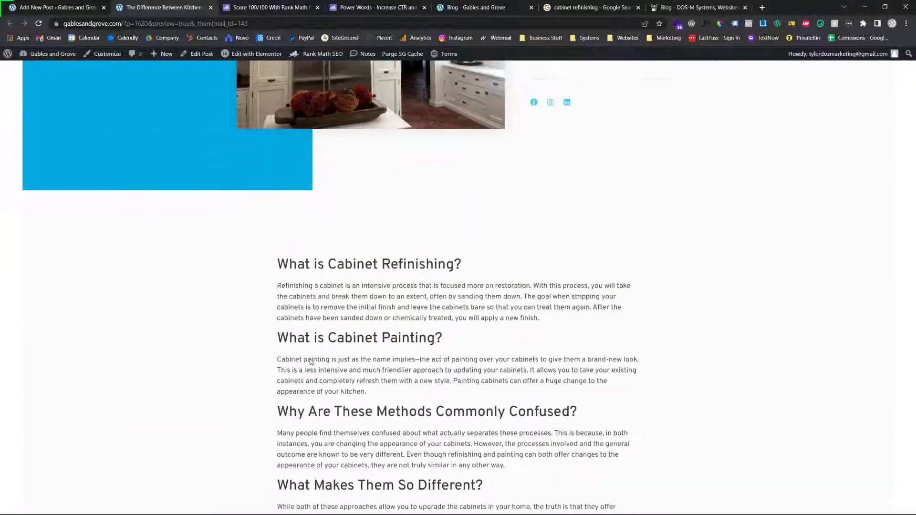
{"action": "left_click", "coordinate": [210, 7]}
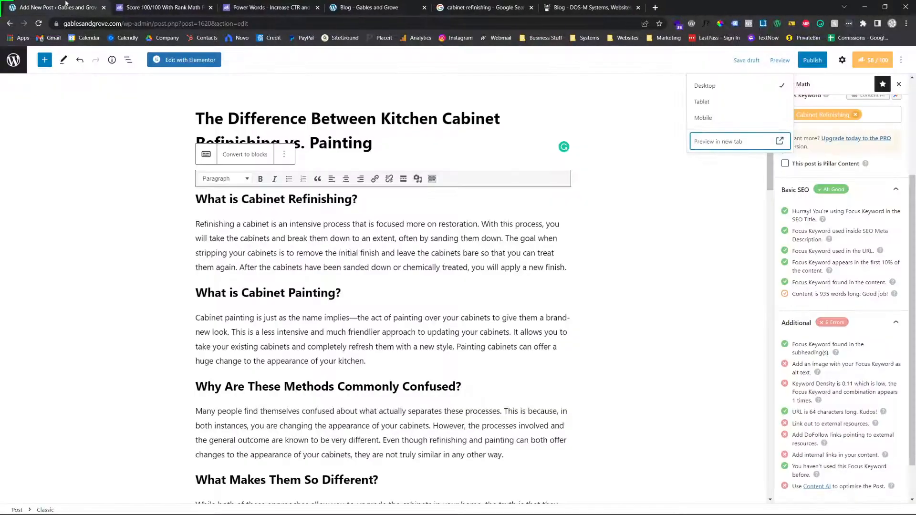
Remove the anchor marker in front of the "Refinishing Can Correct Some Visible Damage" heading
{"action": "scroll", "coordinate": [359, 216], "scroll_direction": "down", "scroll_amount": 3}
{"action": "left_click", "coordinate": [294, 347]}
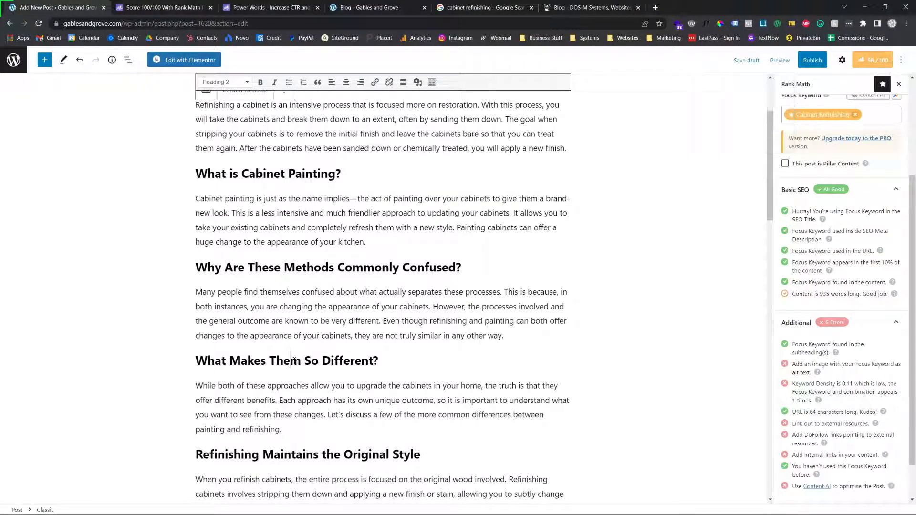
{"action": "scroll", "coordinate": [295, 344], "scroll_direction": "down", "scroll_amount": 3}
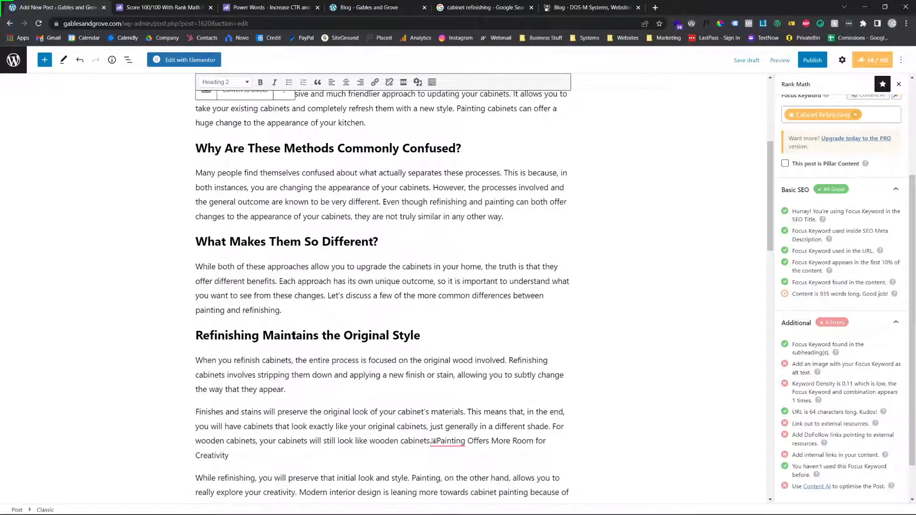
{"action": "triple_click", "coordinate": [293, 334]}
{"action": "scroll", "coordinate": [270, 334], "scroll_direction": "down", "scroll_amount": 1}
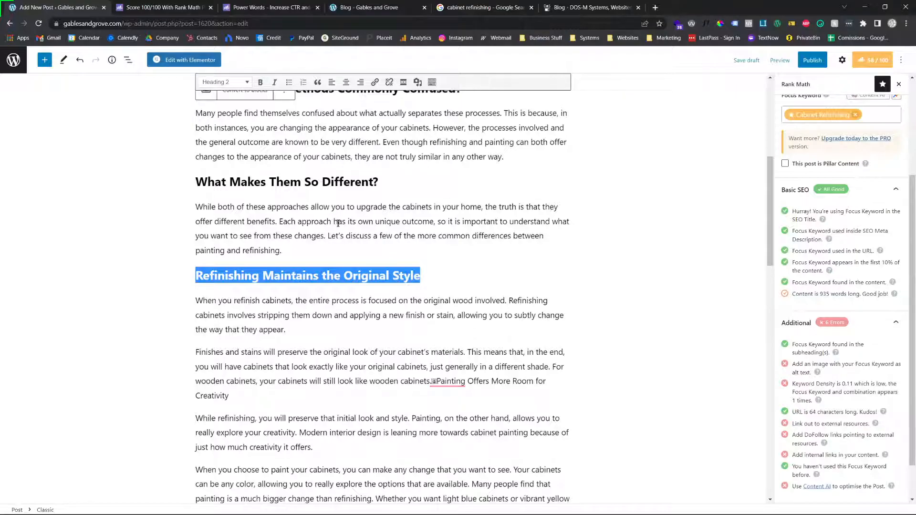
{"action": "scroll", "coordinate": [377, 366], "scroll_direction": "down", "scroll_amount": 3}
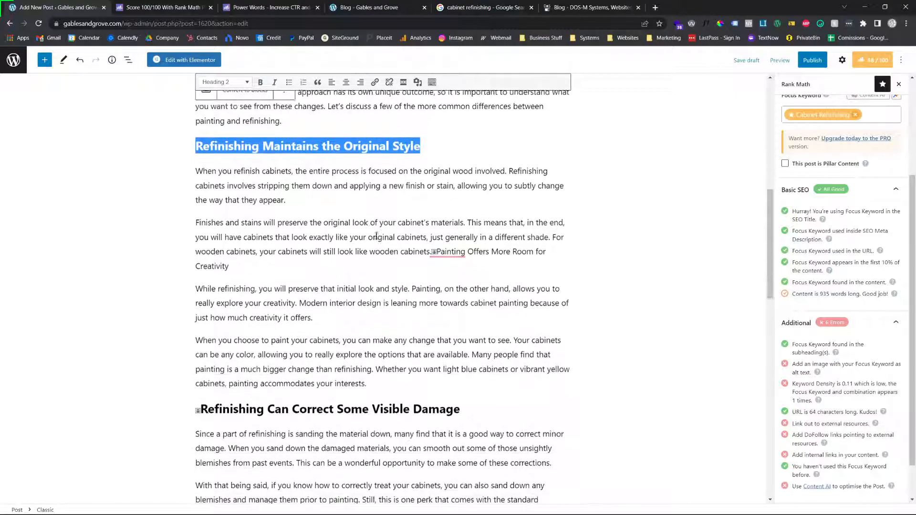
{"action": "double_click", "coordinate": [377, 366]}
{"action": "left_click", "coordinate": [196, 360]}
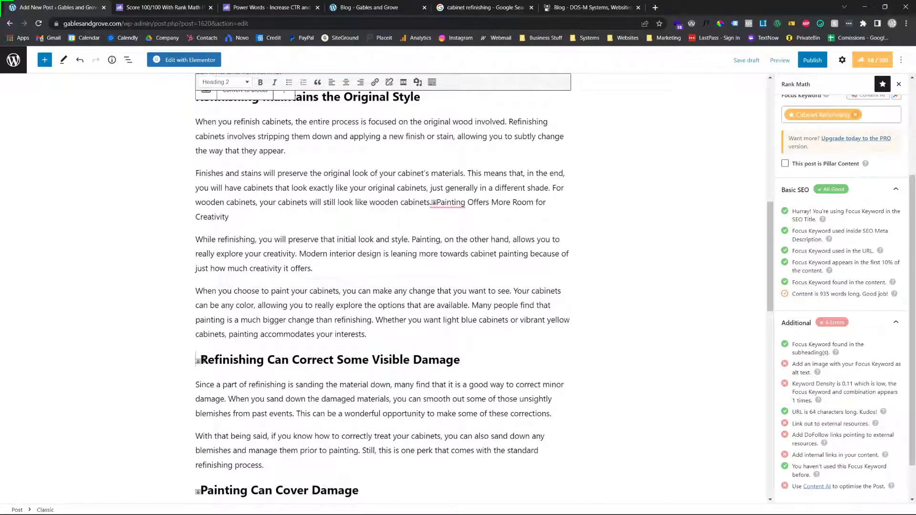
{"action": "key", "text": "Delete"}
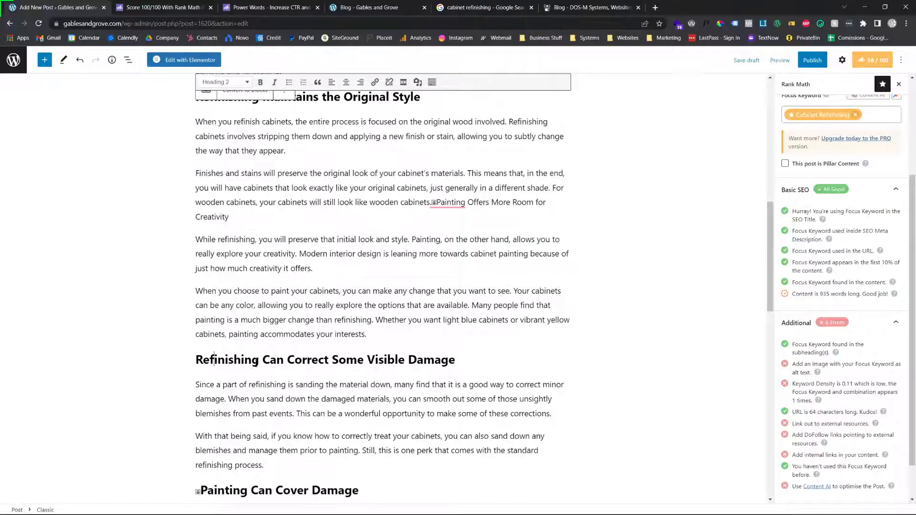
Remove the anchor markers in front of the headings from "Painting Can Cover Damage" down to "The Takeaway"
{"action": "scroll", "coordinate": [216, 363], "scroll_direction": "down", "scroll_amount": 2}
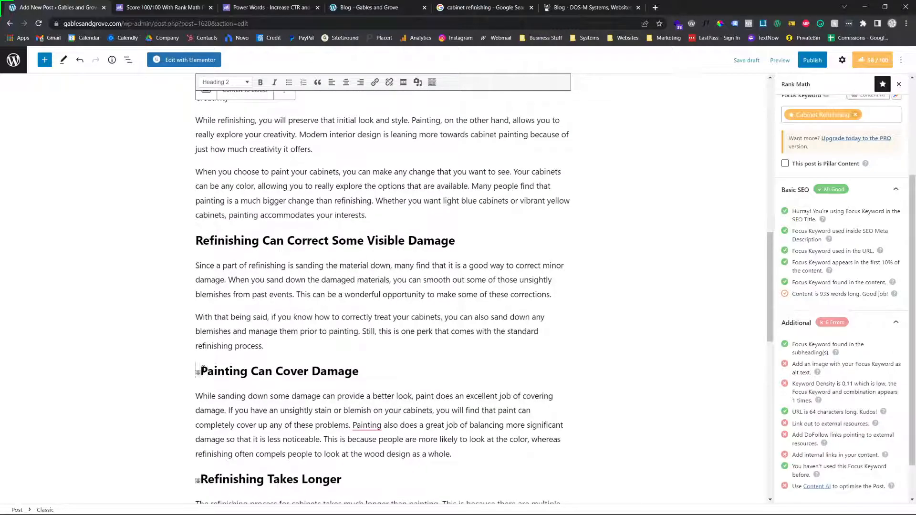
{"action": "key", "text": "BackSpace"}
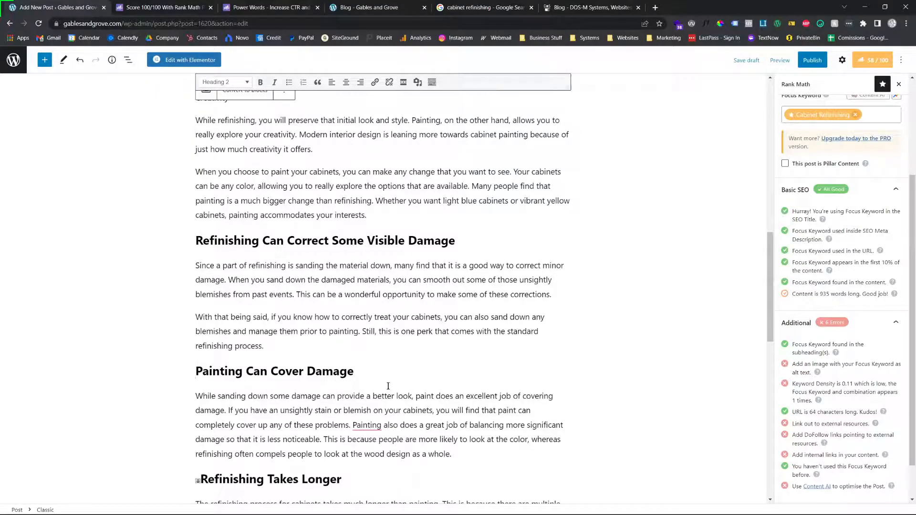
{"action": "scroll", "coordinate": [389, 354], "scroll_direction": "down", "scroll_amount": 2}
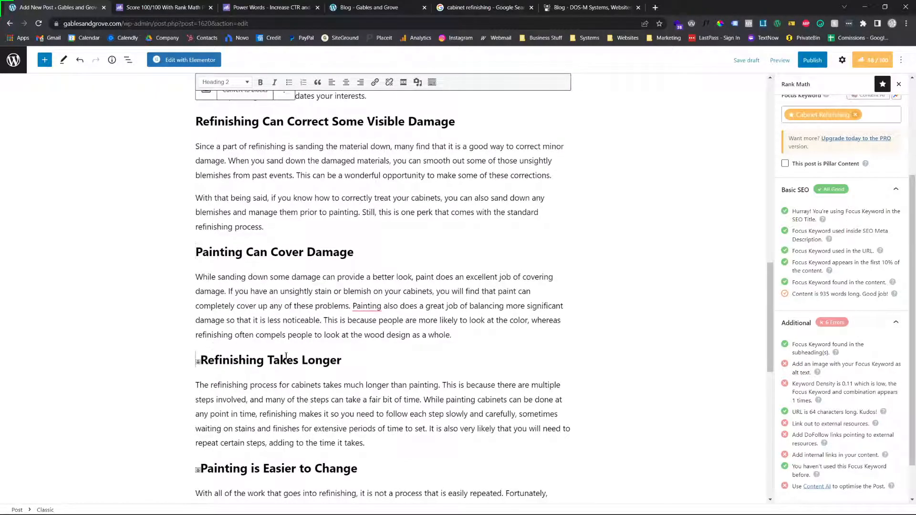
{"action": "key", "text": "BackSpace"}
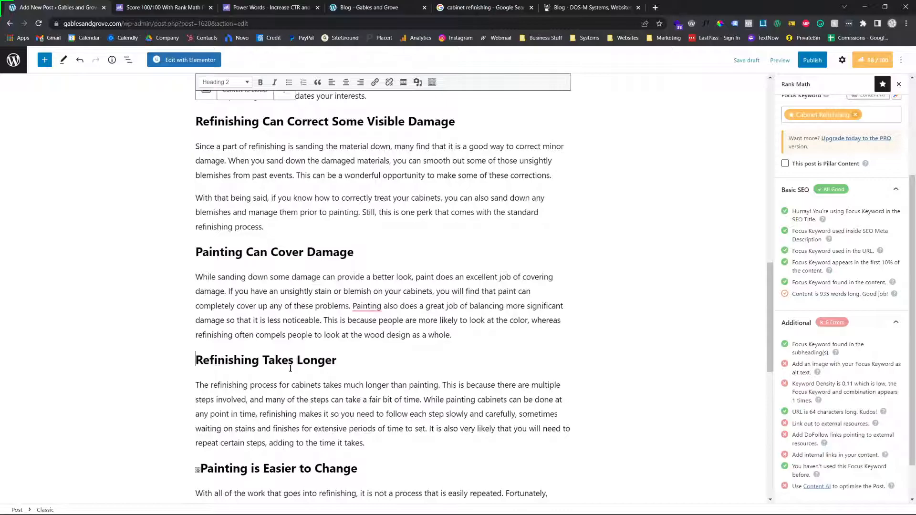
{"action": "scroll", "coordinate": [282, 414], "scroll_direction": "down", "scroll_amount": 1}
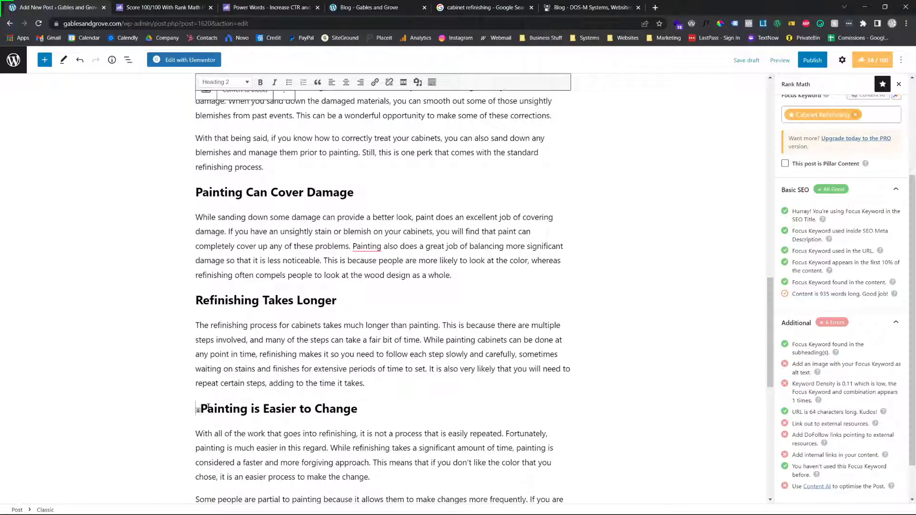
{"action": "key", "text": "BackSpace"}
{"action": "scroll", "coordinate": [274, 409], "scroll_direction": "down", "scroll_amount": 2}
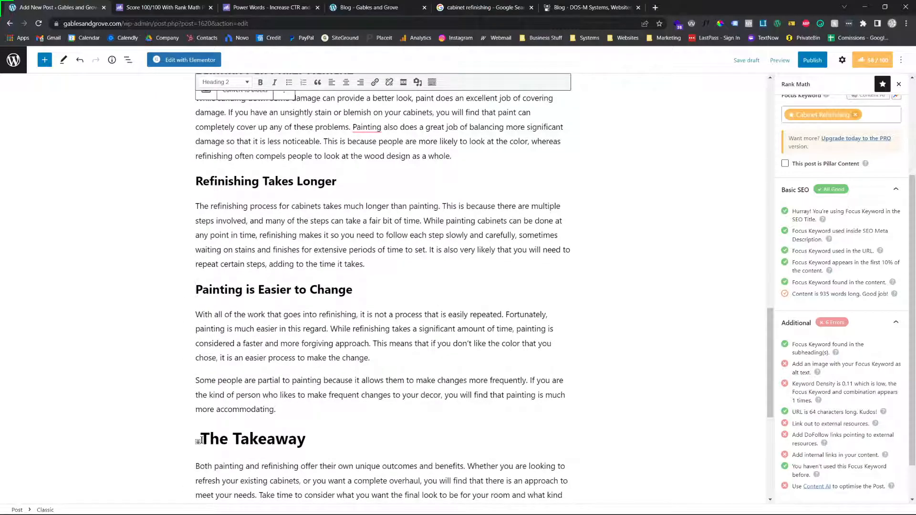
{"action": "key", "text": "BackSpace"}
Change the "Refinishing Maintains the Original Style" heading to Heading 3
{"action": "scroll", "coordinate": [252, 382], "scroll_direction": "up", "scroll_amount": 5}
{"action": "scroll", "coordinate": [262, 347], "scroll_direction": "up", "scroll_amount": 7}
{"action": "scroll", "coordinate": [289, 284], "scroll_direction": "down", "scroll_amount": 2}
{"action": "left_click", "coordinate": [290, 284]}
{"action": "scroll", "coordinate": [289, 287], "scroll_direction": "up", "scroll_amount": 2}
{"action": "scroll", "coordinate": [287, 301], "scroll_direction": "down", "scroll_amount": 2}
{"action": "left_click", "coordinate": [289, 189]}
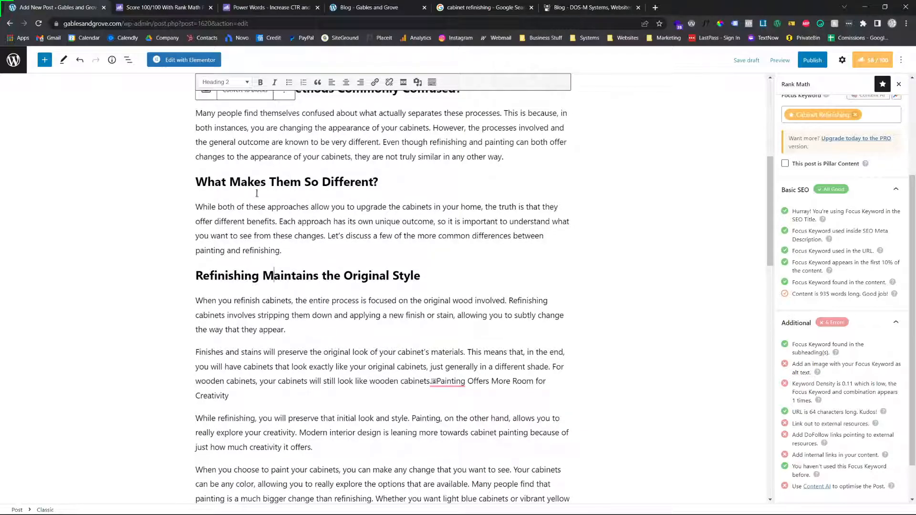
{"action": "left_click", "coordinate": [222, 84]}
{"action": "left_click", "coordinate": [231, 151]}
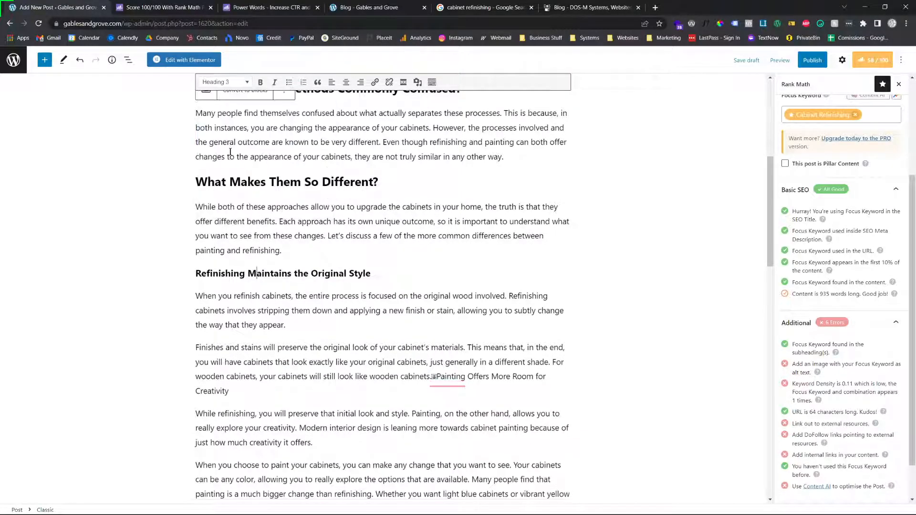
Change the "Refinishing Can Correct Some Visible Damage" and "Painting Can Cover Damage" headings to Heading 3
{"action": "scroll", "coordinate": [263, 471], "scroll_direction": "down", "scroll_amount": 5}
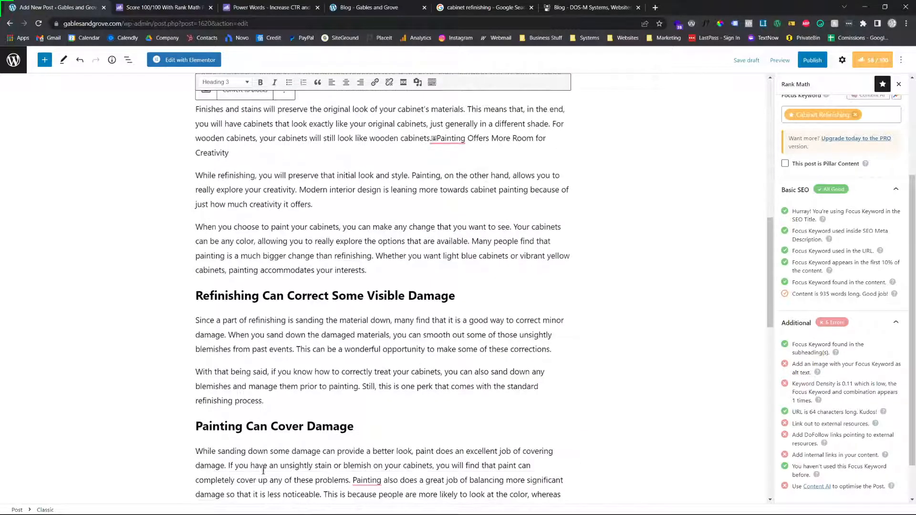
{"action": "left_click", "coordinate": [252, 298]}
{"action": "left_click", "coordinate": [224, 82]}
{"action": "left_click", "coordinate": [238, 154]}
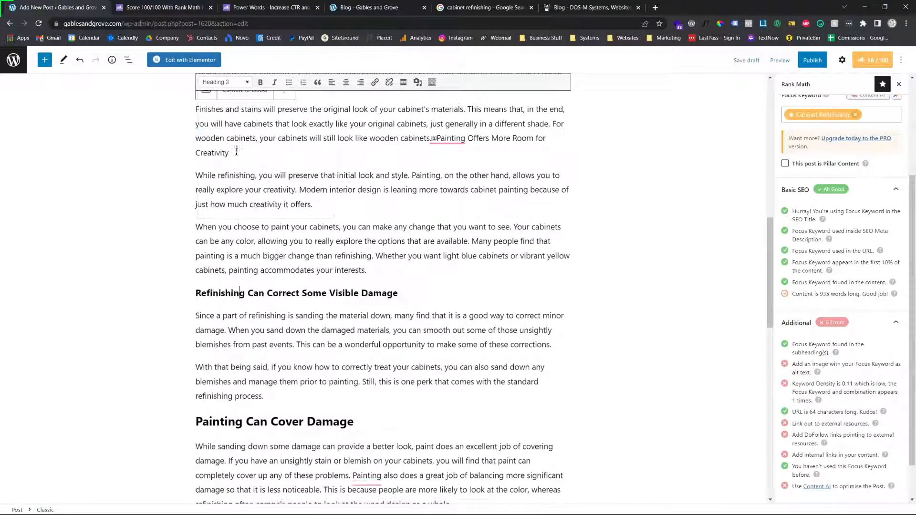
{"action": "left_click", "coordinate": [247, 422]}
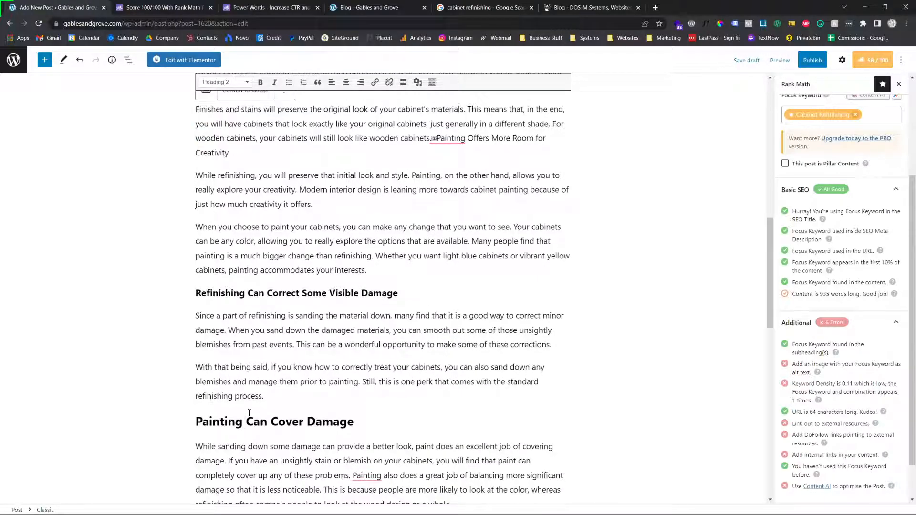
{"action": "left_click", "coordinate": [242, 82]}
{"action": "left_click", "coordinate": [236, 152]}
Change the "Refinishing Takes Longer" heading to Heading 3
{"action": "scroll", "coordinate": [244, 380], "scroll_direction": "down", "scroll_amount": 4}
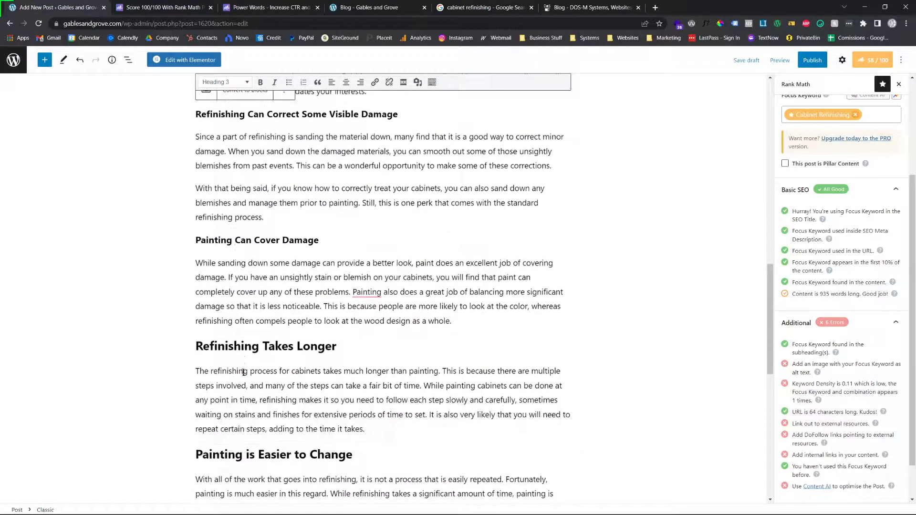
{"action": "left_click", "coordinate": [225, 82]}
{"action": "left_click", "coordinate": [234, 153]}
Change the "Painting is Easier to Change" heading to Heading 3
{"action": "left_click", "coordinate": [226, 450]}
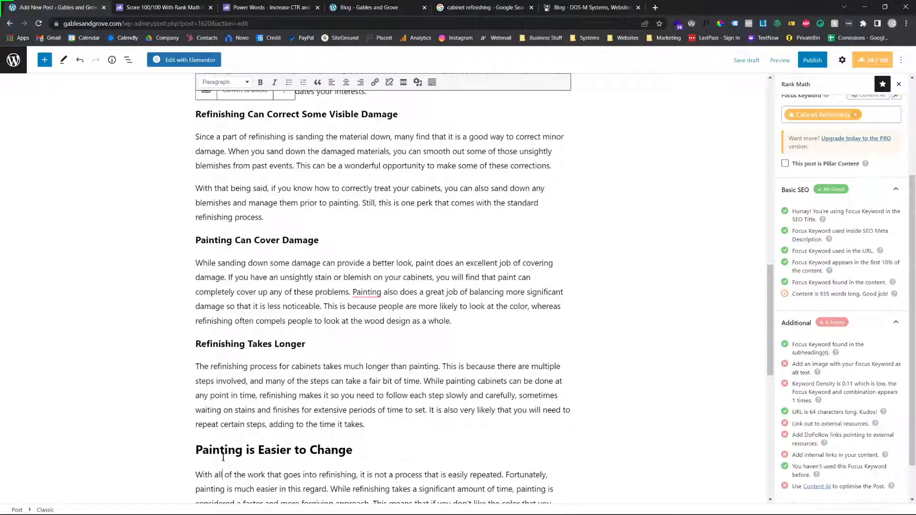
{"action": "left_click", "coordinate": [224, 82]}
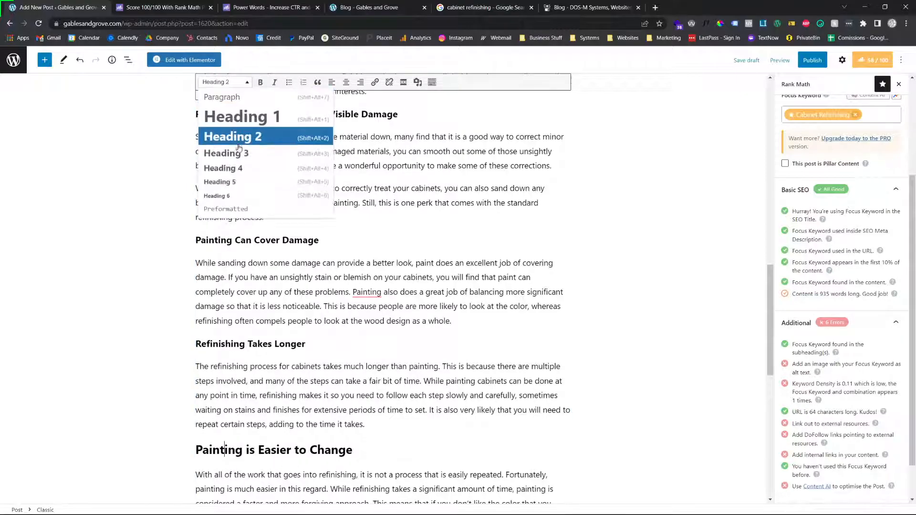
{"action": "left_click", "coordinate": [236, 152]}
{"action": "left_click", "coordinate": [249, 276]}
Change "The Takeaway" heading to Heading 2
{"action": "scroll", "coordinate": [255, 309], "scroll_direction": "down", "scroll_amount": 6}
{"action": "scroll", "coordinate": [248, 381], "scroll_direction": "up", "scroll_amount": 2}
{"action": "scroll", "coordinate": [247, 392], "scroll_direction": "down", "scroll_amount": 1}
{"action": "left_click", "coordinate": [235, 356]}
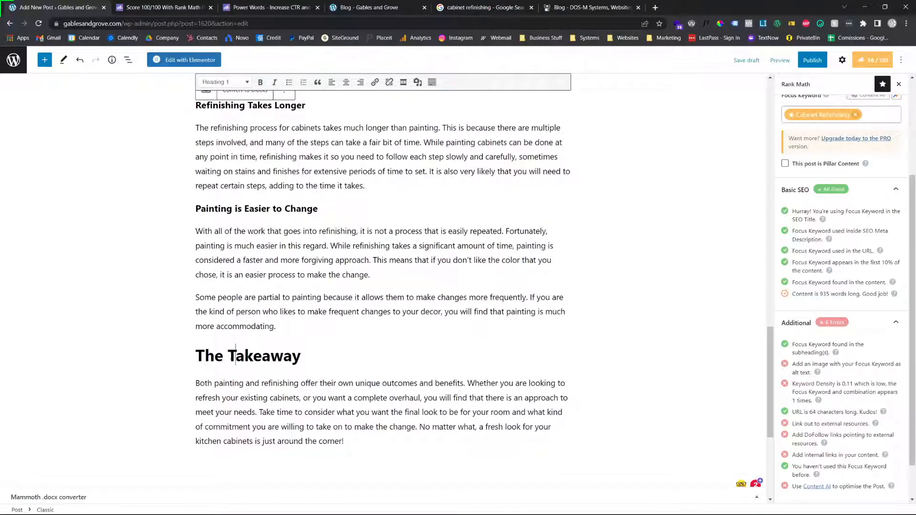
{"action": "left_click", "coordinate": [225, 82]}
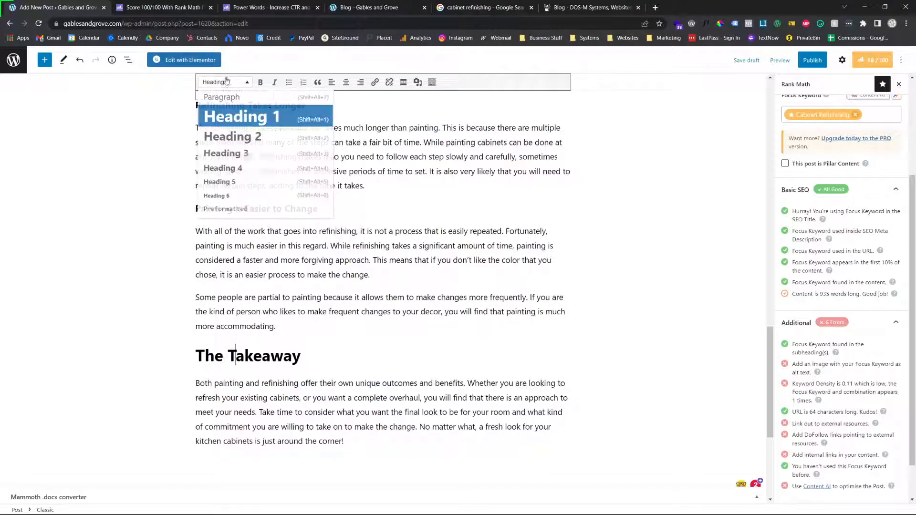
{"action": "left_click", "coordinate": [226, 130]}
Restore the bold formatting on the word "Cabinet" in the "What is Cabinet Refinishing?" heading
{"action": "scroll", "coordinate": [260, 306], "scroll_direction": "up", "scroll_amount": 20}
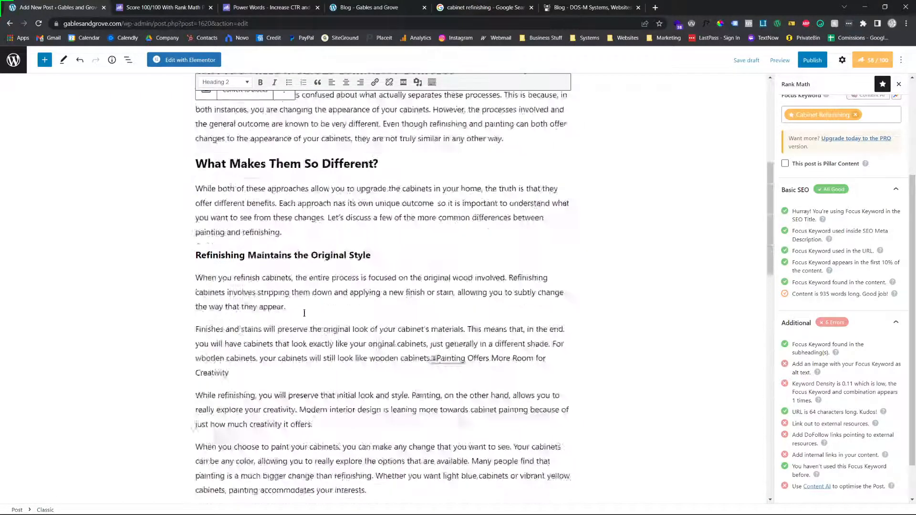
{"action": "left_click", "coordinate": [281, 121]}
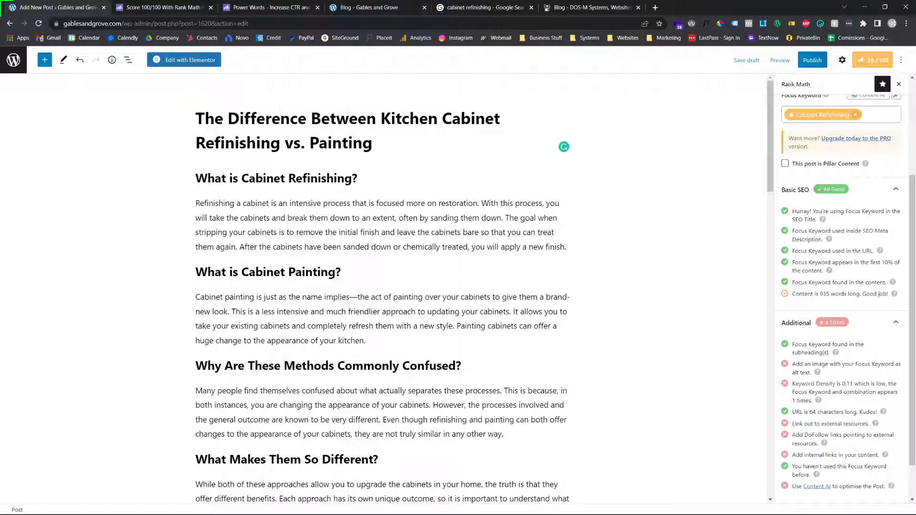
{"action": "triple_click", "coordinate": [313, 120]}
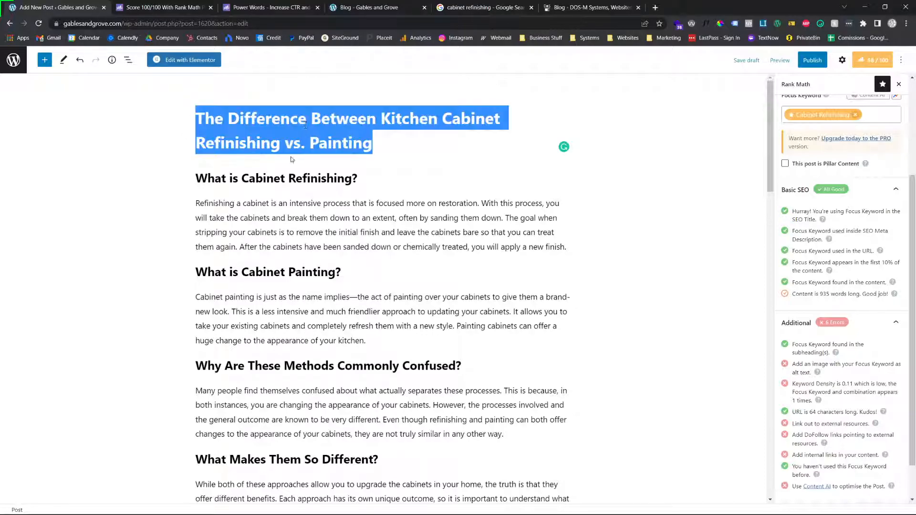
{"action": "left_click", "coordinate": [260, 188]}
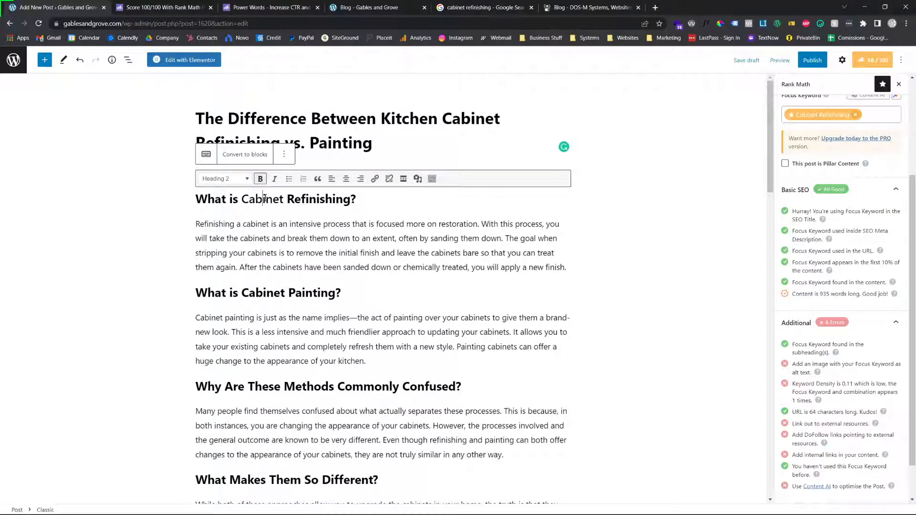
{"action": "double_click", "coordinate": [264, 196]}
{"action": "left_click", "coordinate": [260, 181]}
{"action": "left_click", "coordinate": [268, 221]}
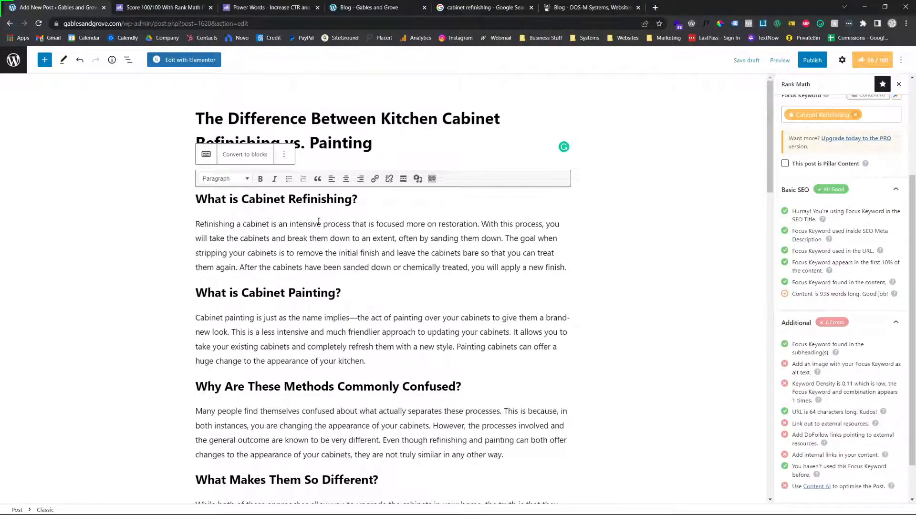
Review the heading structure of the post and the Additional checks in Rank Math, including the image alt text item
{"action": "scroll", "coordinate": [317, 232], "scroll_direction": "down", "scroll_amount": 15}
{"action": "scroll", "coordinate": [251, 355], "scroll_direction": "down", "scroll_amount": 5}
{"action": "scroll", "coordinate": [260, 344], "scroll_direction": "up", "scroll_amount": 5}
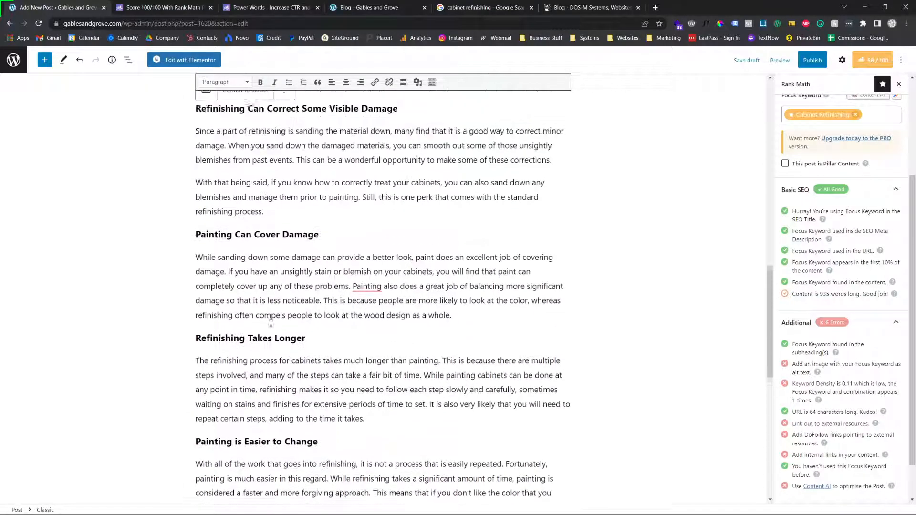
{"action": "left_click", "coordinate": [836, 353]}
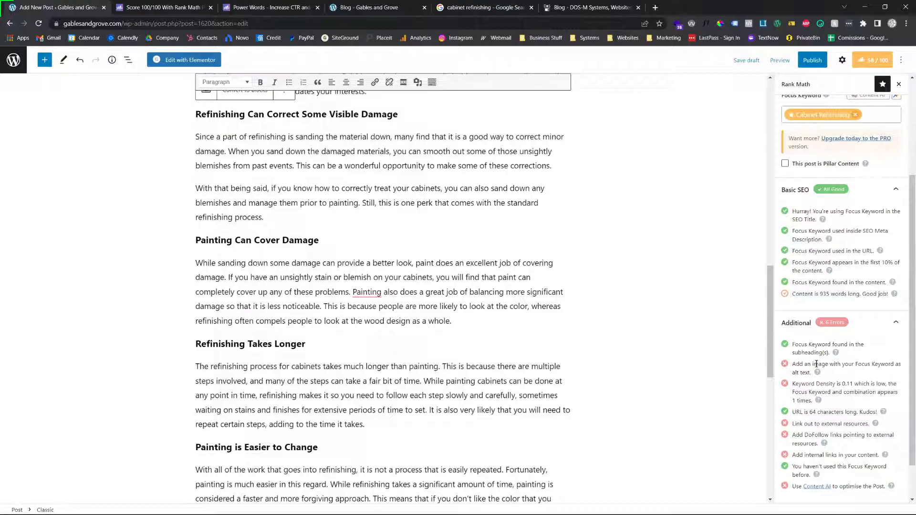
{"action": "scroll", "coordinate": [813, 365], "scroll_direction": "up", "scroll_amount": 3}
{"action": "scroll", "coordinate": [269, 299], "scroll_direction": "up", "scroll_amount": 15}
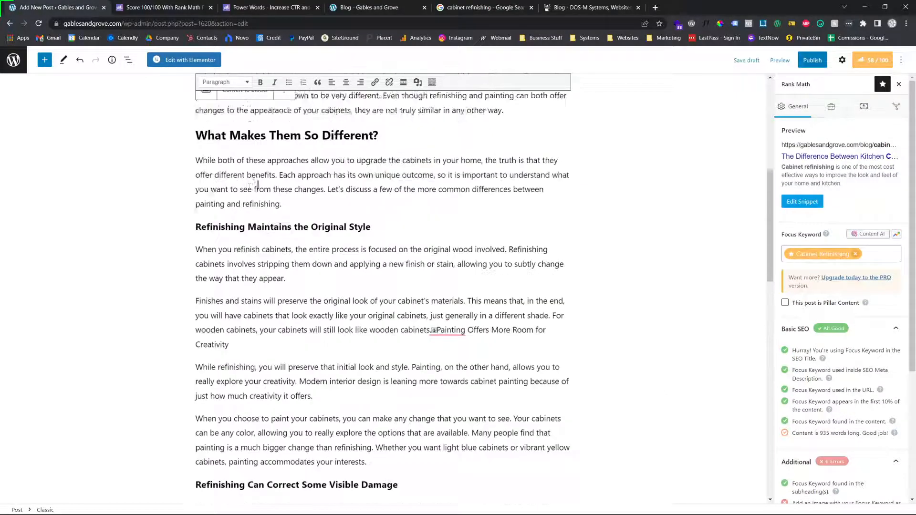
{"action": "scroll", "coordinate": [269, 298], "scroll_direction": "down", "scroll_amount": 20}
{"action": "scroll", "coordinate": [269, 296], "scroll_direction": "up", "scroll_amount": 20}
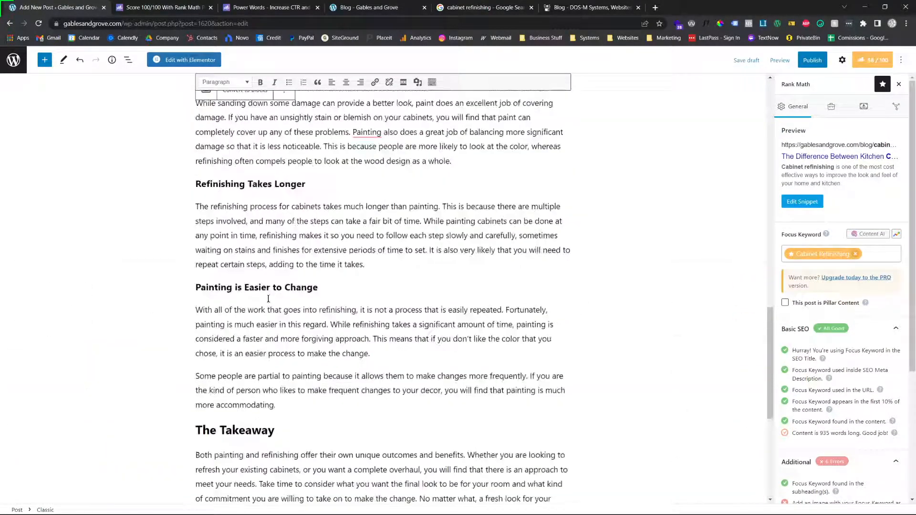
{"action": "scroll", "coordinate": [274, 243], "scroll_direction": "up", "scroll_amount": 9}
{"action": "scroll", "coordinate": [285, 262], "scroll_direction": "down", "scroll_amount": 5}
Add an empty paragraph directly above "The Takeaway" heading as the spot for an image
{"action": "scroll", "coordinate": [285, 262], "scroll_direction": "down", "scroll_amount": 20}
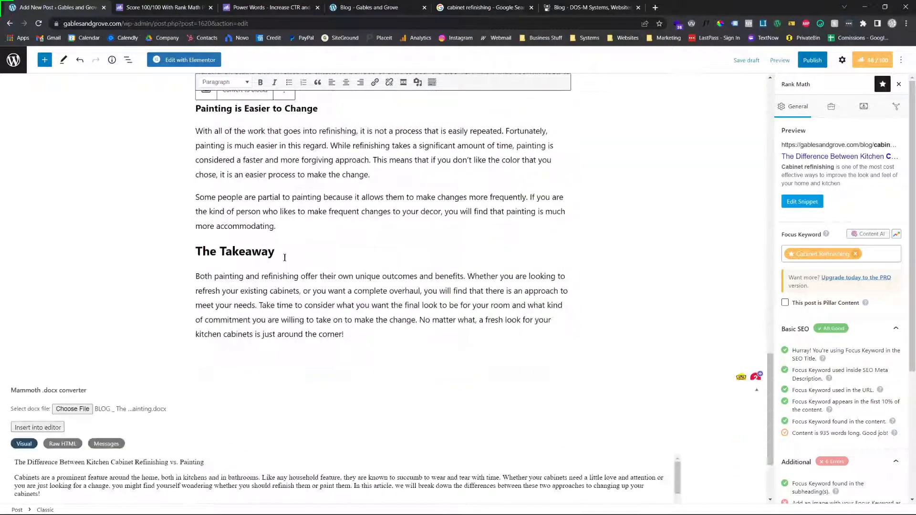
{"action": "left_click", "coordinate": [346, 224]}
{"action": "key", "text": "Return"}
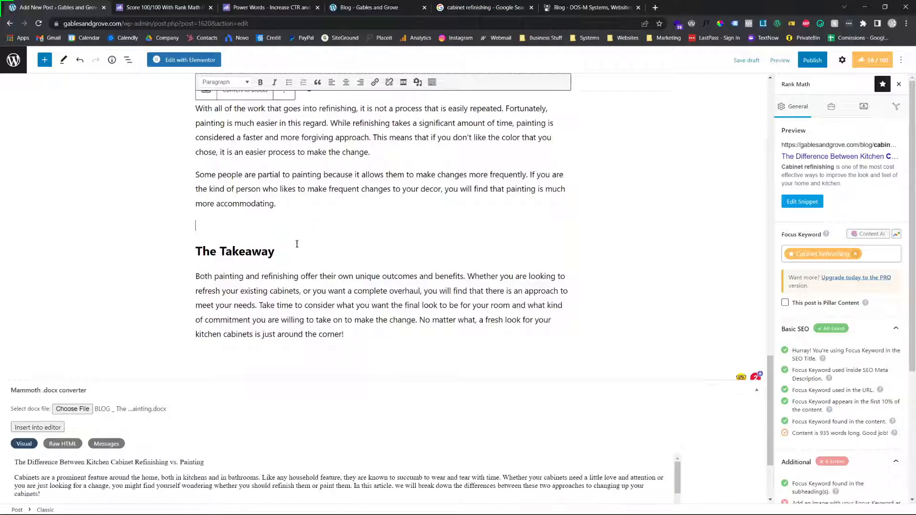
{"action": "scroll", "coordinate": [266, 127], "scroll_direction": "up", "scroll_amount": 4}
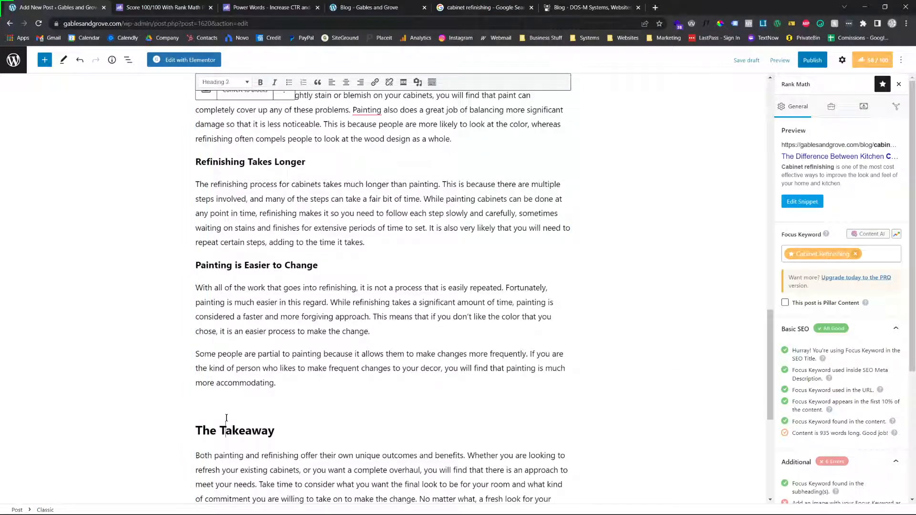
{"action": "scroll", "coordinate": [275, 387], "scroll_direction": "down", "scroll_amount": 4}
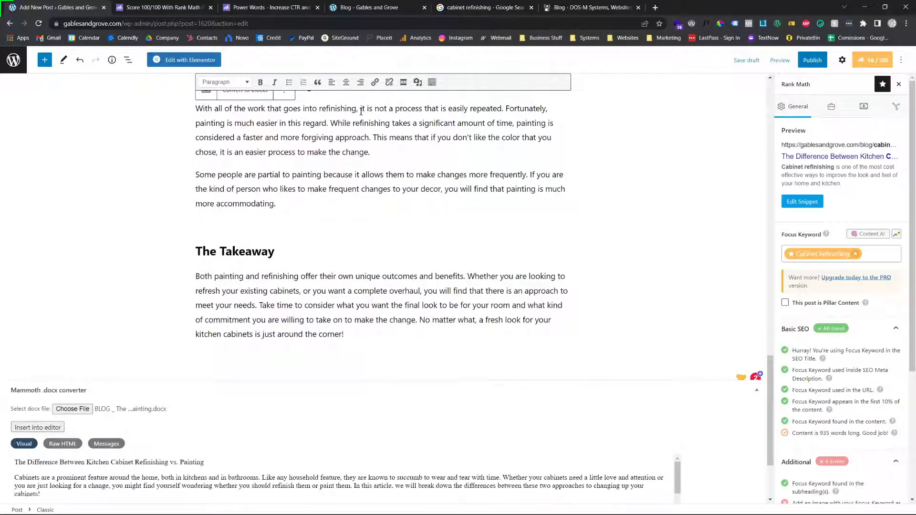
Open the media library for the post and select the kitchen photo IMG_9718-scaled.jpg
{"action": "left_click", "coordinate": [418, 83]}
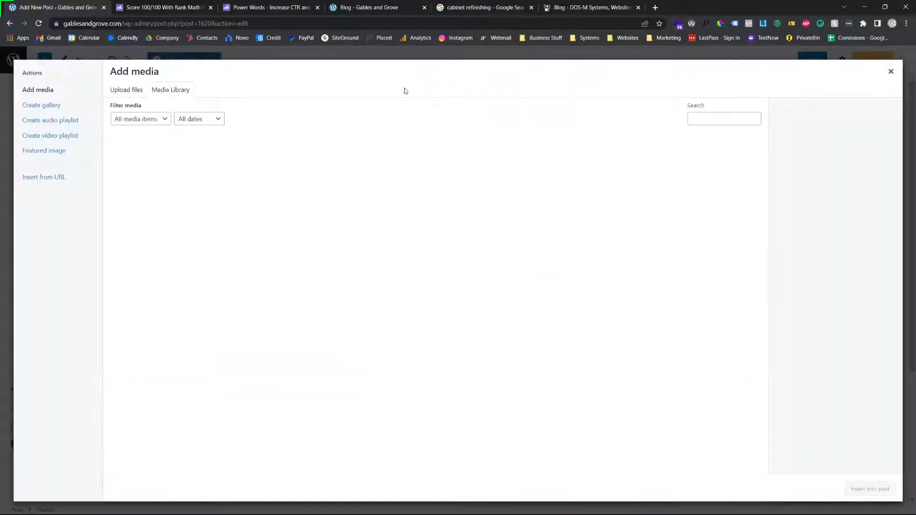
{"action": "scroll", "coordinate": [334, 319], "scroll_direction": "down", "scroll_amount": 5}
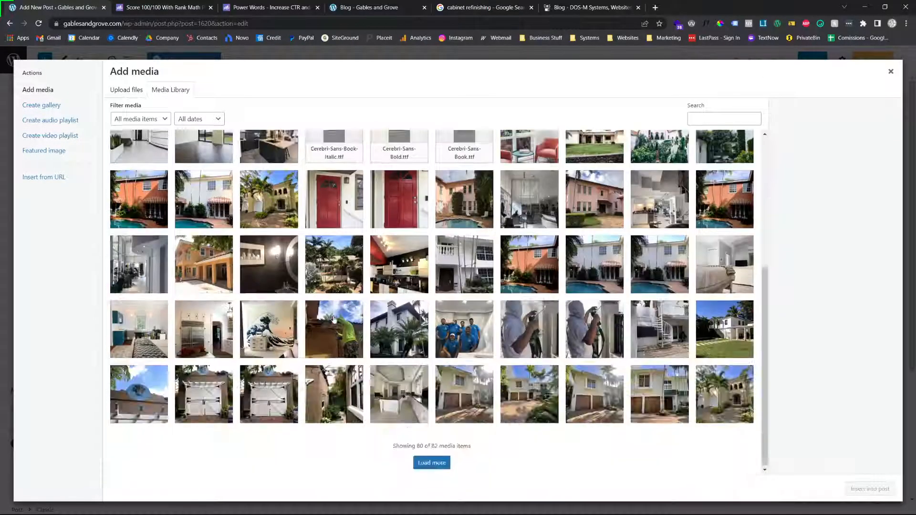
{"action": "left_click", "coordinate": [211, 335]}
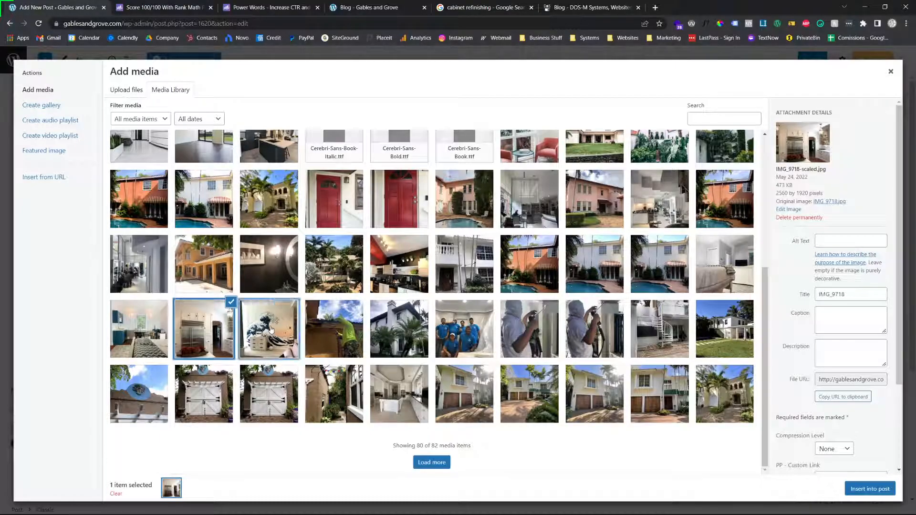
Set the selected kitchen photo's alt text to "cabinet refinishing for a white kitchen"
{"action": "left_click", "coordinate": [823, 243]}
{"action": "left_click", "coordinate": [824, 244]}
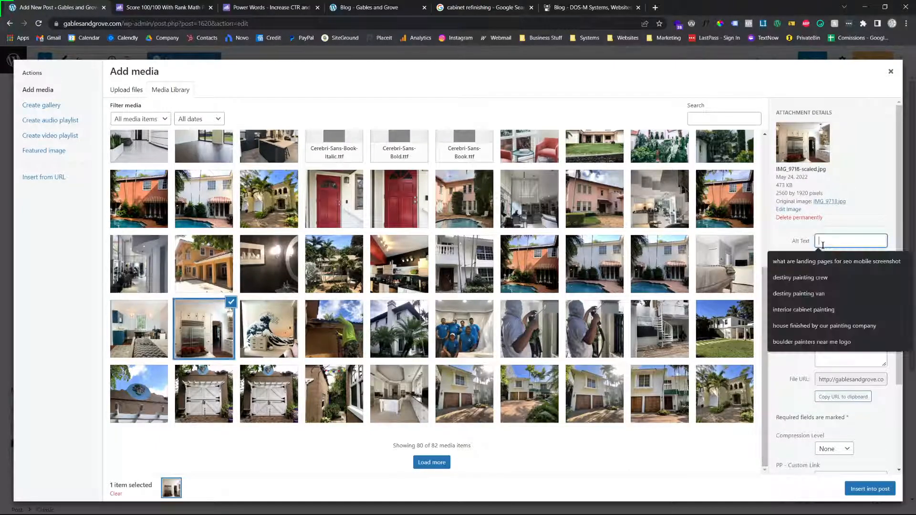
{"action": "left_click", "coordinate": [845, 238]}
{"action": "left_click", "coordinate": [844, 241]}
{"action": "type", "text": "cabinet"}
{"action": "key", "text": "BackSpace"}
{"action": "key", "text": "BackSpace"}
{"action": "key", "text": "BackSpace"}
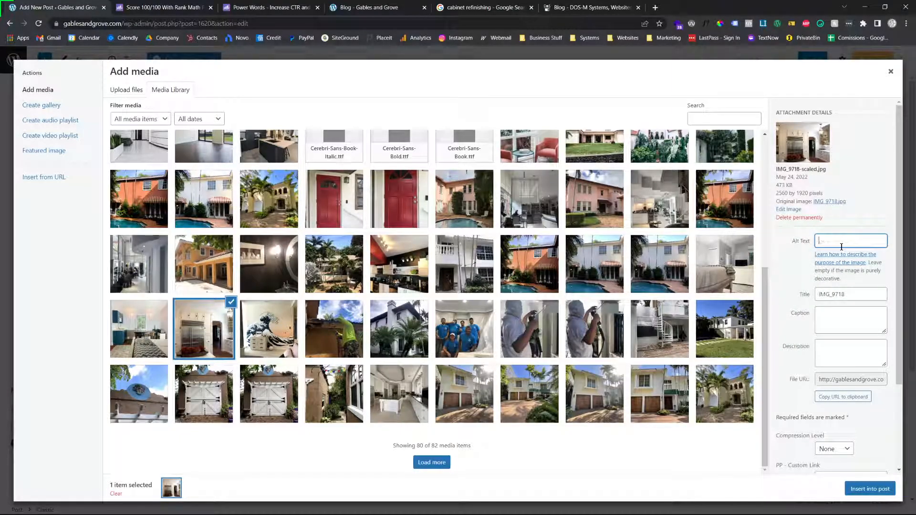
{"action": "type", "text": "cabinet "}
{"action": "type", "text": "refinishi"}
{"action": "type", "text": "ng for a kitch"}
{"action": "type", "text": "rojec"}
{"action": "key", "text": "BackSpace"}
{"action": "key", "text": "BackSpace"}
{"action": "key", "text": "BackSpace"}
{"action": "key", "text": "BackSpace"}
{"action": "key", "text": "BackSpace"}
{"action": "key", "text": "BackSpace"}
{"action": "key", "text": "BackSpace"}
{"action": "key", "text": "BackSpace"}
{"action": "key", "text": "BackSpace"}
{"action": "key", "text": "BackSpace"}
{"action": "key", "text": "BackSpace"}
{"action": "key", "text": "BackSpace"}
{"action": "key", "text": "BackSpace"}
{"action": "key", "text": "BackSpace"}
{"action": "type", "text": "white kitchen"}
{"action": "double_click", "coordinate": [796, 242]}
{"action": "triple_click", "coordinate": [798, 244]}
{"action": "left_click", "coordinate": [801, 256]}
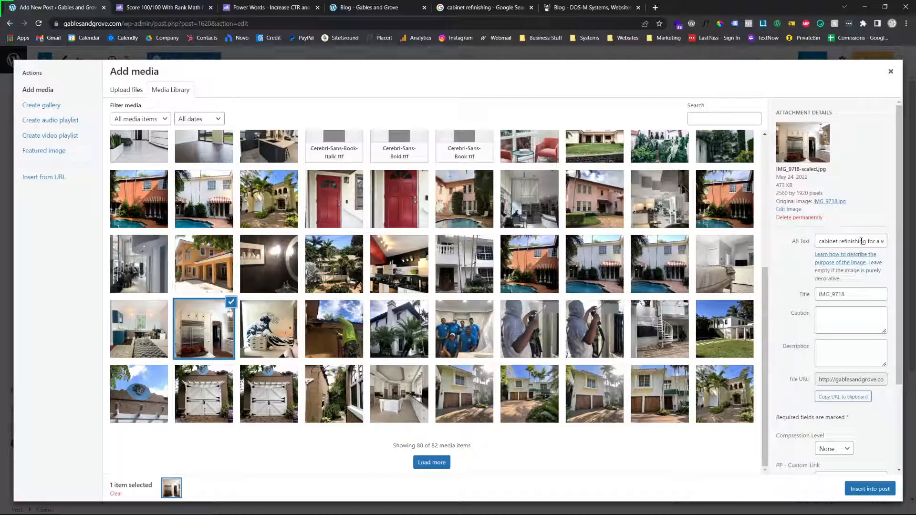
Insert the selected kitchen photo into the post above "The Takeaway" heading and centre it
{"action": "left_click", "coordinate": [891, 72]}
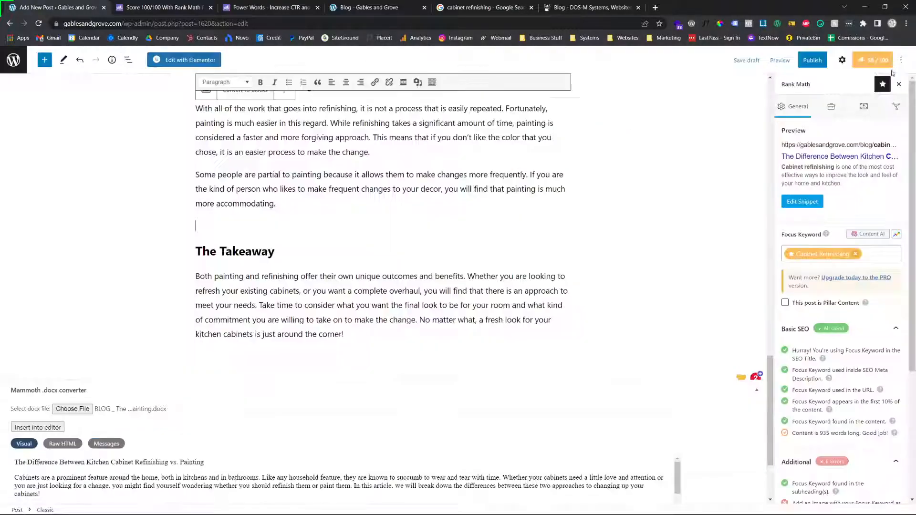
{"action": "left_click", "coordinate": [418, 82]}
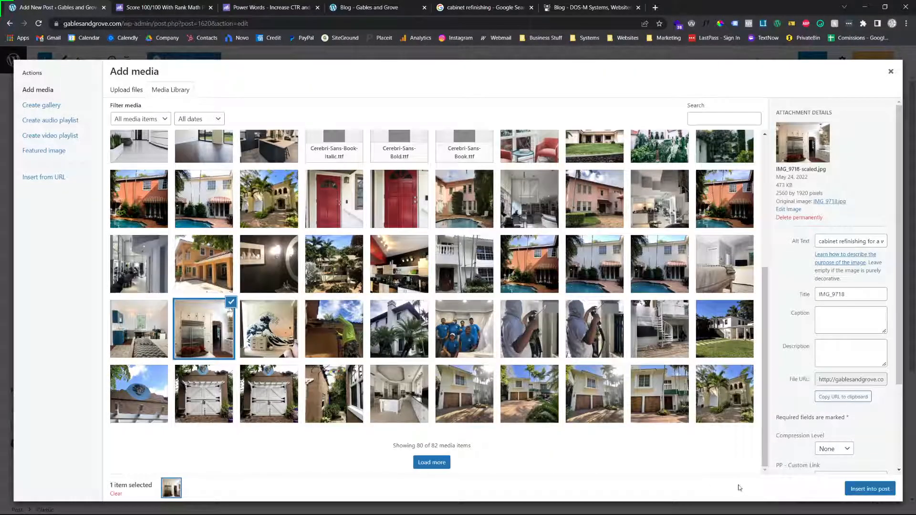
{"action": "left_click", "coordinate": [870, 489]}
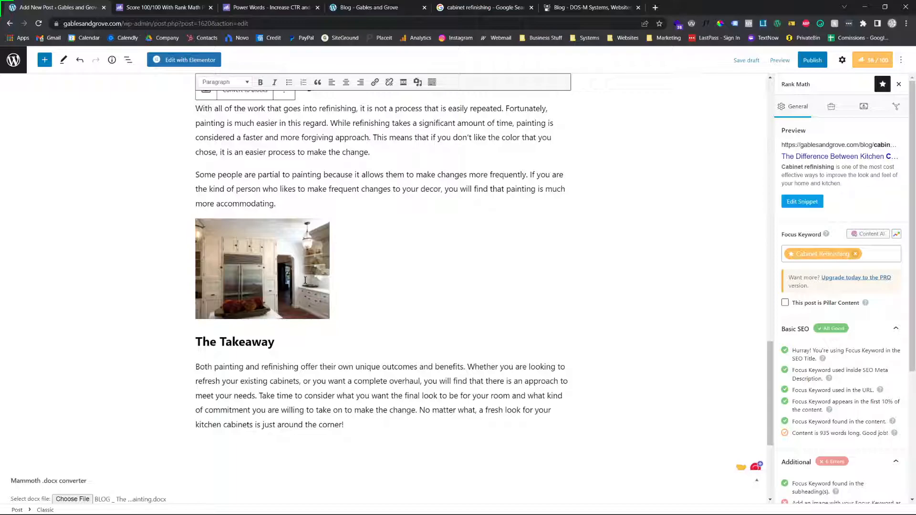
{"action": "left_click", "coordinate": [279, 255]}
{"action": "left_click", "coordinate": [242, 206]}
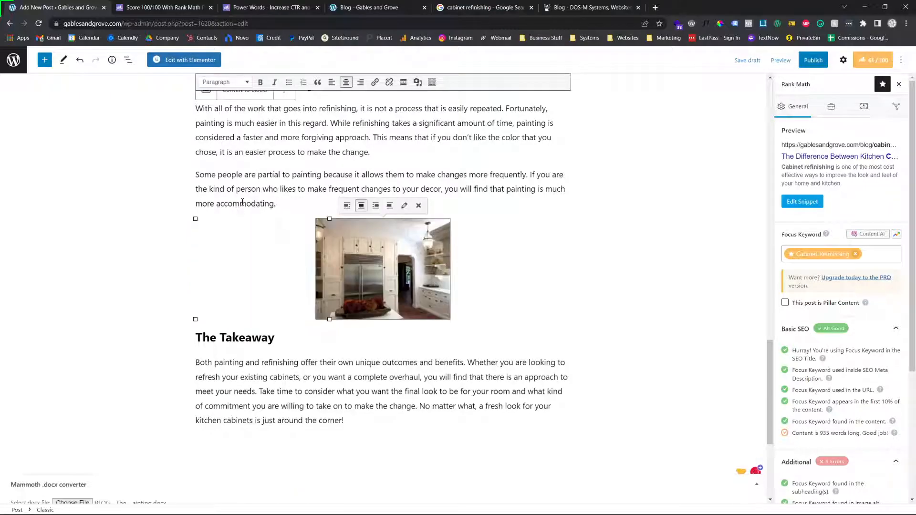
Review the Additional checks in Rank Math, focusing on the keyword density item, and look back through the post's text
{"action": "scroll", "coordinate": [807, 386], "scroll_direction": "down", "scroll_amount": 3}
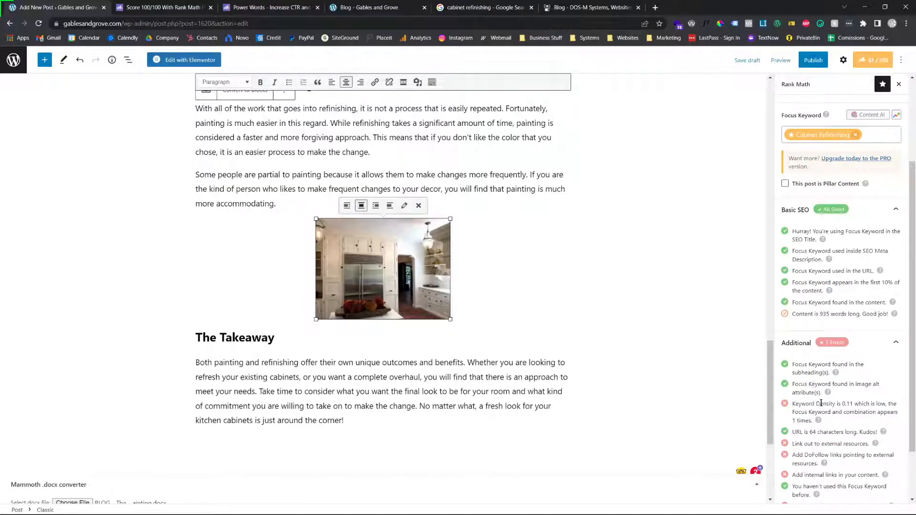
{"action": "scroll", "coordinate": [820, 403], "scroll_direction": "down", "scroll_amount": 1}
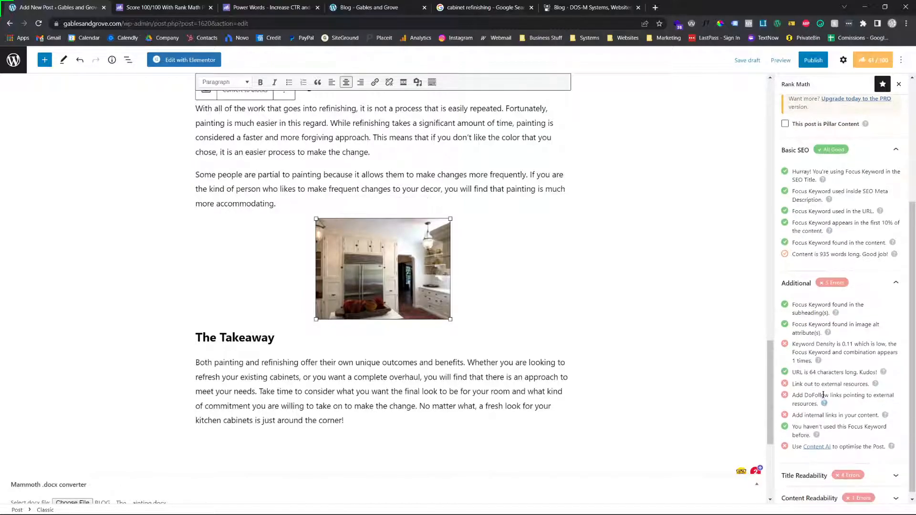
{"action": "triple_click", "coordinate": [838, 342]}
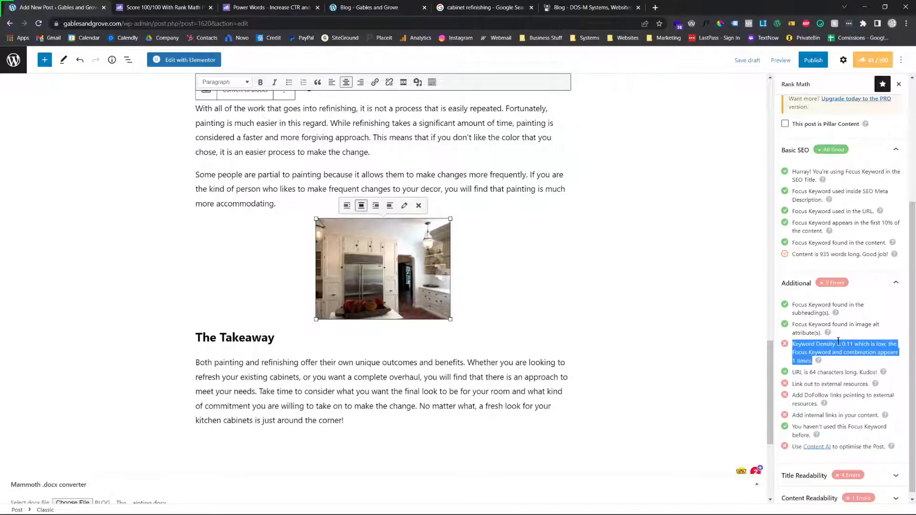
{"action": "double_click", "coordinate": [839, 341]}
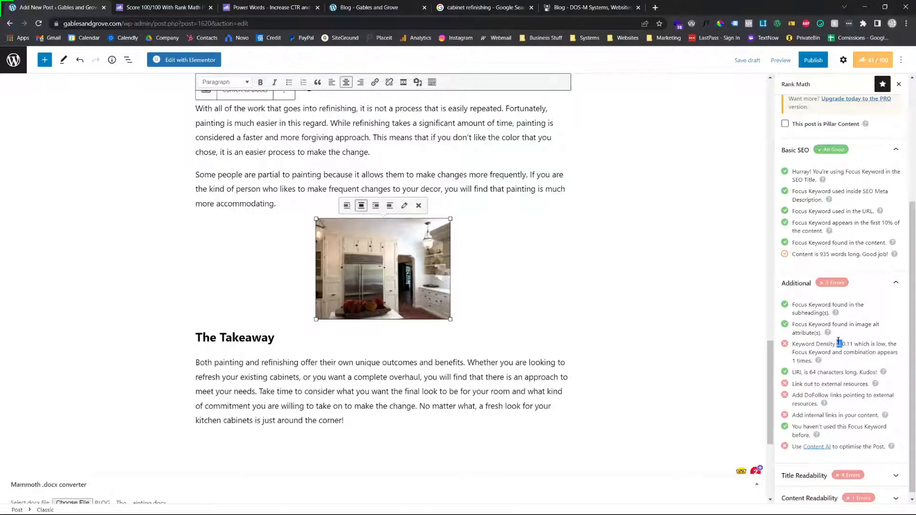
{"action": "triple_click", "coordinate": [838, 342]}
{"action": "double_click", "coordinate": [838, 341]}
{"action": "triple_click", "coordinate": [851, 343]}
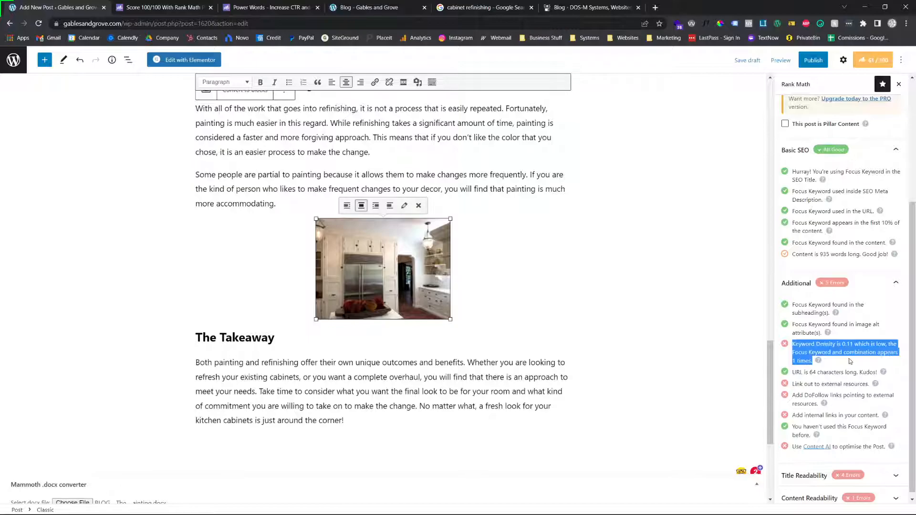
{"action": "scroll", "coordinate": [219, 241], "scroll_direction": "up", "scroll_amount": 20}
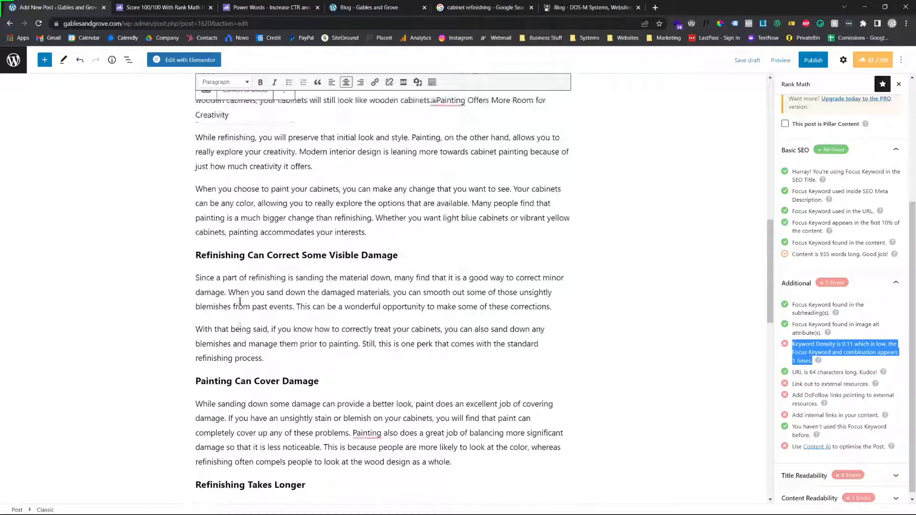
{"action": "scroll", "coordinate": [831, 254], "scroll_direction": "up", "scroll_amount": 5}
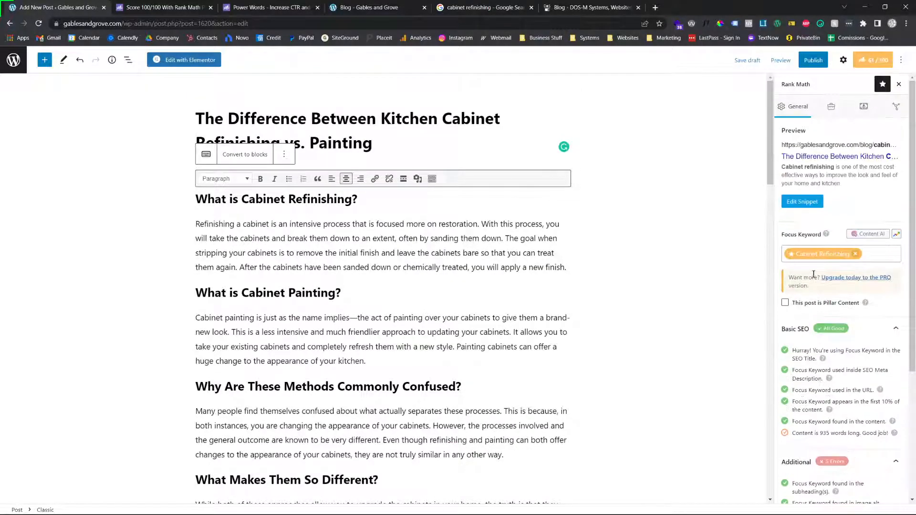
Replace "Refinishing a cabinet" with "Cabinet refinishing" at the start of the paragraph under "What is Cabinet Refinishing?"
{"action": "left_click", "coordinate": [288, 199]}
{"action": "scroll", "coordinate": [309, 228], "scroll_direction": "down", "scroll_amount": 1}
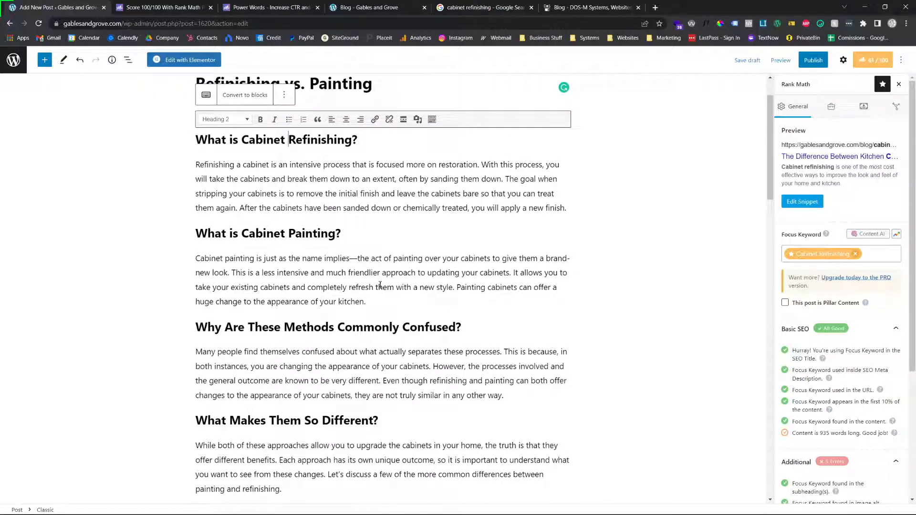
{"action": "scroll", "coordinate": [316, 346], "scroll_direction": "down", "scroll_amount": 5}
{"action": "scroll", "coordinate": [328, 321], "scroll_direction": "up", "scroll_amount": 6}
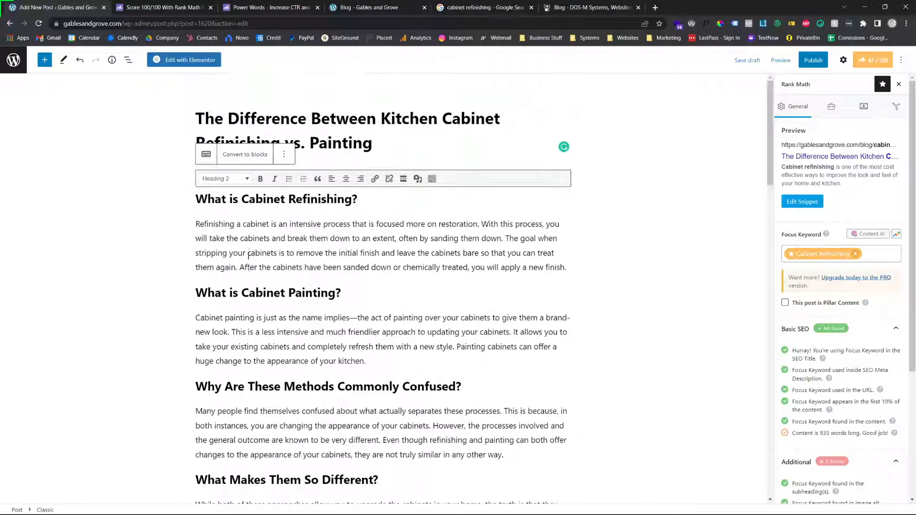
{"action": "left_click", "coordinate": [268, 224]}
{"action": "left_click_drag", "start_coordinate": [268, 224], "coordinate": [197, 221]}
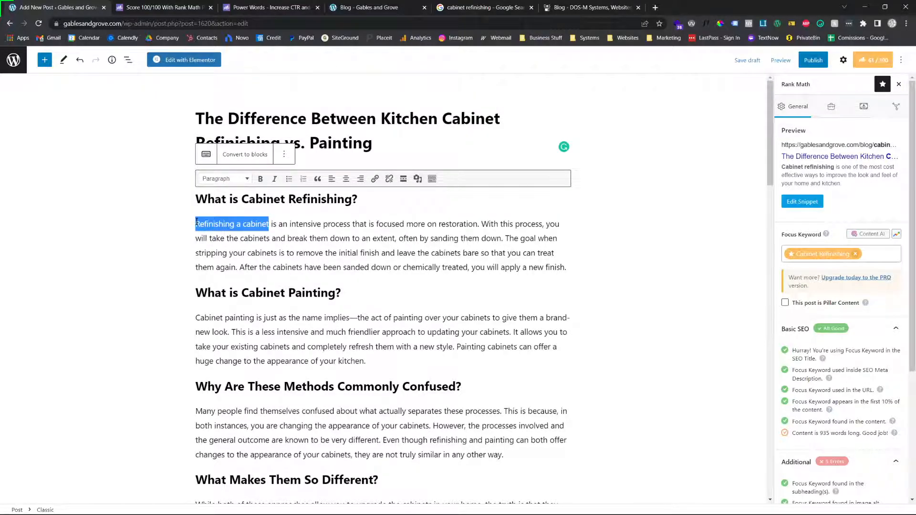
{"action": "type", "text": "Cabinet refinis"}
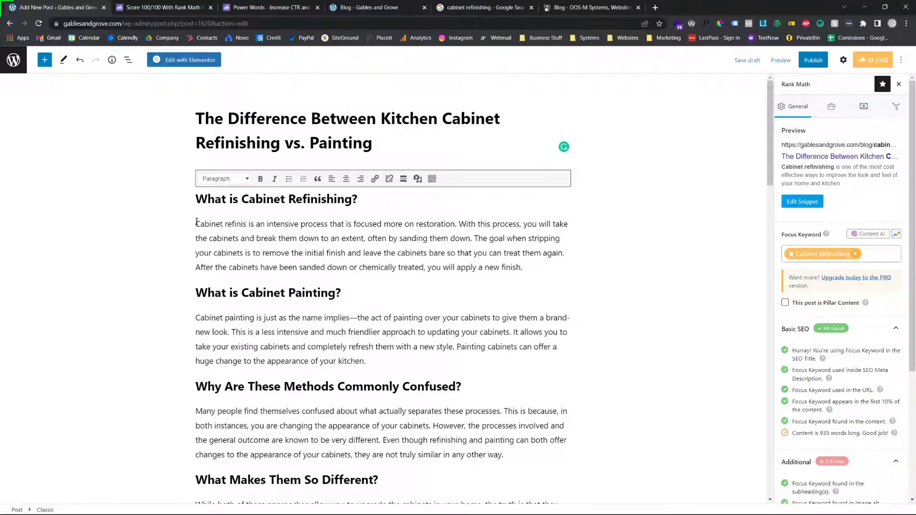
{"action": "type", "text": "hing"}
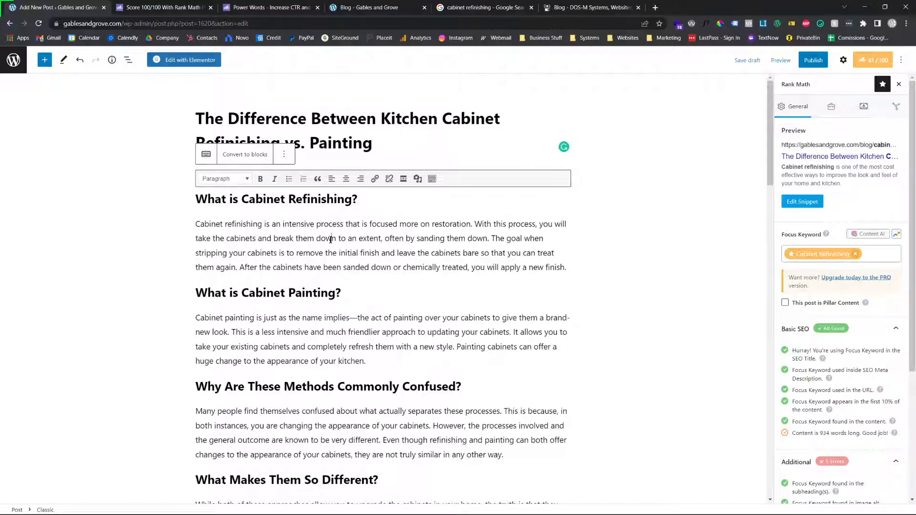
Remove the stray character between "wooden cabinets" and "Painting Offers More Room for Creativity"
{"action": "scroll", "coordinate": [363, 228], "scroll_direction": "down", "scroll_amount": 4}
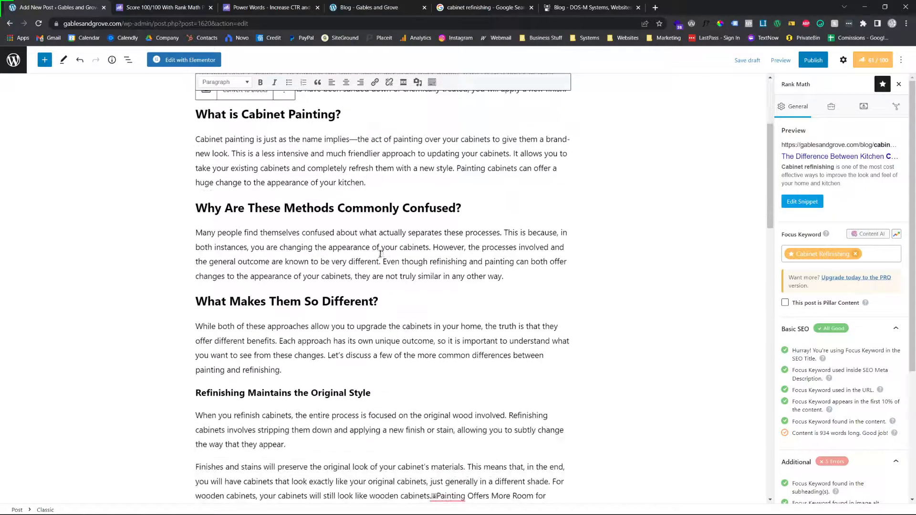
{"action": "scroll", "coordinate": [376, 256], "scroll_direction": "down", "scroll_amount": 5}
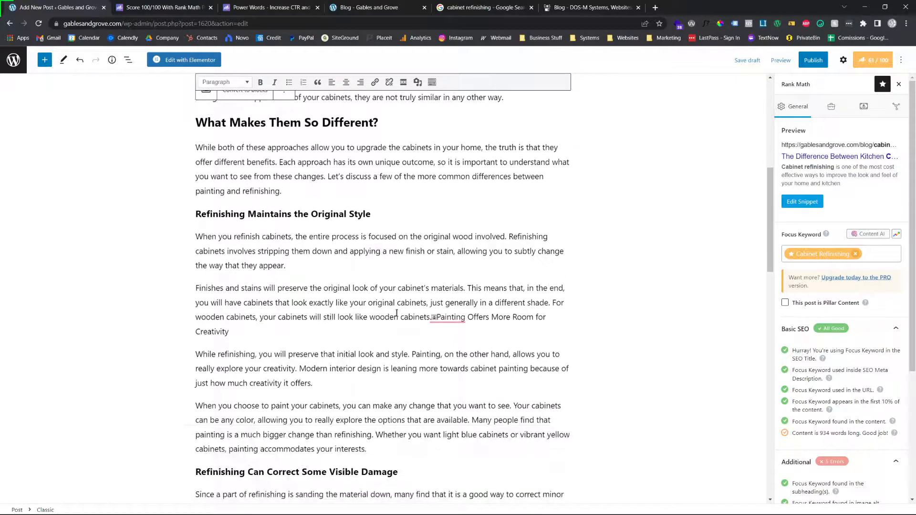
{"action": "right_click", "coordinate": [439, 254]}
{"action": "left_click", "coordinate": [459, 299]}
{"action": "key", "text": "Delete"}
Reword the first sentence under "Refinishing Takes Longer" to begin "The cabinet refinishing process takes much longer", dropping "for cabinets"
{"action": "scroll", "coordinate": [443, 277], "scroll_direction": "down", "scroll_amount": 4}
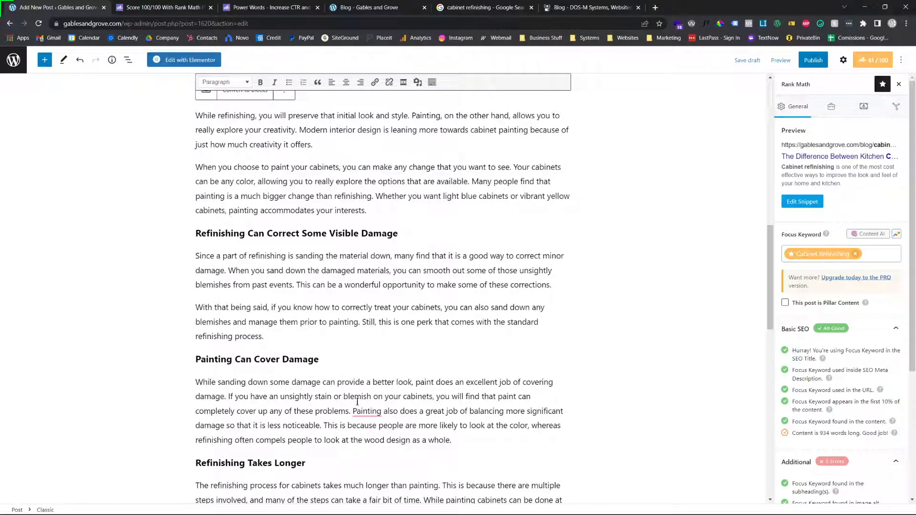
{"action": "scroll", "coordinate": [363, 406], "scroll_direction": "down", "scroll_amount": 3}
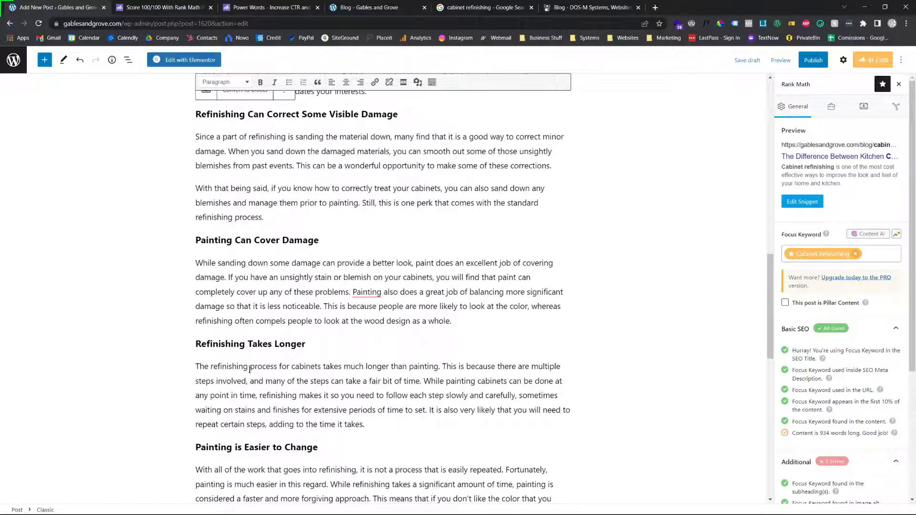
{"action": "double_click", "coordinate": [316, 368]}
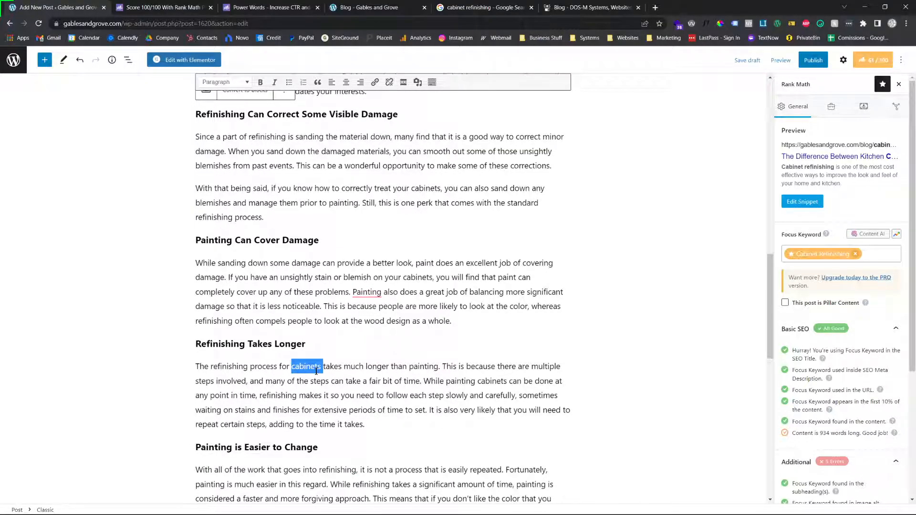
{"action": "key", "text": "BackSpace"}
{"action": "key", "text": "Delete"}
{"action": "key", "text": "Delete"}
{"action": "key", "text": "Delete"}
{"action": "key", "text": "Delete"}
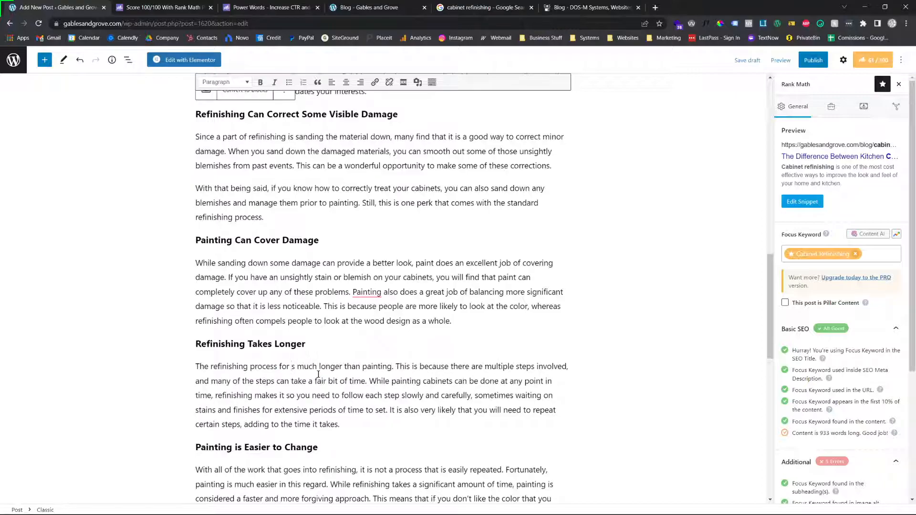
{"action": "key", "text": "BackSpace"}
{"action": "key", "text": "BackSpace"}
{"action": "key", "text": "BackSpace"}
{"action": "key", "text": "BackSpace"}
{"action": "type", "text": "take"}
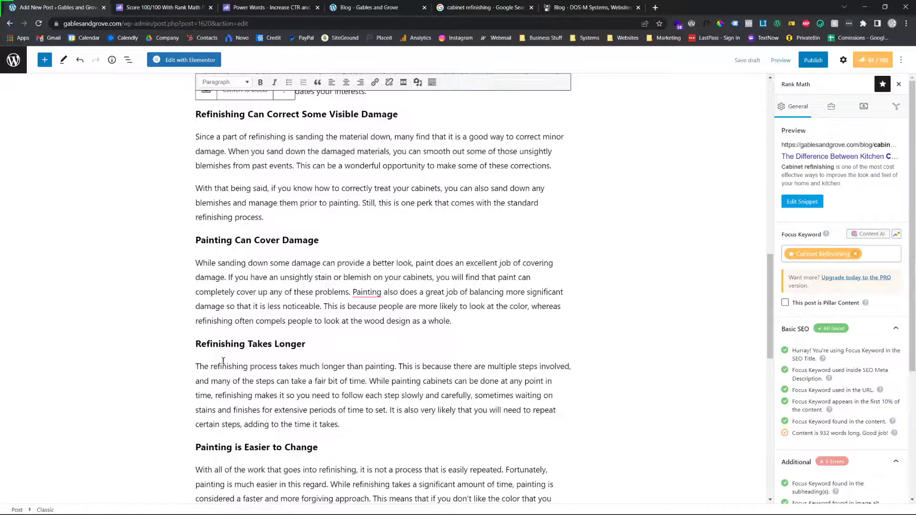
{"action": "left_click", "coordinate": [210, 366]}
{"action": "type", "text": "cabinet"}
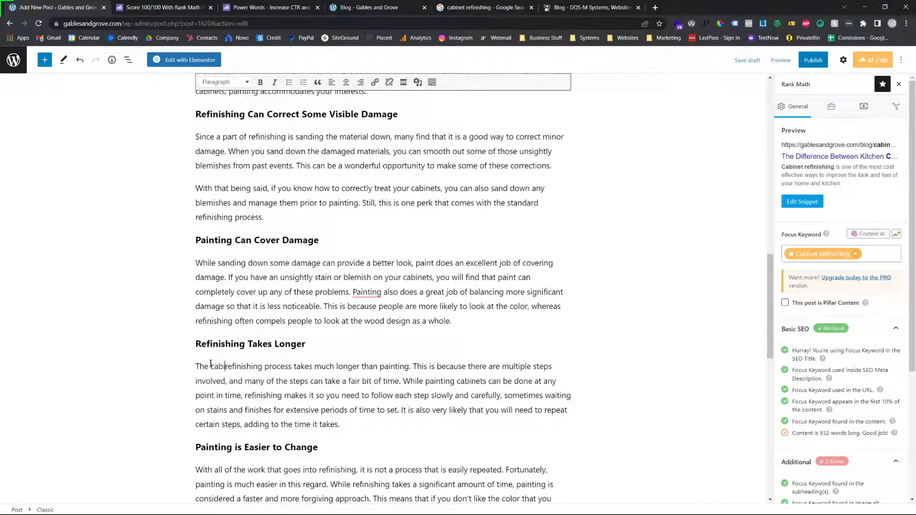
Check the keyword density item and add "cabinet" before "refinishing" in the first sentence under "The Takeaway"
{"action": "scroll", "coordinate": [810, 365], "scroll_direction": "down", "scroll_amount": 3}
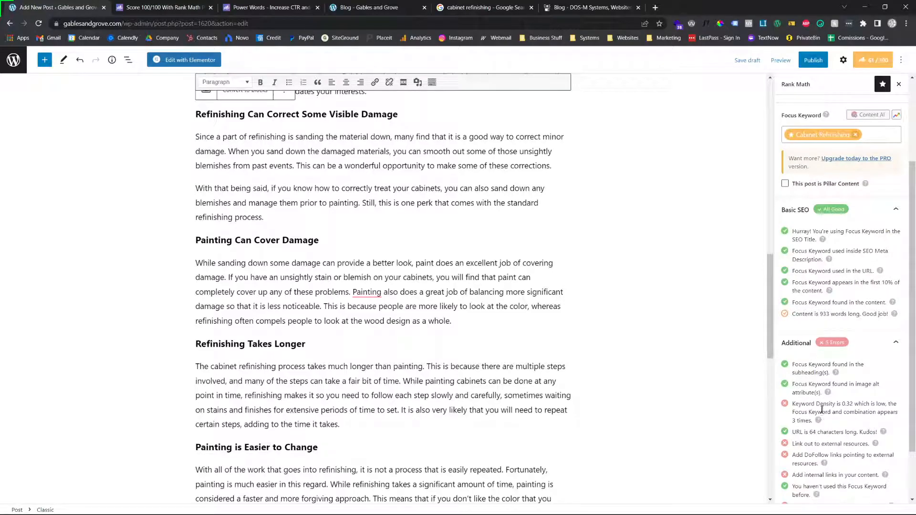
{"action": "scroll", "coordinate": [343, 225], "scroll_direction": "down", "scroll_amount": 7}
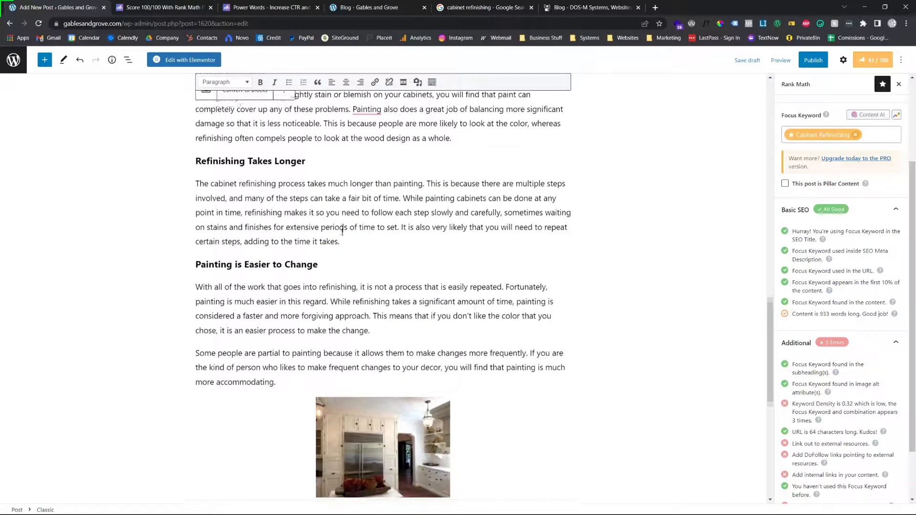
{"action": "scroll", "coordinate": [343, 224], "scroll_direction": "down", "scroll_amount": 3}
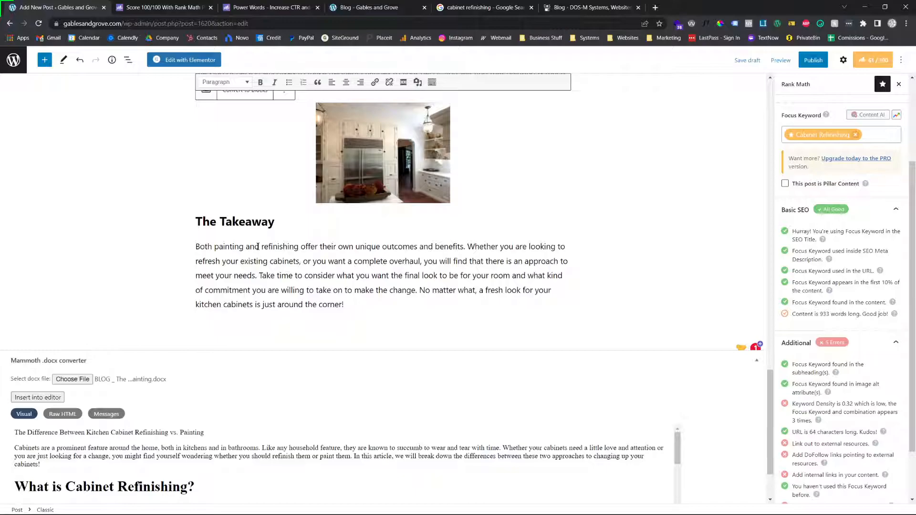
{"action": "left_click", "coordinate": [261, 247]}
{"action": "type", "text": "cabinet"}
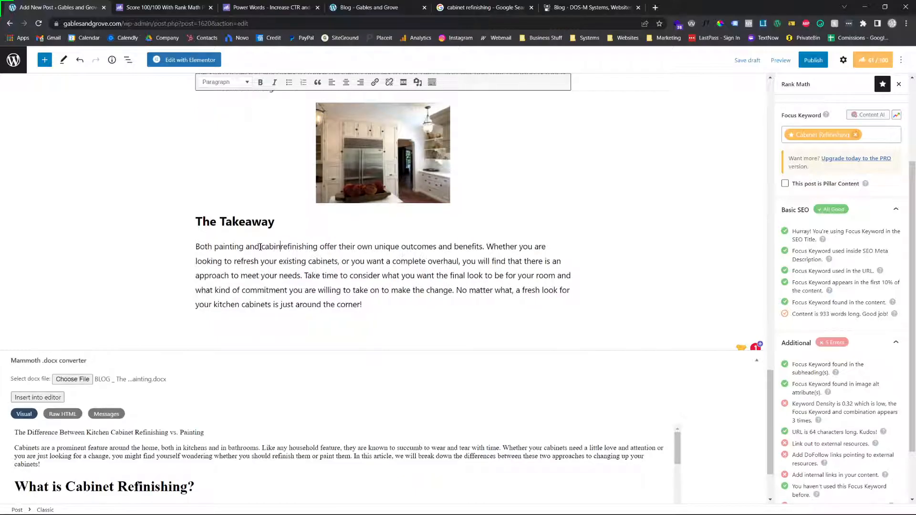
Search the page for "refinishing" to locate every occurrence in the post
{"action": "scroll", "coordinate": [365, 275], "scroll_direction": "up", "scroll_amount": 6}
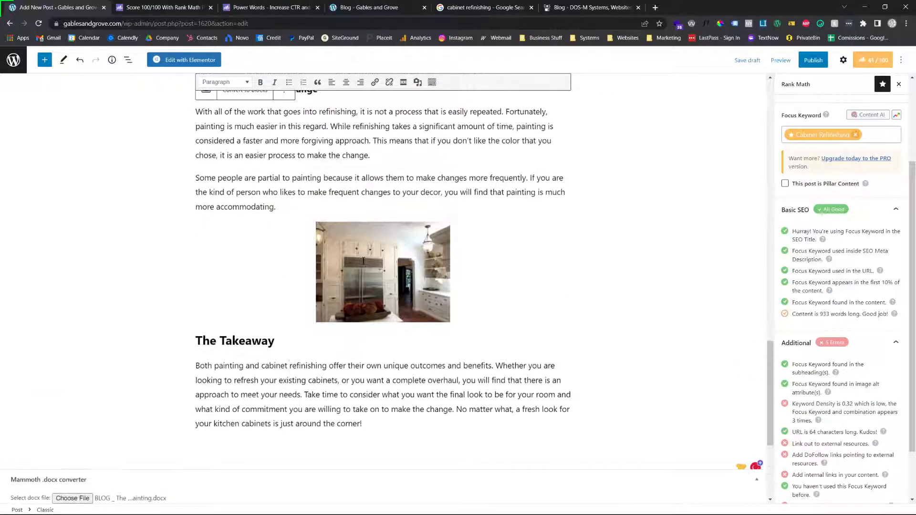
{"action": "scroll", "coordinate": [348, 292], "scroll_direction": "up", "scroll_amount": 2}
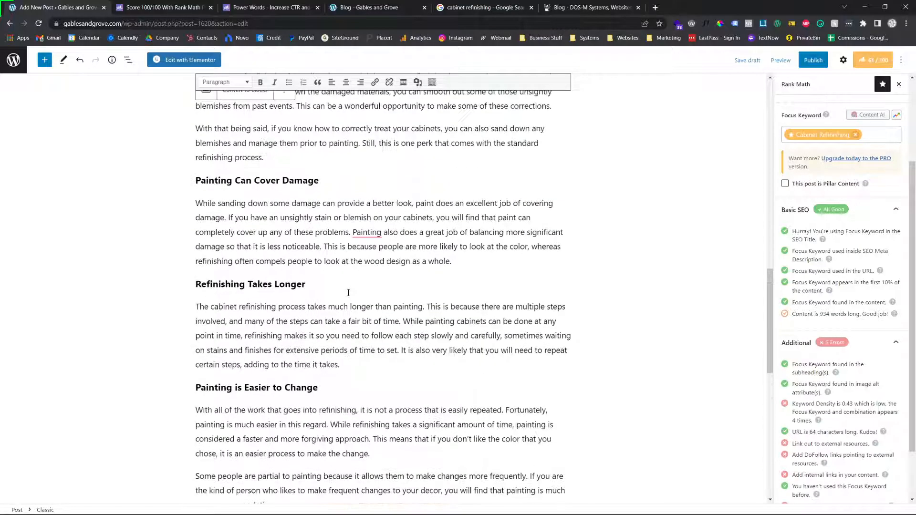
{"action": "key", "text": "ctrl+f"}
{"action": "type", "text": "refinshin"}
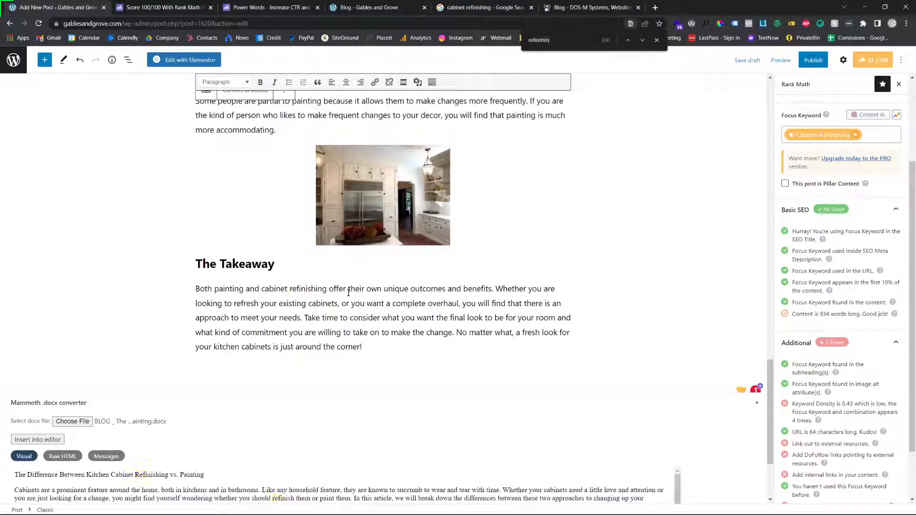
{"action": "key", "text": "BackSpace"}
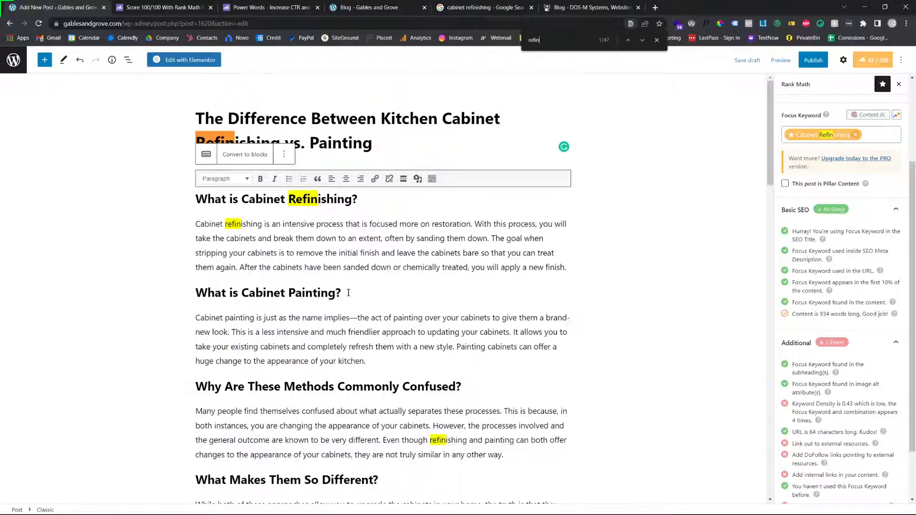
{"action": "type", "text": "ishing"}
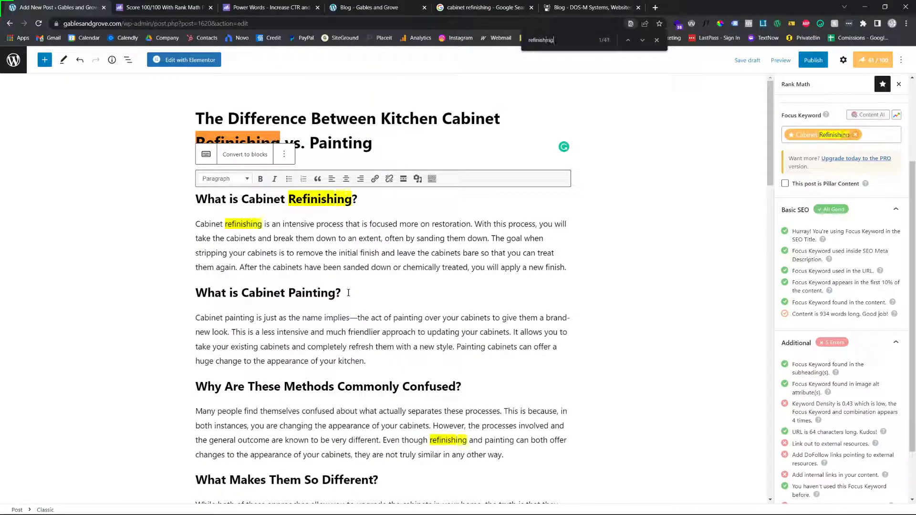
Reword "Refinishing cabinets involves" to "Cabinet refinishing involves" in the first paragraph under "Refinishing Maintains the Original Style"
{"action": "scroll", "coordinate": [374, 336], "scroll_direction": "down", "scroll_amount": 1}
{"action": "scroll", "coordinate": [425, 386], "scroll_direction": "down", "scroll_amount": 2}
{"action": "scroll", "coordinate": [248, 374], "scroll_direction": "down", "scroll_amount": 1}
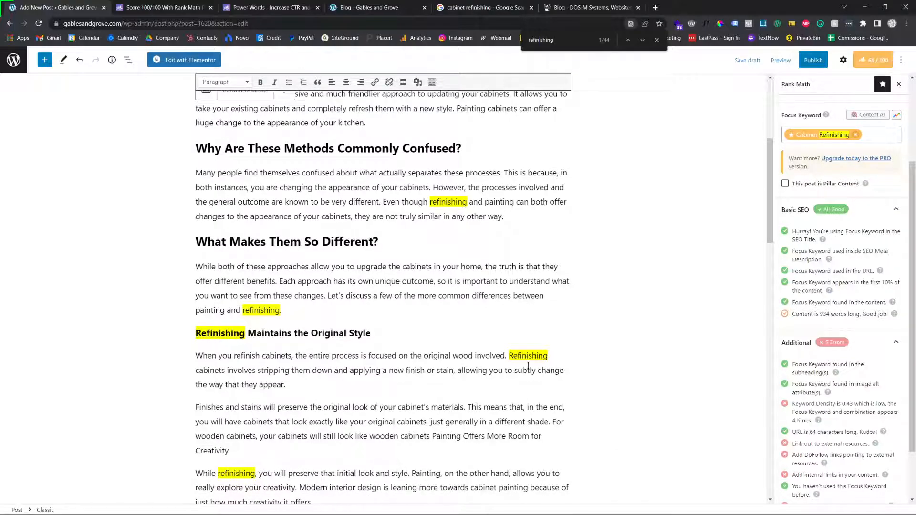
{"action": "double_click", "coordinate": [211, 371]}
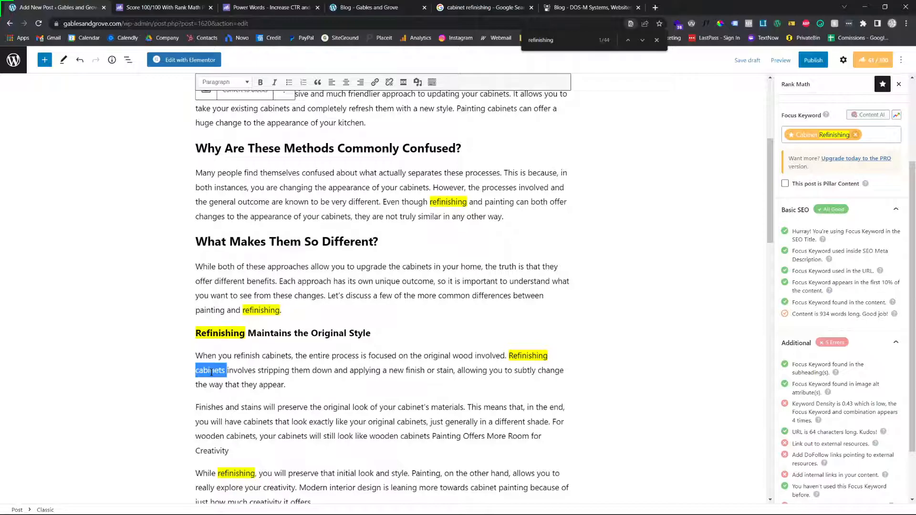
{"action": "key", "text": "BackSpace"}
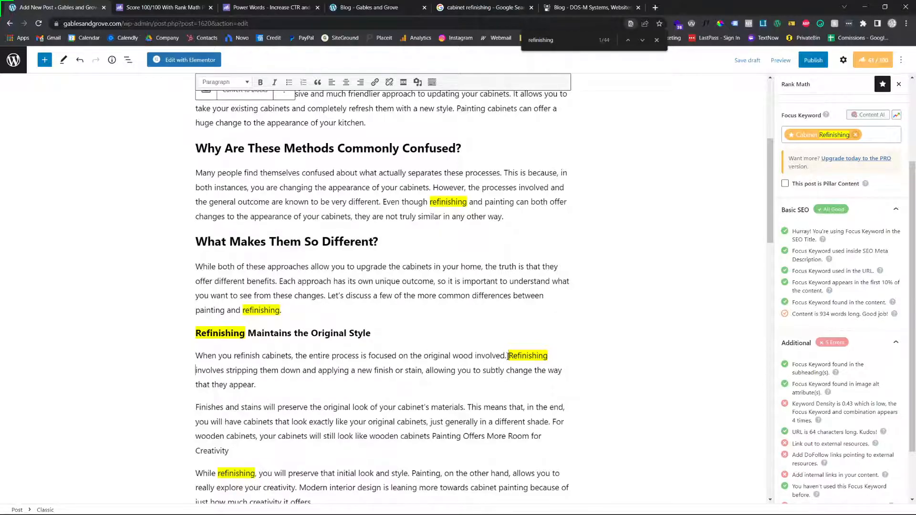
{"action": "left_click", "coordinate": [515, 356]}
{"action": "key", "text": "BackSpace"}
{"action": "type", "text": "Cabinet r"}
Insert "cabinet" before "refinishing" in the sentences beginning "While refinishing, you will preserve" and "Since a part of refinishing is sanding"
{"action": "scroll", "coordinate": [207, 411], "scroll_direction": "down", "scroll_amount": 2}
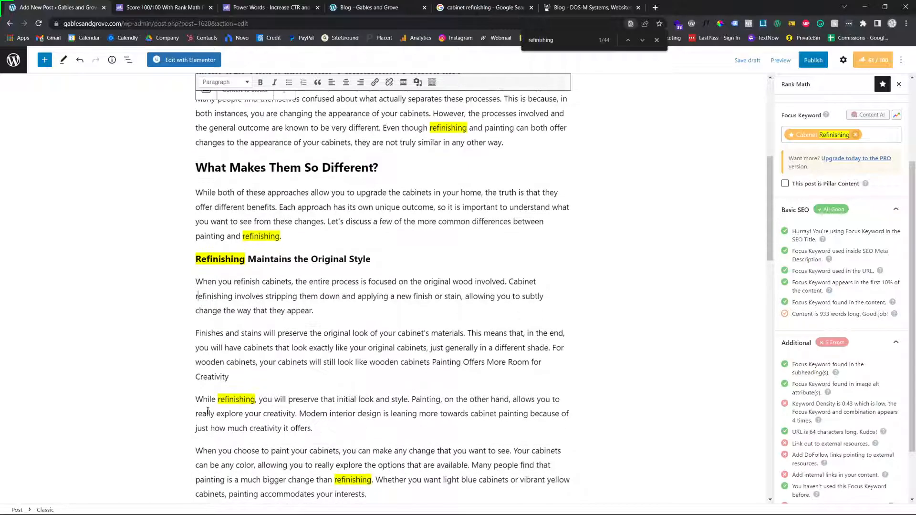
{"action": "left_click", "coordinate": [219, 399]}
{"action": "type", "text": "cabinet"}
{"action": "scroll", "coordinate": [332, 365], "scroll_direction": "down", "scroll_amount": 4}
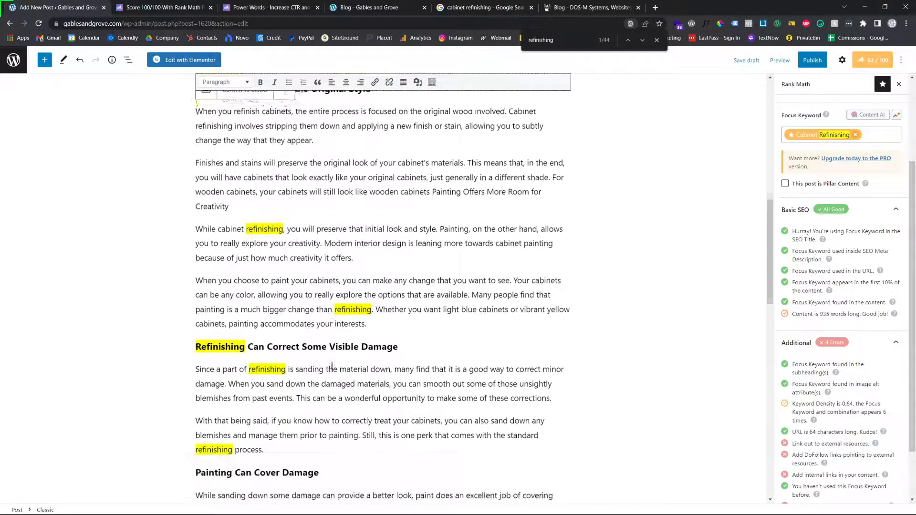
{"action": "left_click", "coordinate": [249, 362]}
{"action": "type", "text": "cabinet"}
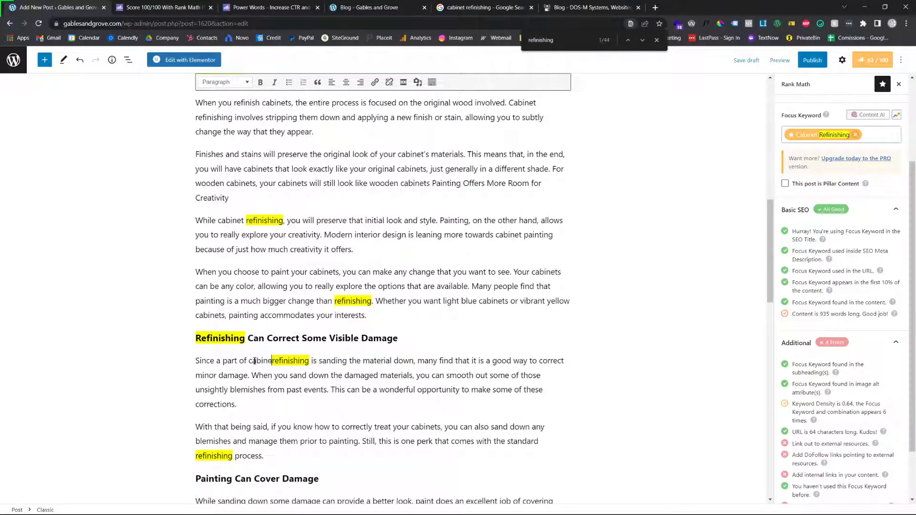
Review the remaining uses of "refinishing" throughout the post alongside Rank Math's keyword density item
{"action": "scroll", "coordinate": [346, 361], "scroll_direction": "down", "scroll_amount": 1}
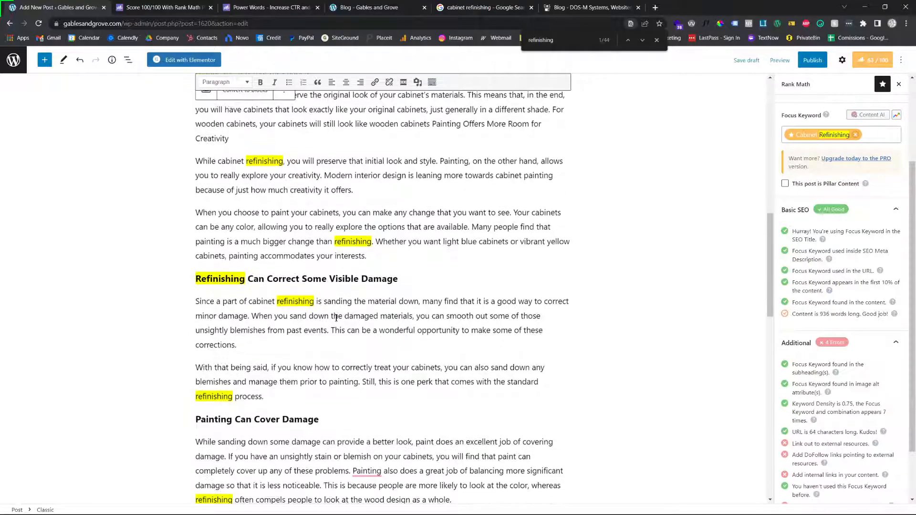
{"action": "scroll", "coordinate": [337, 381], "scroll_direction": "down", "scroll_amount": 1}
{"action": "scroll", "coordinate": [337, 380], "scroll_direction": "down", "scroll_amount": 3}
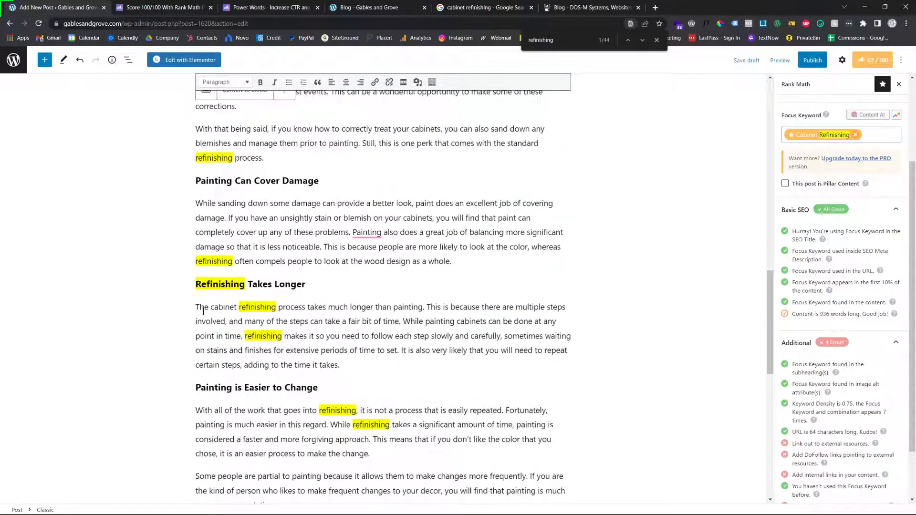
{"action": "scroll", "coordinate": [233, 334], "scroll_direction": "down", "scroll_amount": 1}
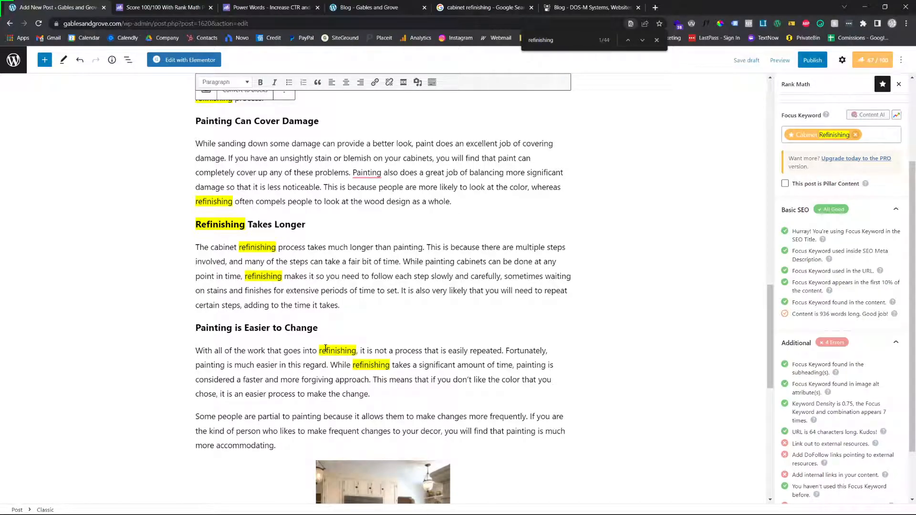
{"action": "scroll", "coordinate": [325, 349], "scroll_direction": "down", "scroll_amount": 1}
{"action": "scroll", "coordinate": [328, 347], "scroll_direction": "up", "scroll_amount": 3}
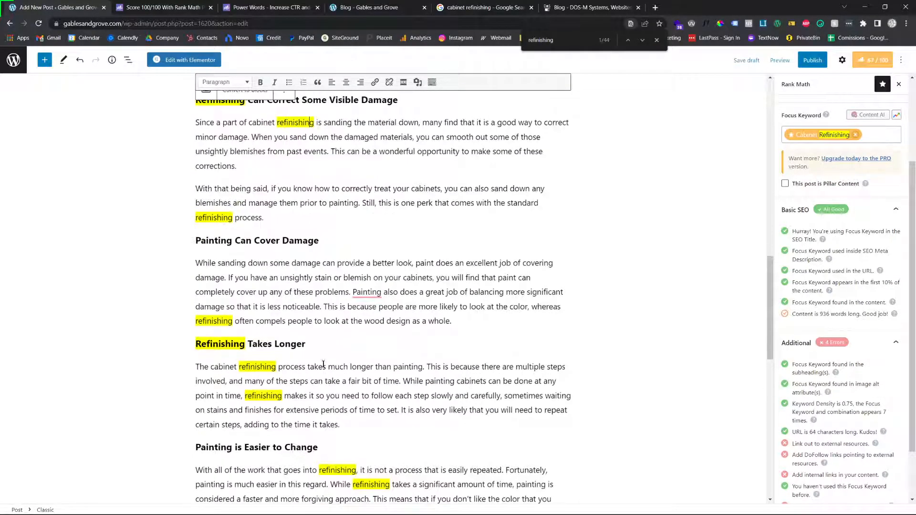
{"action": "right_click", "coordinate": [348, 287]}
{"action": "key", "text": "Escape"}
{"action": "triple_click", "coordinate": [819, 412]}
{"action": "scroll", "coordinate": [551, 264], "scroll_direction": "up", "scroll_amount": 4}
{"action": "scroll", "coordinate": [551, 264], "scroll_direction": "up", "scroll_amount": 10}
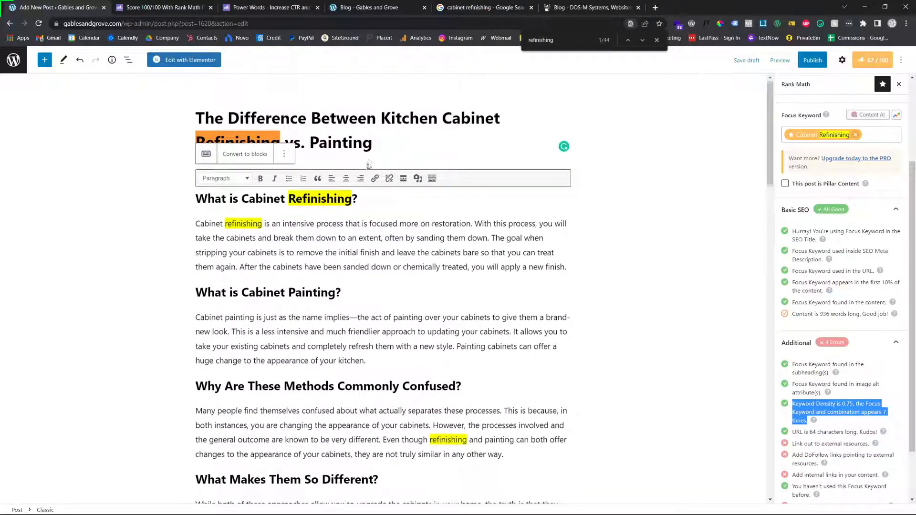
{"action": "scroll", "coordinate": [368, 164], "scroll_direction": "down", "scroll_amount": 20}
{"action": "scroll", "coordinate": [325, 135], "scroll_direction": "up", "scroll_amount": 9}
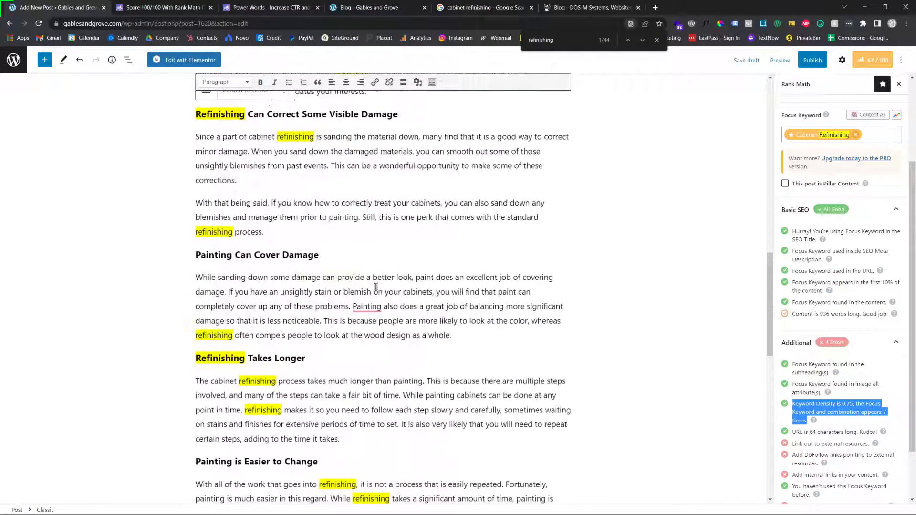
{"action": "scroll", "coordinate": [385, 237], "scroll_direction": "up", "scroll_amount": 1}
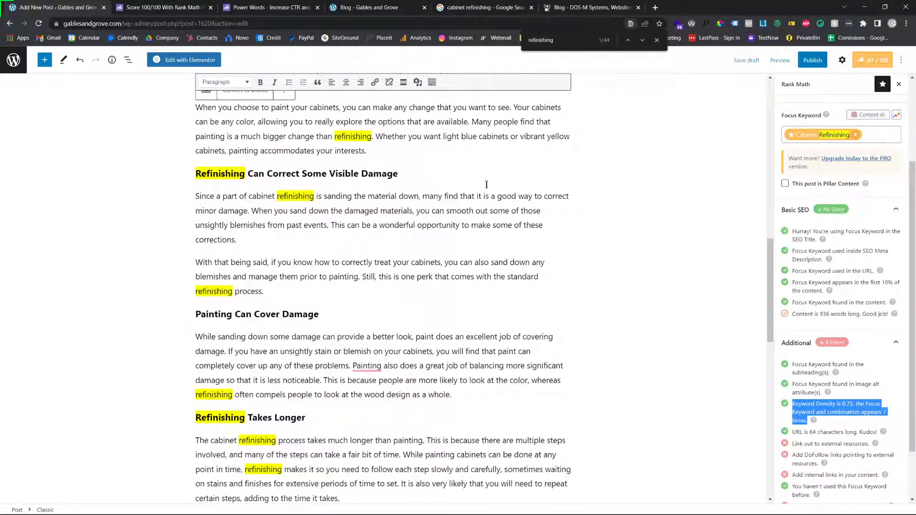
{"action": "scroll", "coordinate": [296, 193], "scroll_direction": "down", "scroll_amount": 2}
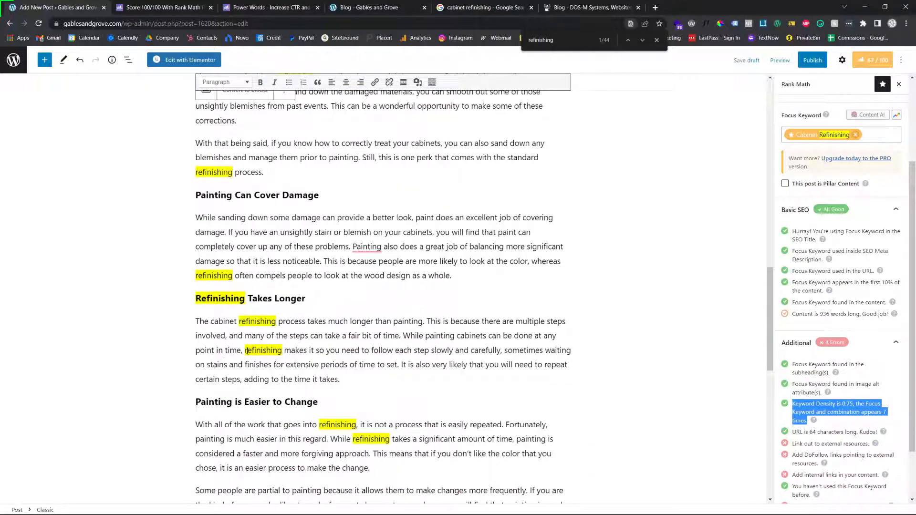
{"action": "scroll", "coordinate": [766, 382], "scroll_direction": "down", "scroll_amount": 1}
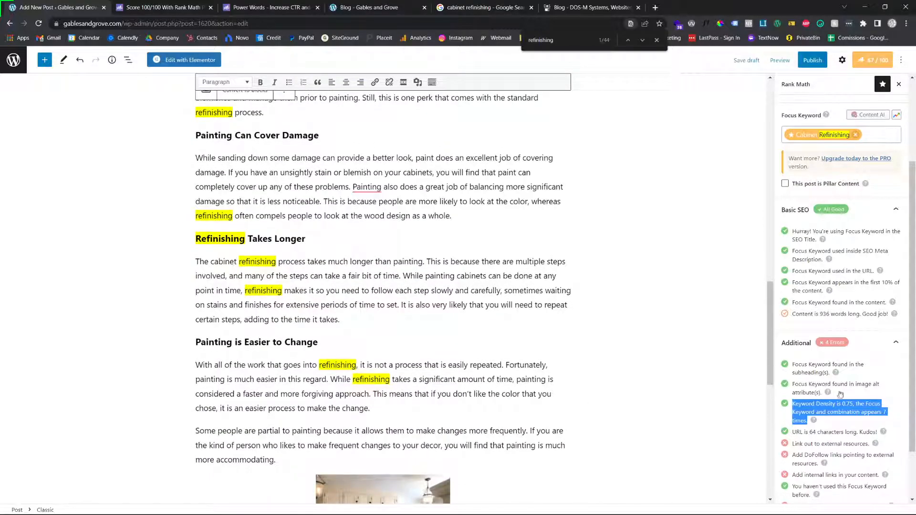
Examine the keyword density figure in Rank Math's Additional checks
{"action": "left_click", "coordinate": [852, 407]}
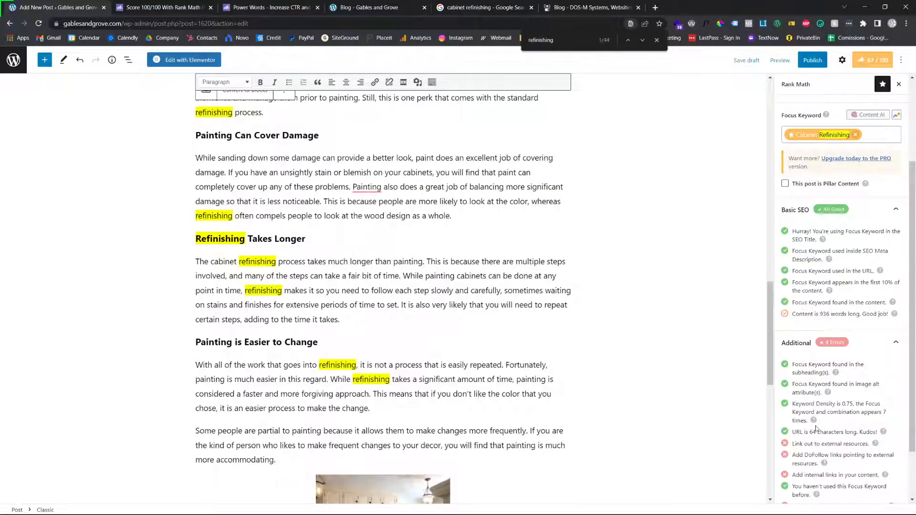
{"action": "double_click", "coordinate": [829, 405]}
{"action": "triple_click", "coordinate": [846, 407]}
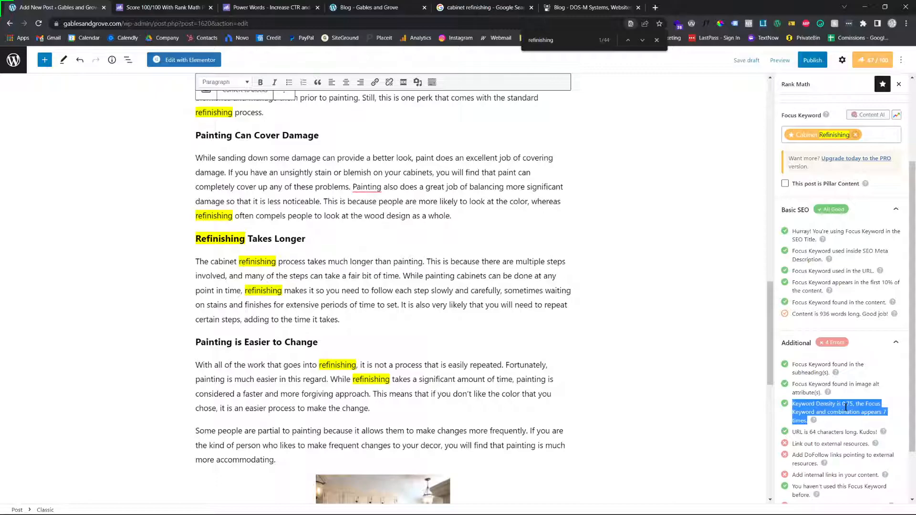
{"action": "triple_click", "coordinate": [847, 405]}
{"action": "double_click", "coordinate": [847, 405]}
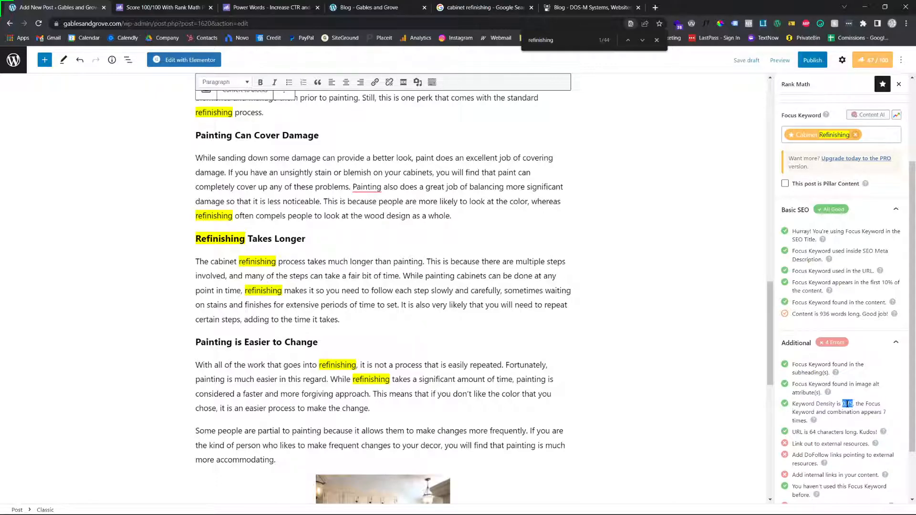
{"action": "left_click", "coordinate": [848, 404]}
{"action": "scroll", "coordinate": [471, 293], "scroll_direction": "down", "scroll_amount": 1}
{"action": "scroll", "coordinate": [469, 289], "scroll_direction": "up", "scroll_amount": 5}
{"action": "scroll", "coordinate": [469, 290], "scroll_direction": "up", "scroll_amount": 3}
{"action": "scroll", "coordinate": [430, 286], "scroll_direction": "up", "scroll_amount": 5}
{"action": "scroll", "coordinate": [367, 285], "scroll_direction": "down", "scroll_amount": 7}
{"action": "scroll", "coordinate": [367, 285], "scroll_direction": "down", "scroll_amount": 2}
{"action": "scroll", "coordinate": [366, 286], "scroll_direction": "up", "scroll_amount": 2}
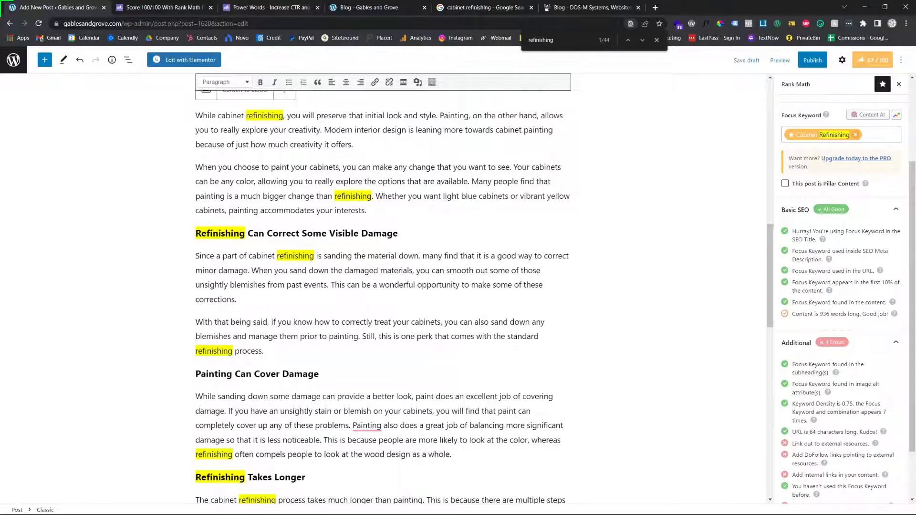
{"action": "scroll", "coordinate": [464, 398], "scroll_direction": "down", "scroll_amount": 6}
{"action": "scroll", "coordinate": [295, 347], "scroll_direction": "up", "scroll_amount": 6}
{"action": "scroll", "coordinate": [499, 285], "scroll_direction": "down", "scroll_amount": 5}
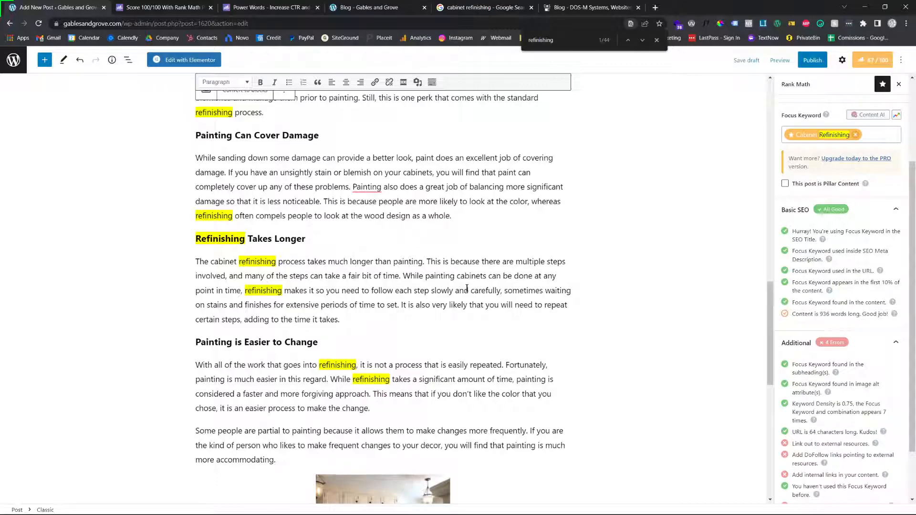
Read the "Link out to external resources" item in Rank Math's Additional checks
{"action": "scroll", "coordinate": [810, 357], "scroll_direction": "down", "scroll_amount": 2}
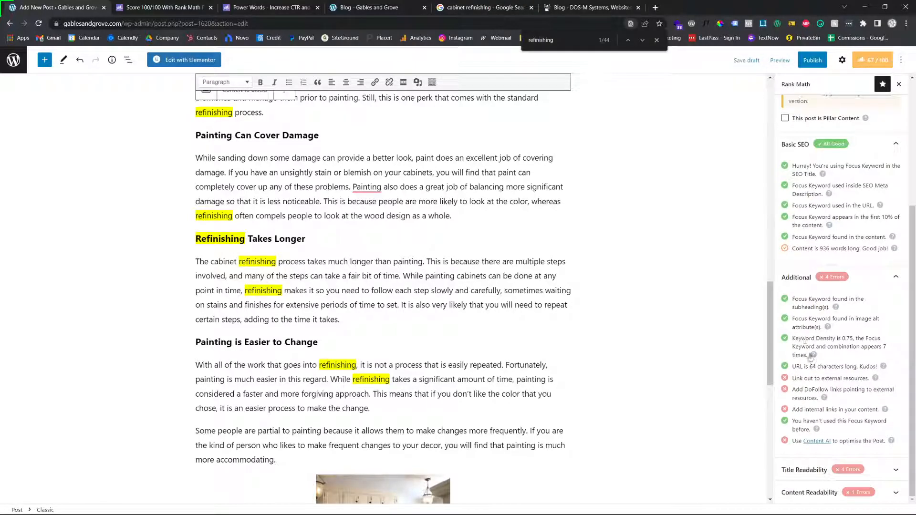
{"action": "double_click", "coordinate": [808, 378]}
{"action": "left_click", "coordinate": [809, 378]}
{"action": "left_click", "coordinate": [810, 378]}
{"action": "triple_click", "coordinate": [809, 379]}
Insert "kitchen" before "cabinet refinishing process" in the first sentence under "Refinishing Takes Longer"
{"action": "scroll", "coordinate": [809, 378], "scroll_direction": "up", "scroll_amount": 5}
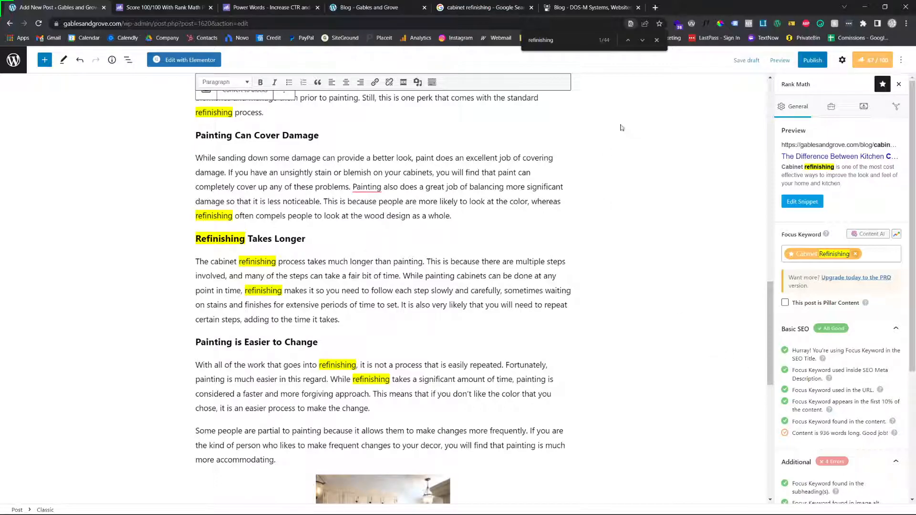
{"action": "left_click", "coordinate": [875, 250]}
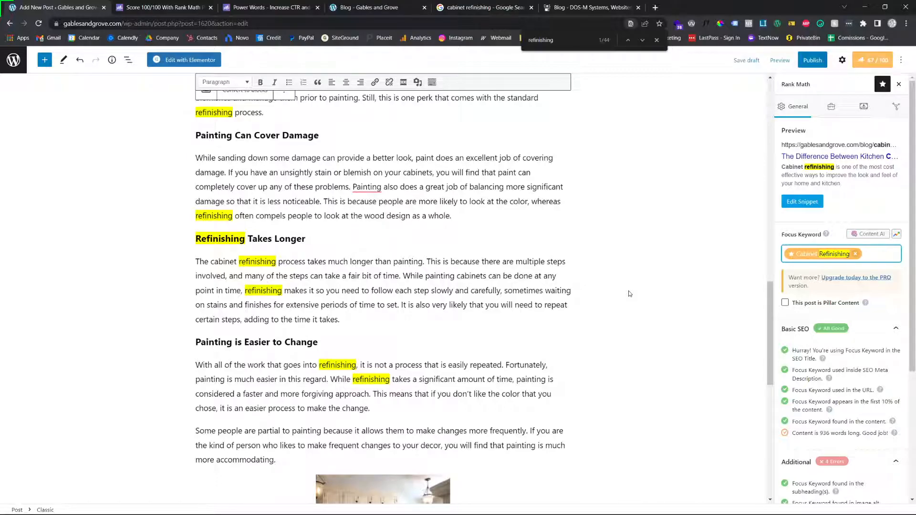
{"action": "scroll", "coordinate": [389, 276], "scroll_direction": "up", "scroll_amount": 8}
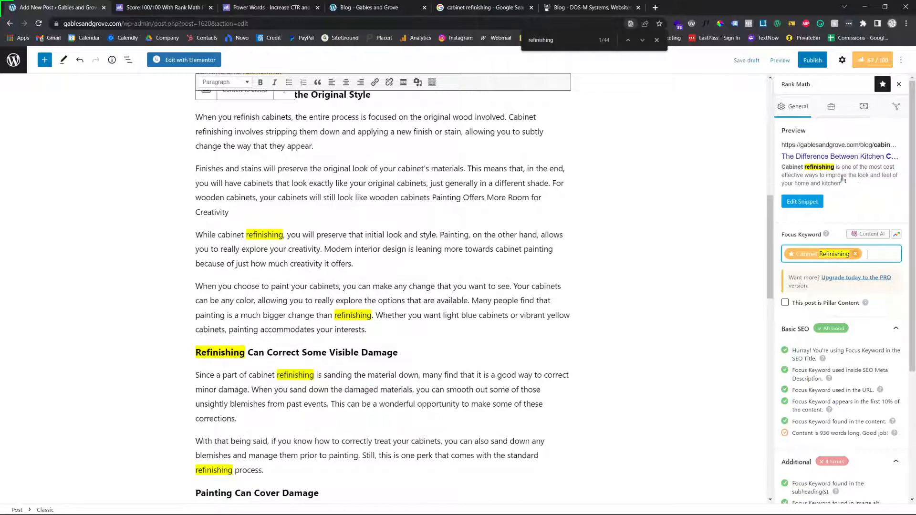
{"action": "scroll", "coordinate": [368, 191], "scroll_direction": "down", "scroll_amount": 3}
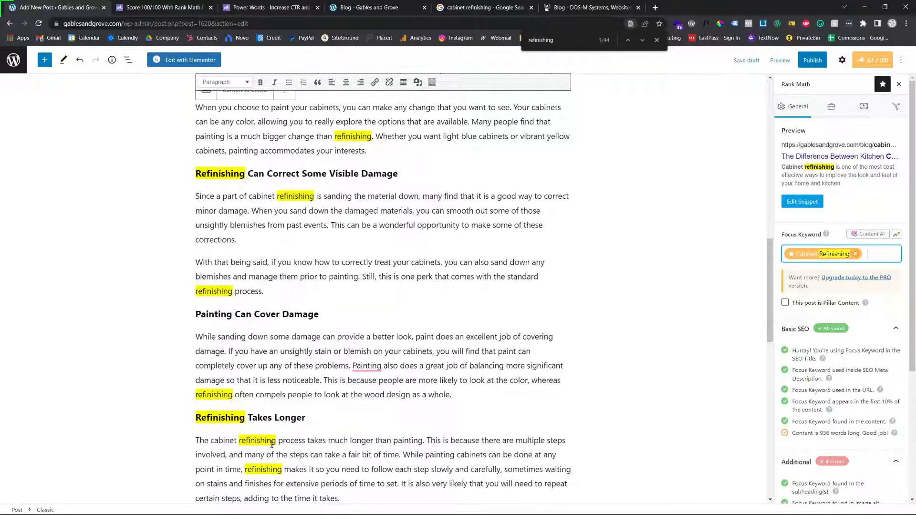
{"action": "left_click", "coordinate": [209, 442]}
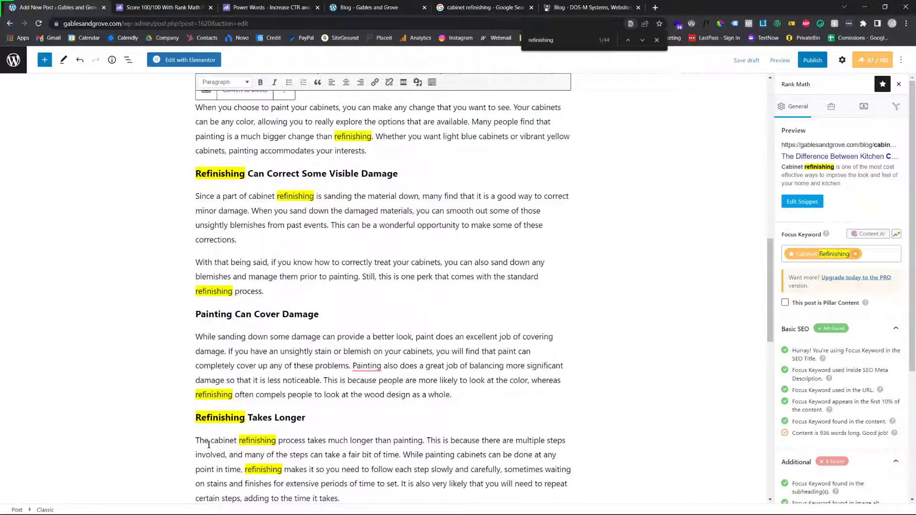
{"action": "type", "text": "kitchen"}
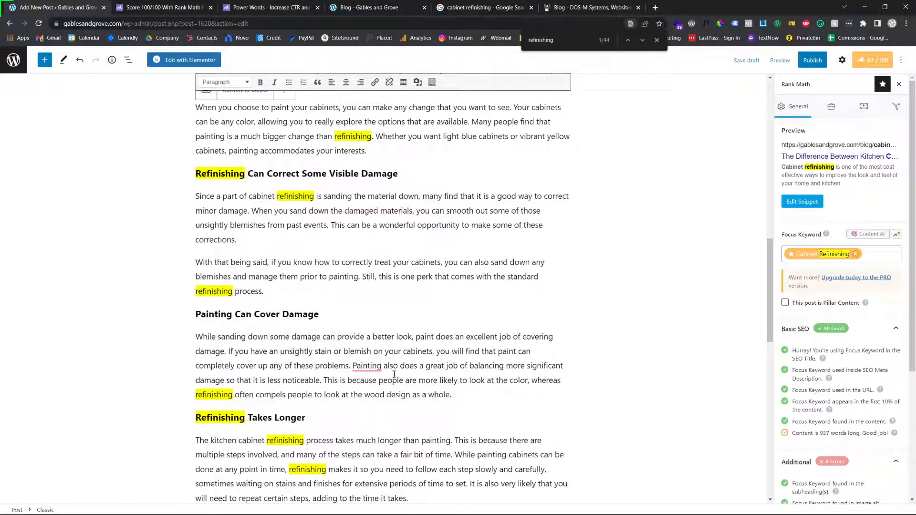
Examine the external resources item in the Additional checks again and scan the post's sections for a suitable place to link
{"action": "scroll", "coordinate": [394, 375], "scroll_direction": "down", "scroll_amount": 2}
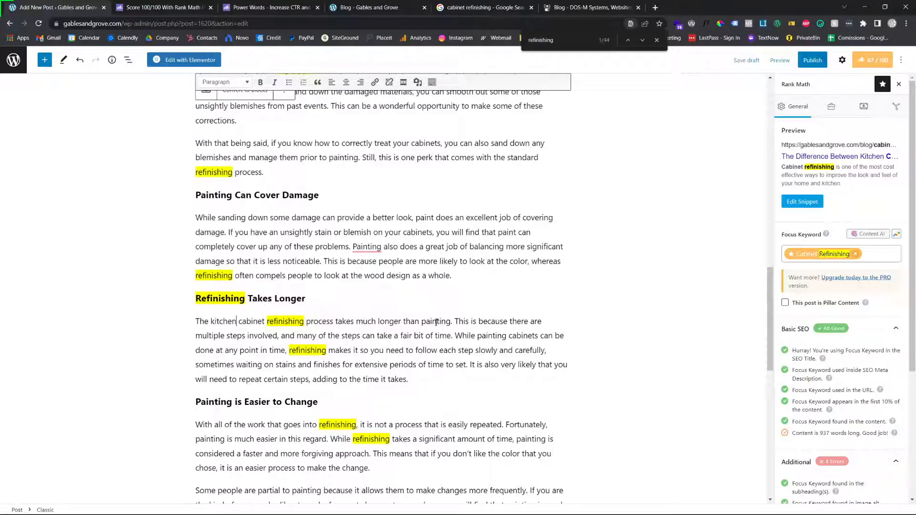
{"action": "scroll", "coordinate": [724, 351], "scroll_direction": "down", "scroll_amount": 1}
{"action": "scroll", "coordinate": [863, 421], "scroll_direction": "down", "scroll_amount": 2}
{"action": "scroll", "coordinate": [863, 421], "scroll_direction": "down", "scroll_amount": 2}
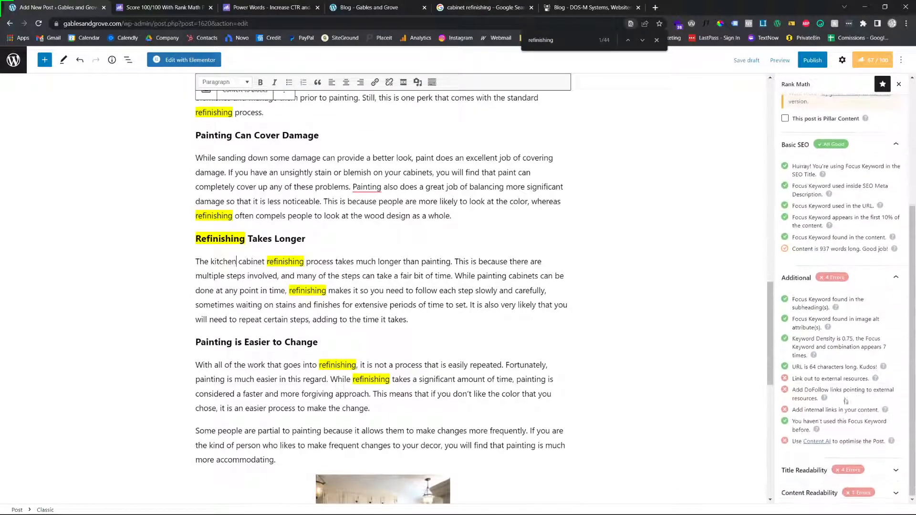
{"action": "triple_click", "coordinate": [829, 378]}
{"action": "triple_click", "coordinate": [828, 378]}
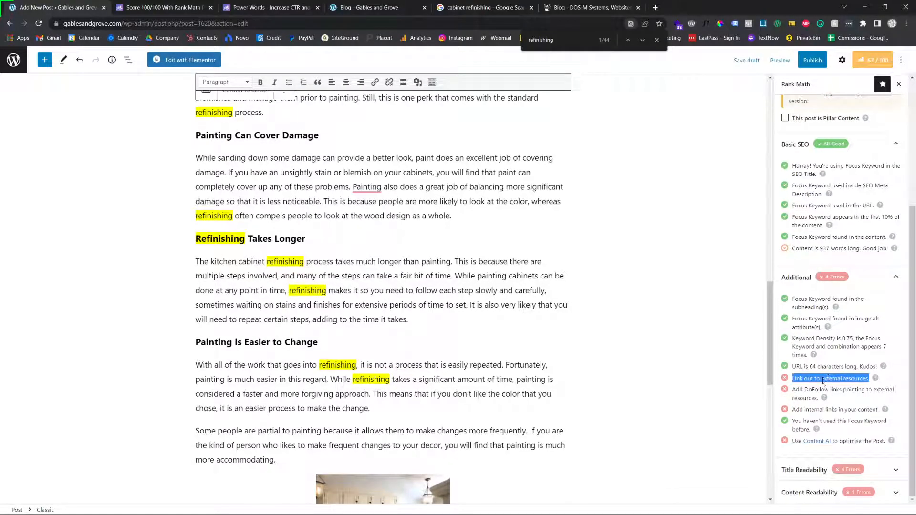
{"action": "triple_click", "coordinate": [827, 379]}
{"action": "scroll", "coordinate": [302, 327], "scroll_direction": "down", "scroll_amount": 4}
{"action": "scroll", "coordinate": [302, 323], "scroll_direction": "up", "scroll_amount": 10}
{"action": "scroll", "coordinate": [310, 334], "scroll_direction": "down", "scroll_amount": 5}
{"action": "scroll", "coordinate": [330, 343], "scroll_direction": "down", "scroll_amount": 4}
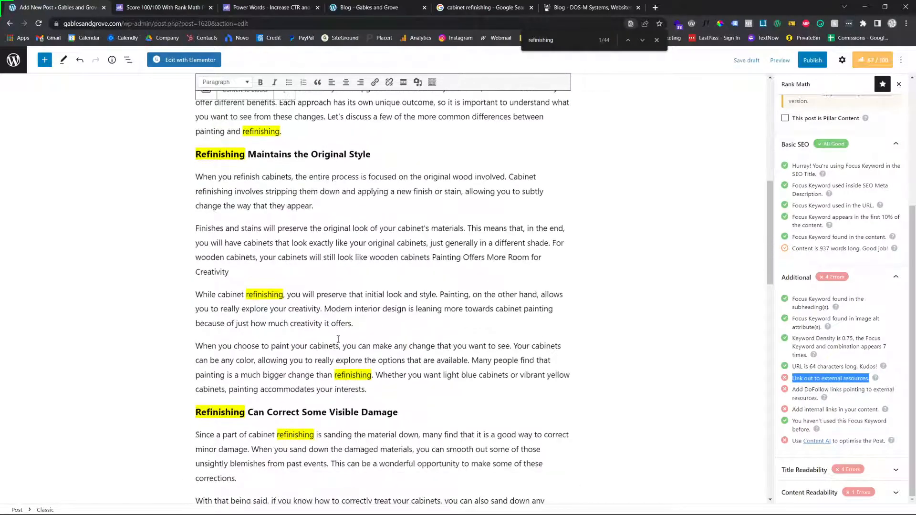
{"action": "scroll", "coordinate": [338, 339], "scroll_direction": "down", "scroll_amount": 5}
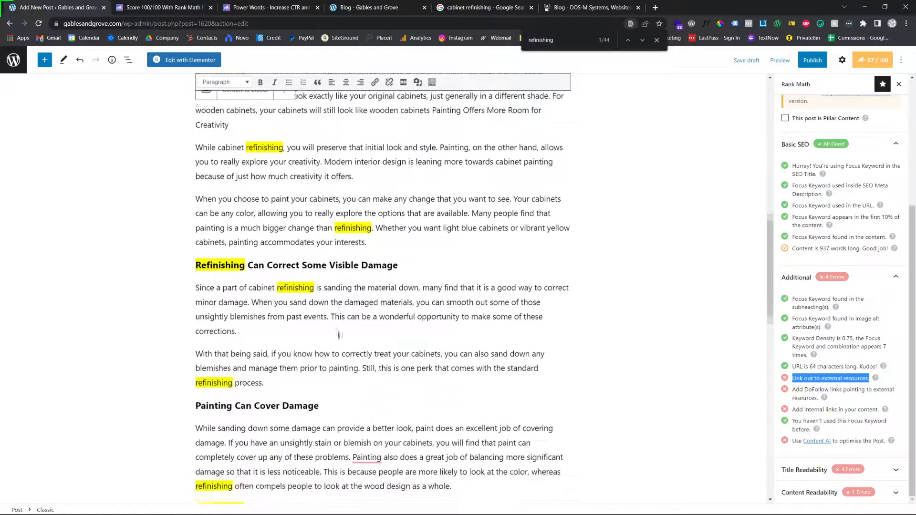
{"action": "scroll", "coordinate": [295, 365], "scroll_direction": "down", "scroll_amount": 5}
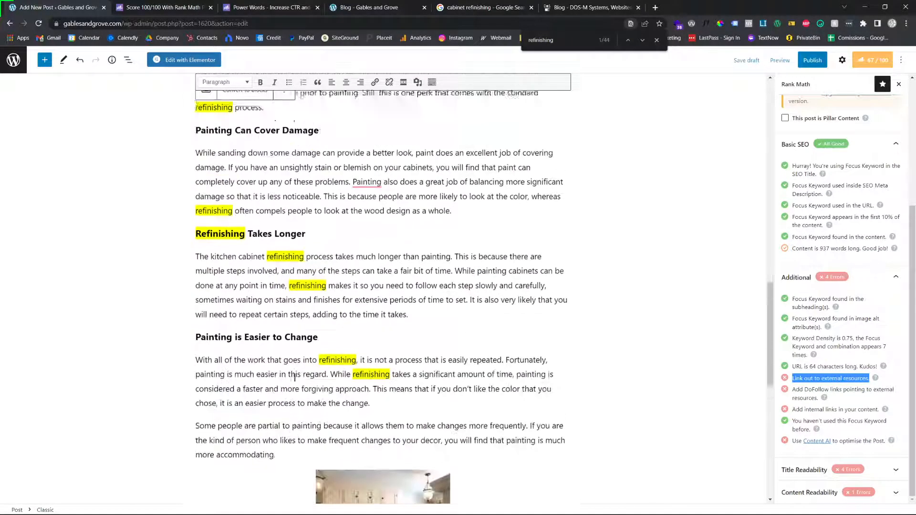
{"action": "scroll", "coordinate": [294, 378], "scroll_direction": "up", "scroll_amount": 3}
{"action": "scroll", "coordinate": [310, 368], "scroll_direction": "up", "scroll_amount": 1}
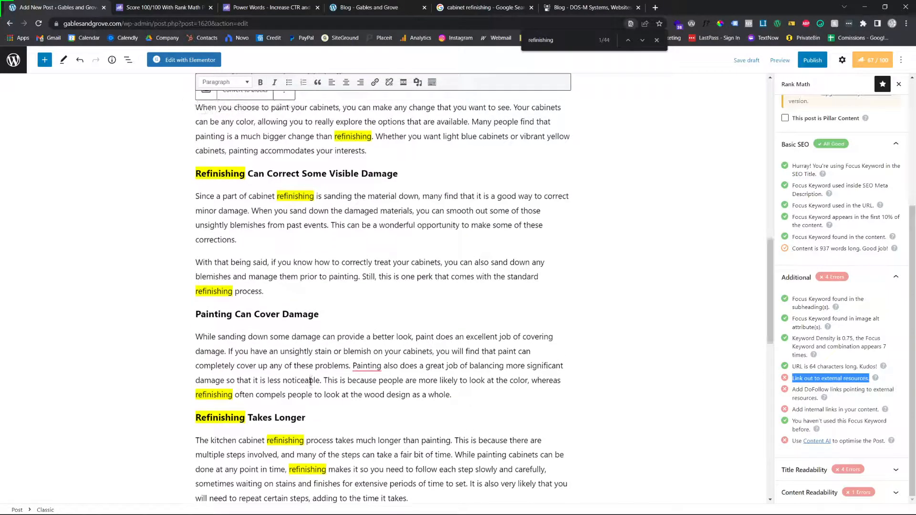
{"action": "left_click", "coordinate": [344, 293]}
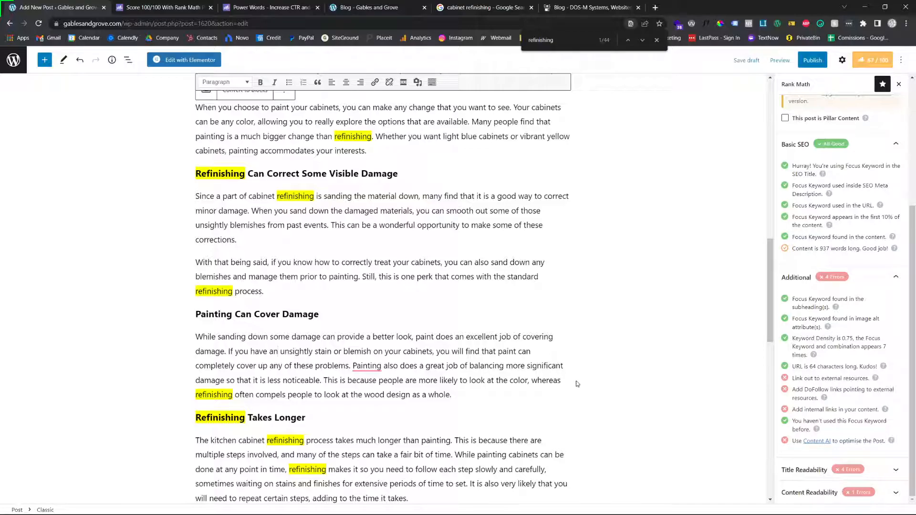
Start a new paragraph after The Takeaway's text reading "If you're interested cabinet refinishing for your home and are located near Miami,"
{"action": "scroll", "coordinate": [513, 321], "scroll_direction": "down", "scroll_amount": 8}
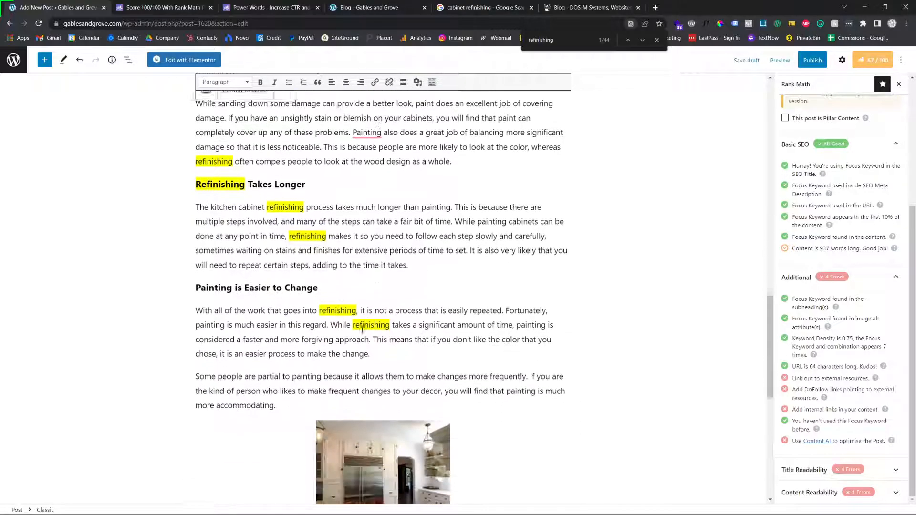
{"action": "scroll", "coordinate": [262, 190], "scroll_direction": "down", "scroll_amount": 1}
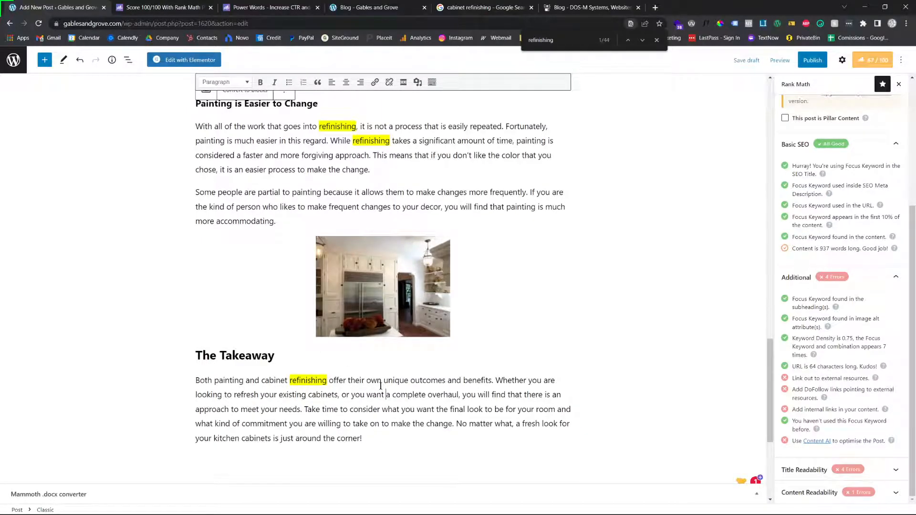
{"action": "scroll", "coordinate": [508, 224], "scroll_direction": "up", "scroll_amount": 20}
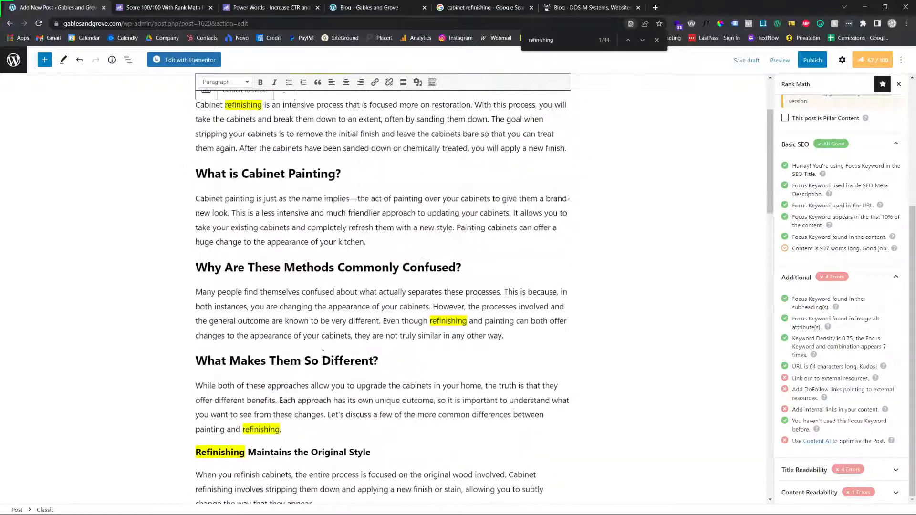
{"action": "scroll", "coordinate": [404, 339], "scroll_direction": "up", "scroll_amount": 1}
{"action": "scroll", "coordinate": [377, 363], "scroll_direction": "down", "scroll_amount": 20}
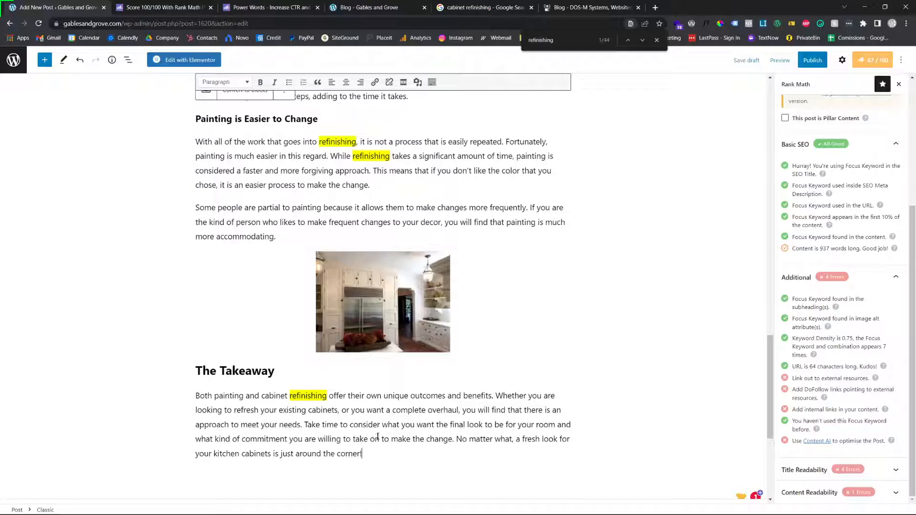
{"action": "scroll", "coordinate": [411, 440], "scroll_direction": "down", "scroll_amount": 1}
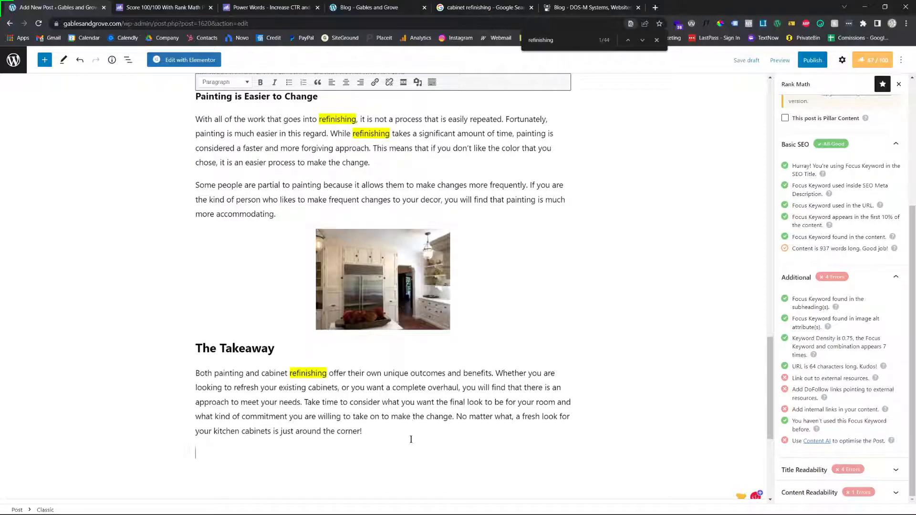
{"action": "key", "text": "BackSpace"}
{"action": "type", "text": "re interested"}
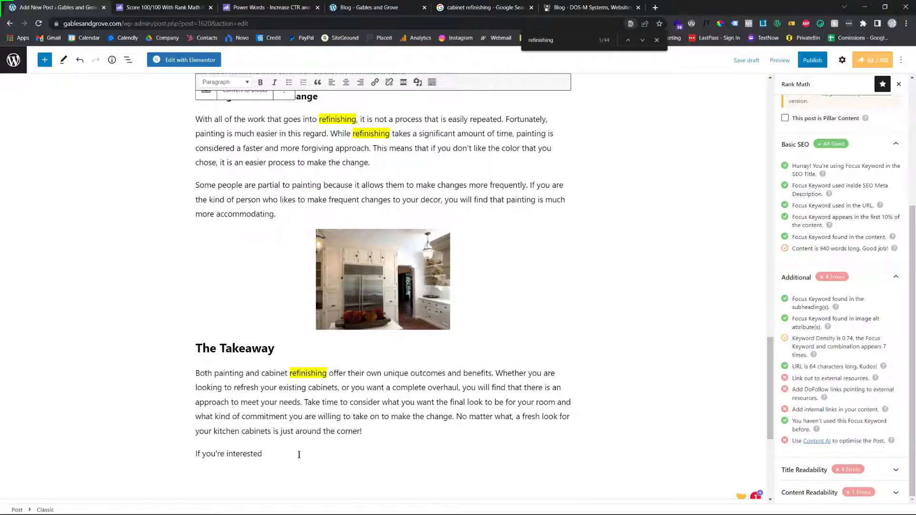
{"action": "type", "text": "cabinet "}
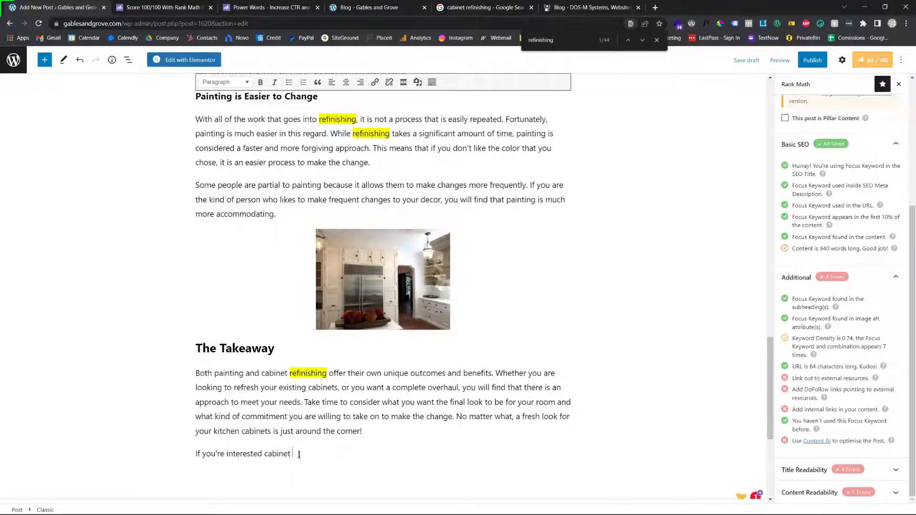
{"action": "type", "text": "refinishing for your home and are located near Miami, please visit out"}
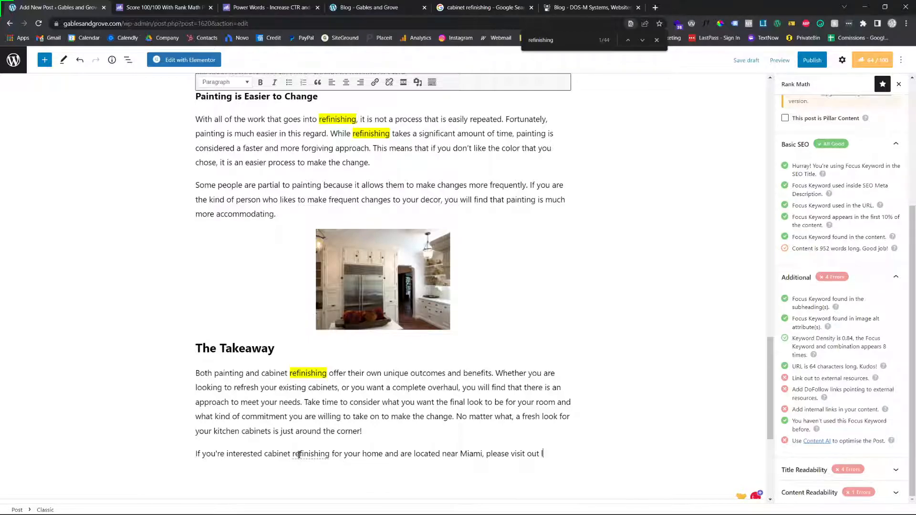
Complete the sentence with "feel free to use our virtual quote form to get started on an estimate."
{"action": "key", "text": "BackSpace"}
{"action": "key", "text": "BackSpace"}
{"action": "key", "text": "BackSpace"}
{"action": "key", "text": "BackSpace"}
{"action": "key", "text": "BackSpace"}
{"action": "key", "text": "BackSpace"}
{"action": "key", "text": "BackSpace"}
{"action": "type", "text": "ree to use our virtual quote for m"}
{"action": "key", "text": "BackSpace"}
{"action": "key", "text": "BackSpace"}
{"action": "key", "text": "BackSpace"}
{"action": "key", "text": "BackSpace"}
{"action": "key", "text": "BackSpace"}
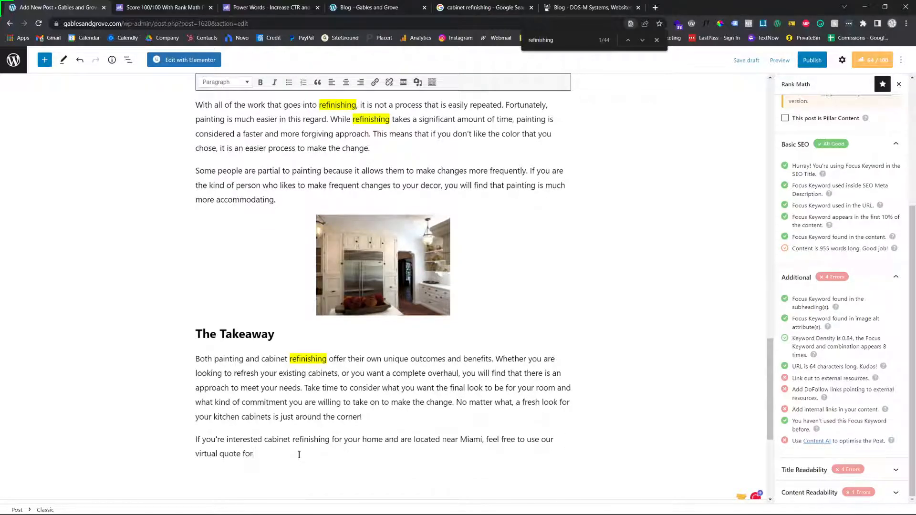
{"action": "type", "text": "m to get started on an estimate "}
{"action": "type", "text": "Also "}
{"action": "type", "text": " check out our 100"}
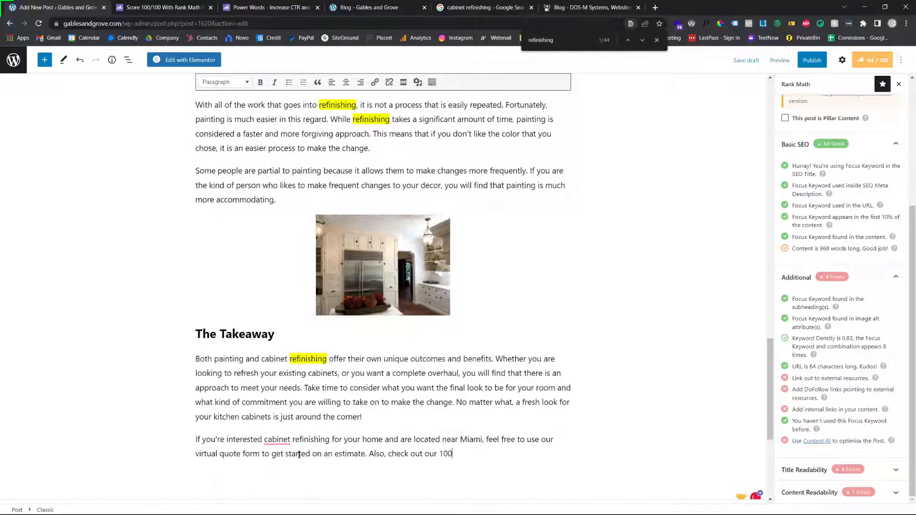
Add the sentence "Also, check out our 100+ google reviews." and correct the grammar to "interested in cabinet refinishing"
{"action": "type", "text": "google reviews."}
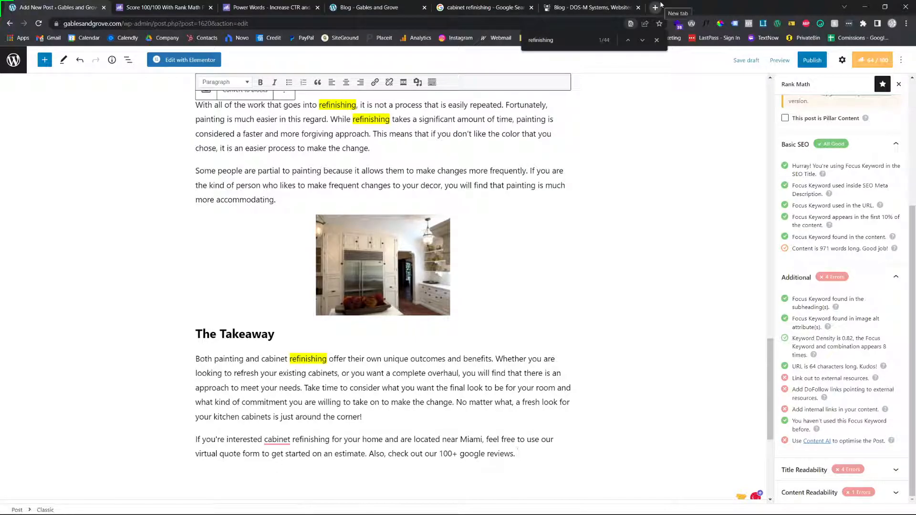
{"action": "right_click", "coordinate": [282, 438]}
{"action": "left_click", "coordinate": [313, 453]}
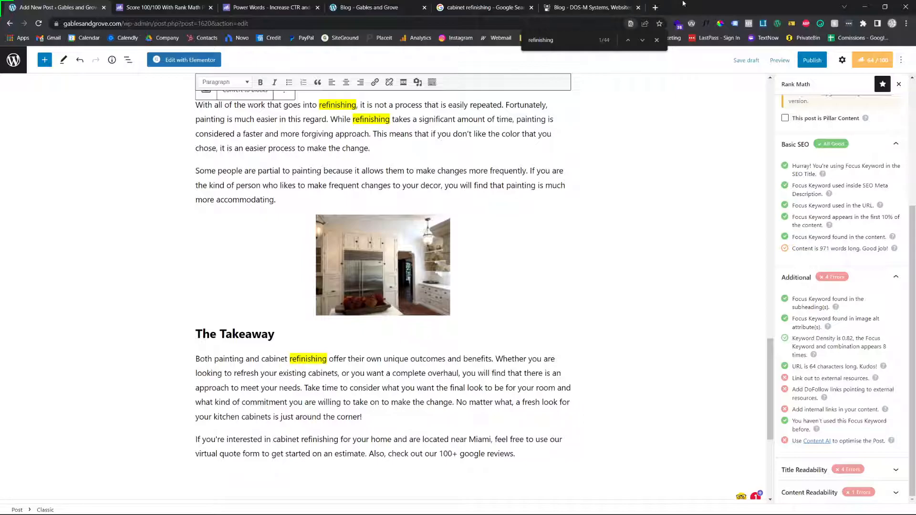
Open gablesandgrove.com in a new tab, go to the virtual quote form from its contact page, and copy that form's URL
{"action": "left_click", "coordinate": [655, 7]}
{"action": "type", "text": "gablesandgrove.com"}
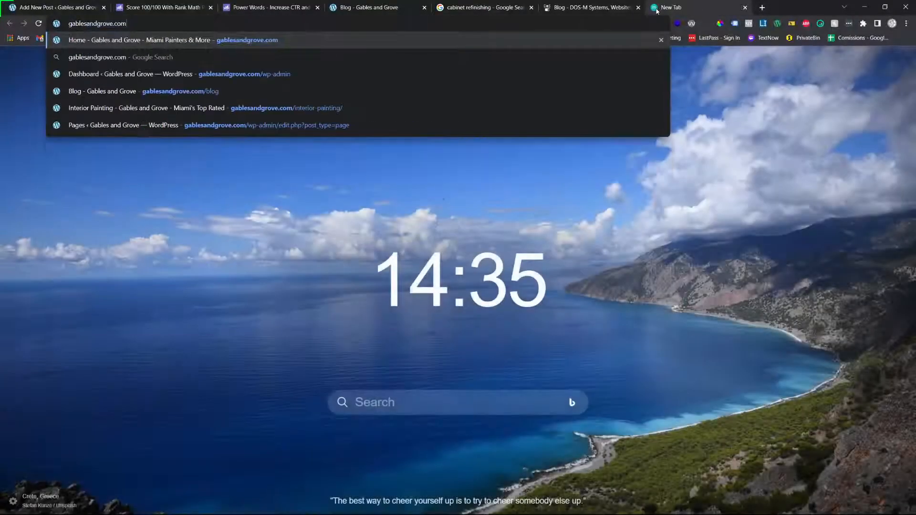
{"action": "key", "text": "Return"}
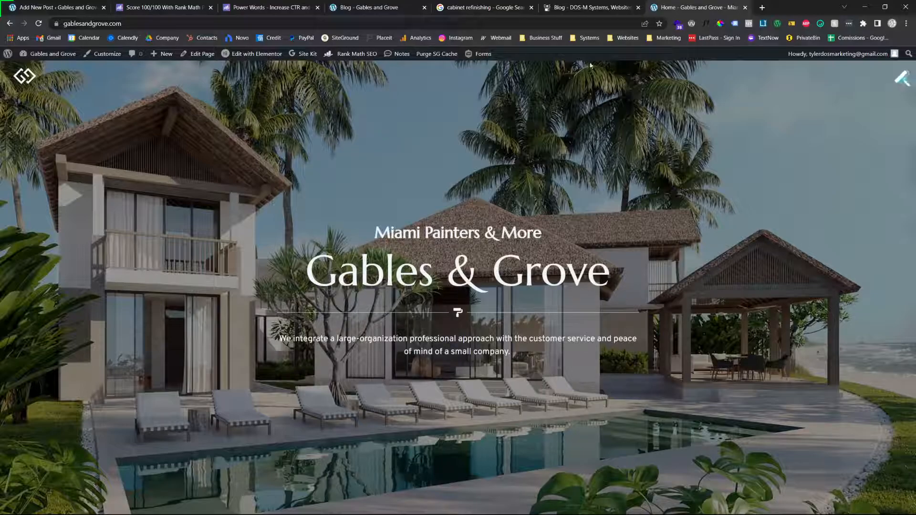
{"action": "left_click", "coordinate": [903, 79]}
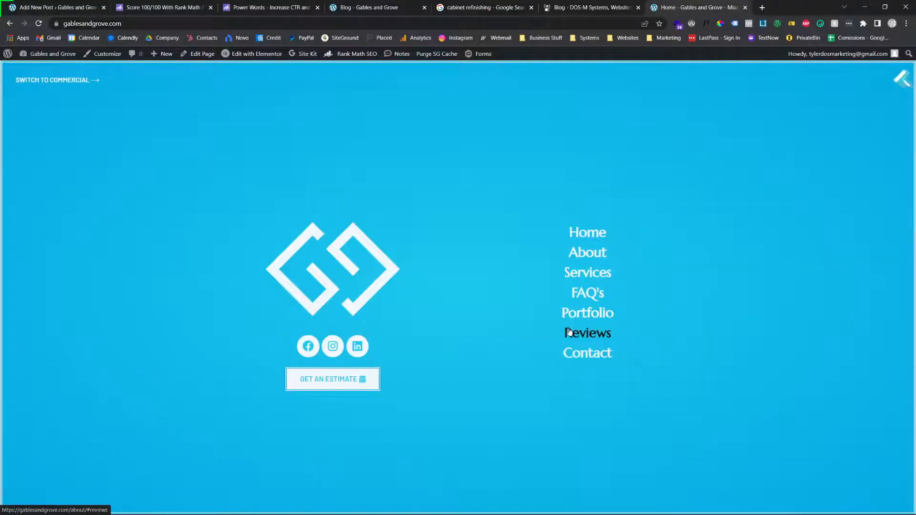
{"action": "left_click", "coordinate": [587, 353]}
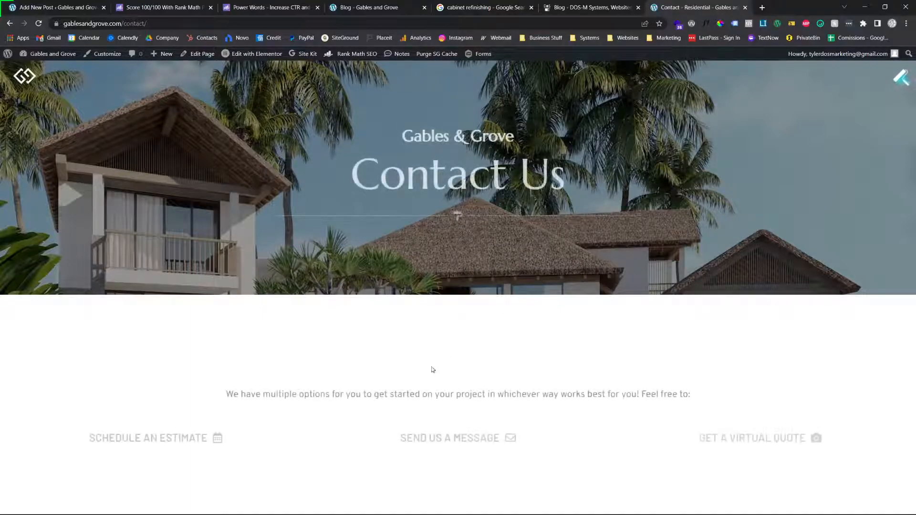
{"action": "left_click", "coordinate": [764, 440]}
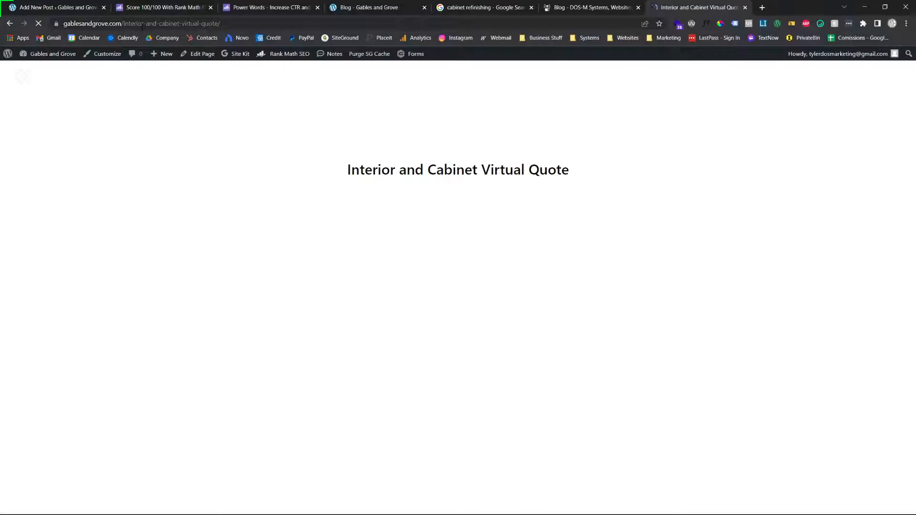
{"action": "left_click", "coordinate": [142, 23]}
{"action": "key", "text": "ctrl+c"}
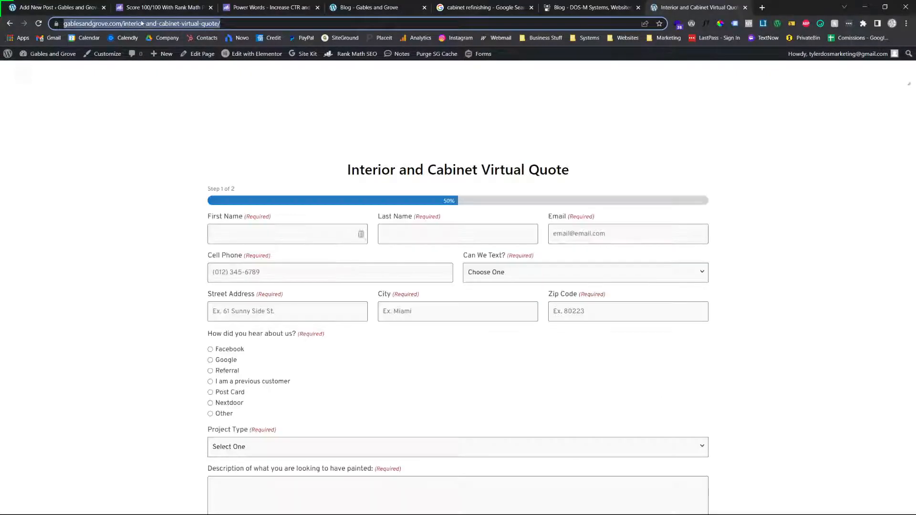
{"action": "key", "text": "BackSpace"}
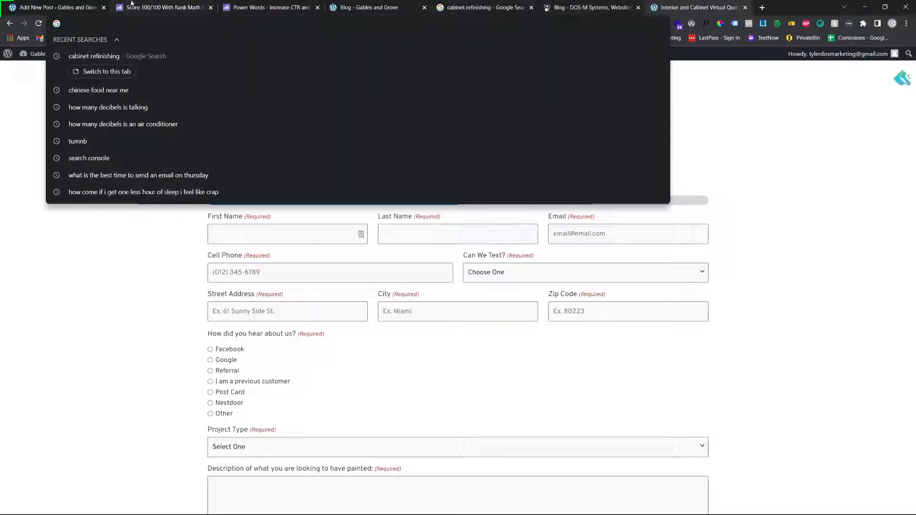
Link "virtual quote form" in the post's closing paragraph to gablesandgrove.com/interior-and-cabinet-virtual-quote
{"action": "left_click", "coordinate": [91, 7]}
{"action": "left_click", "coordinate": [339, 440]}
{"action": "left_click_drag", "start_coordinate": [259, 454], "coordinate": [195, 456]}
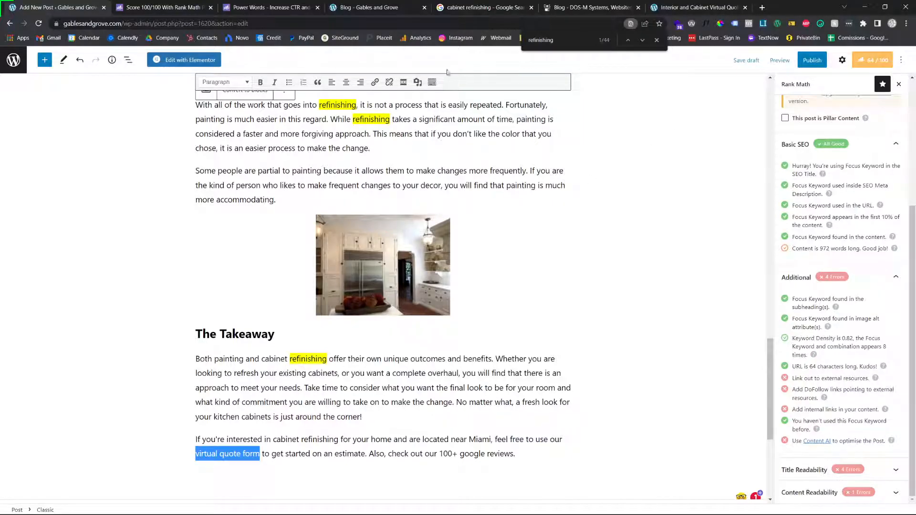
{"action": "left_click", "coordinate": [375, 82]}
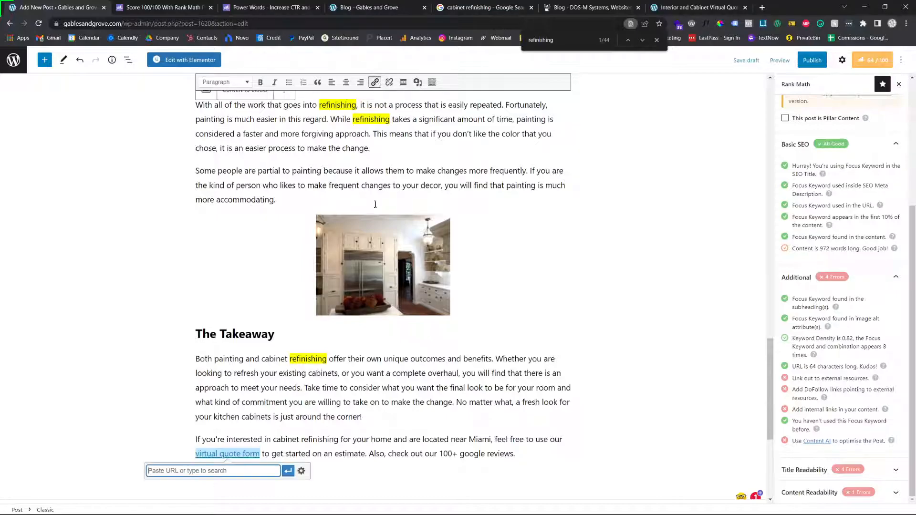
{"action": "key", "text": "ctrl+v"}
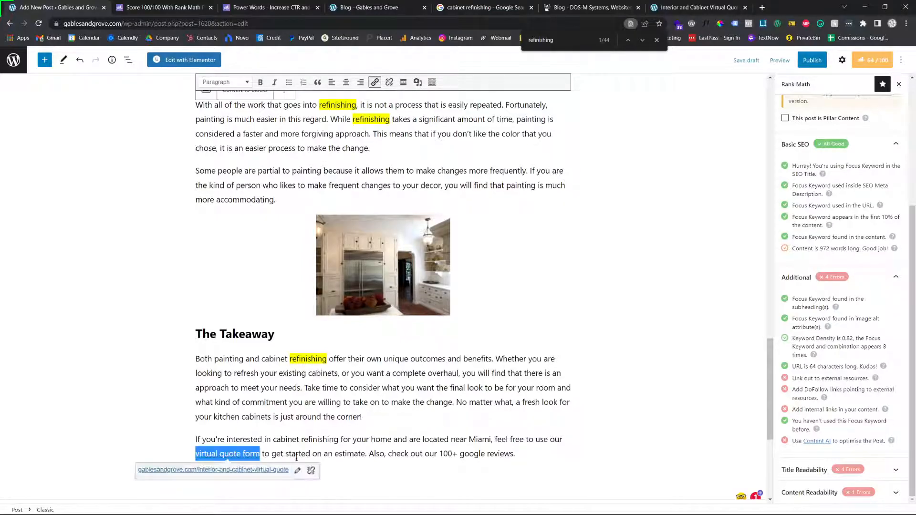
{"action": "left_click", "coordinate": [289, 472]}
{"action": "left_click", "coordinate": [259, 453]}
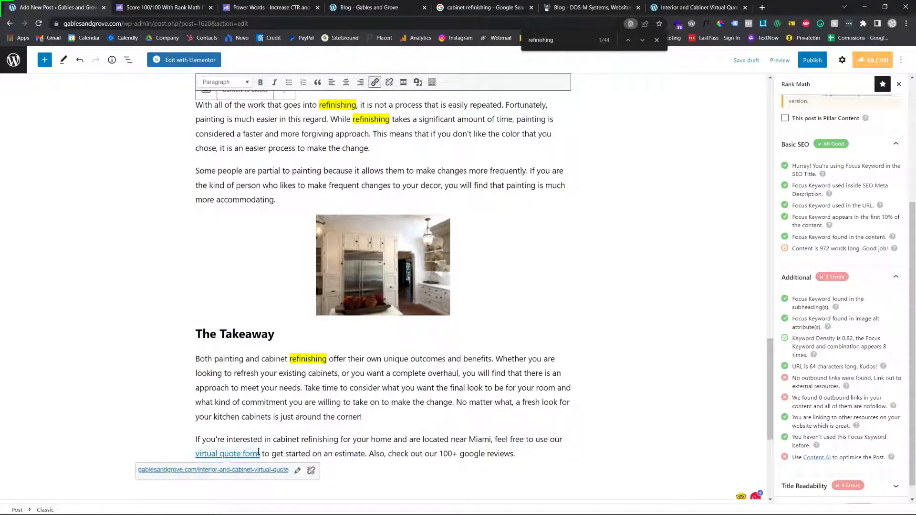
Open Google Business Profile Manager in a new tab and go to the Gables & Grove Painting profile
{"action": "left_click", "coordinate": [762, 7]}
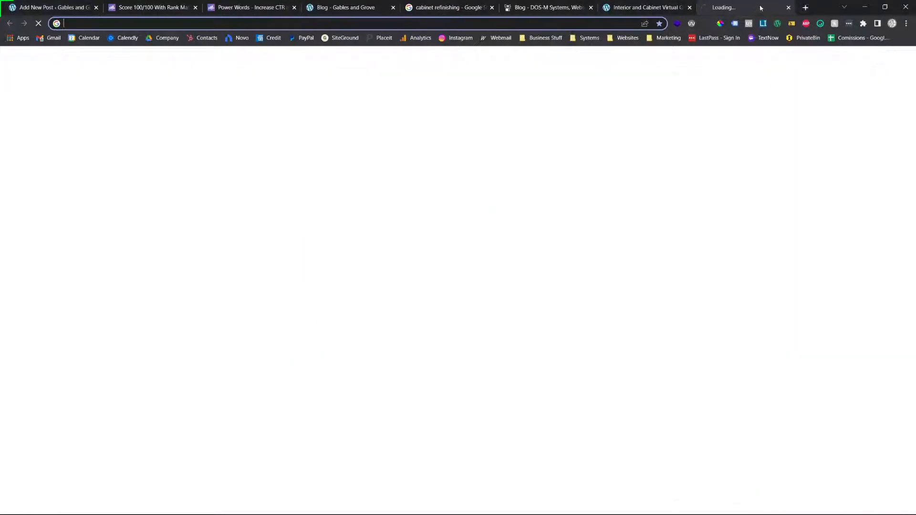
{"action": "type", "text": "busi"}
{"action": "key", "text": "Return"}
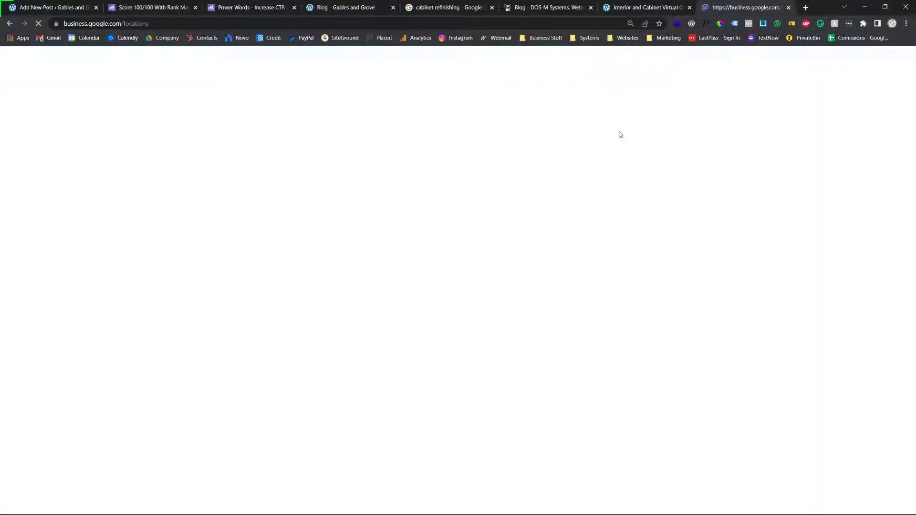
{"action": "scroll", "coordinate": [419, 272], "scroll_direction": "down", "scroll_amount": 10}
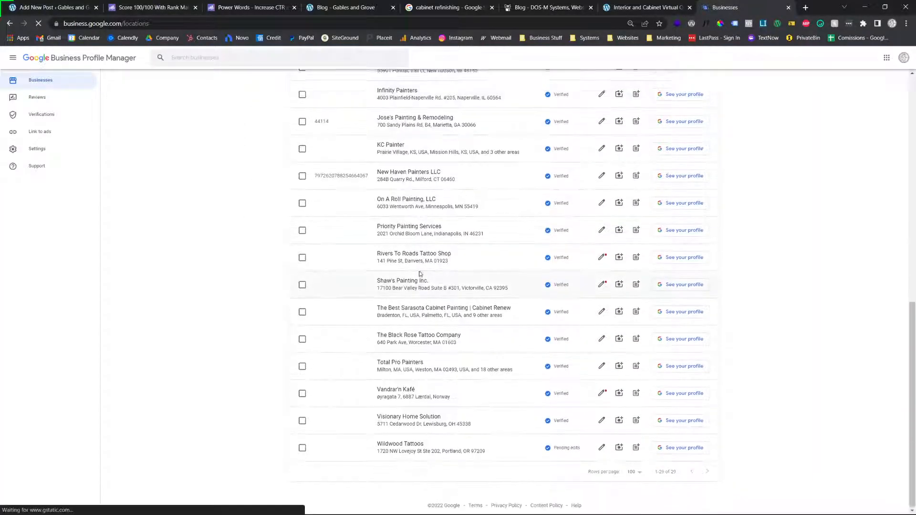
{"action": "scroll", "coordinate": [420, 273], "scroll_direction": "up", "scroll_amount": 3}
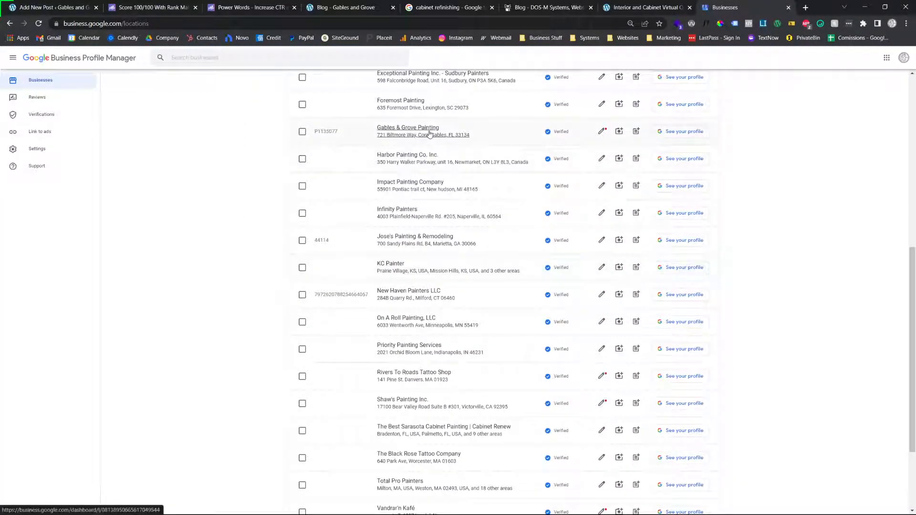
{"action": "left_click", "coordinate": [429, 133]}
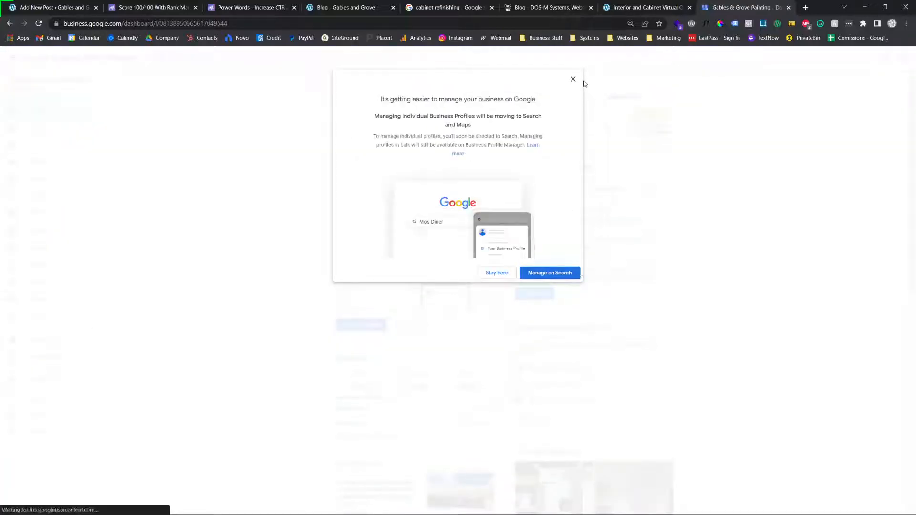
Dismiss the notice about managing profiles on Search and copy the business profile's share link
{"action": "left_click", "coordinate": [573, 79]}
{"action": "scroll", "coordinate": [382, 371], "scroll_direction": "down", "scroll_amount": 5}
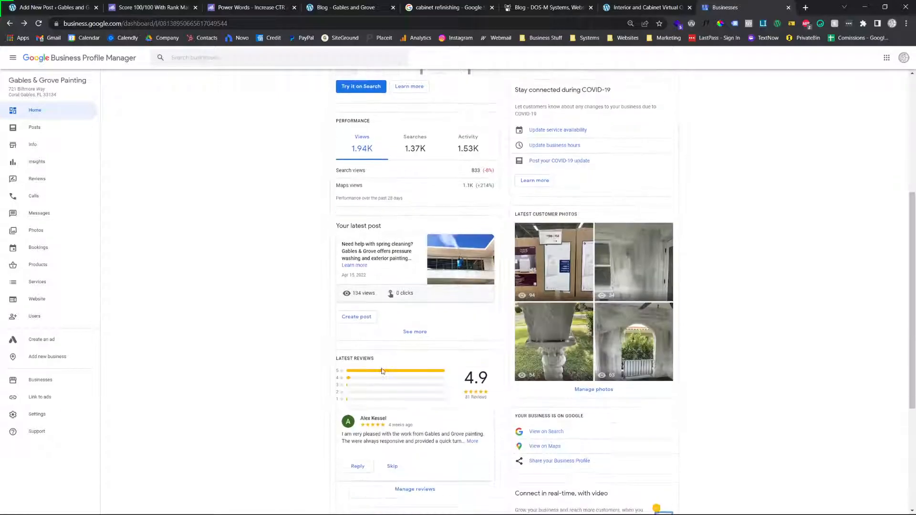
{"action": "scroll", "coordinate": [568, 330], "scroll_direction": "down", "scroll_amount": 3}
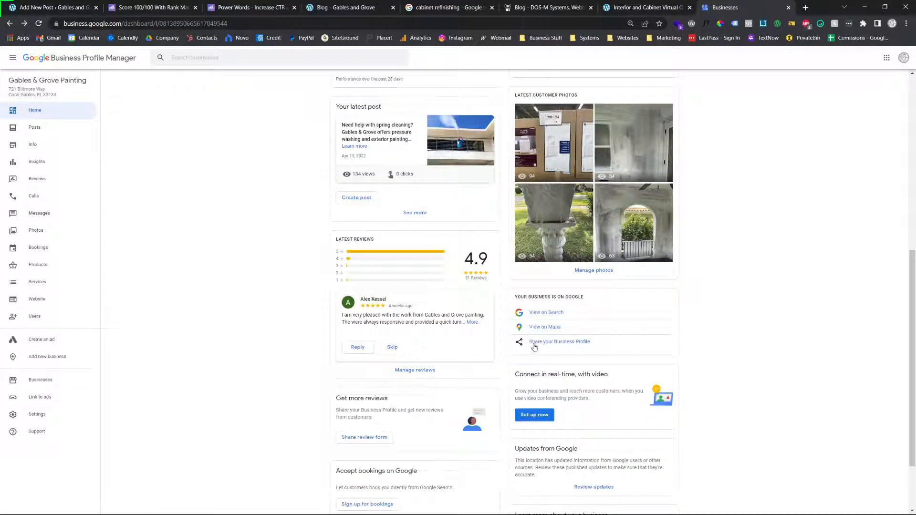
{"action": "left_click", "coordinate": [534, 343]}
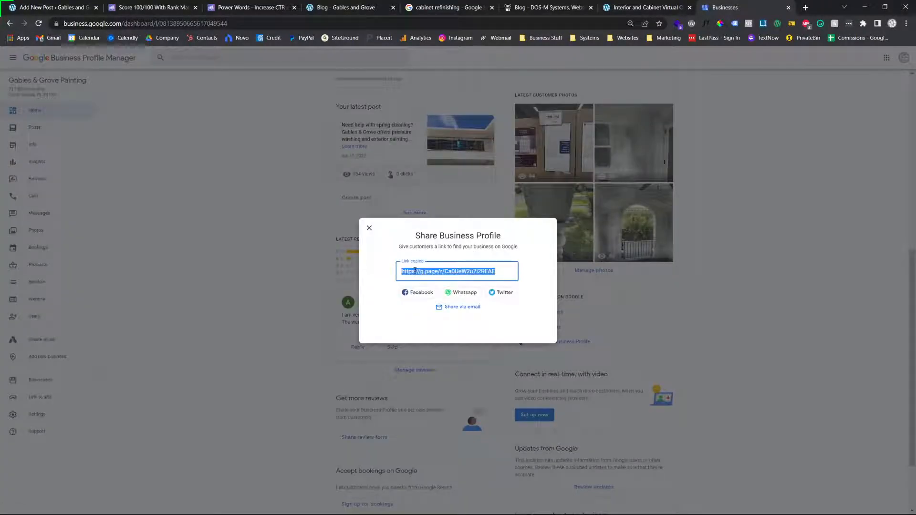
Open the copied business profile link in a new tab to check the listing's reviews
{"action": "left_click", "coordinate": [28, 5]}
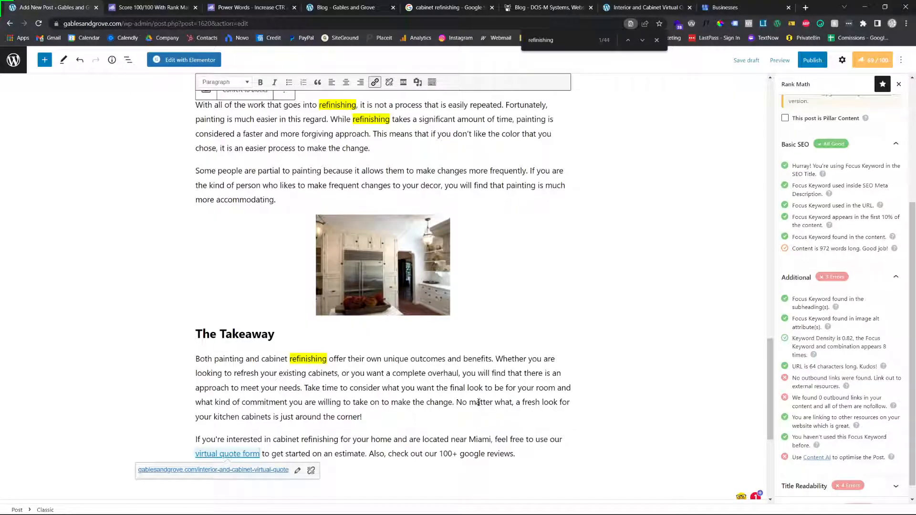
{"action": "left_click", "coordinate": [805, 8]}
{"action": "type", "text": "g.page/r/Ca0UeW2u7i2REAE"}
{"action": "key", "text": "Return"}
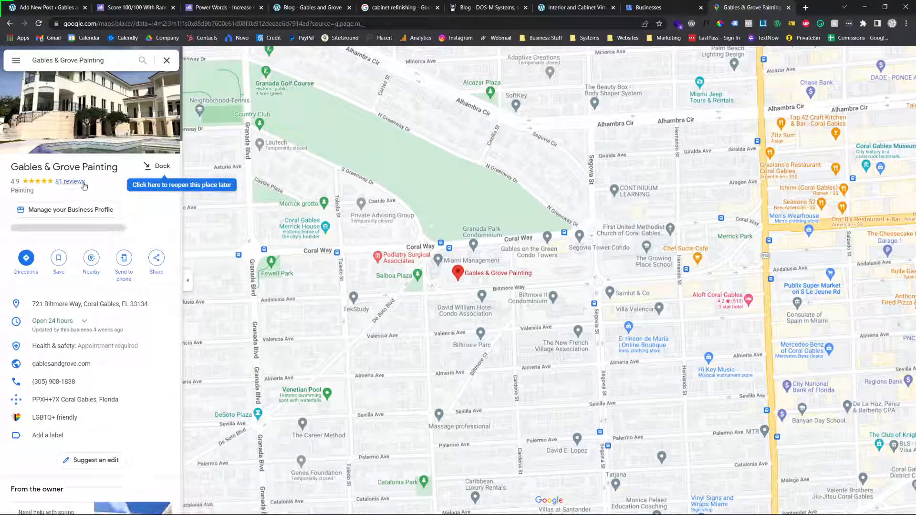
Change the review count in the post's closing paragraph to "75+"
{"action": "left_click", "coordinate": [47, 7]}
{"action": "left_click", "coordinate": [443, 453]}
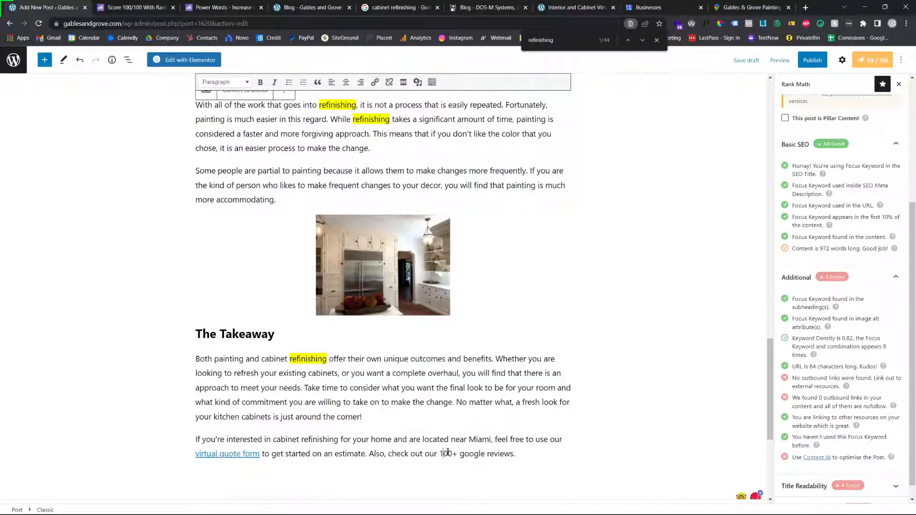
{"action": "key", "text": "Delete"}
{"action": "key", "text": "Delete"}
{"action": "key", "text": "BackSpace"}
{"action": "type", "text": "75"}
{"action": "left_click", "coordinate": [483, 446]}
{"action": "left_click_drag", "start_coordinate": [510, 456], "coordinate": [440, 454]}
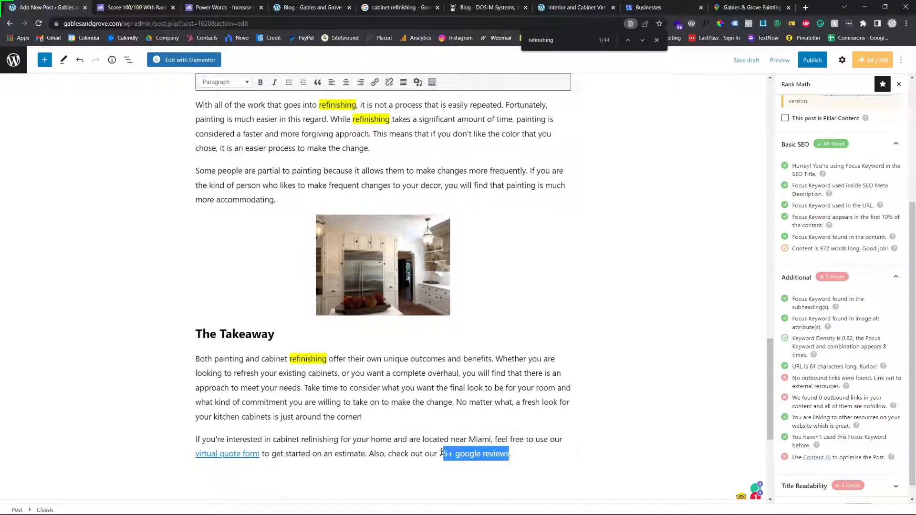
{"action": "scroll", "coordinate": [483, 416], "scroll_direction": "down", "scroll_amount": 1}
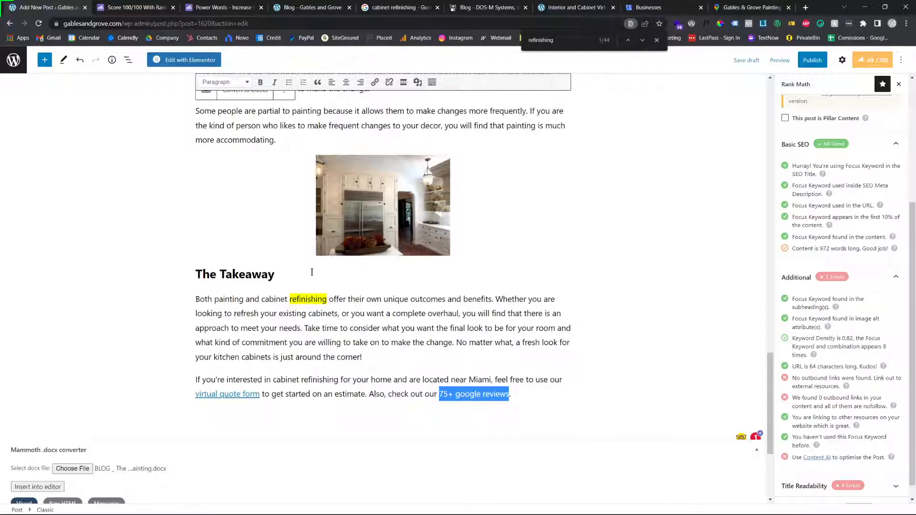
{"action": "left_click", "coordinate": [375, 82]}
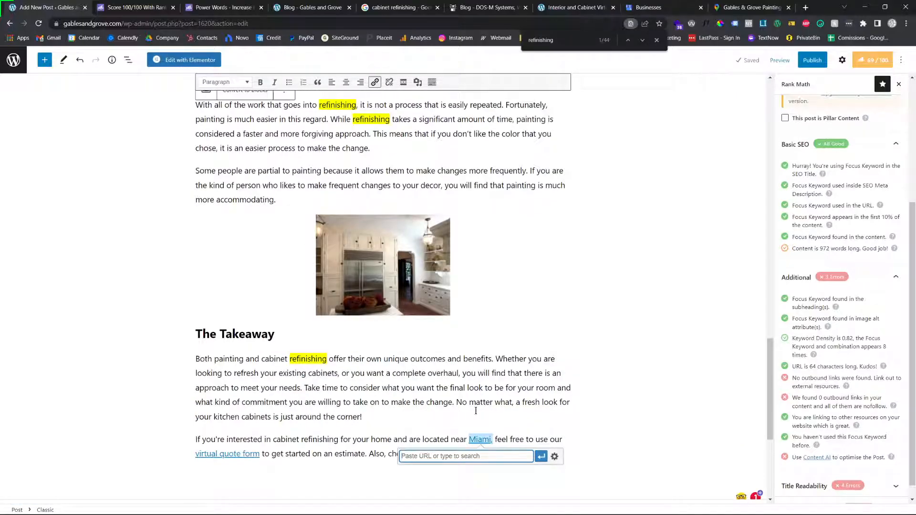
{"action": "left_click", "coordinate": [544, 415]}
Link the "75+ google reviews" text in the closing paragraph to the copied business profile URL, set to open in a new tab
{"action": "left_click_drag", "start_coordinate": [511, 454], "coordinate": [440, 456]}
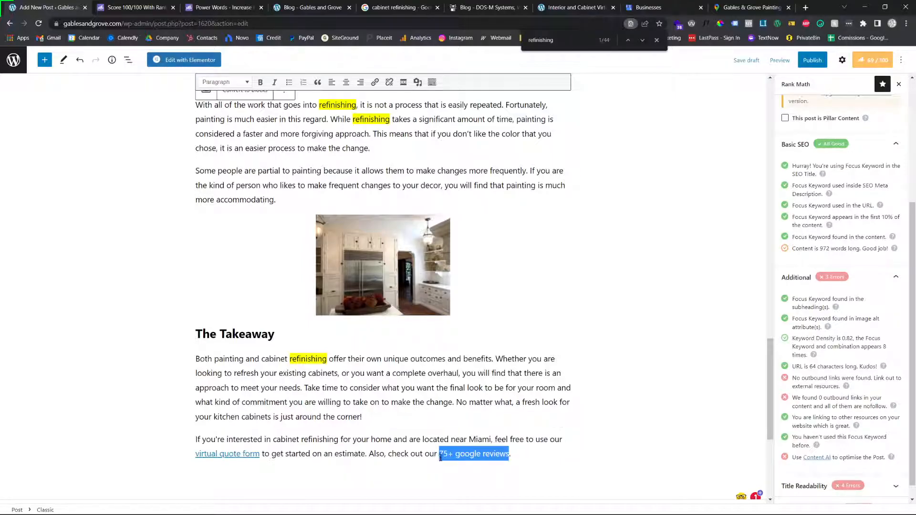
{"action": "left_click", "coordinate": [375, 82]}
{"action": "type", "text": "https://g.page/r/Ca0UeW2uZi2REAE"}
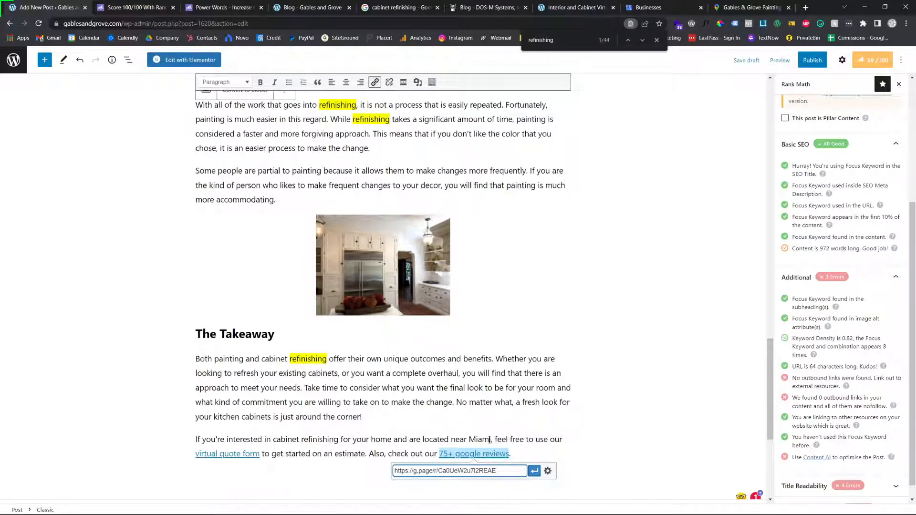
{"action": "left_click", "coordinate": [549, 471]}
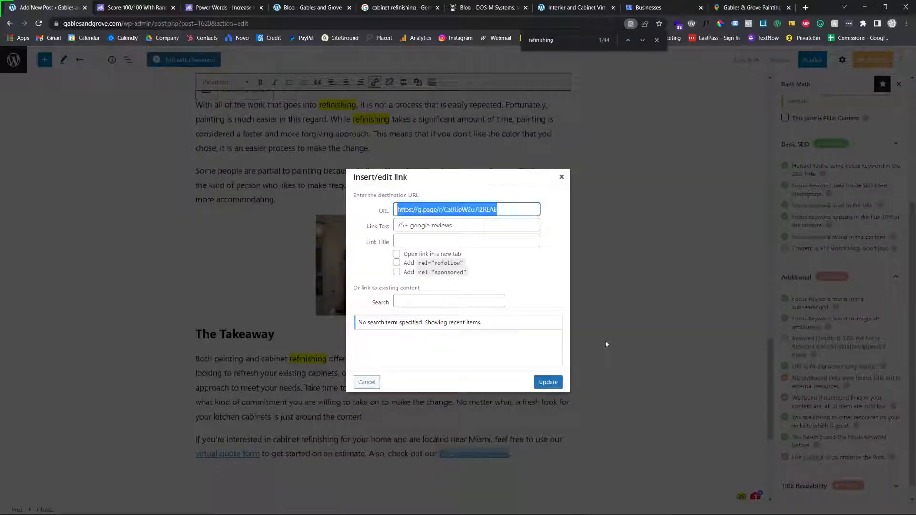
{"action": "left_click", "coordinate": [395, 254]}
{"action": "left_click", "coordinate": [547, 383]}
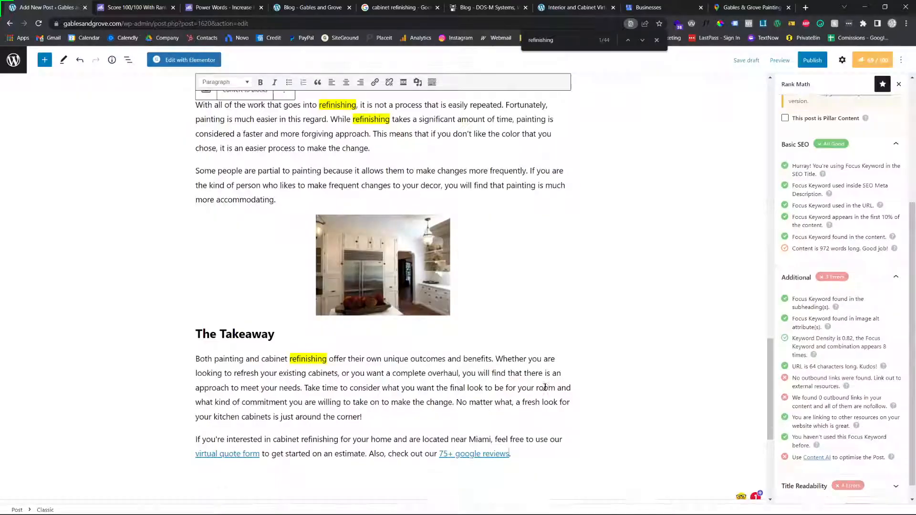
Review the Rank Math Additional checks for the external link and the Title Readability checks
{"action": "scroll", "coordinate": [495, 294], "scroll_direction": "down", "scroll_amount": 3}
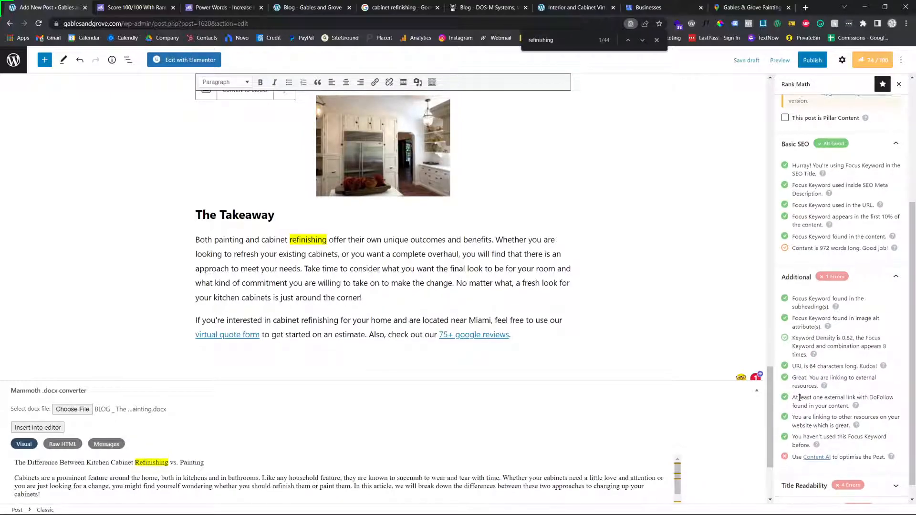
{"action": "scroll", "coordinate": [817, 429], "scroll_direction": "down", "scroll_amount": 1}
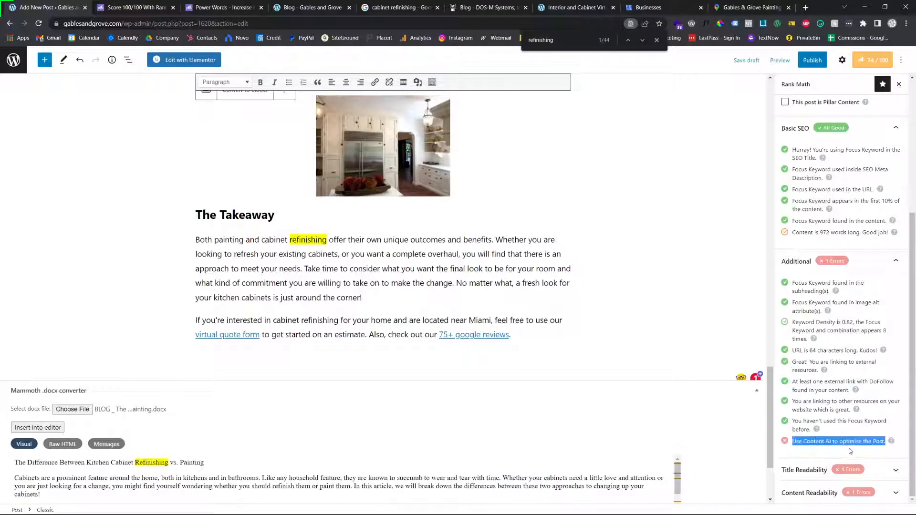
{"action": "left_click", "coordinate": [848, 442]}
{"action": "scroll", "coordinate": [854, 435], "scroll_direction": "up", "scroll_amount": 3}
{"action": "scroll", "coordinate": [851, 438], "scroll_direction": "down", "scroll_amount": 3}
{"action": "left_click", "coordinate": [811, 470]}
{"action": "scroll", "coordinate": [854, 453], "scroll_direction": "down", "scroll_amount": 2}
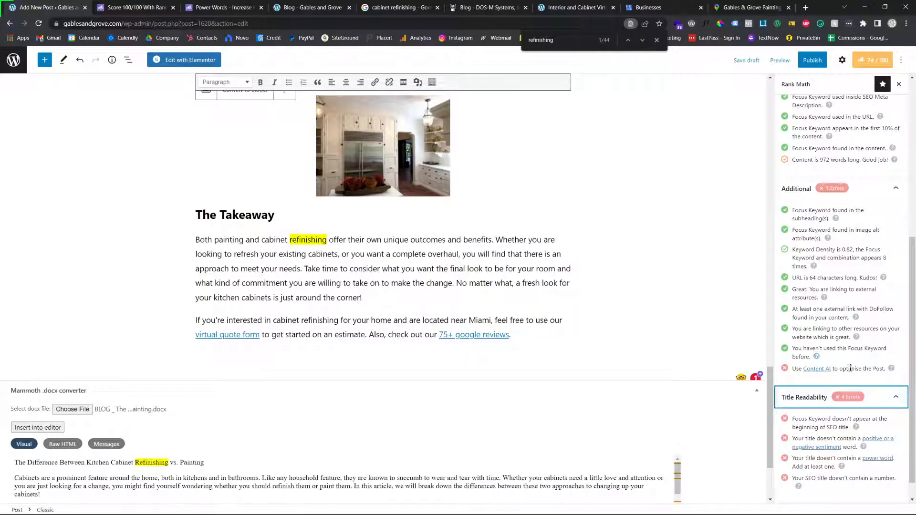
{"action": "scroll", "coordinate": [835, 379], "scroll_direction": "down", "scroll_amount": 1}
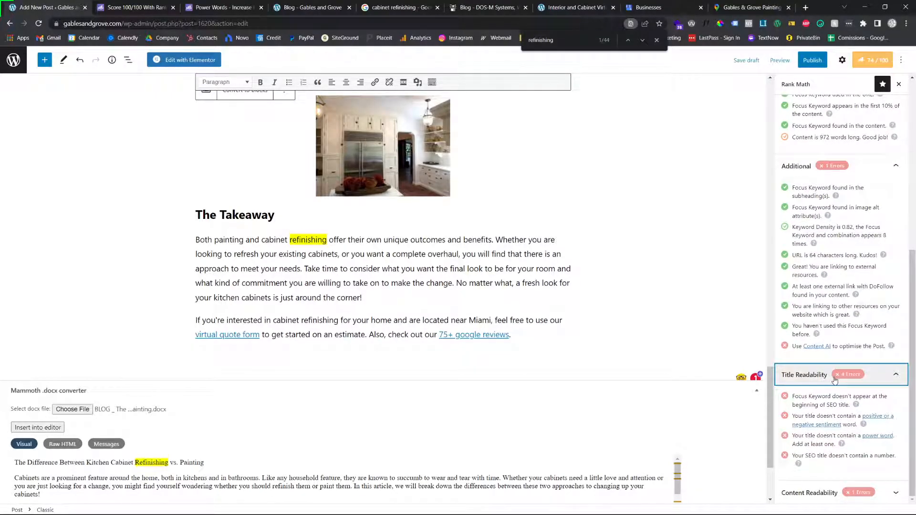
{"action": "left_click", "coordinate": [842, 375]}
{"action": "scroll", "coordinate": [842, 391], "scroll_direction": "up", "scroll_amount": 5}
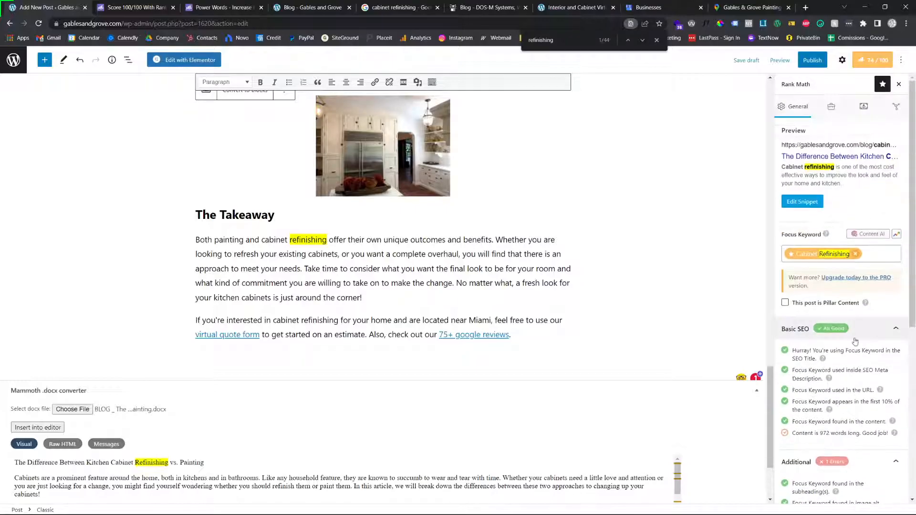
{"action": "scroll", "coordinate": [843, 430], "scroll_direction": "down", "scroll_amount": 3}
{"action": "scroll", "coordinate": [842, 430], "scroll_direction": "down", "scroll_amount": 4}
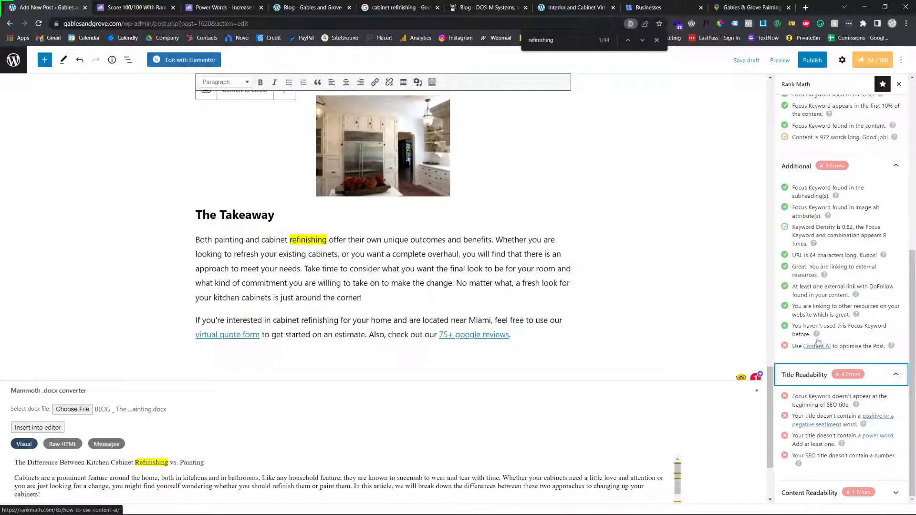
Skim the post's content from the title to the takeaway and collapse the Title Readability and Additional checks
{"action": "scroll", "coordinate": [817, 334], "scroll_direction": "up", "scroll_amount": 3}
{"action": "scroll", "coordinate": [817, 324], "scroll_direction": "up", "scroll_amount": 2}
{"action": "scroll", "coordinate": [383, 340], "scroll_direction": "up", "scroll_amount": 10}
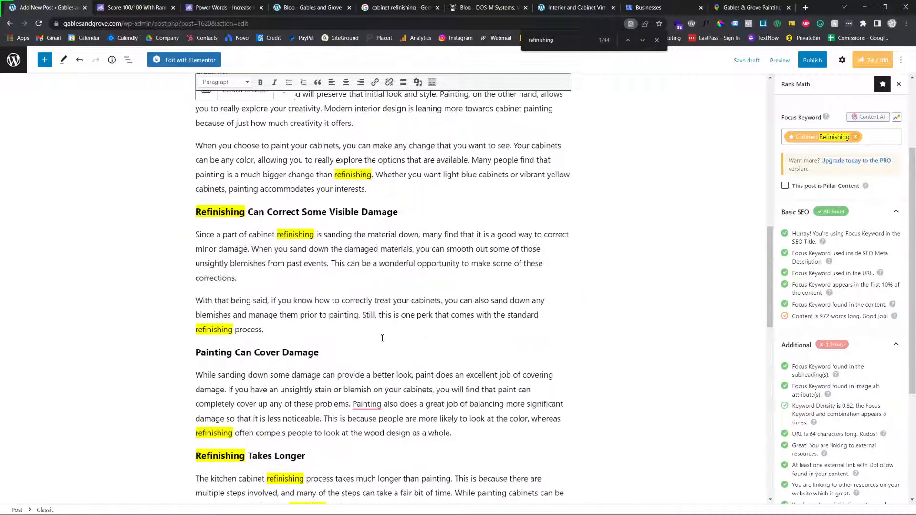
{"action": "scroll", "coordinate": [328, 320], "scroll_direction": "up", "scroll_amount": 15}
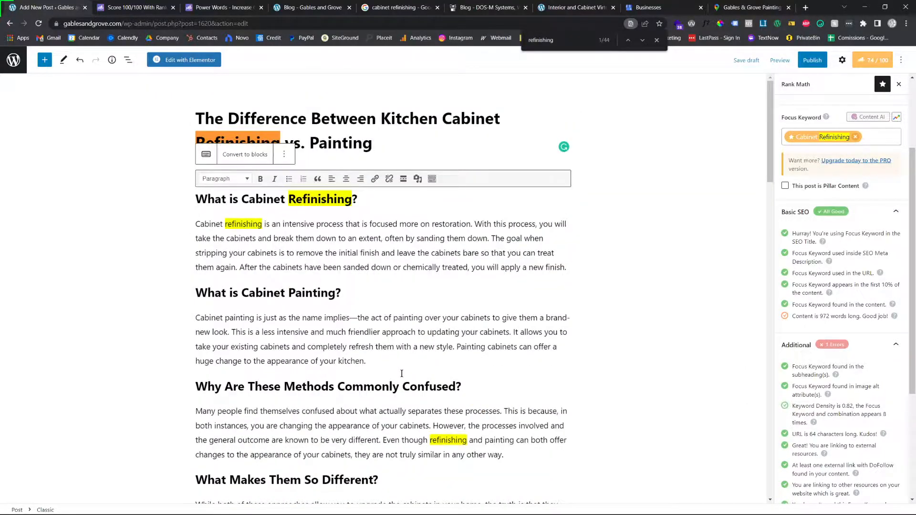
{"action": "scroll", "coordinate": [402, 373], "scroll_direction": "down", "scroll_amount": 20}
{"action": "scroll", "coordinate": [457, 257], "scroll_direction": "up", "scroll_amount": 20}
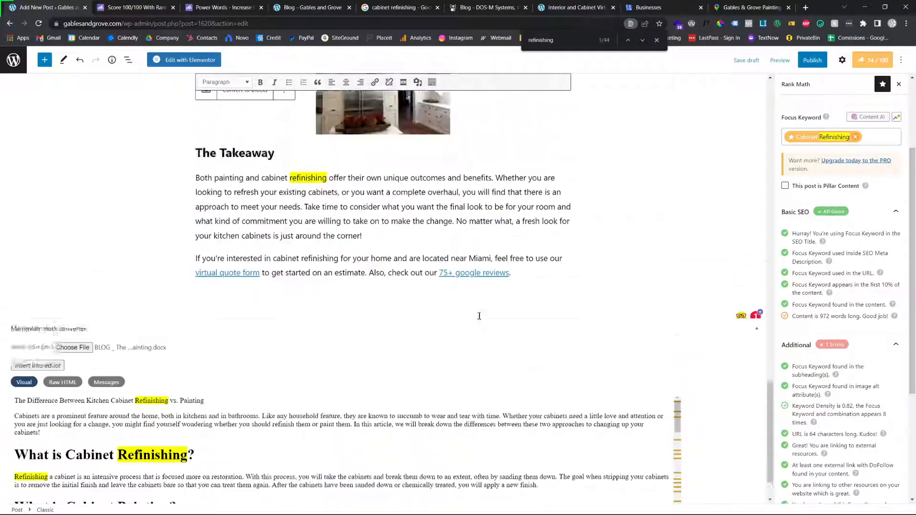
{"action": "scroll", "coordinate": [784, 289], "scroll_direction": "down", "scroll_amount": 3}
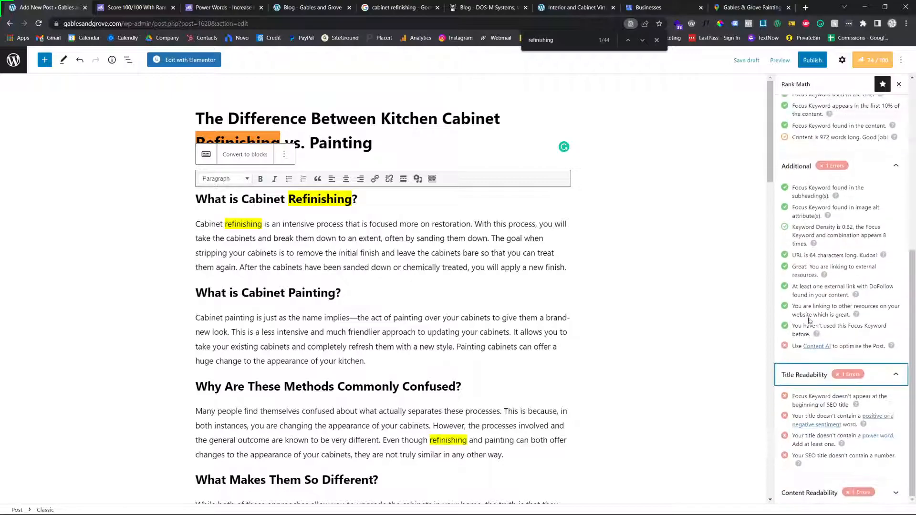
{"action": "scroll", "coordinate": [847, 365], "scroll_direction": "down", "scroll_amount": 2}
{"action": "left_click", "coordinate": [878, 374]}
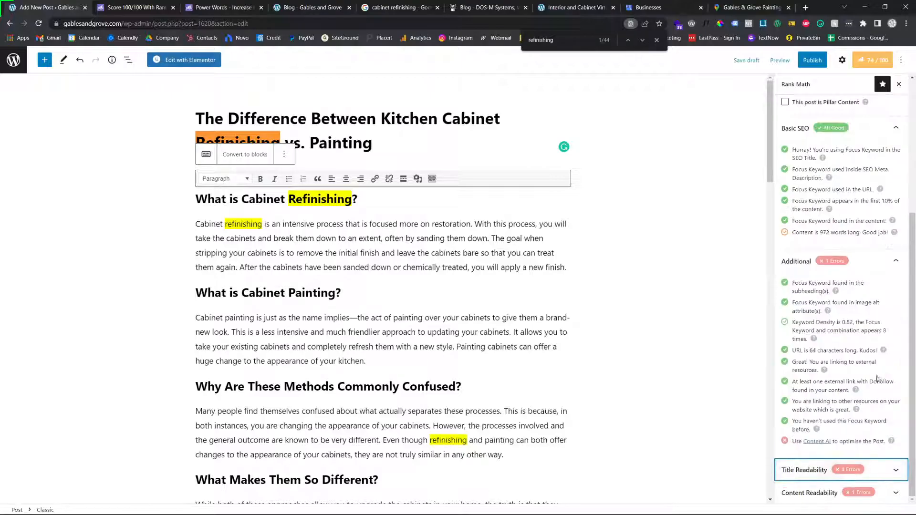
{"action": "left_click", "coordinate": [866, 262]}
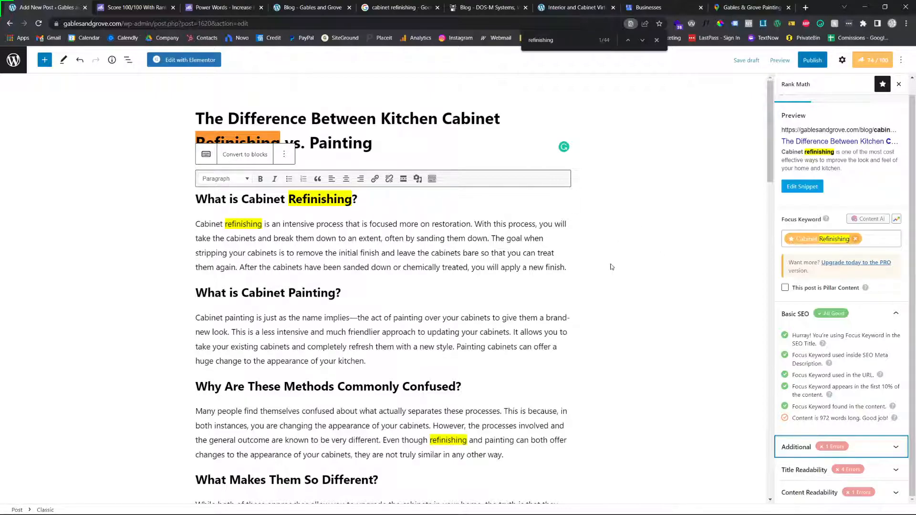
{"action": "scroll", "coordinate": [452, 337], "scroll_direction": "down", "scroll_amount": 10}
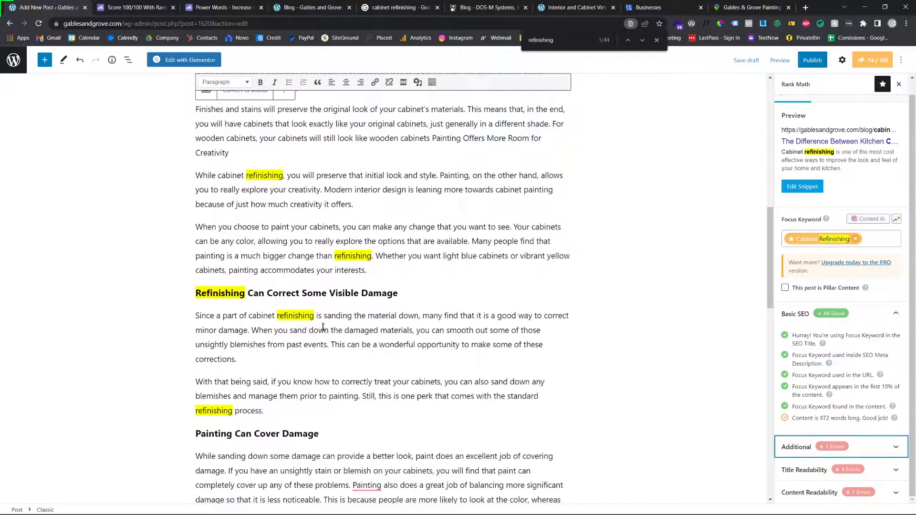
{"action": "scroll", "coordinate": [322, 324], "scroll_direction": "down", "scroll_amount": 3}
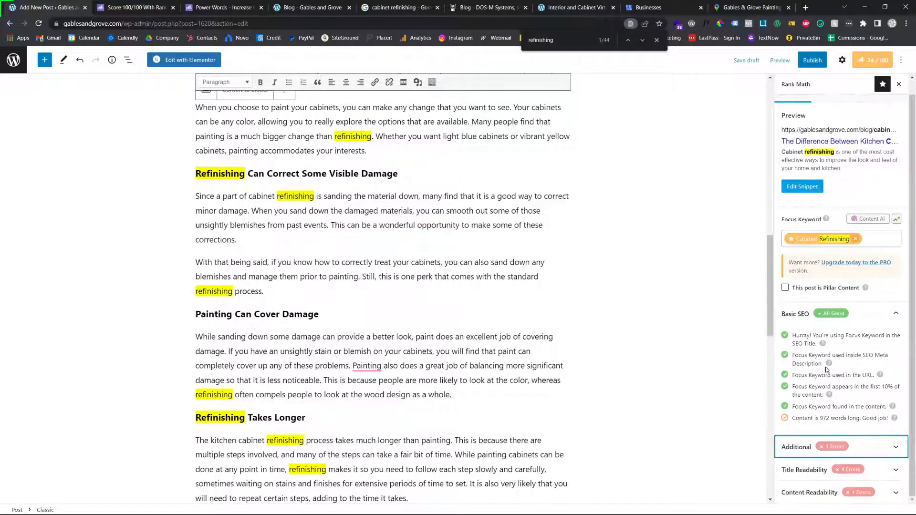
Reopen Rank Math's Additional checks and examine the keyword density entry
{"action": "left_click", "coordinate": [884, 451]}
{"action": "scroll", "coordinate": [820, 306], "scroll_direction": "down", "scroll_amount": 4}
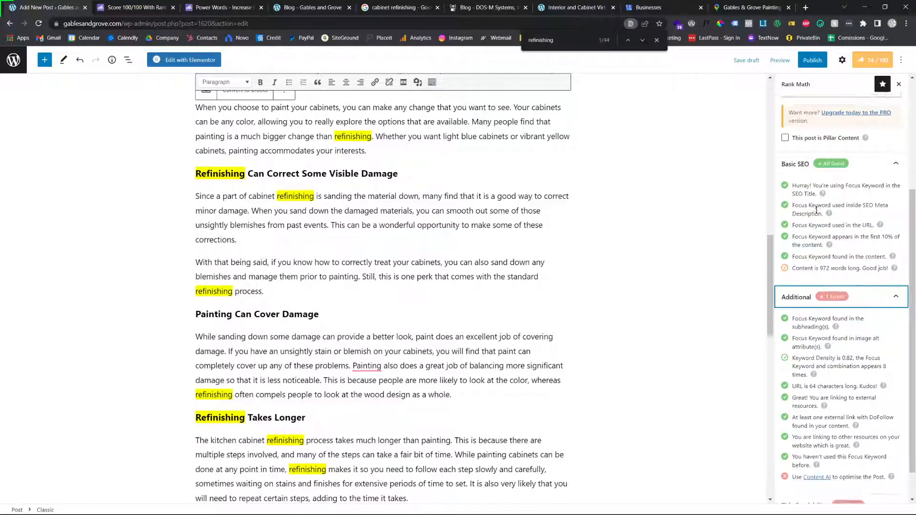
{"action": "scroll", "coordinate": [853, 423], "scroll_direction": "up", "scroll_amount": 4}
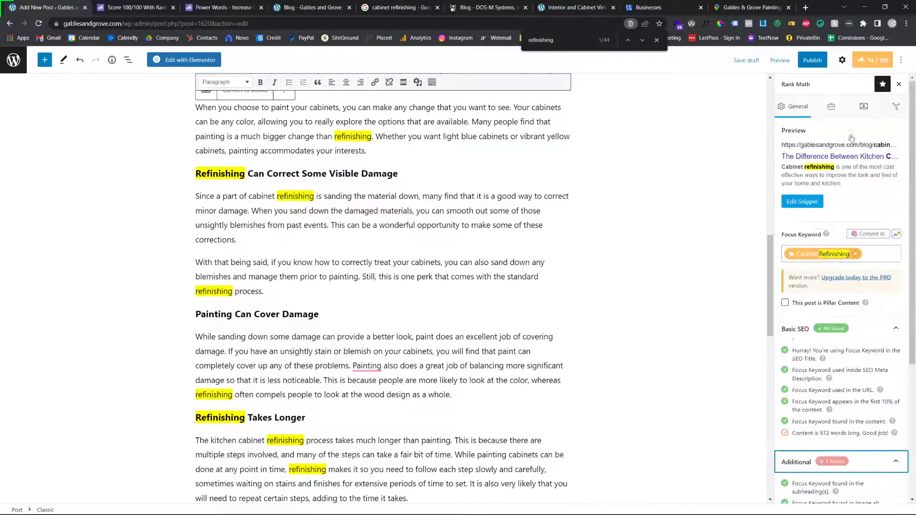
{"action": "left_click", "coordinate": [868, 61]}
{"action": "left_click", "coordinate": [869, 61]}
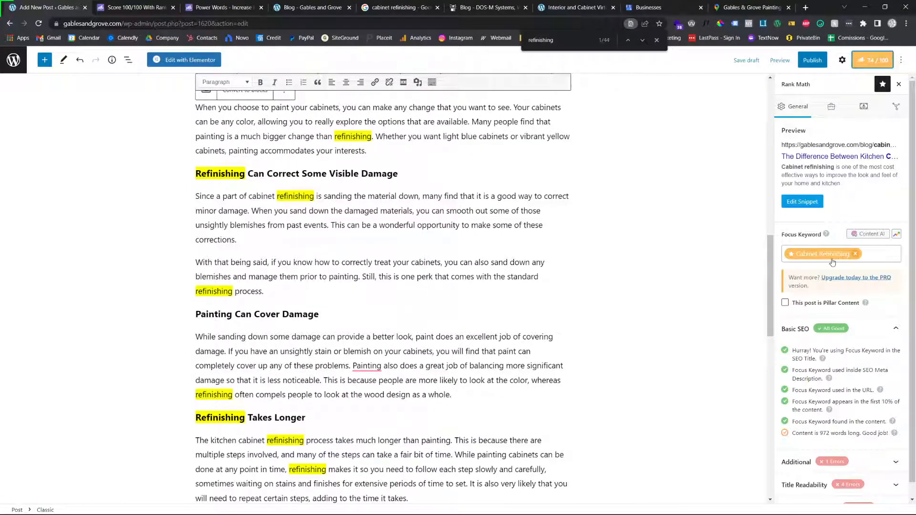
{"action": "left_click", "coordinate": [859, 447]}
{"action": "scroll", "coordinate": [862, 381], "scroll_direction": "down", "scroll_amount": 3}
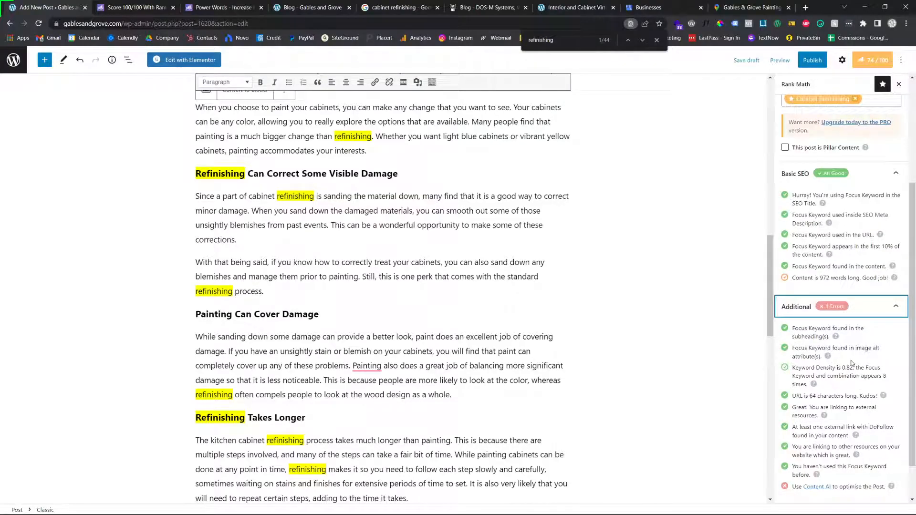
{"action": "scroll", "coordinate": [852, 334], "scroll_direction": "down", "scroll_amount": 1}
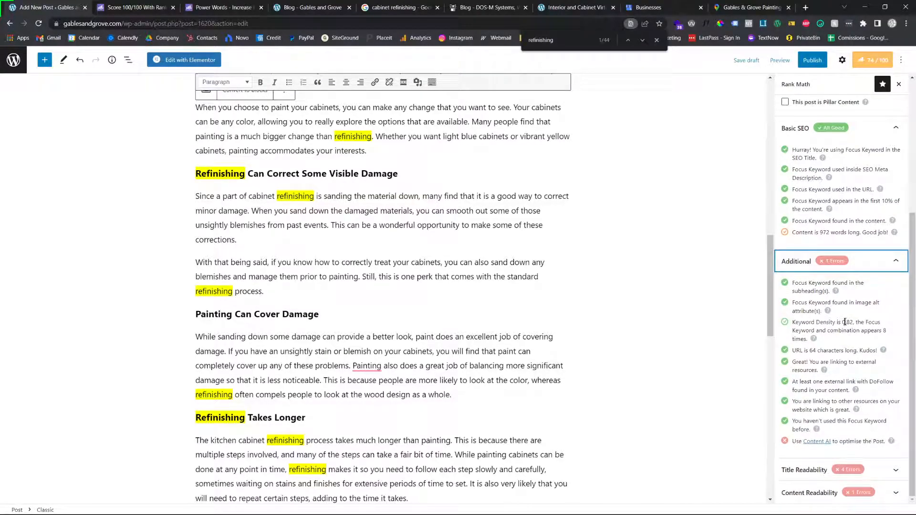
{"action": "triple_click", "coordinate": [853, 322]}
{"action": "left_click", "coordinate": [853, 322]}
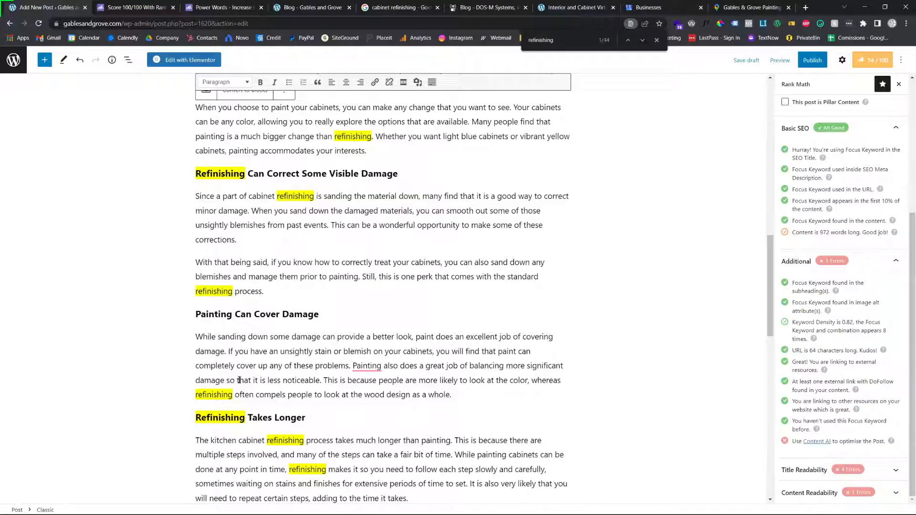
Insert "cabinet" before "refinishing" in the "often compels people", "standard refinishing process" and "much bigger change than refinishing" sentences
{"action": "type", "text": "cabinet"}
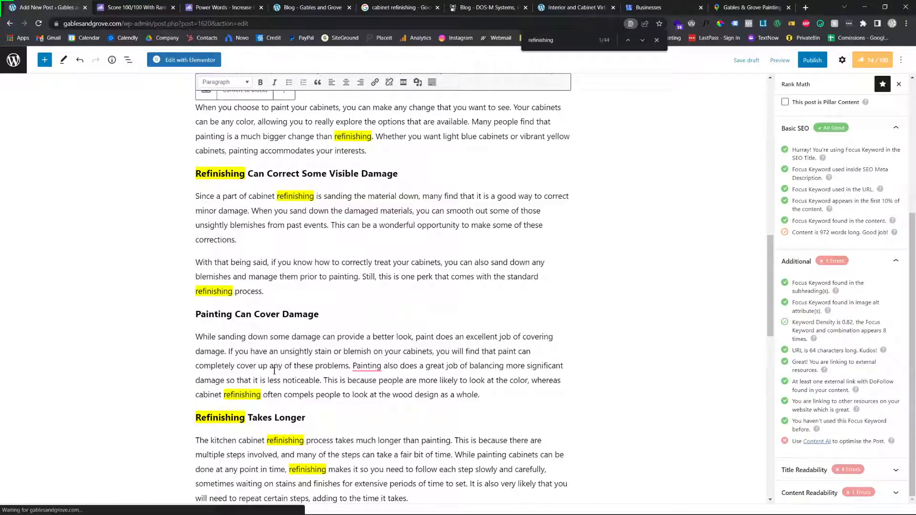
{"action": "scroll", "coordinate": [274, 370], "scroll_direction": "up", "scroll_amount": 2}
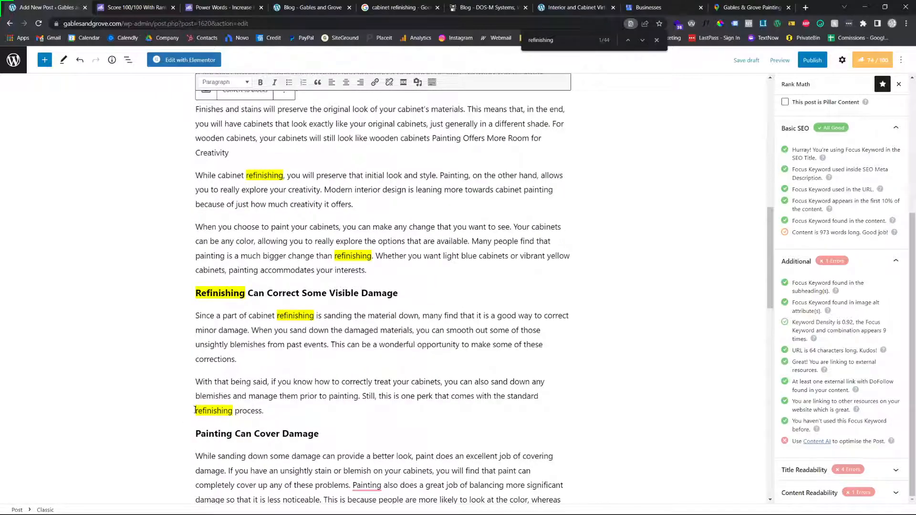
{"action": "type", "text": "cabinet"}
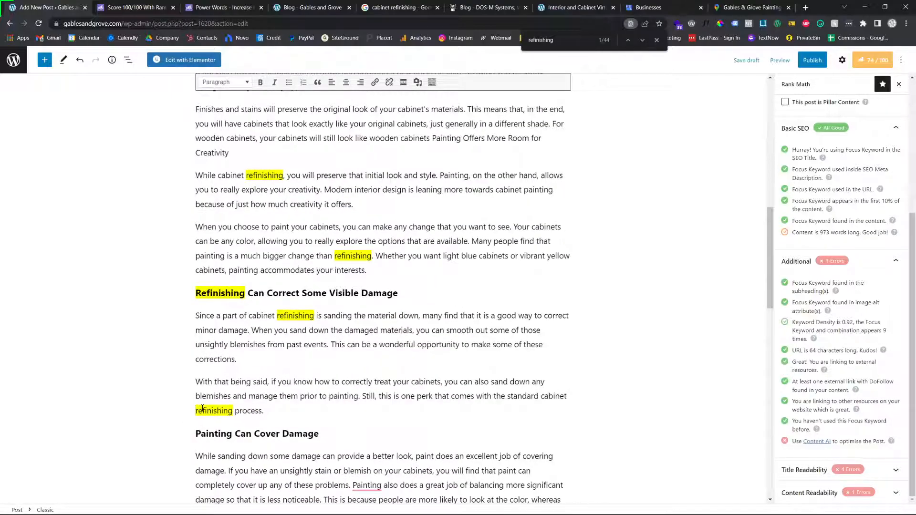
{"action": "scroll", "coordinate": [248, 363], "scroll_direction": "up", "scroll_amount": 3}
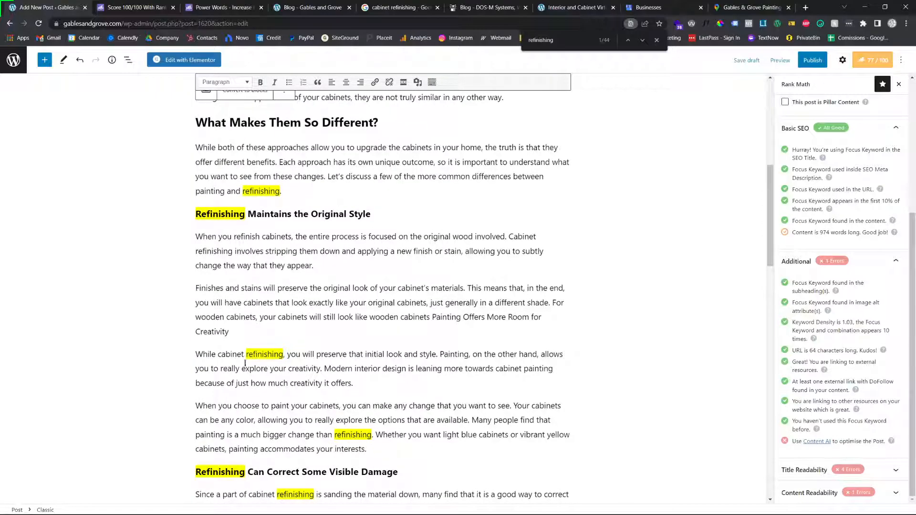
{"action": "type", "text": "cabinet"}
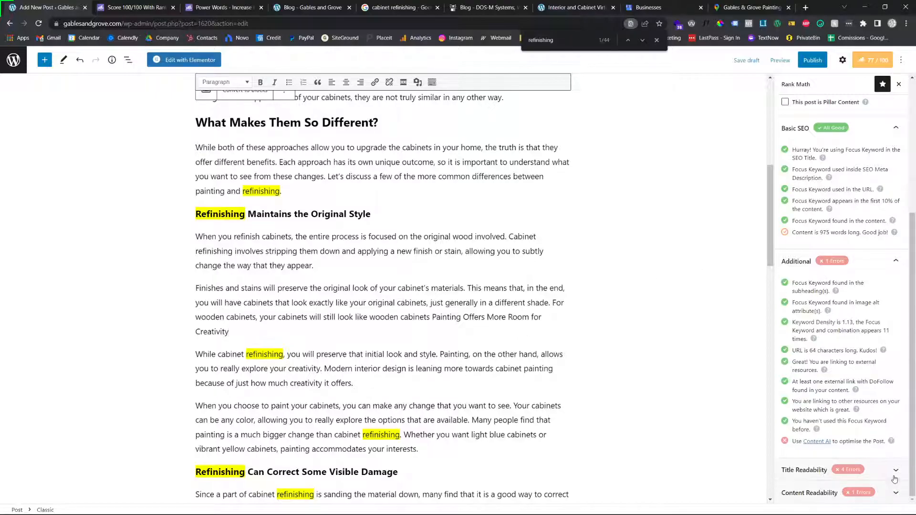
Add "In 2022" to the end of the post title, after "Painting", to meet the title number check
{"action": "left_click", "coordinate": [848, 470]}
{"action": "scroll", "coordinate": [845, 315], "scroll_direction": "up", "scroll_amount": 6}
{"action": "scroll", "coordinate": [721, 137], "scroll_direction": "up", "scroll_amount": 8}
{"action": "left_click", "coordinate": [385, 138]}
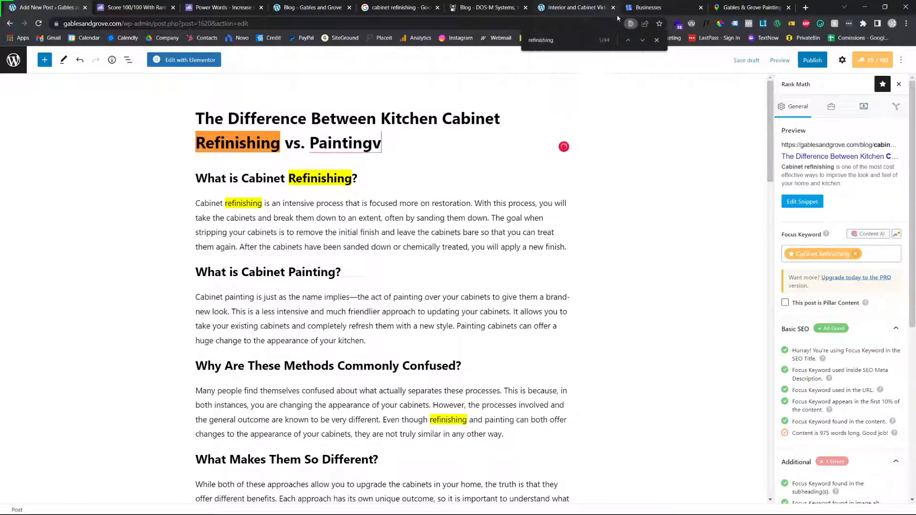
{"action": "type", "text": "2021"}
{"action": "key", "text": "BackSpace"}
{"action": "type", "text": "2"}
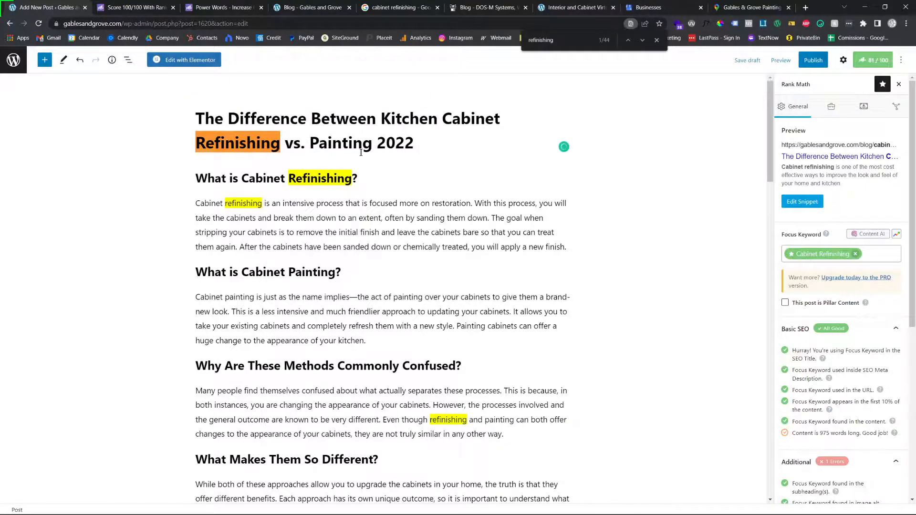
{"action": "left_click", "coordinate": [387, 146]}
{"action": "type", "text": "In"}
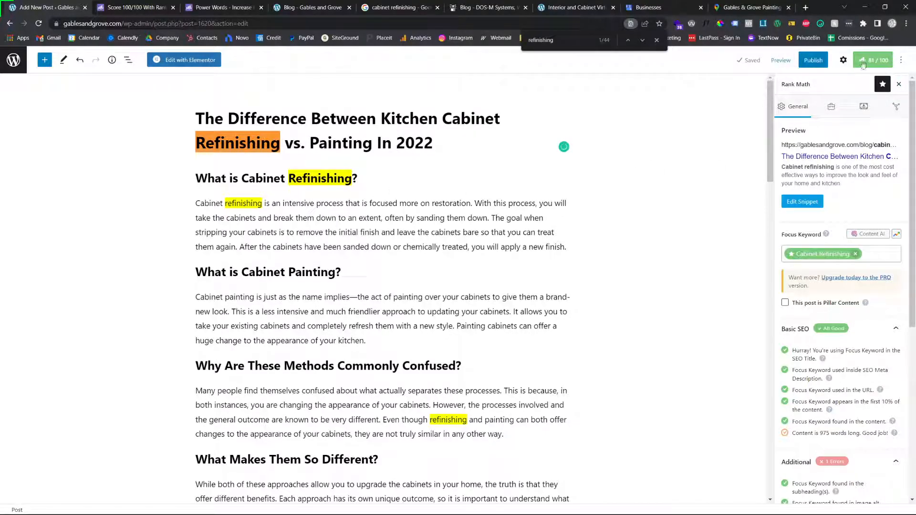
Review Rank Math's Basic SEO, Additional and Title Readability checks and skim the post down to the takeaway
{"action": "scroll", "coordinate": [901, 413], "scroll_direction": "down", "scroll_amount": 2}
{"action": "scroll", "coordinate": [902, 413], "scroll_direction": "down", "scroll_amount": 5}
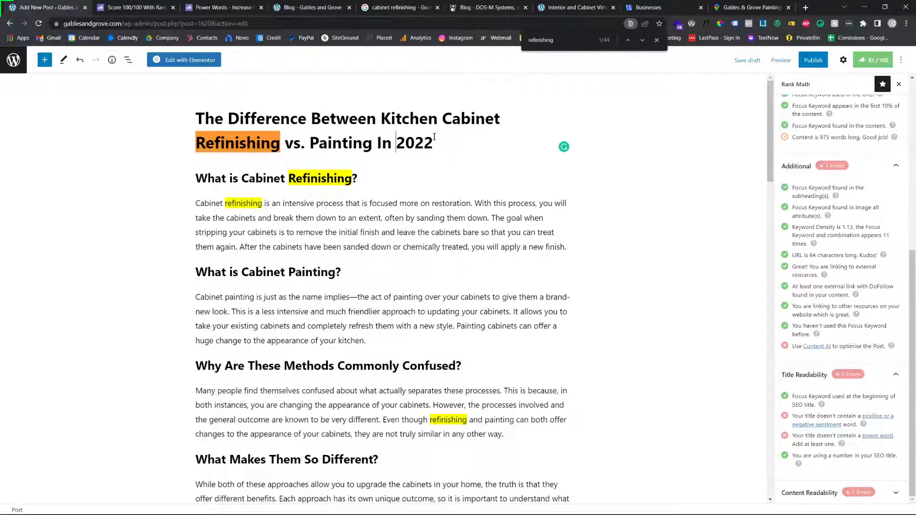
{"action": "scroll", "coordinate": [829, 353], "scroll_direction": "up", "scroll_amount": 5}
{"action": "scroll", "coordinate": [828, 315], "scroll_direction": "down", "scroll_amount": 1}
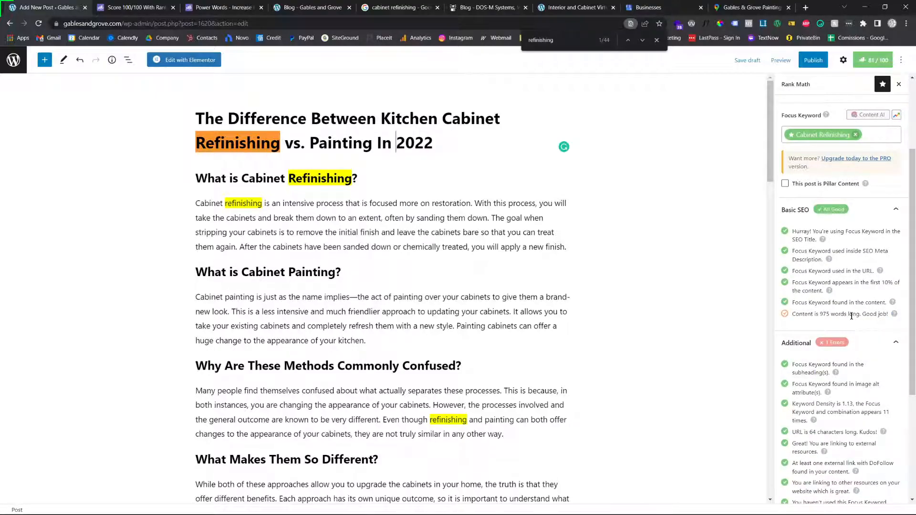
{"action": "scroll", "coordinate": [834, 315], "scroll_direction": "down", "scroll_amount": 3}
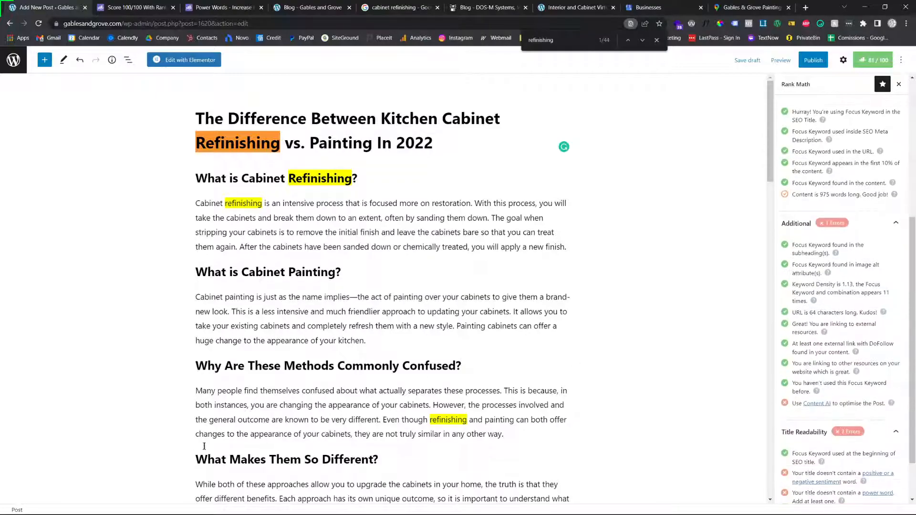
{"action": "scroll", "coordinate": [232, 376], "scroll_direction": "down", "scroll_amount": 20}
{"action": "scroll", "coordinate": [233, 376], "scroll_direction": "up", "scroll_amount": 1}
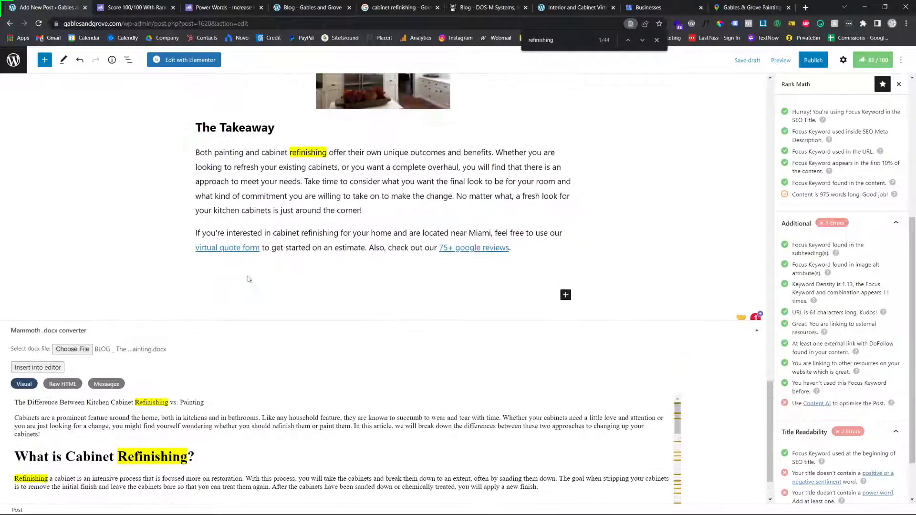
{"action": "scroll", "coordinate": [281, 260], "scroll_direction": "up", "scroll_amount": 1}
{"action": "scroll", "coordinate": [337, 263], "scroll_direction": "up", "scroll_amount": 20}
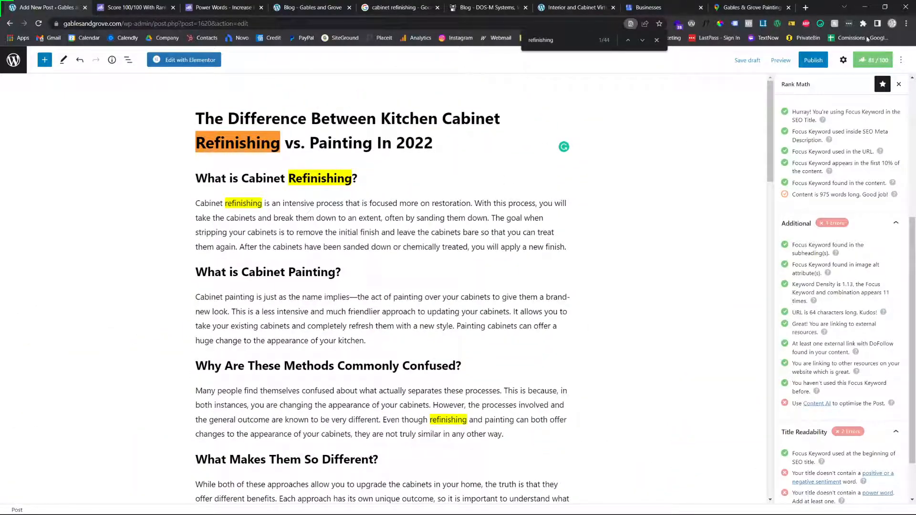
{"action": "scroll", "coordinate": [851, 210], "scroll_direction": "down", "scroll_amount": 1}
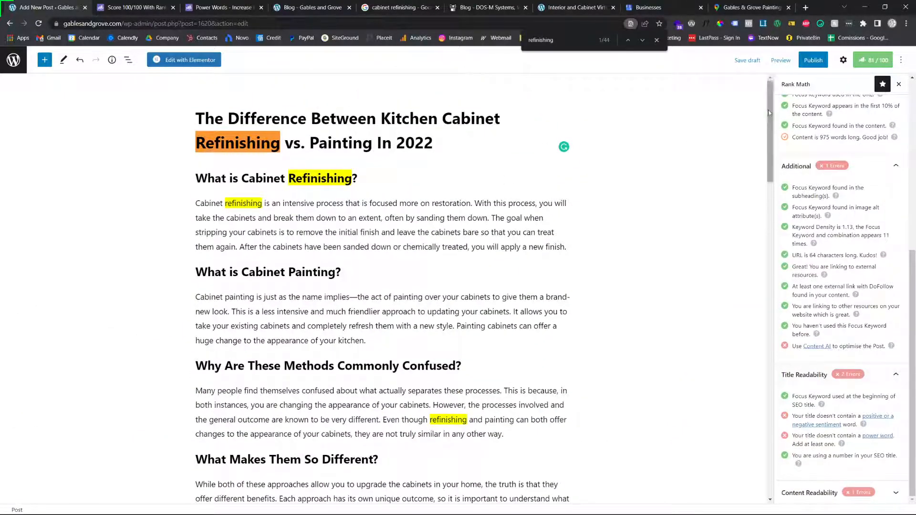
Publish the blog post and open its live page
{"action": "left_click", "coordinate": [817, 61]}
{"action": "left_click", "coordinate": [821, 60]}
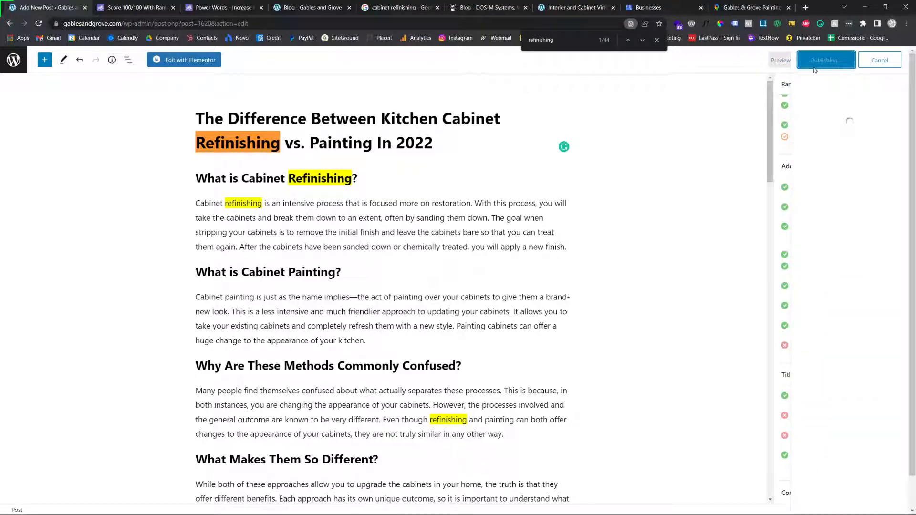
{"action": "left_click", "coordinate": [826, 176]}
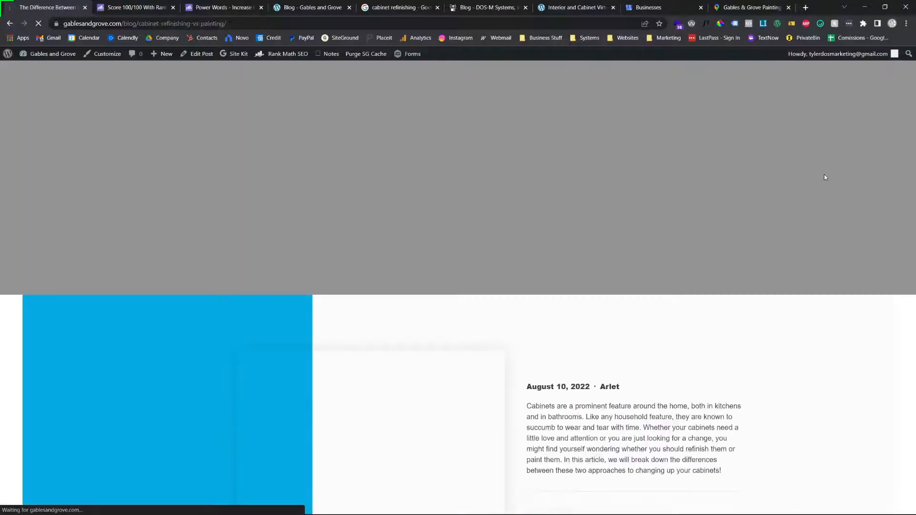
Examine the published post's title banner, featured image, body content and footer
{"action": "scroll", "coordinate": [715, 172], "scroll_direction": "down", "scroll_amount": 4}
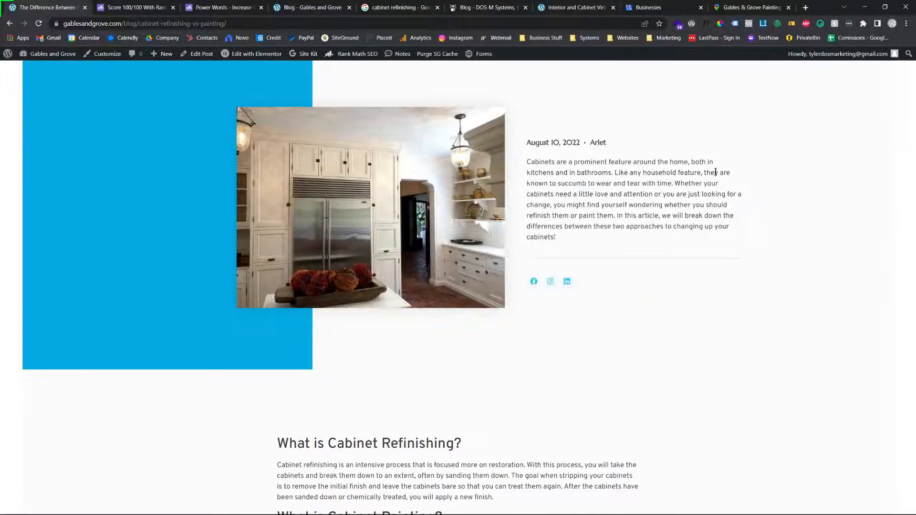
{"action": "scroll", "coordinate": [715, 172], "scroll_direction": "down", "scroll_amount": 20}
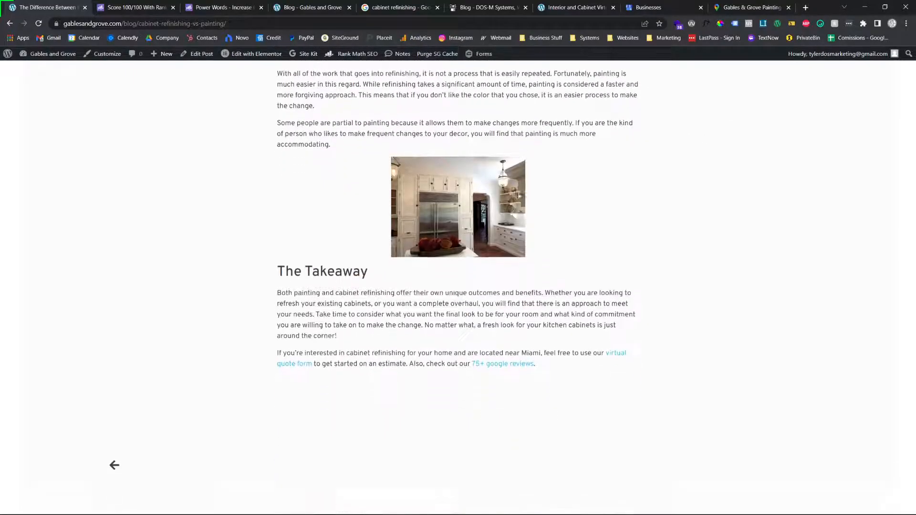
{"action": "scroll", "coordinate": [574, 232], "scroll_direction": "down", "scroll_amount": 10}
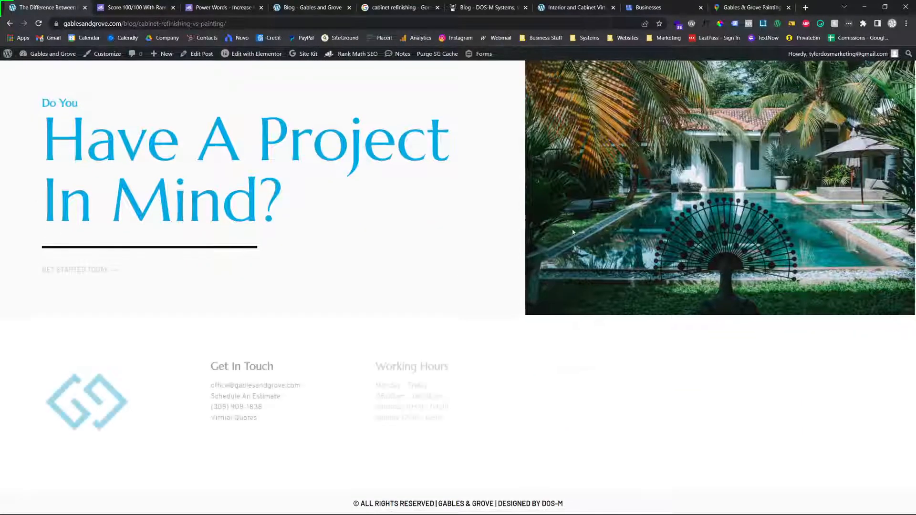
{"action": "scroll", "coordinate": [573, 232], "scroll_direction": "up", "scroll_amount": 20}
{"action": "scroll", "coordinate": [575, 243], "scroll_direction": "down", "scroll_amount": 5}
{"action": "scroll", "coordinate": [577, 259], "scroll_direction": "up", "scroll_amount": 5}
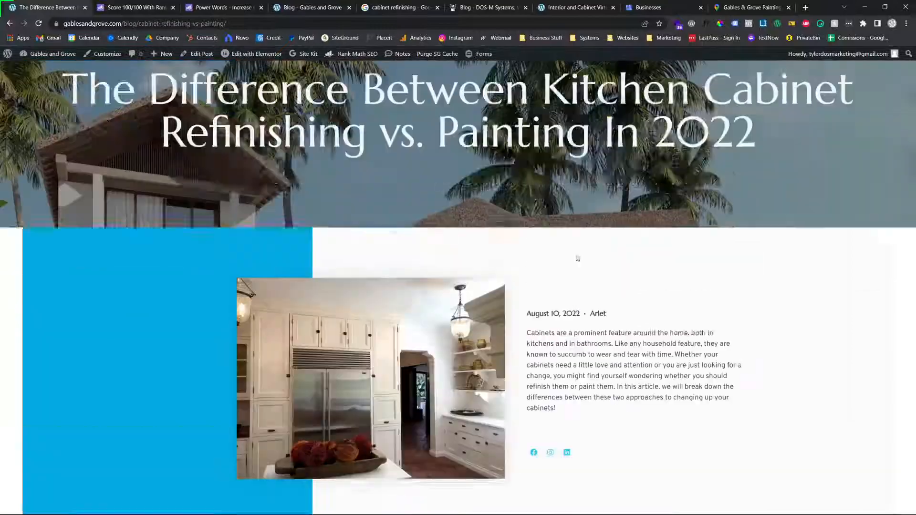
{"action": "scroll", "coordinate": [577, 258], "scroll_direction": "up", "scroll_amount": 2}
Return to the post editor and expand Rank Math's Content Readability checks
{"action": "left_click", "coordinate": [9, 23]}
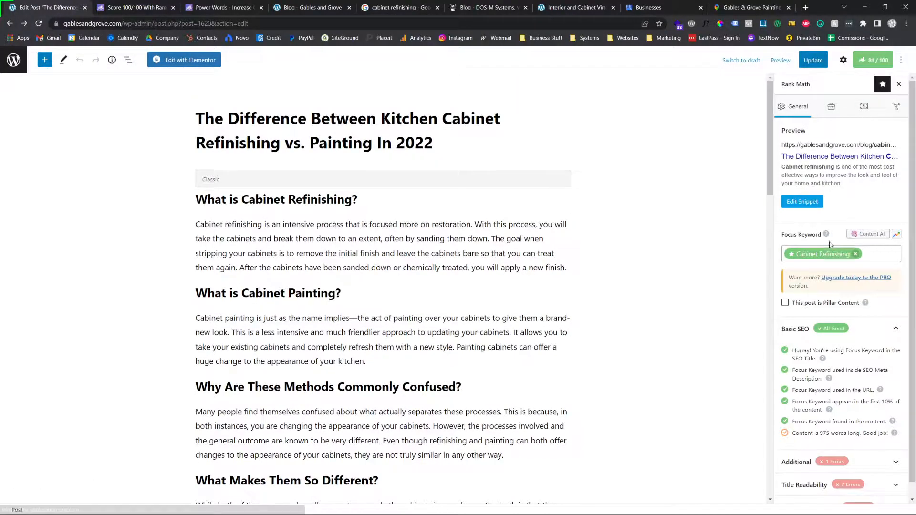
{"action": "scroll", "coordinate": [826, 419], "scroll_direction": "down", "scroll_amount": 1}
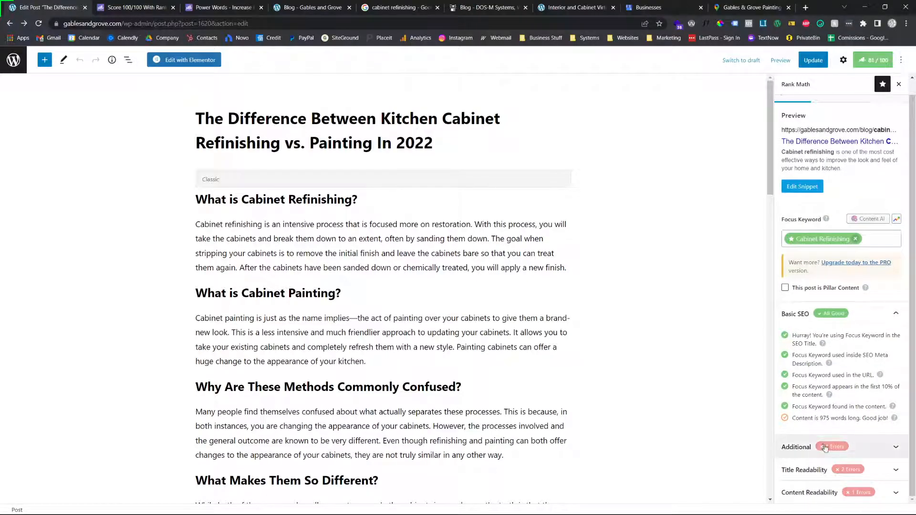
{"action": "left_click", "coordinate": [868, 491]}
{"action": "scroll", "coordinate": [873, 488], "scroll_direction": "down", "scroll_amount": 1}
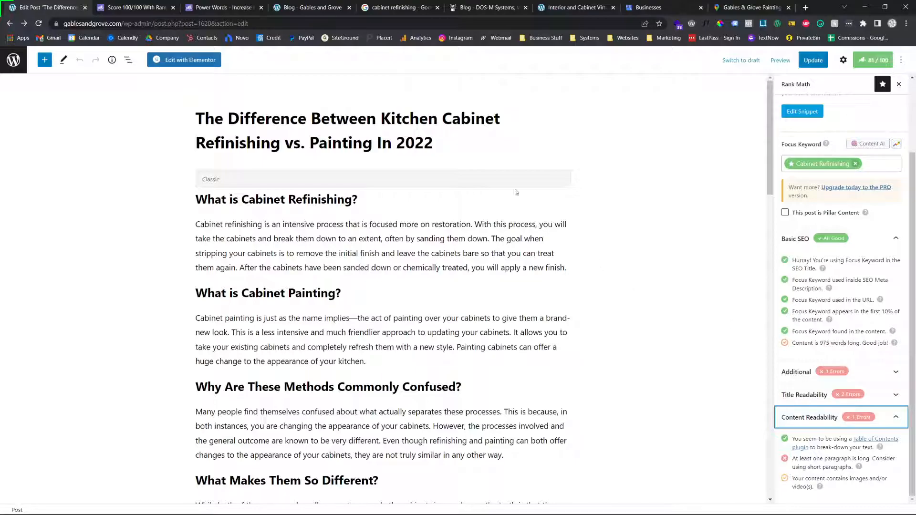
Remove "In 2022" from the end of the post title
{"action": "double_click", "coordinate": [420, 142]}
{"action": "key", "text": "BackSpace"}
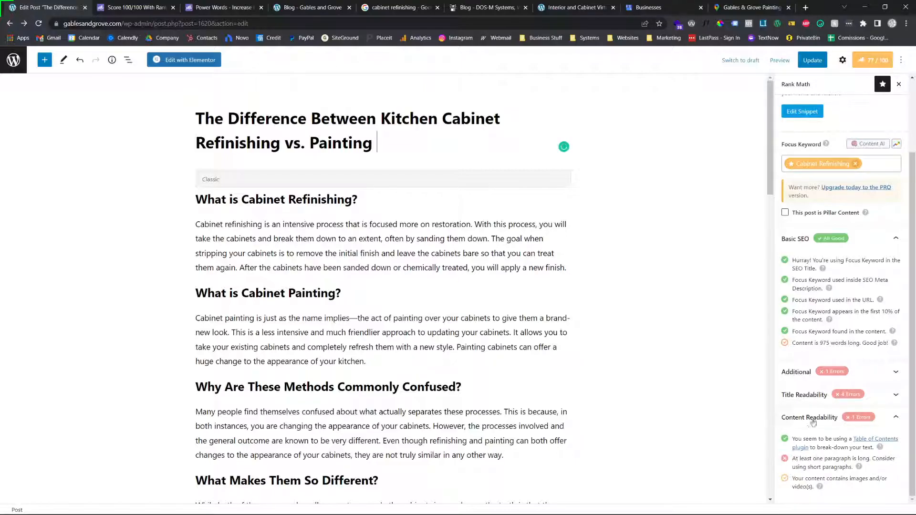
Split the long paragraph under "Painting Can Cover Damage" before "Painting also does a great job"
{"action": "double_click", "coordinate": [849, 456]}
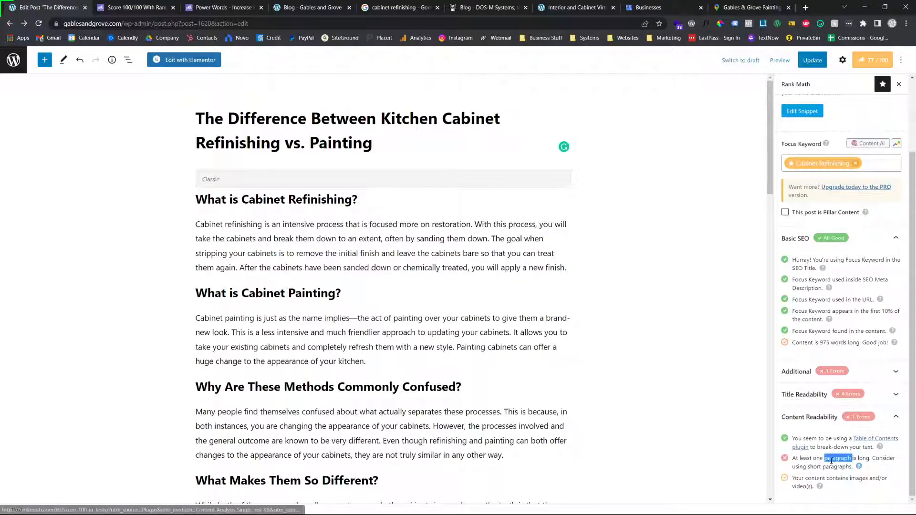
{"action": "scroll", "coordinate": [360, 275], "scroll_direction": "down", "scroll_amount": 1}
{"action": "scroll", "coordinate": [361, 276], "scroll_direction": "down", "scroll_amount": 20}
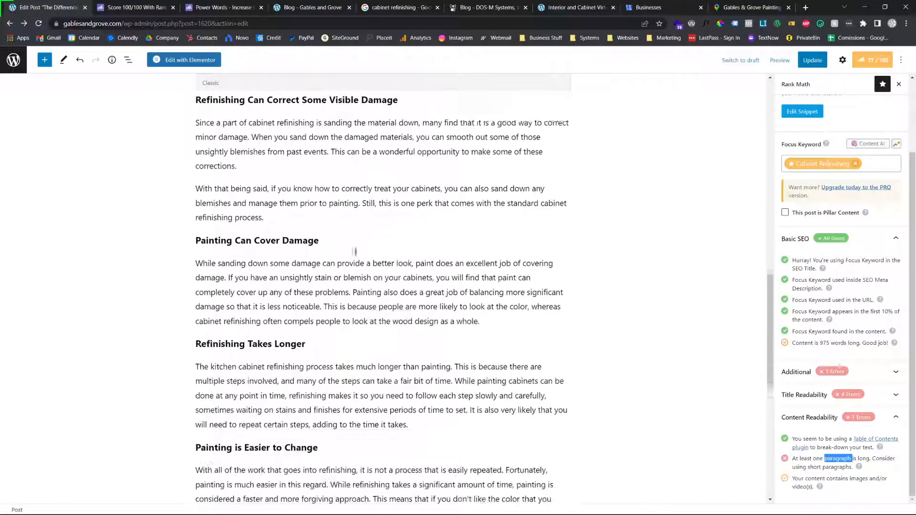
{"action": "scroll", "coordinate": [356, 251], "scroll_direction": "down", "scroll_amount": 6}
{"action": "scroll", "coordinate": [356, 252], "scroll_direction": "up", "scroll_amount": 10}
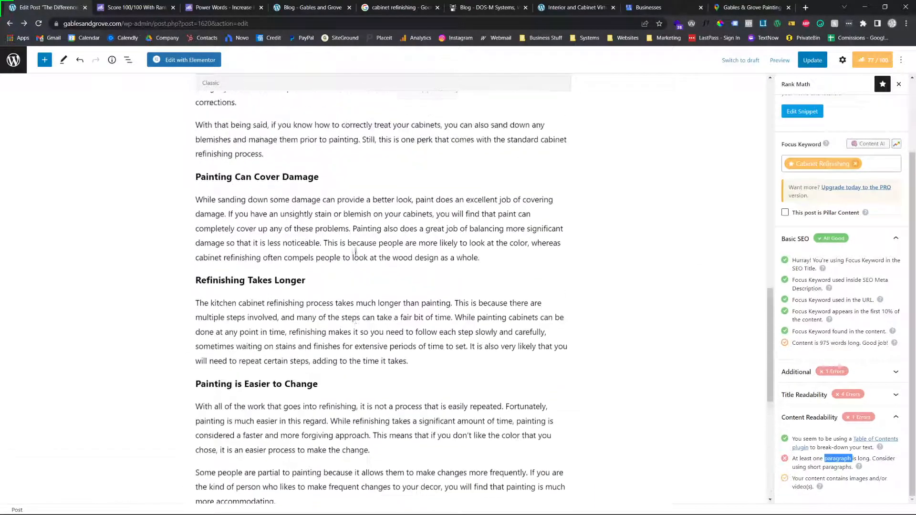
{"action": "scroll", "coordinate": [357, 252], "scroll_direction": "up", "scroll_amount": 13}
{"action": "scroll", "coordinate": [357, 252], "scroll_direction": "down", "scroll_amount": 8}
{"action": "scroll", "coordinate": [357, 252], "scroll_direction": "down", "scroll_amount": 7}
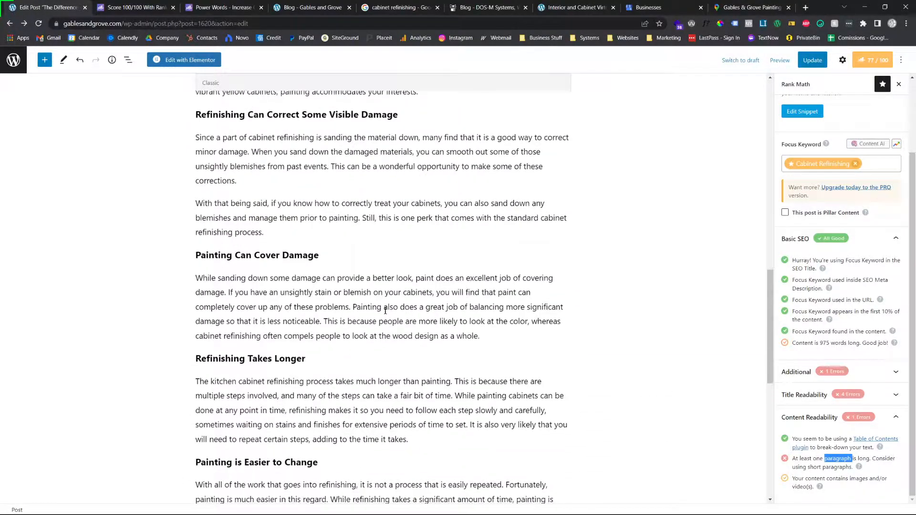
{"action": "left_click", "coordinate": [360, 309]}
{"action": "left_click", "coordinate": [351, 307]}
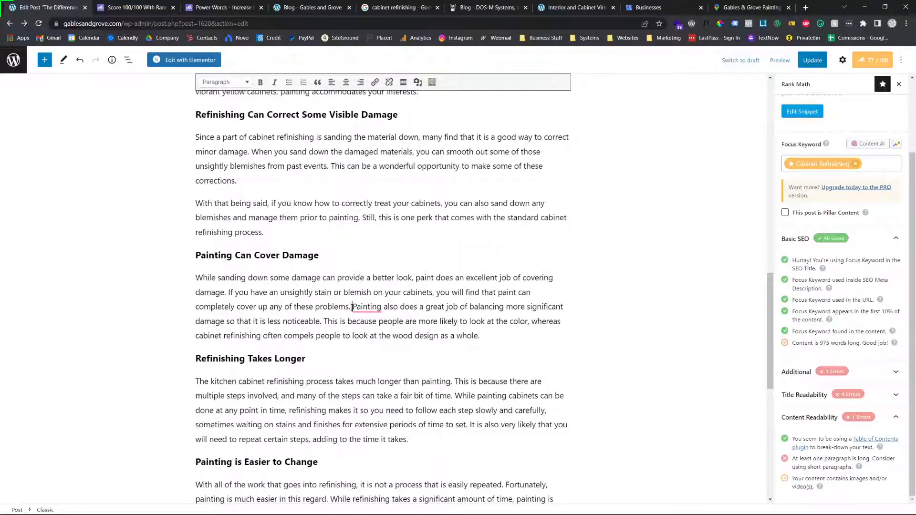
{"action": "key", "text": "Return"}
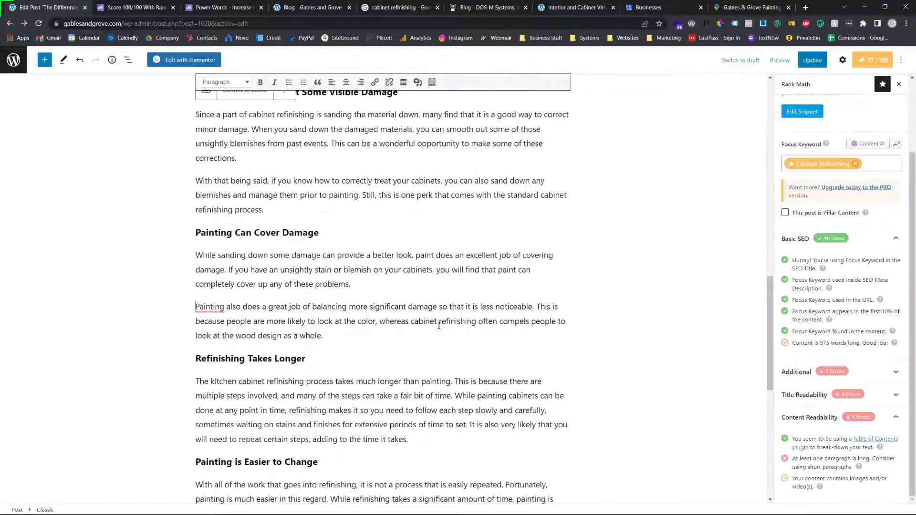
Split the first paragraph of "The Takeaway" before "Take time to consider" and check Rank Math's help article on short paragraphs
{"action": "scroll", "coordinate": [351, 352], "scroll_direction": "down", "scroll_amount": 1}
{"action": "scroll", "coordinate": [418, 353], "scroll_direction": "down", "scroll_amount": 6}
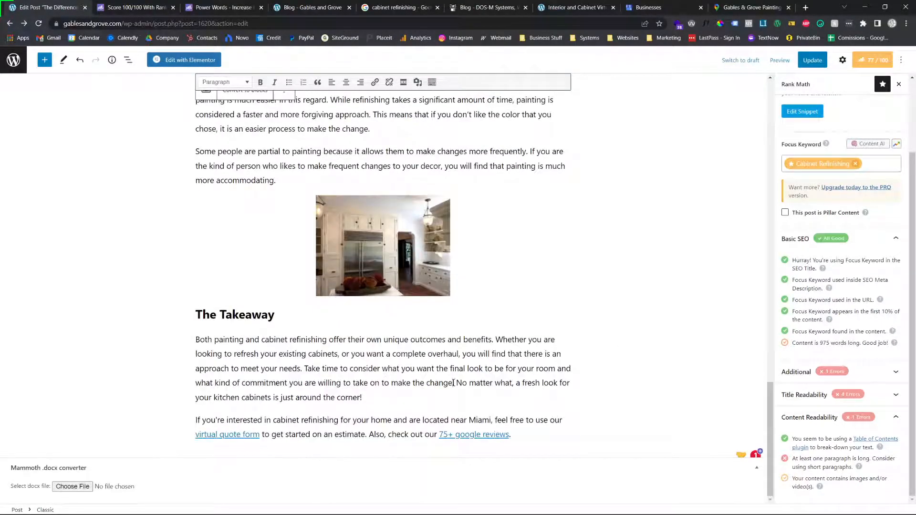
{"action": "left_click", "coordinate": [304, 368]}
{"action": "key", "text": "Return"}
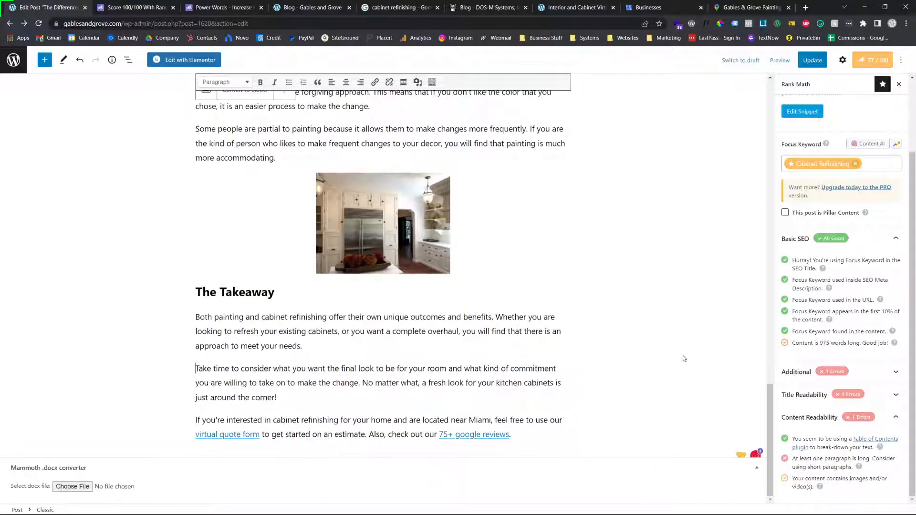
{"action": "left_click", "coordinate": [859, 467]}
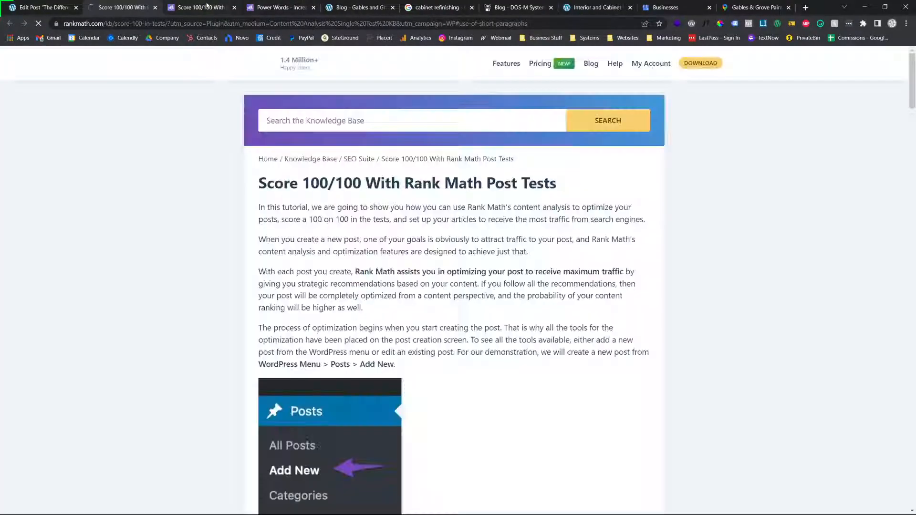
{"action": "key", "text": "ctrl+w"}
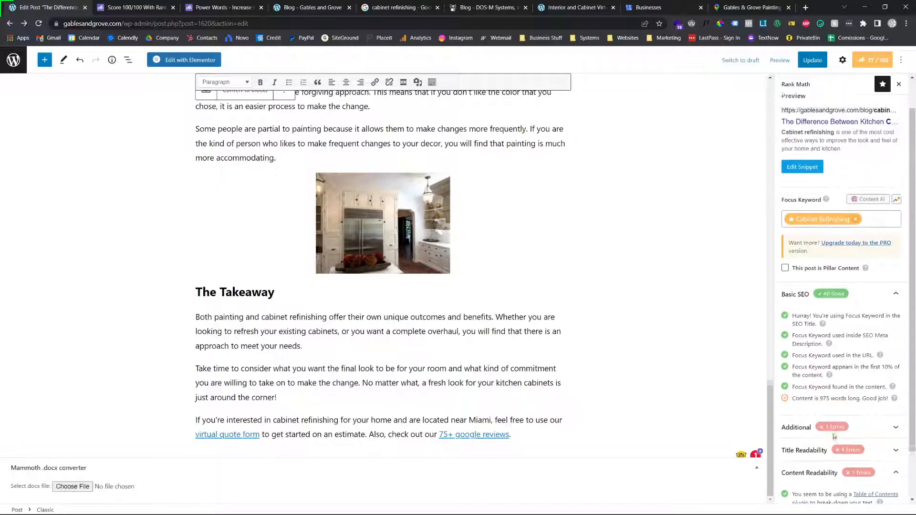
Split the paragraph under "Refinishing Takes Longer" before "While painting cabinets can be done"
{"action": "scroll", "coordinate": [533, 337], "scroll_direction": "up", "scroll_amount": 4}
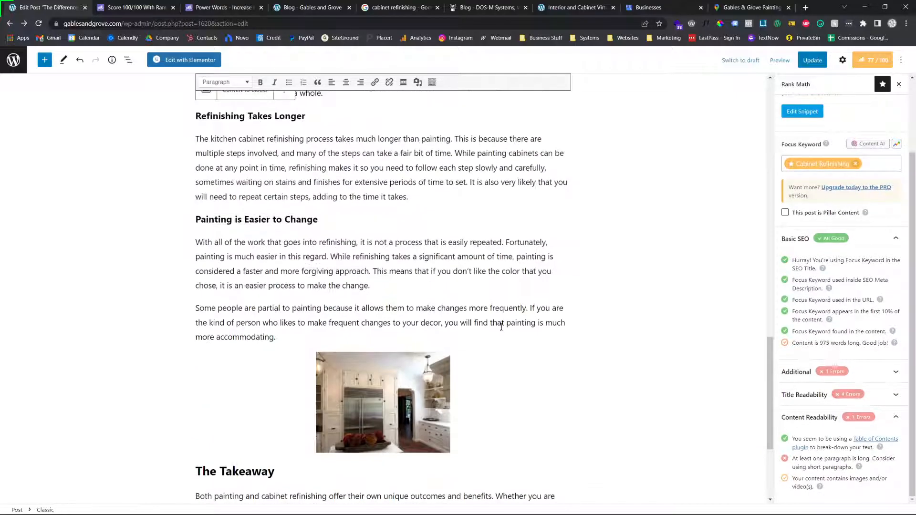
{"action": "scroll", "coordinate": [394, 279], "scroll_direction": "up", "scroll_amount": 4}
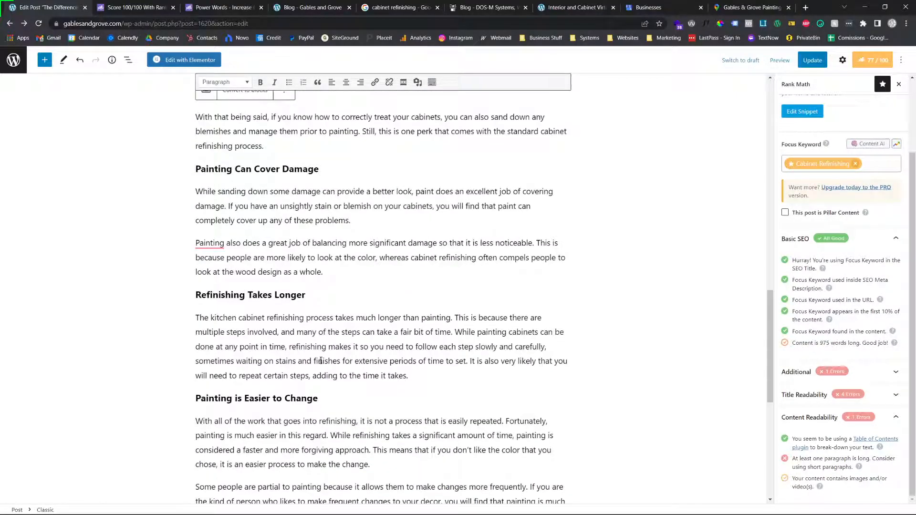
{"action": "scroll", "coordinate": [322, 361], "scroll_direction": "up", "scroll_amount": 18}
{"action": "scroll", "coordinate": [326, 337], "scroll_direction": "up", "scroll_amount": 3}
{"action": "scroll", "coordinate": [326, 336], "scroll_direction": "down", "scroll_amount": 9}
{"action": "scroll", "coordinate": [325, 335], "scroll_direction": "down", "scroll_amount": 9}
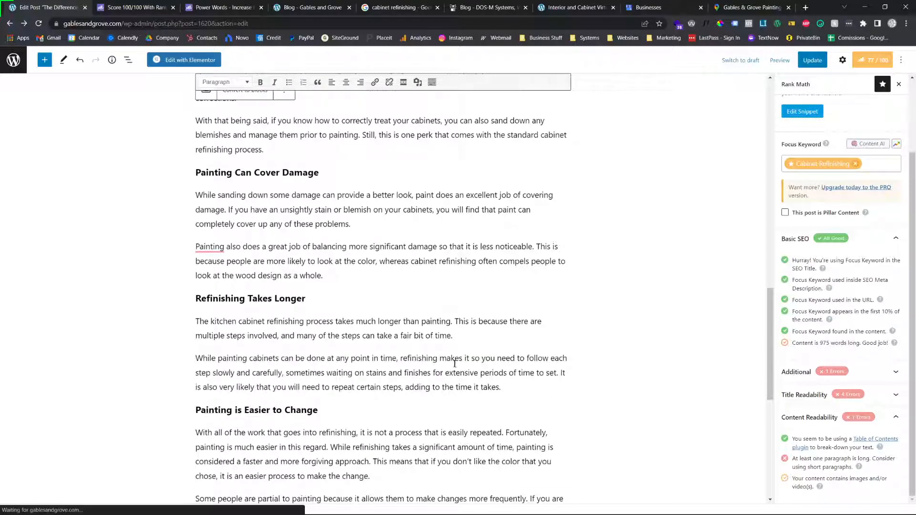
{"action": "key", "text": "BackSpace"}
Add a blank line above the "What Makes Them So Different?" heading and open the form for inserting media from a URL
{"action": "scroll", "coordinate": [450, 356], "scroll_direction": "down", "scroll_amount": 8}
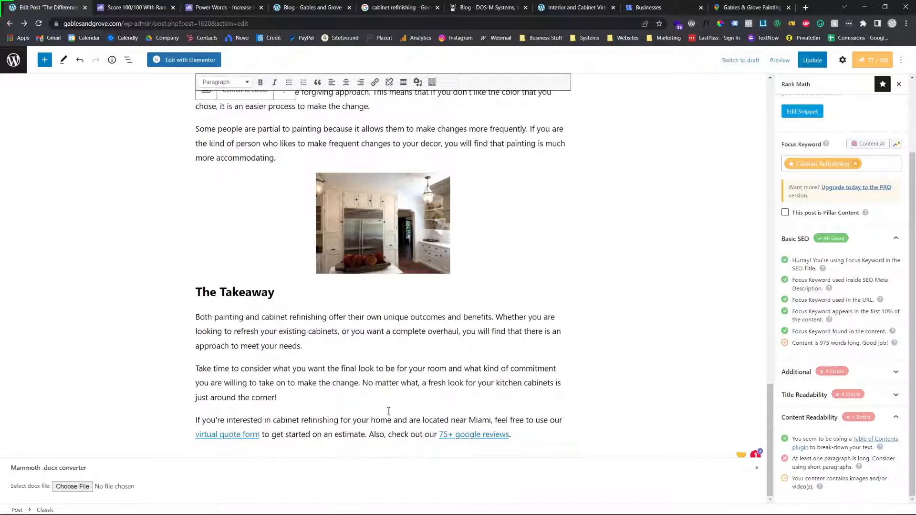
{"action": "scroll", "coordinate": [514, 375], "scroll_direction": "up", "scroll_amount": 20}
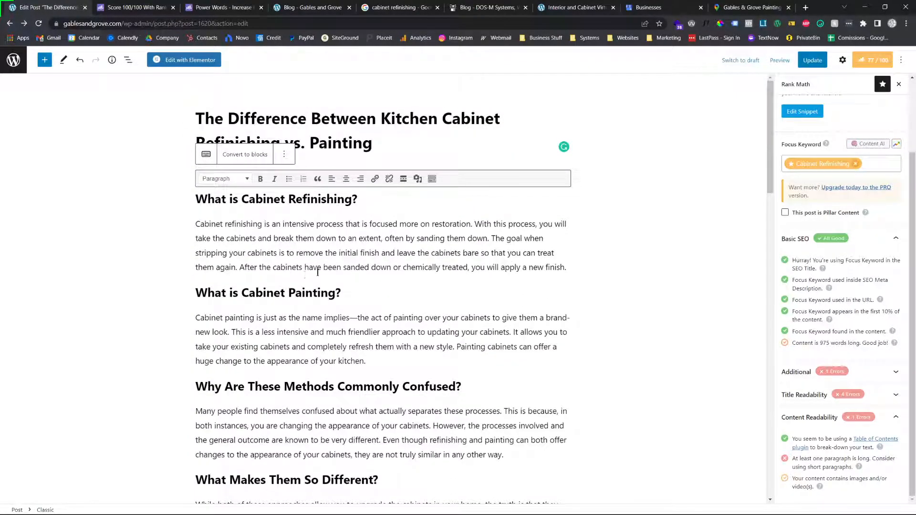
{"action": "scroll", "coordinate": [328, 271], "scroll_direction": "down", "scroll_amount": 8}
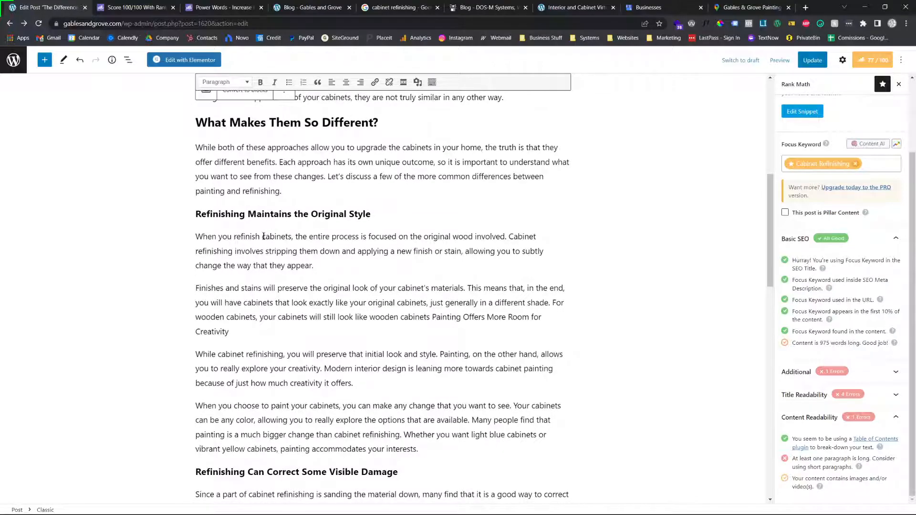
{"action": "scroll", "coordinate": [235, 232], "scroll_direction": "up", "scroll_amount": 4}
{"action": "left_click", "coordinate": [196, 304]}
{"action": "key", "text": "Return"}
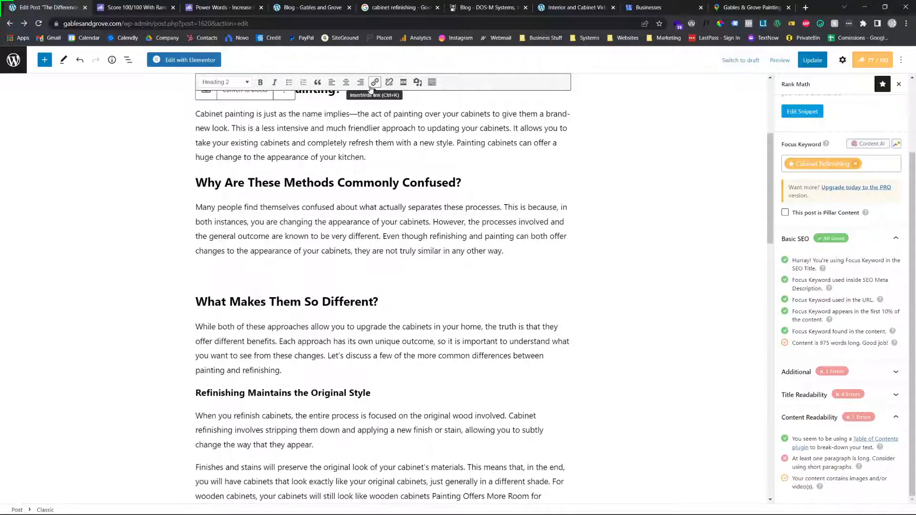
{"action": "left_click", "coordinate": [416, 84]}
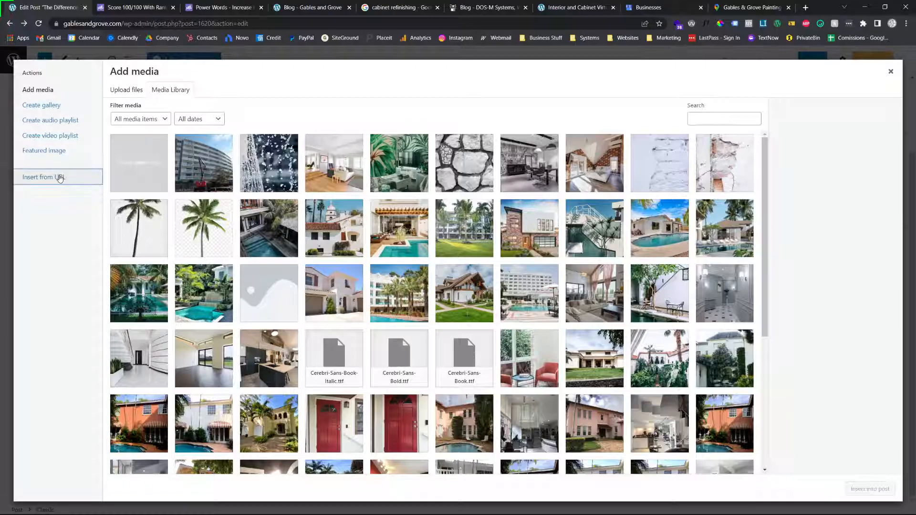
{"action": "left_click", "coordinate": [59, 177]}
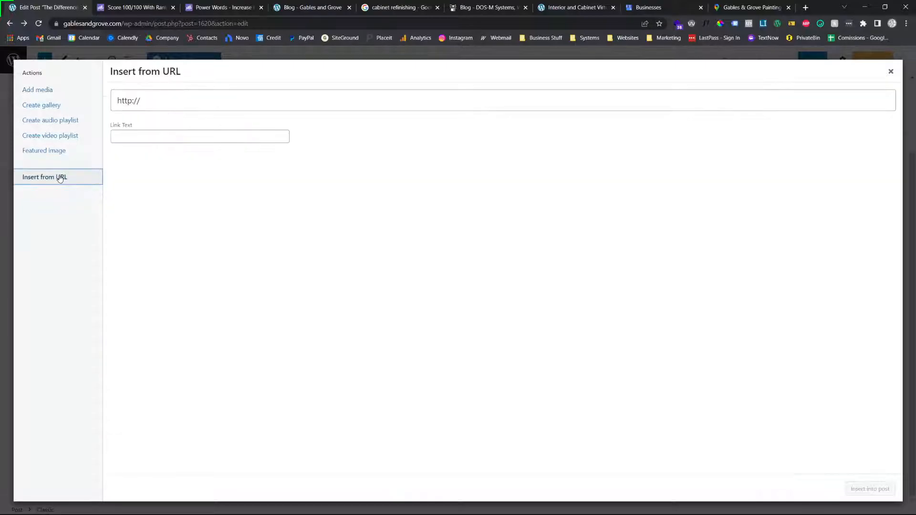
Open YouTube in a new browser tab and search for "gables and grove"
{"action": "left_click", "coordinate": [806, 7]}
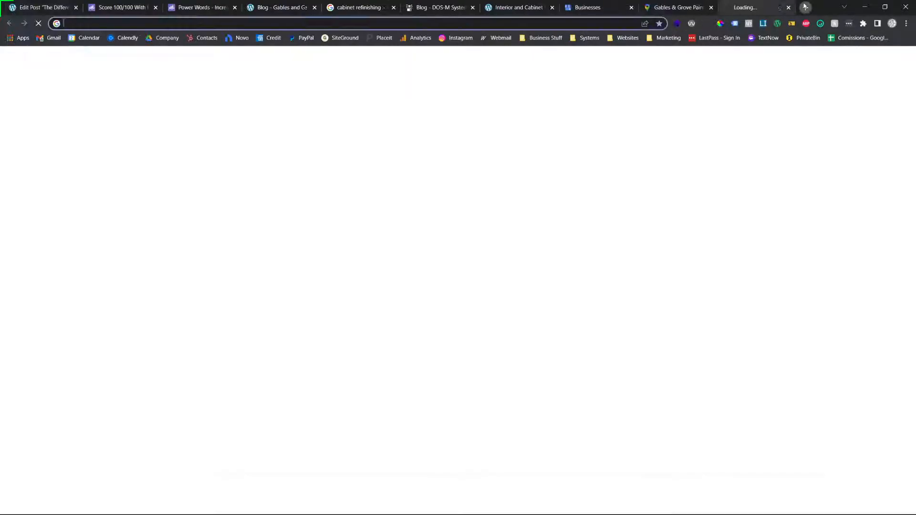
{"action": "type", "text": "youtube.com"}
{"action": "key", "text": "Return"}
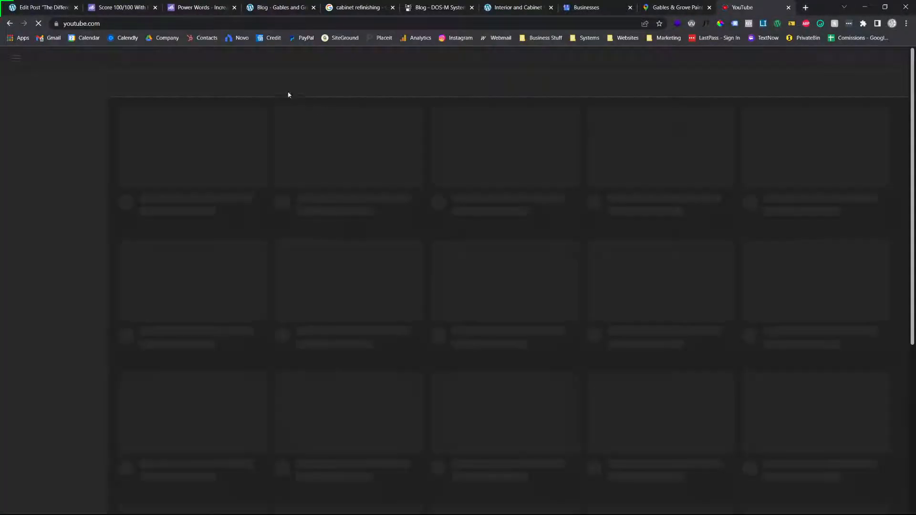
{"action": "left_click", "coordinate": [334, 59]}
{"action": "type", "text": "gables and grove"}
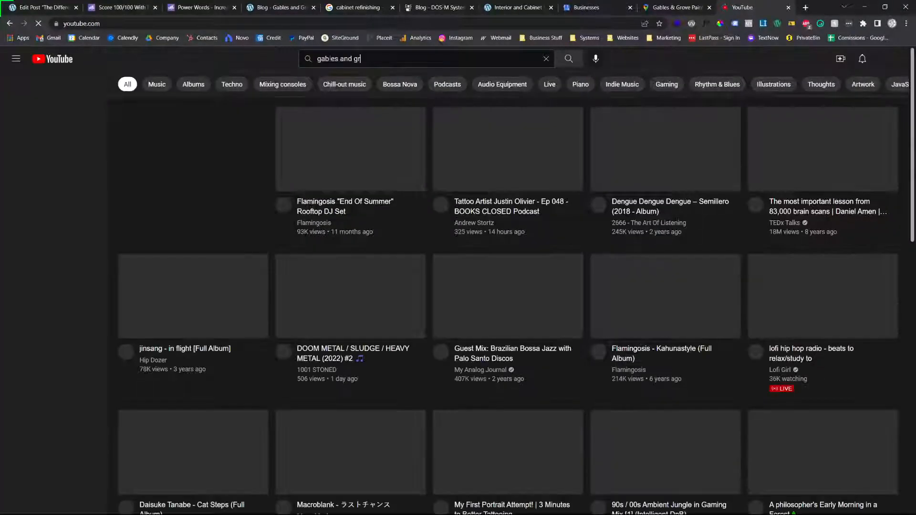
{"action": "key", "text": "Return"}
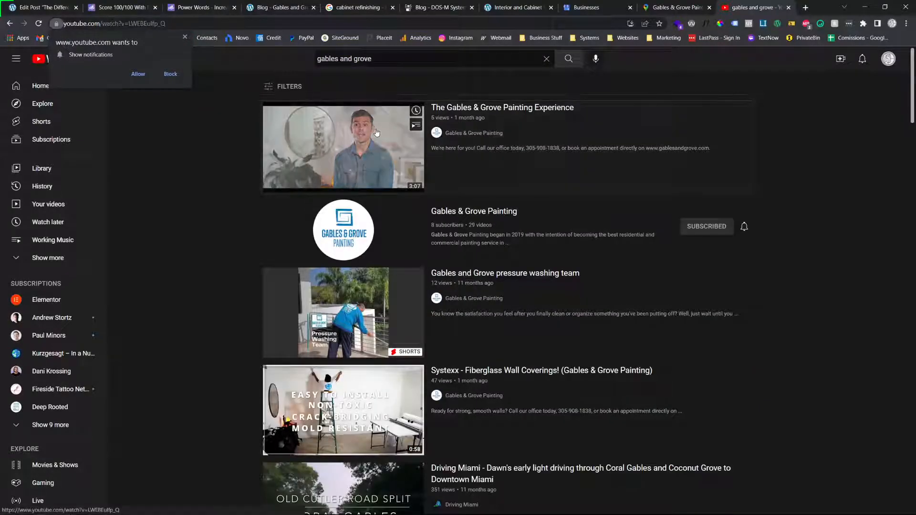
Open the video "The Gables & Grove Painting Experience" and copy its share link
{"action": "left_click", "coordinate": [376, 132]}
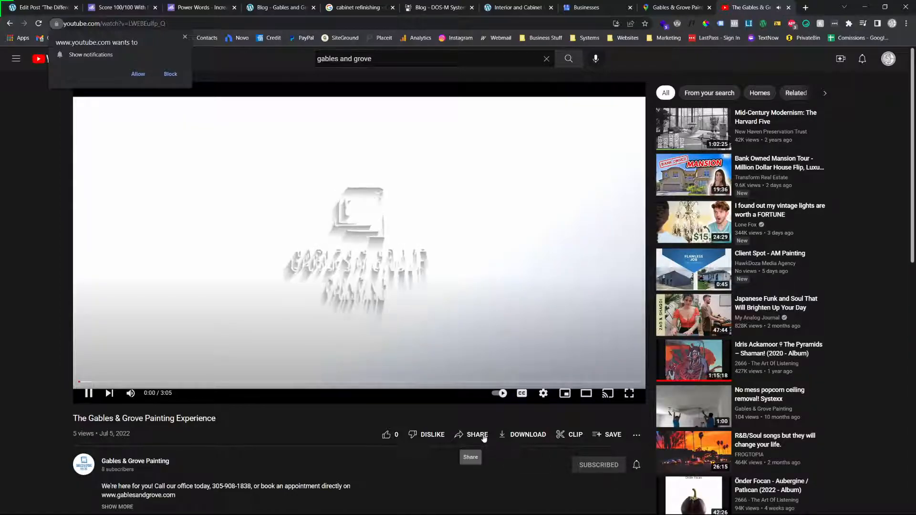
{"action": "left_click", "coordinate": [477, 434]}
{"action": "left_click", "coordinate": [542, 298]}
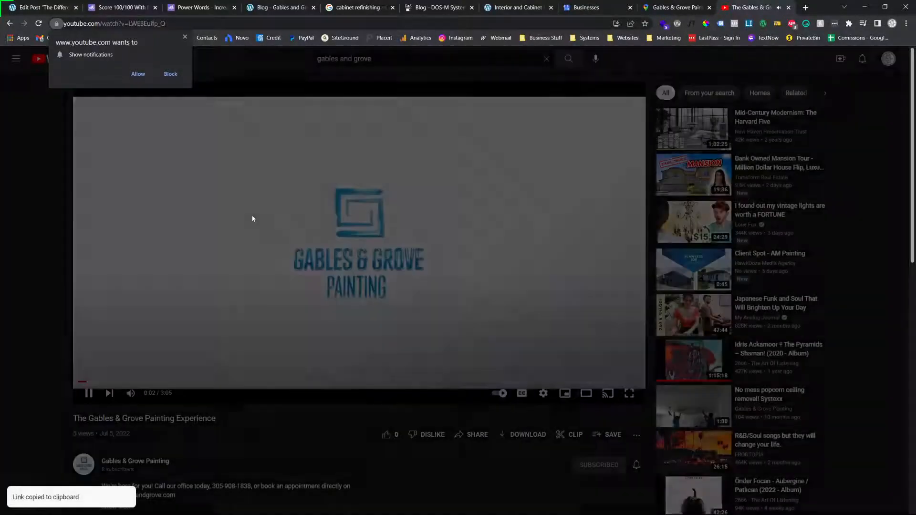
{"action": "left_click", "coordinate": [65, 5]}
{"action": "left_click", "coordinate": [160, 137]}
{"action": "left_click", "coordinate": [163, 97]}
{"action": "key", "text": "ctrl+v"}
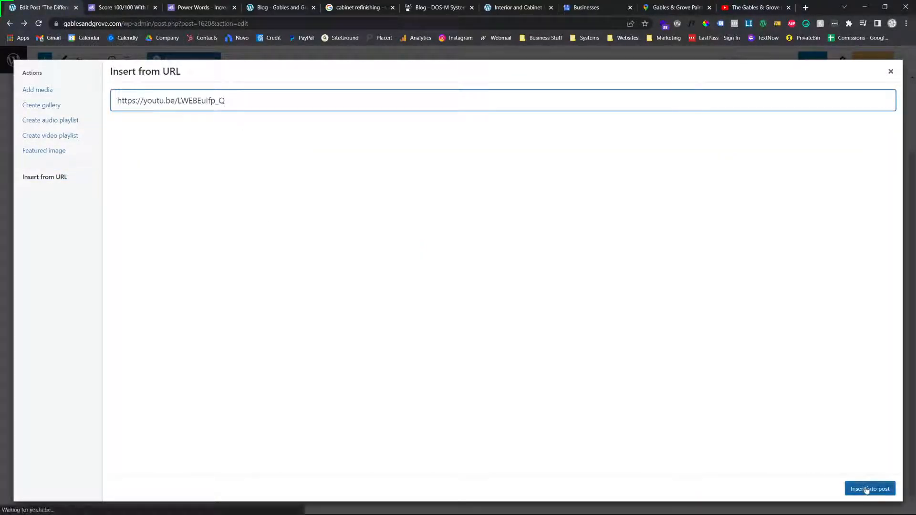
{"action": "left_click", "coordinate": [867, 489]}
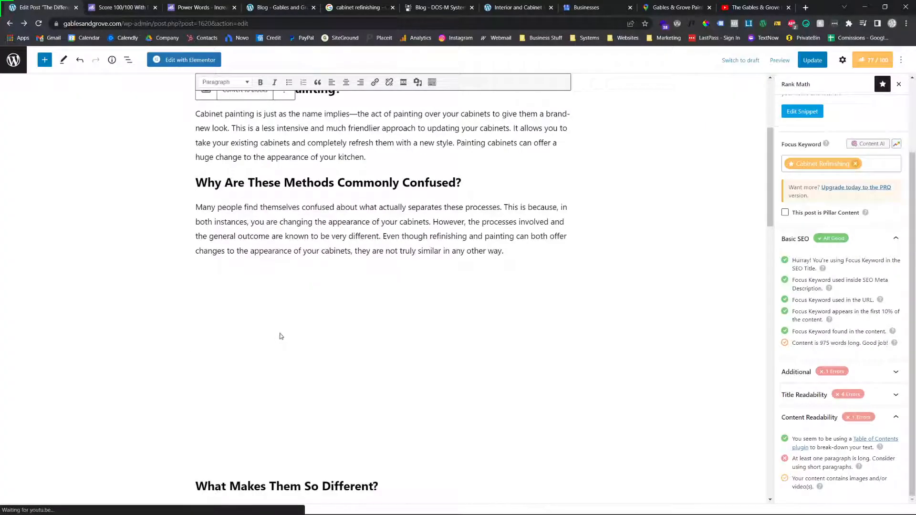
{"action": "scroll", "coordinate": [290, 342], "scroll_direction": "down", "scroll_amount": 3}
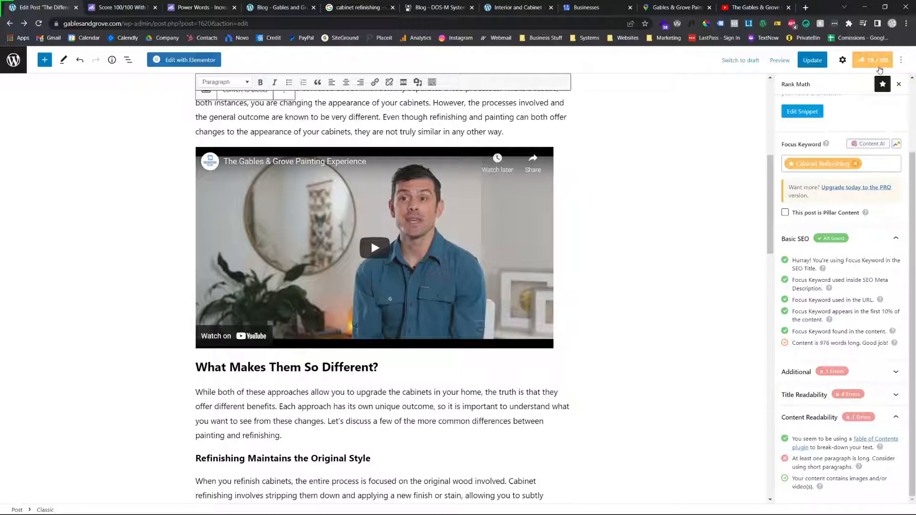
{"action": "triple_click", "coordinate": [799, 481]}
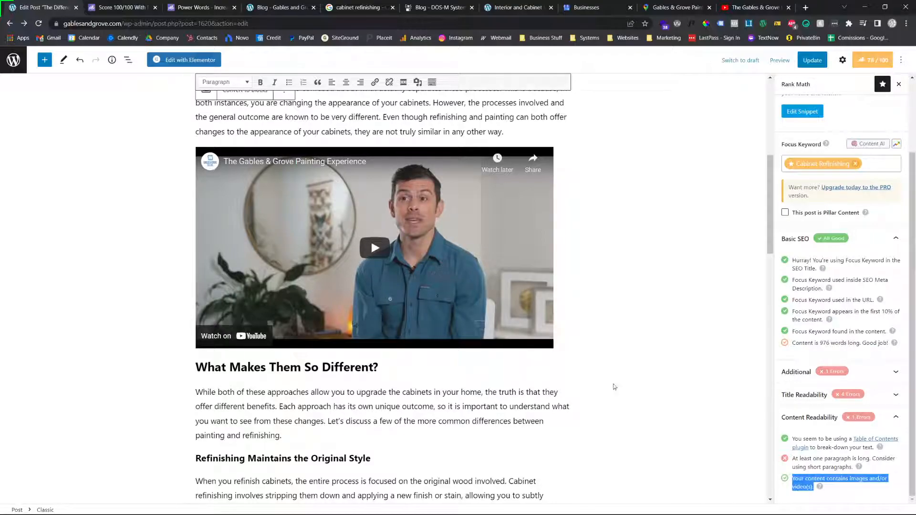
Review the whole post from the title to The Takeaway, checking the paragraph lengths and the placement of media
{"action": "scroll", "coordinate": [357, 329], "scroll_direction": "up", "scroll_amount": 7}
{"action": "scroll", "coordinate": [357, 328], "scroll_direction": "down", "scroll_amount": 5}
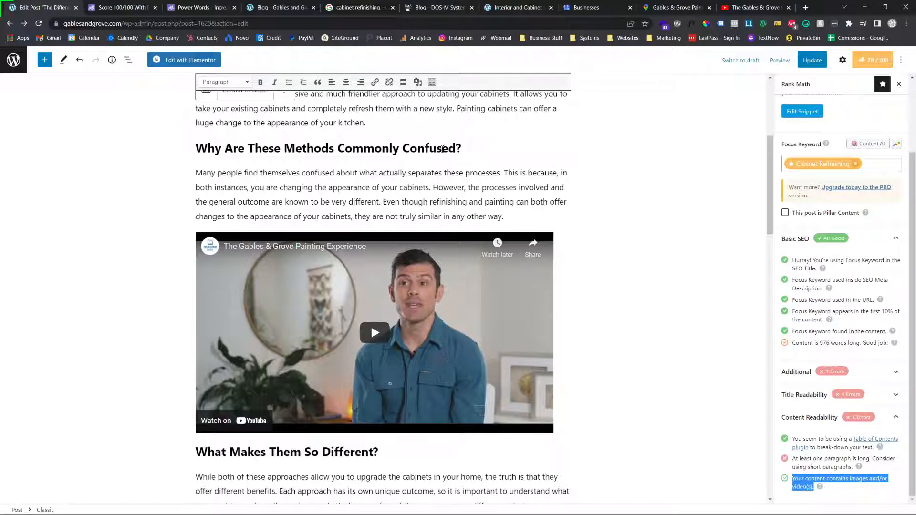
{"action": "scroll", "coordinate": [421, 179], "scroll_direction": "down", "scroll_amount": 10}
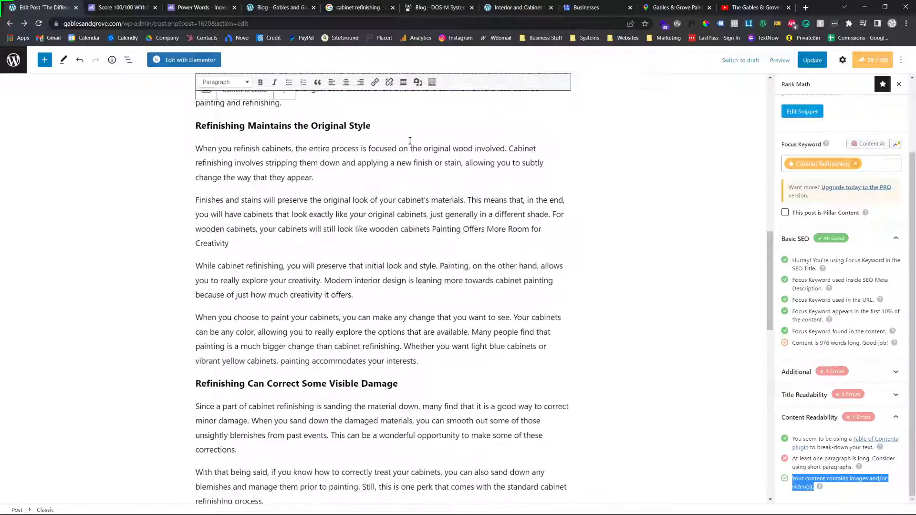
{"action": "scroll", "coordinate": [398, 265], "scroll_direction": "down", "scroll_amount": 5}
{"action": "scroll", "coordinate": [400, 301], "scroll_direction": "up", "scroll_amount": 15}
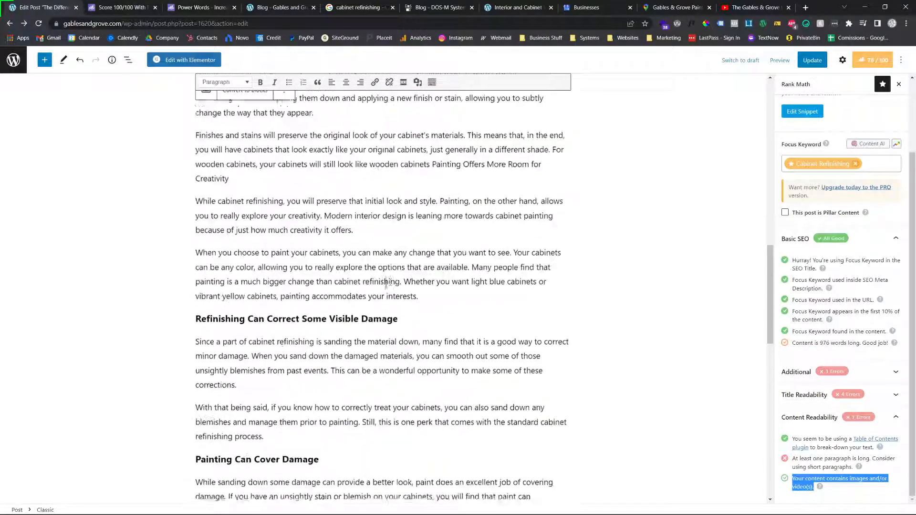
{"action": "left_click", "coordinate": [381, 318]}
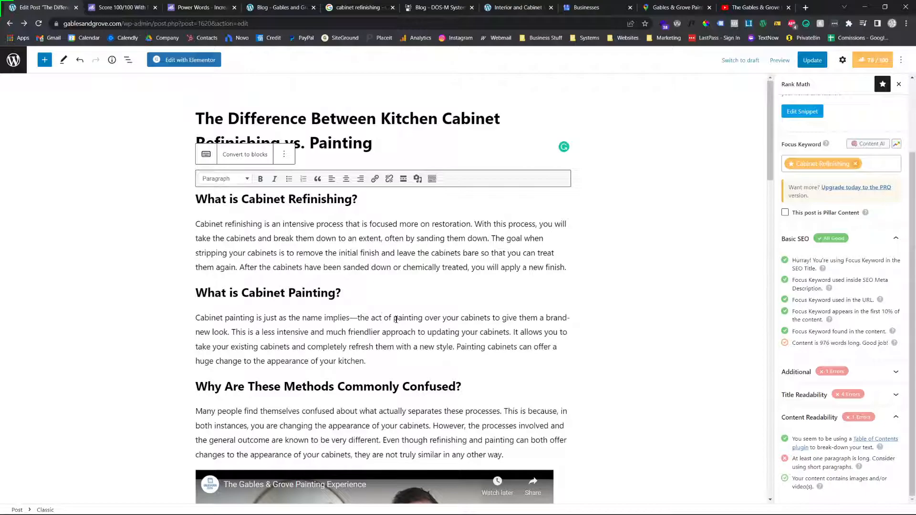
{"action": "scroll", "coordinate": [395, 320], "scroll_direction": "down", "scroll_amount": 15}
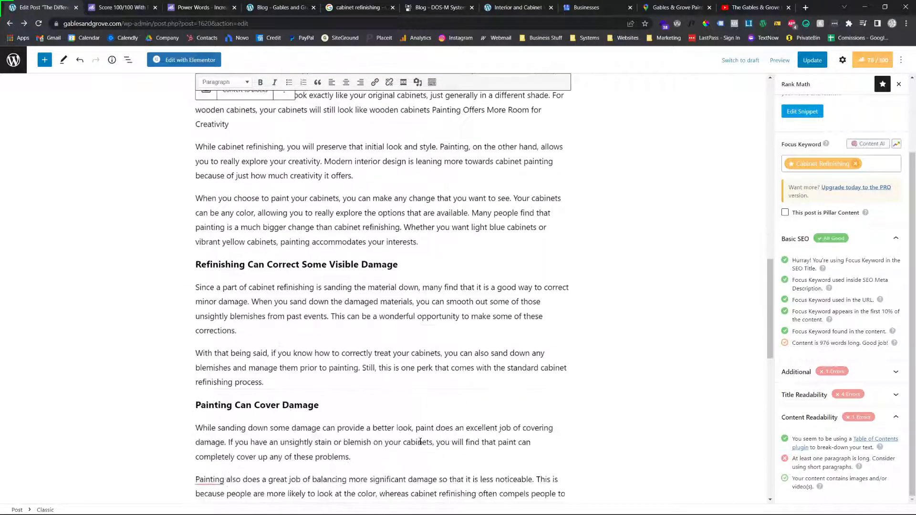
{"action": "scroll", "coordinate": [478, 301], "scroll_direction": "down", "scroll_amount": 5}
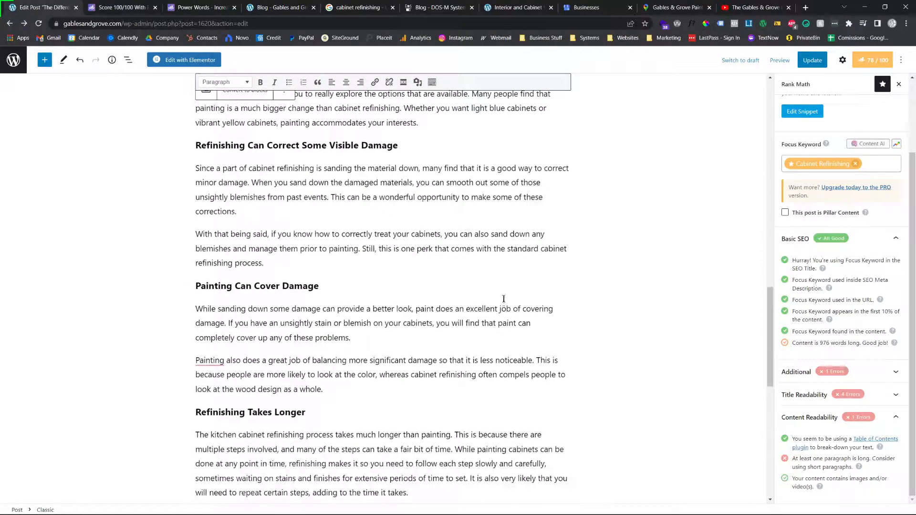
{"action": "scroll", "coordinate": [499, 318], "scroll_direction": "down", "scroll_amount": 8}
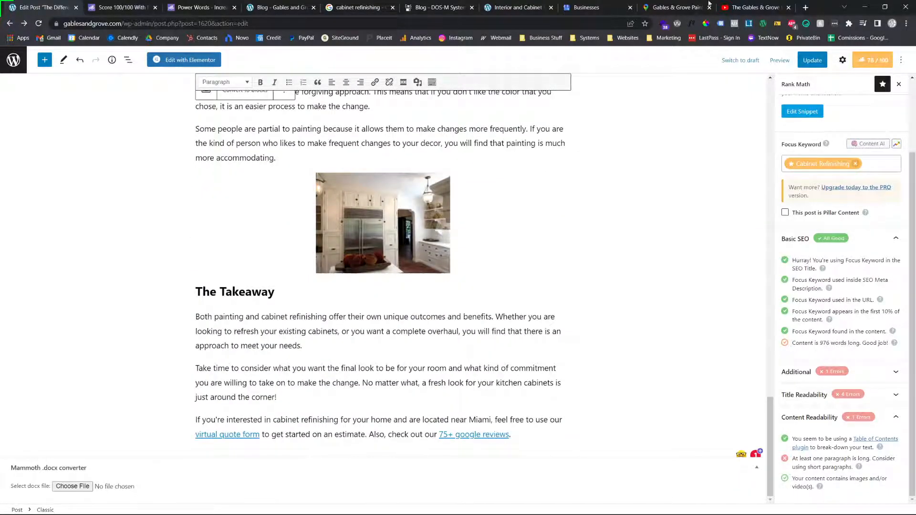
Open the GeoImgr geotagging tool in a new browser tab and upload the photo 2020_SpyglassInt-26 from Downloads
{"action": "left_click", "coordinate": [806, 6]}
{"action": "type", "text": "geo"}
{"action": "key", "text": "Return"}
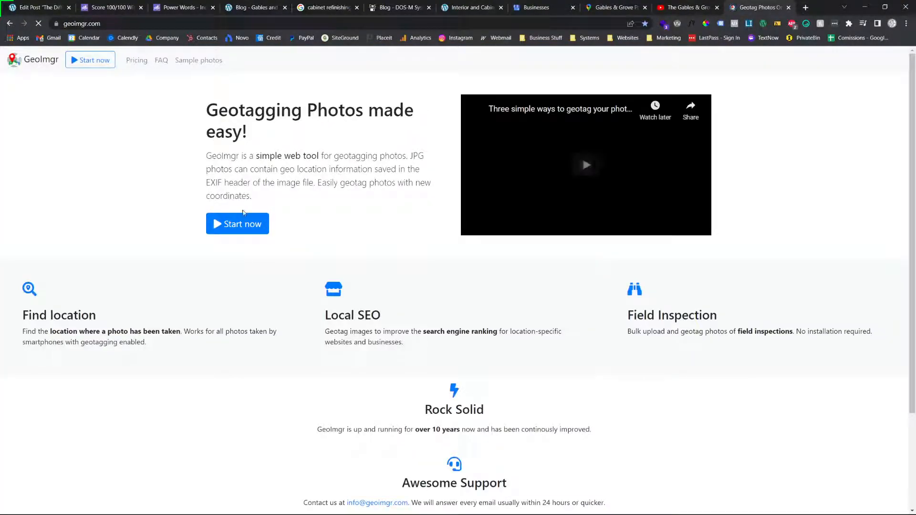
{"action": "left_click", "coordinate": [108, 61]}
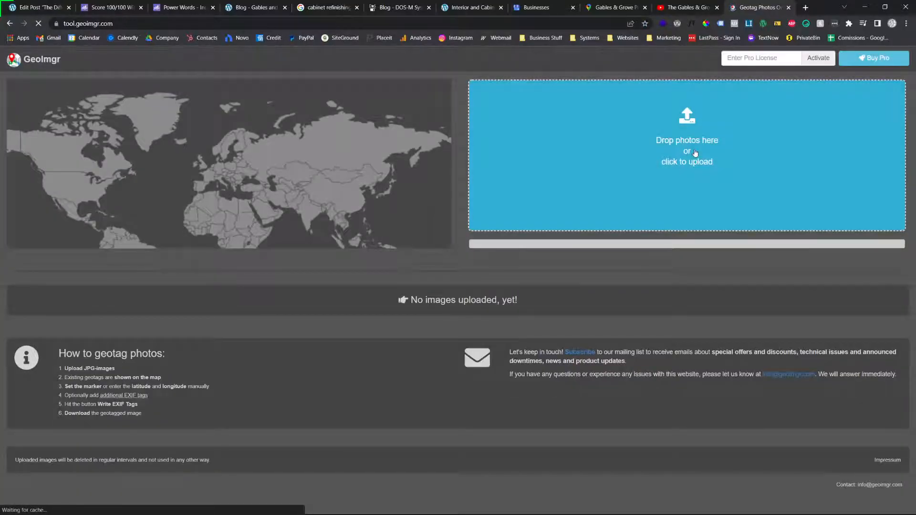
{"action": "left_click", "coordinate": [618, 123]}
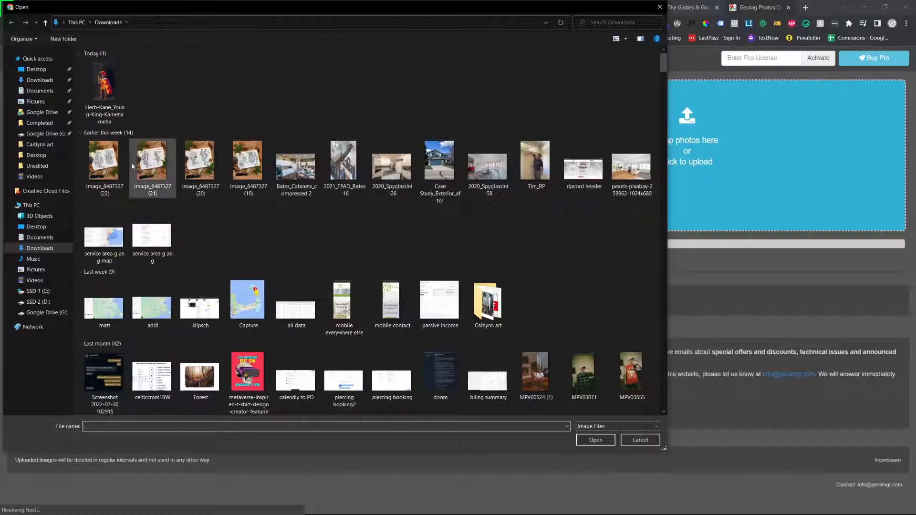
{"action": "double_click", "coordinate": [409, 175]}
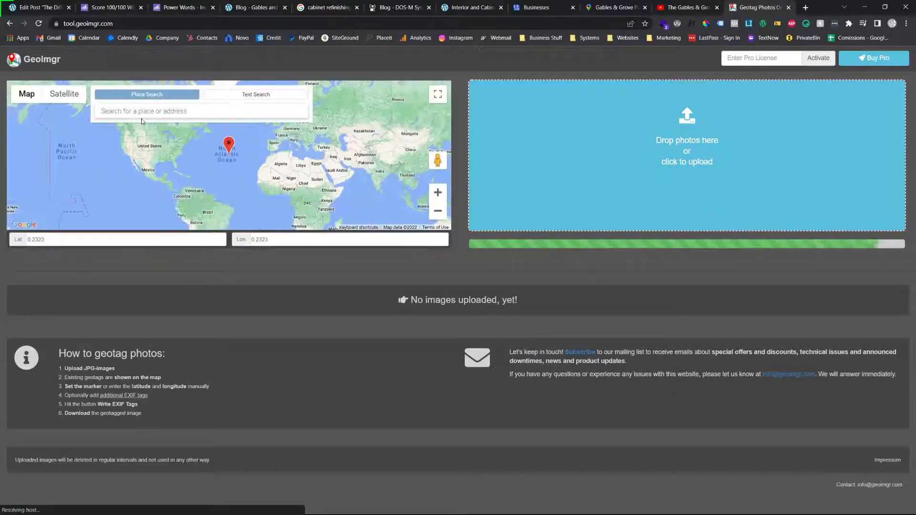
Try to locate Gables & Grove Painting on the geotagging map by searching for the place "gables and grove"
{"action": "left_click", "coordinate": [144, 111]}
{"action": "type", "text": "gables and"}
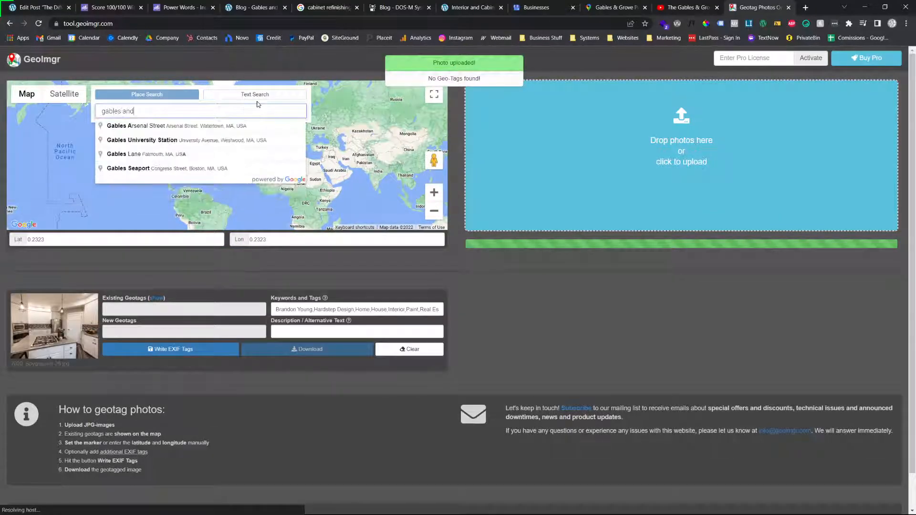
{"action": "type", "text": " grove"}
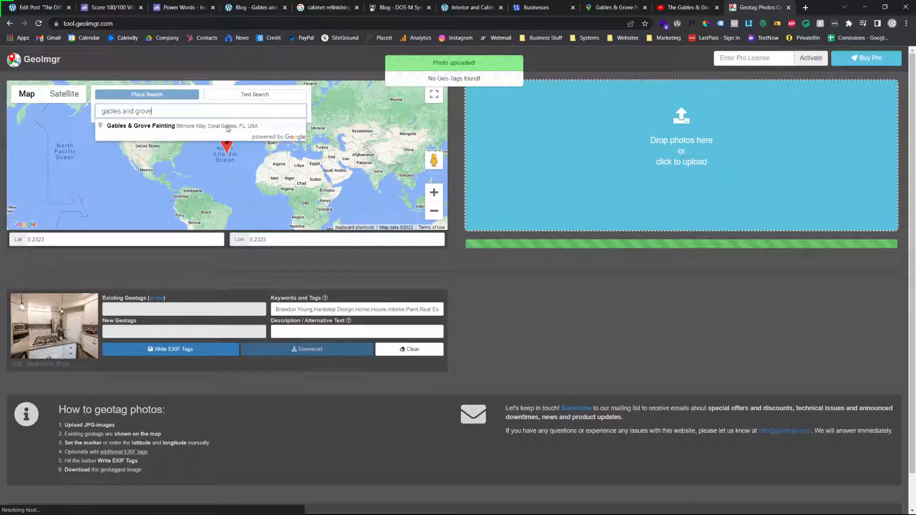
{"action": "left_click", "coordinate": [227, 128]}
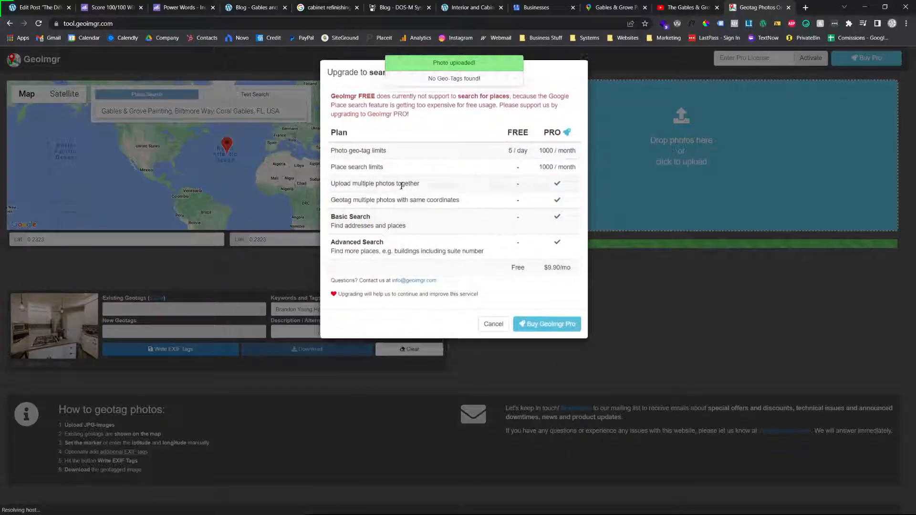
{"action": "left_click", "coordinate": [494, 324]}
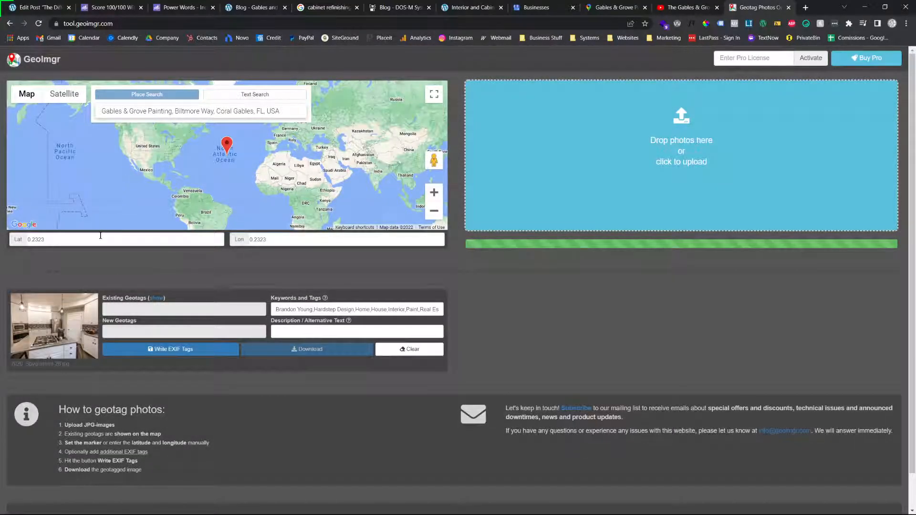
Move the map marker to Florida and replace the photo's keywords with cabinet painting, cabinet refinishing and refinishing kitchen cabinets in miami
{"action": "mouse_move", "coordinate": [225, 145]}
{"action": "left_mouse_down"}
{"action": "mouse_move", "coordinate": [157, 162]}
{"action": "mouse_move", "coordinate": [172, 163]}
{"action": "left_mouse_up"}
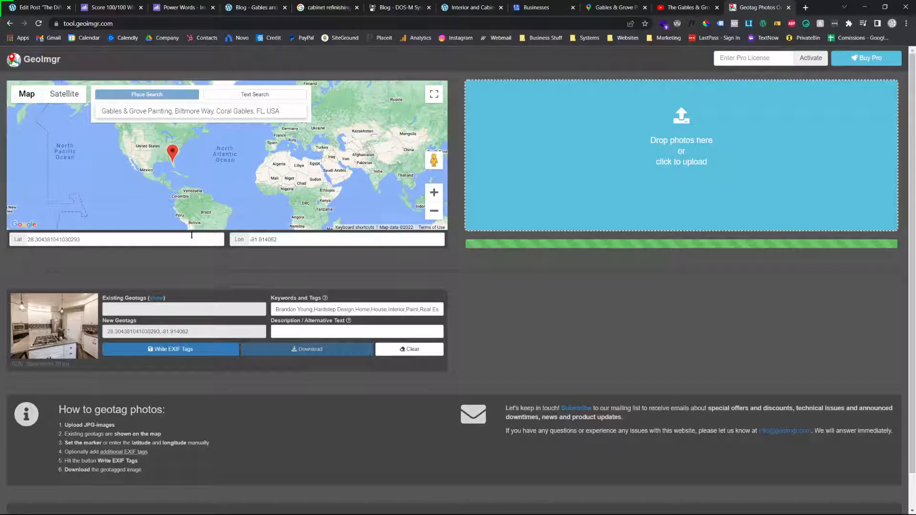
{"action": "triple_click", "coordinate": [322, 314]}
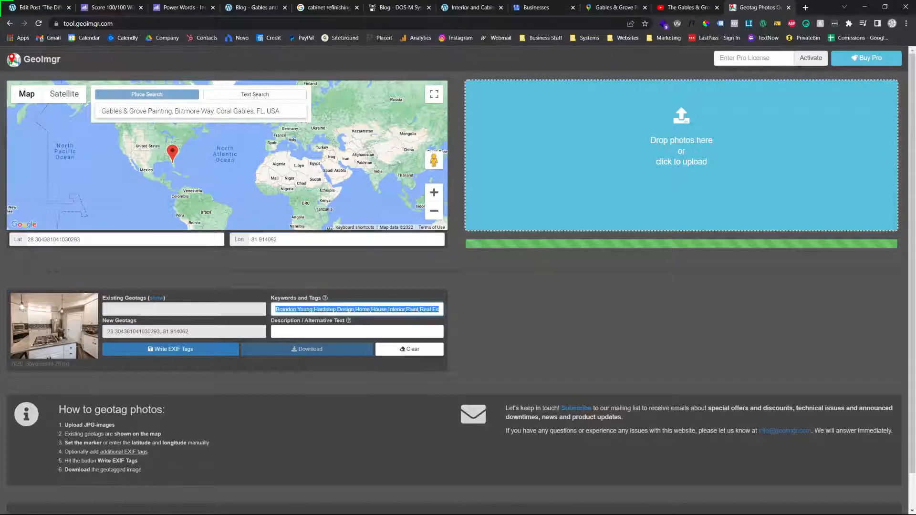
{"action": "type", "text": "cabient pai"}
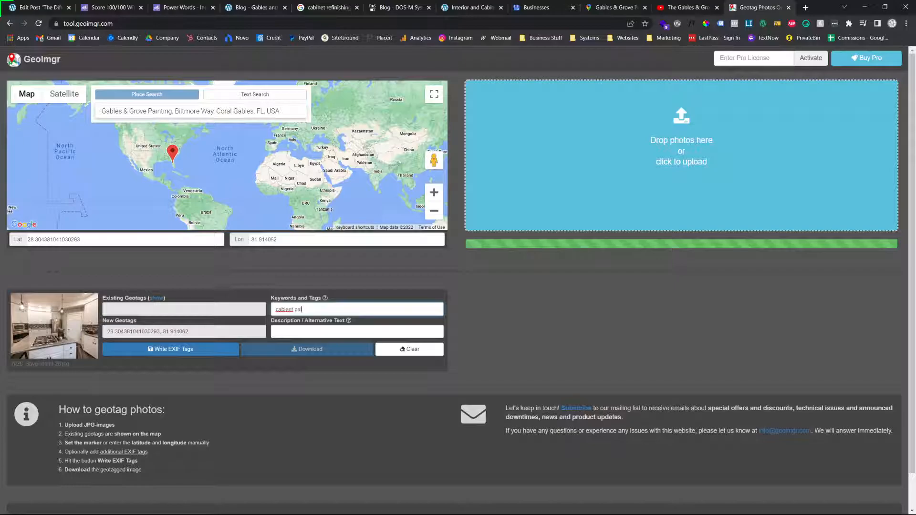
{"action": "type", "text": "nting, cabinet refishing, refihsing ki"}
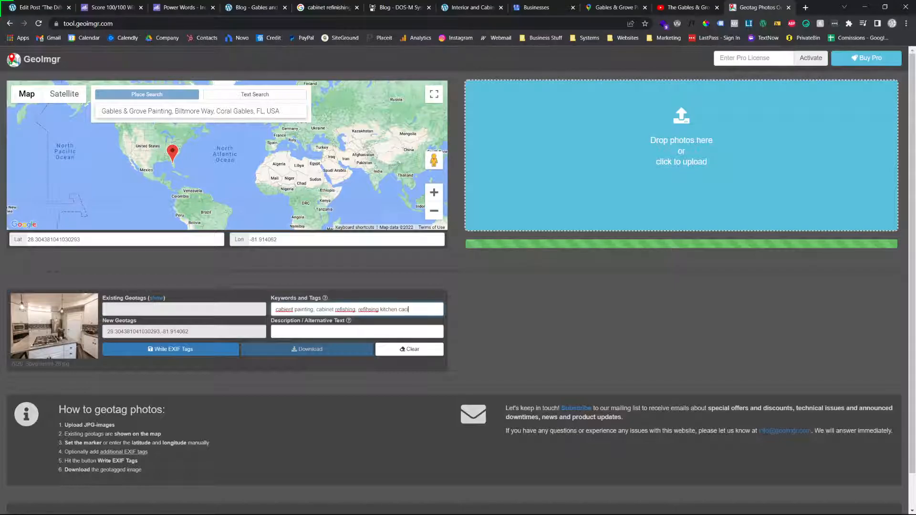
{"action": "type", "text": "tchen cabinets in miami"}
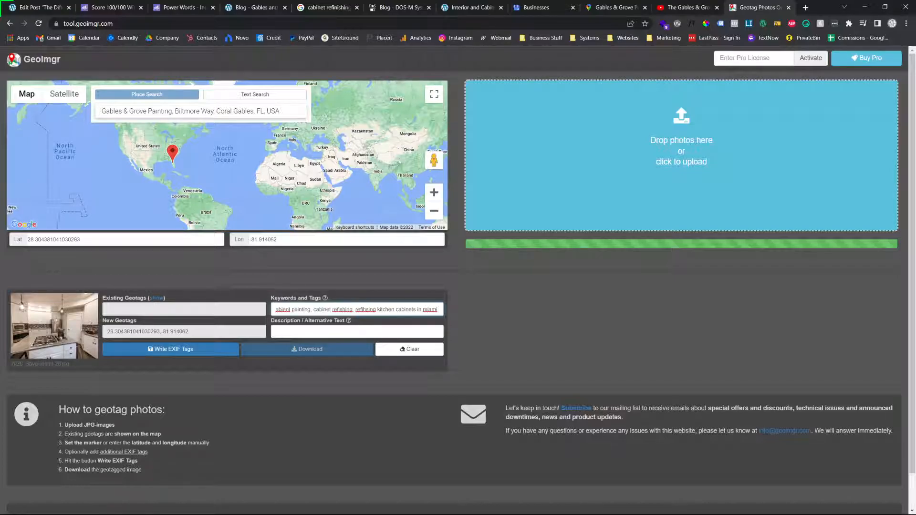
Set the photo's description to "white kitchen cabinet refinishing" and write the EXIF tags to the image
{"action": "left_click", "coordinate": [301, 328]}
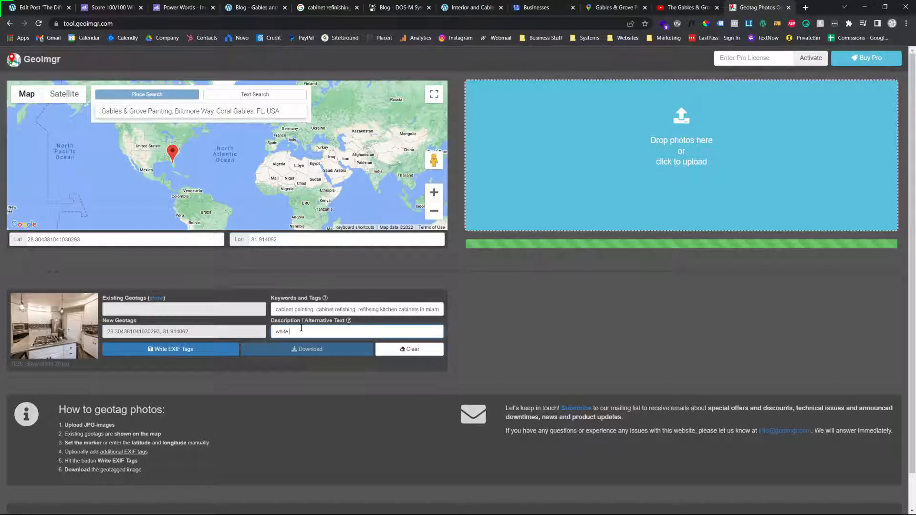
{"action": "type", "text": "white kitchen cabinet r"}
{"action": "left_click", "coordinate": [177, 348]}
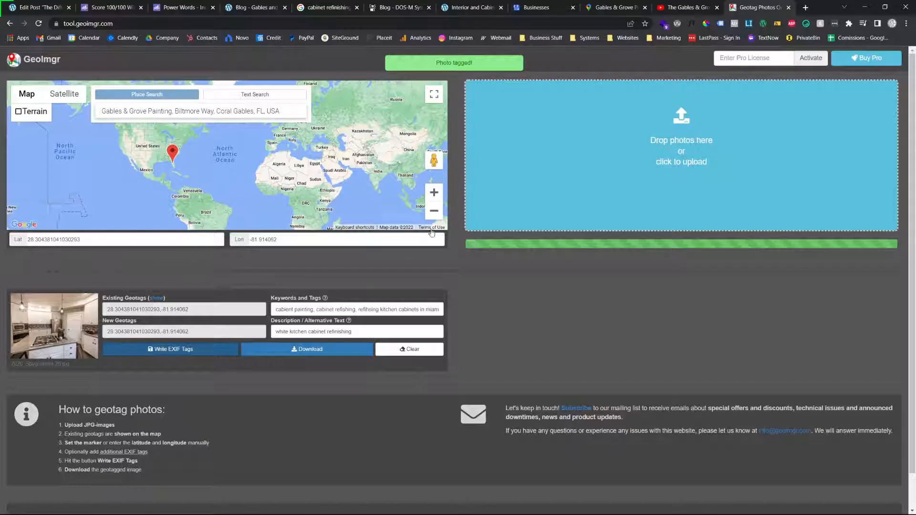
Return to the WordPress post and look through its sections for suitable places to add media
{"action": "left_click", "coordinate": [40, 7]}
{"action": "left_click", "coordinate": [759, 7]}
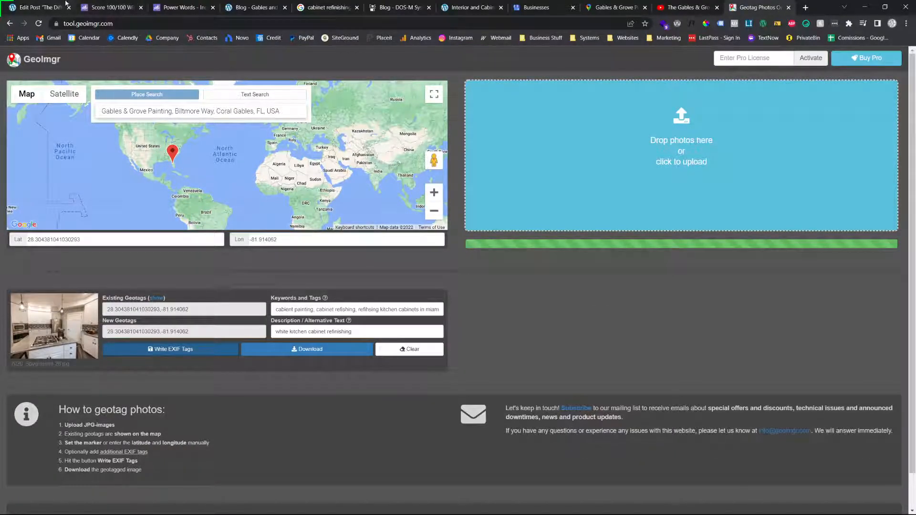
{"action": "left_click", "coordinate": [40, 7]}
{"action": "scroll", "coordinate": [304, 108], "scroll_direction": "up", "scroll_amount": 15}
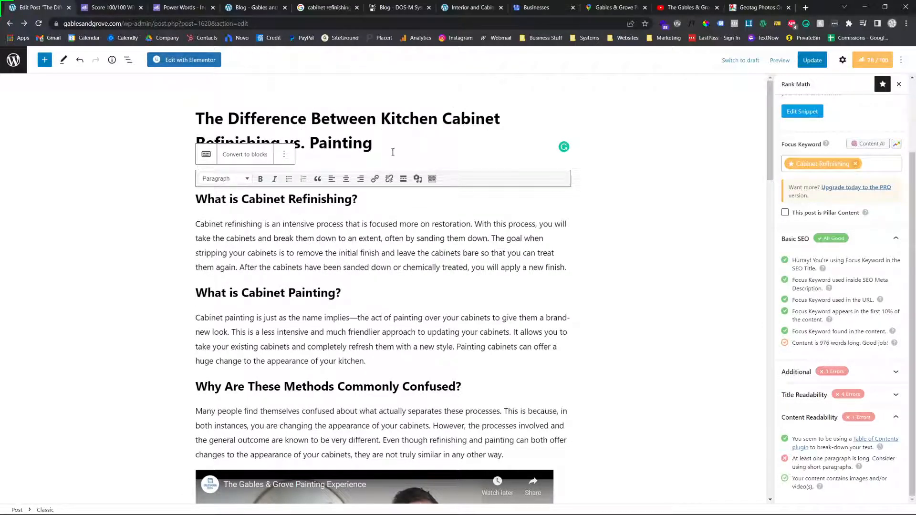
{"action": "left_click", "coordinate": [747, 7]}
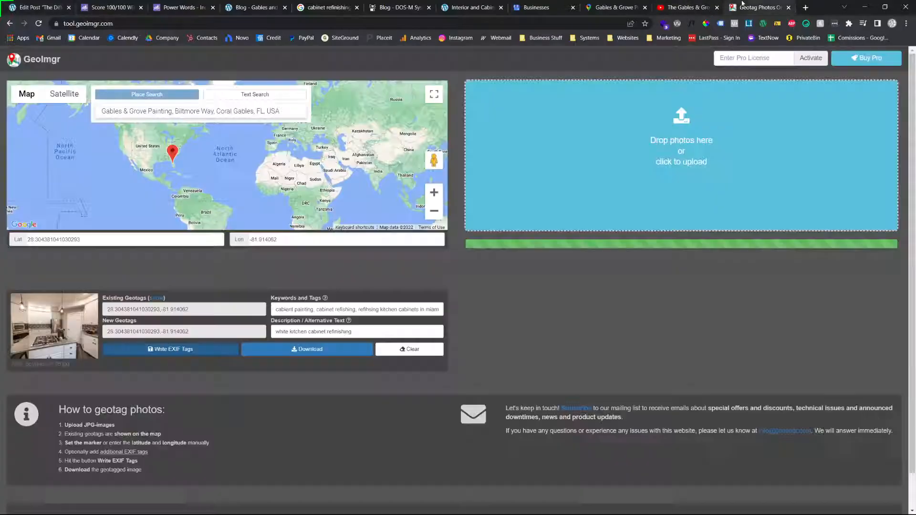
{"action": "left_click", "coordinate": [29, 7]}
{"action": "scroll", "coordinate": [397, 288], "scroll_direction": "down", "scroll_amount": 11}
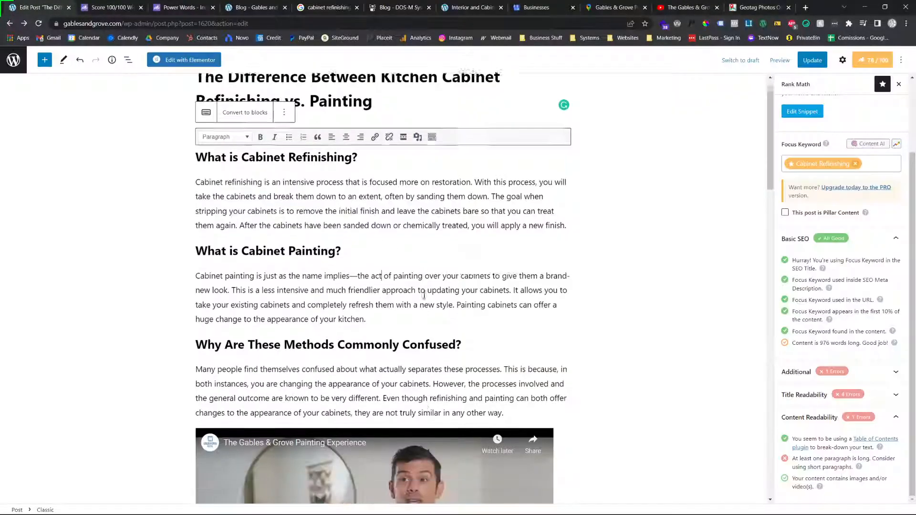
{"action": "scroll", "coordinate": [397, 289], "scroll_direction": "up", "scroll_amount": 5}
{"action": "scroll", "coordinate": [371, 272], "scroll_direction": "down", "scroll_amount": 4}
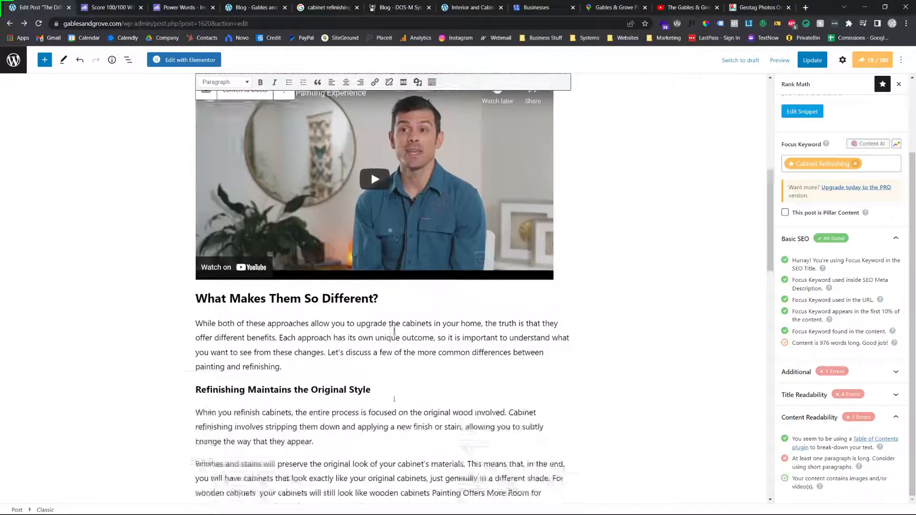
{"action": "scroll", "coordinate": [350, 253], "scroll_direction": "up", "scroll_amount": 6}
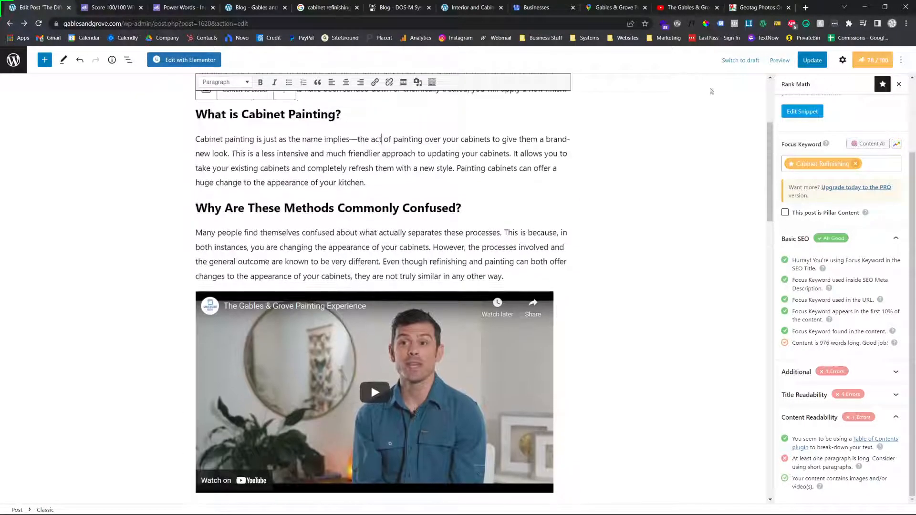
{"action": "scroll", "coordinate": [443, 238], "scroll_direction": "down", "scroll_amount": 12}
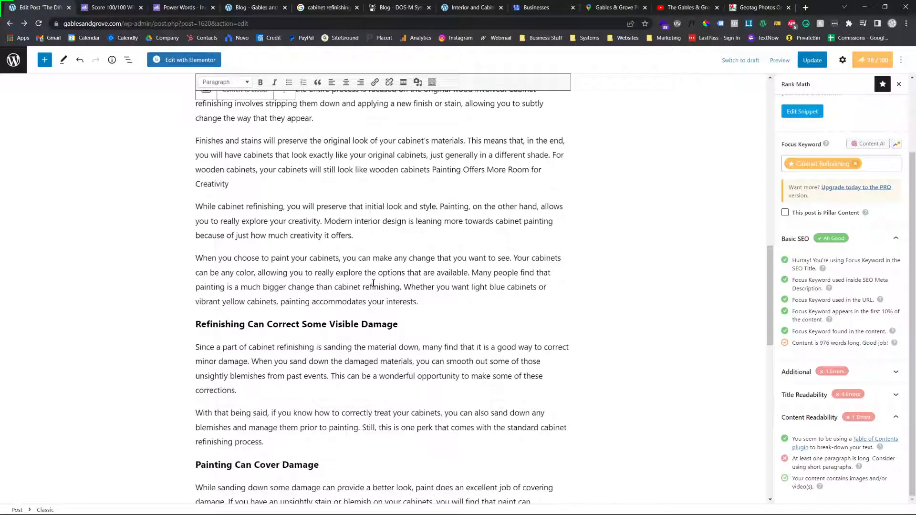
{"action": "scroll", "coordinate": [406, 353], "scroll_direction": "down", "scroll_amount": 9}
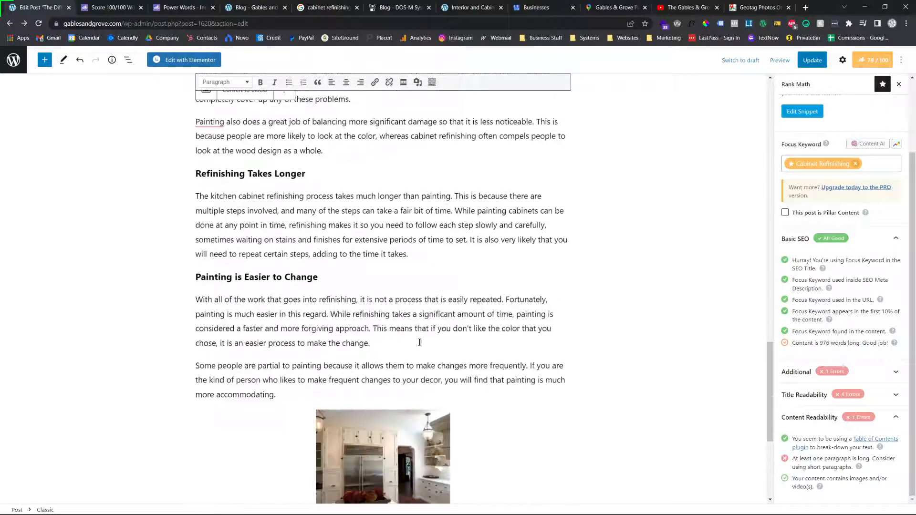
Write the kitchen photo's EXIF tags again in GeoImgr and return to the WordPress post
{"action": "left_click", "coordinate": [756, 5]}
{"action": "left_click", "coordinate": [184, 352]}
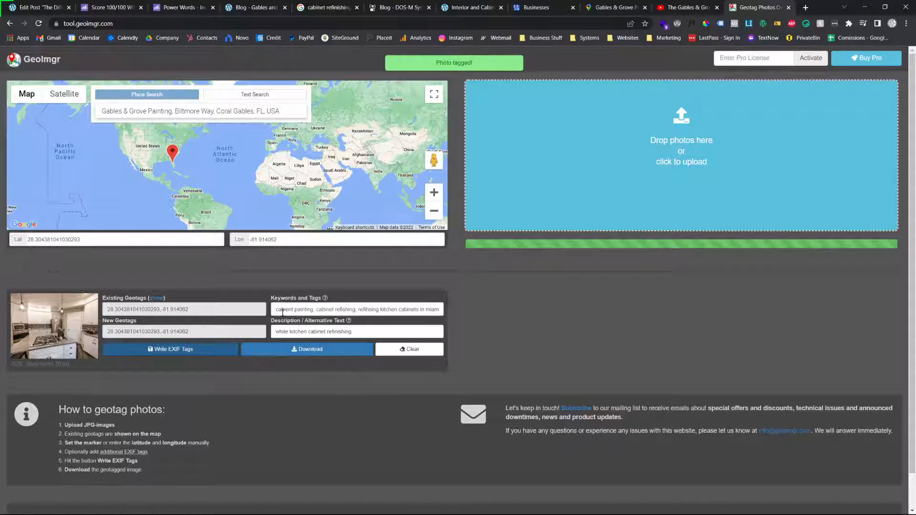
{"action": "left_click", "coordinate": [35, 3]}
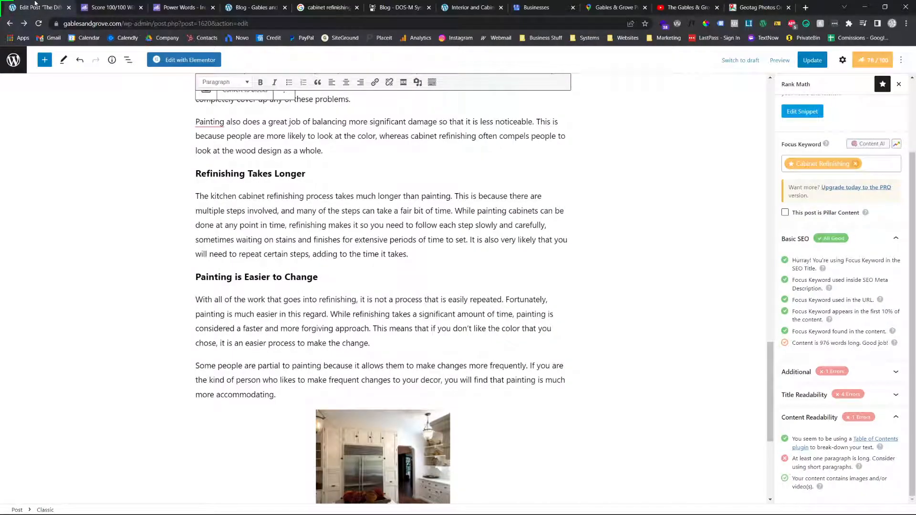
Try adding a one-image gallery with the white house photo below the "What is Cabinet Refinishing?" paragraph, and remove it
{"action": "scroll", "coordinate": [357, 335], "scroll_direction": "down", "scroll_amount": 3}
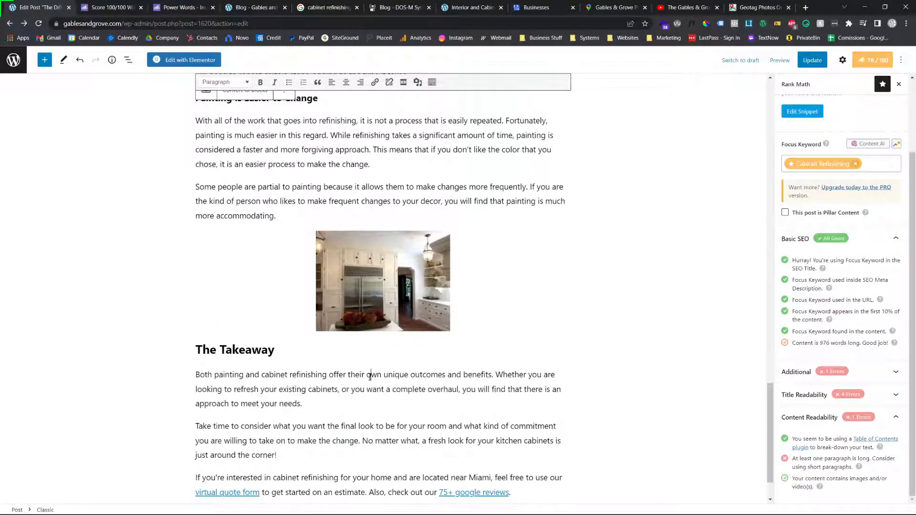
{"action": "scroll", "coordinate": [340, 146], "scroll_direction": "up", "scroll_amount": 10}
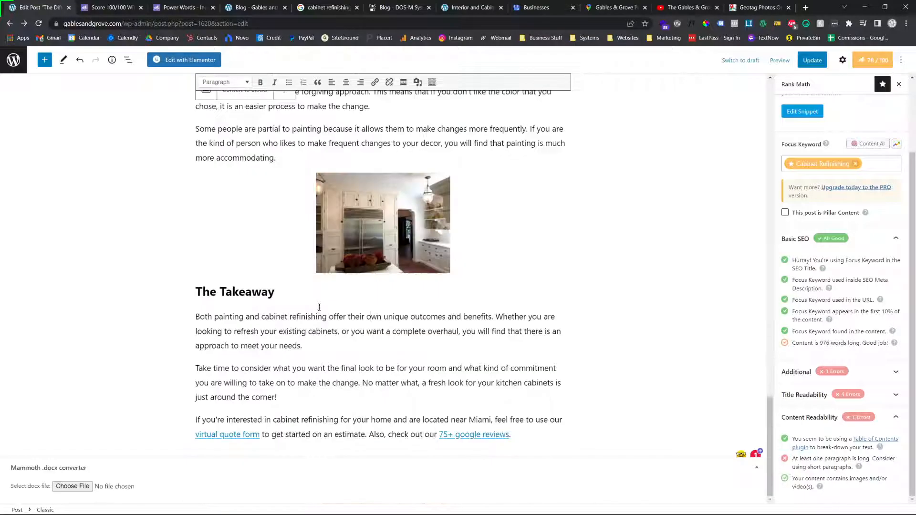
{"action": "left_click", "coordinate": [198, 200]}
{"action": "left_click", "coordinate": [567, 268]}
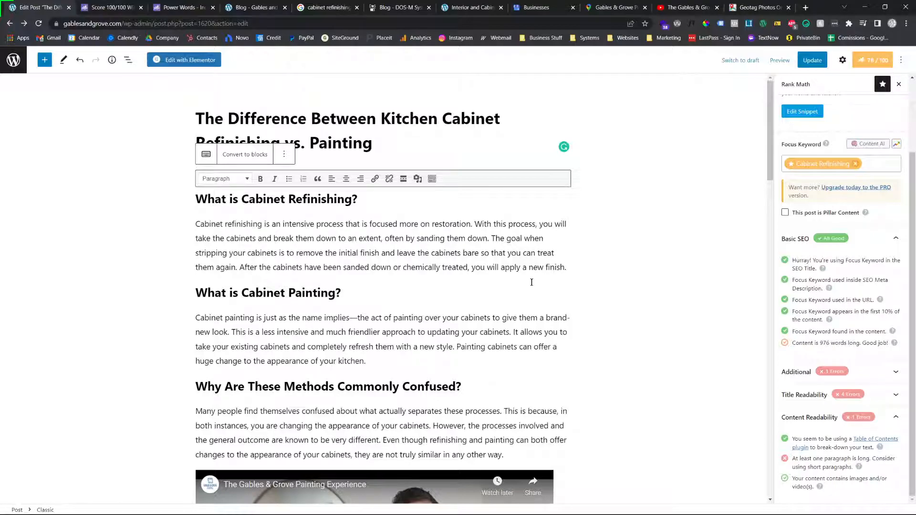
{"action": "key", "text": "Return"}
{"action": "type", "text": "\\"}
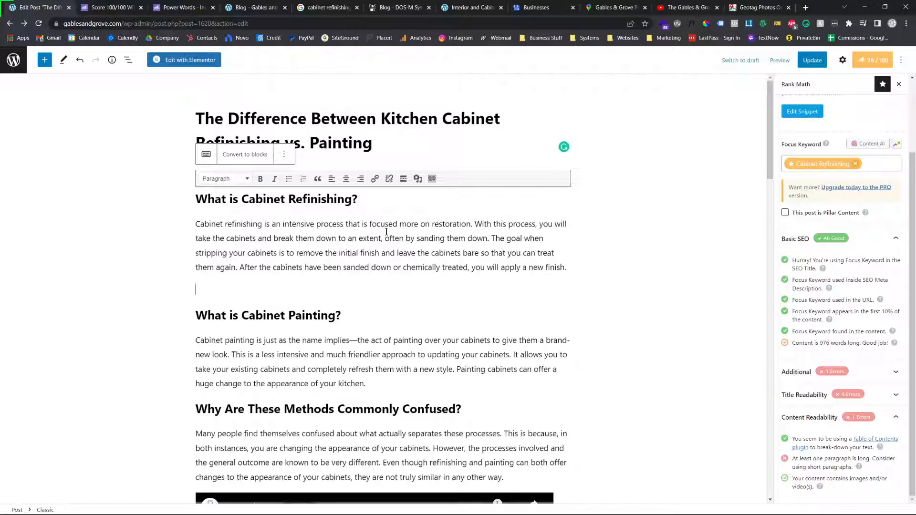
{"action": "left_click", "coordinate": [417, 179]}
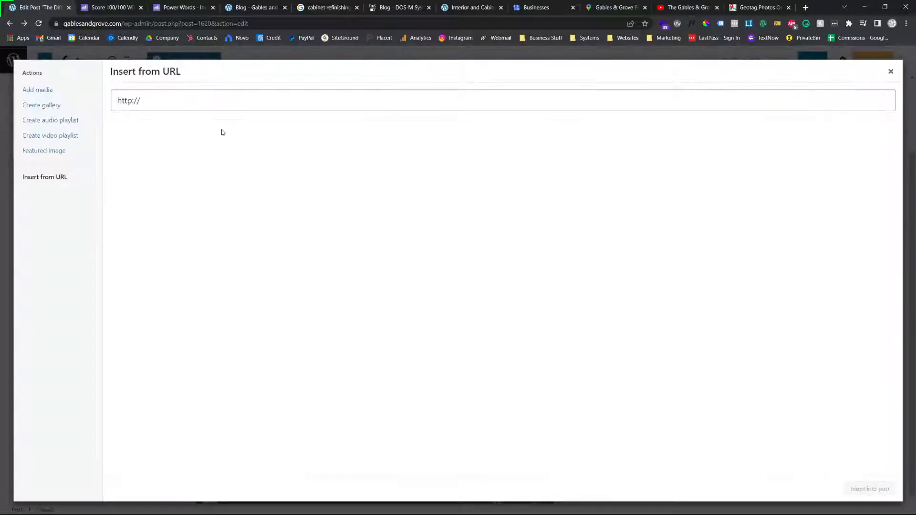
{"action": "left_click", "coordinate": [51, 106]}
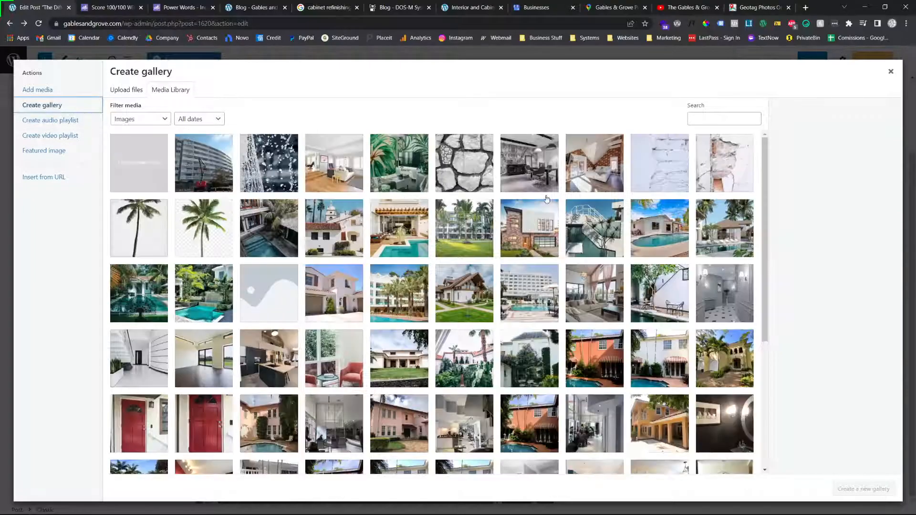
{"action": "left_click", "coordinate": [355, 238]}
{"action": "left_click", "coordinate": [863, 488]}
{"action": "left_click", "coordinate": [873, 488]}
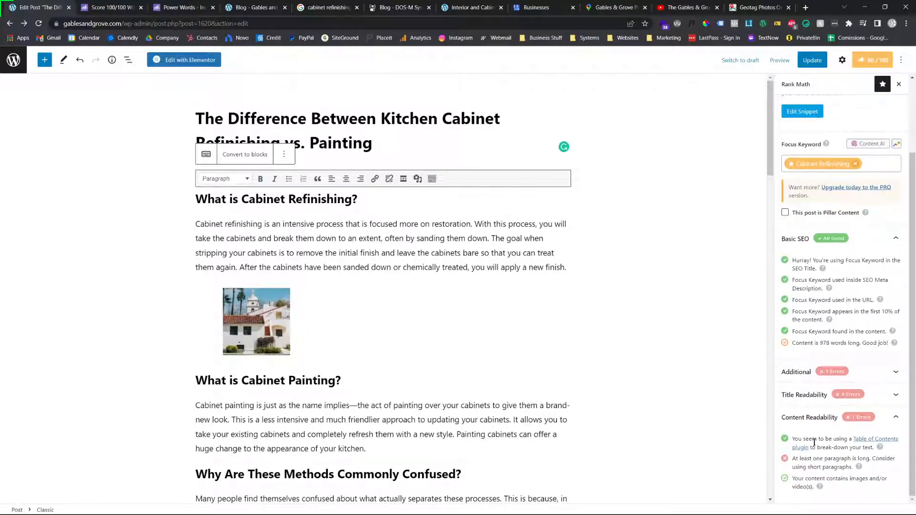
{"action": "left_click", "coordinate": [237, 314]}
{"action": "left_click", "coordinate": [391, 269]}
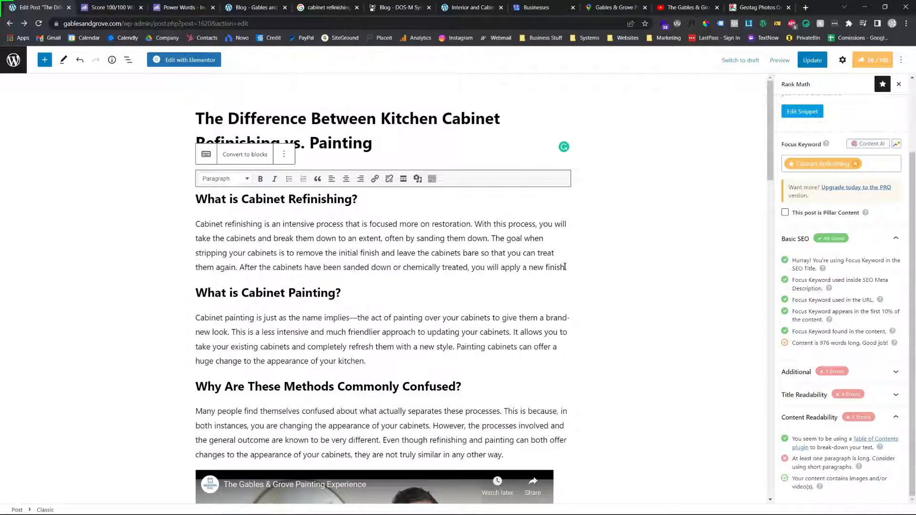
Add an empty line after the paragraph under "What is Cabinet Refinishing?"
{"action": "left_click", "coordinate": [565, 267]}
{"action": "key", "text": "Return"}
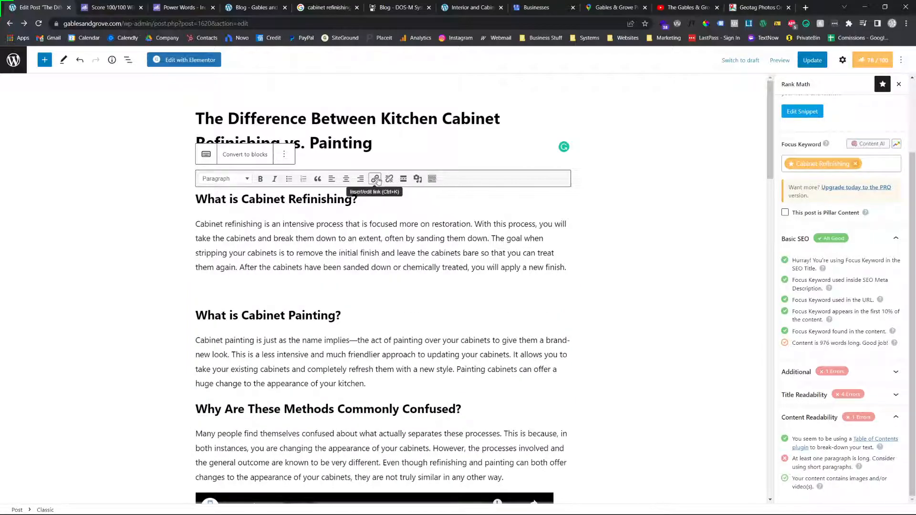
{"action": "left_click", "coordinate": [377, 179]}
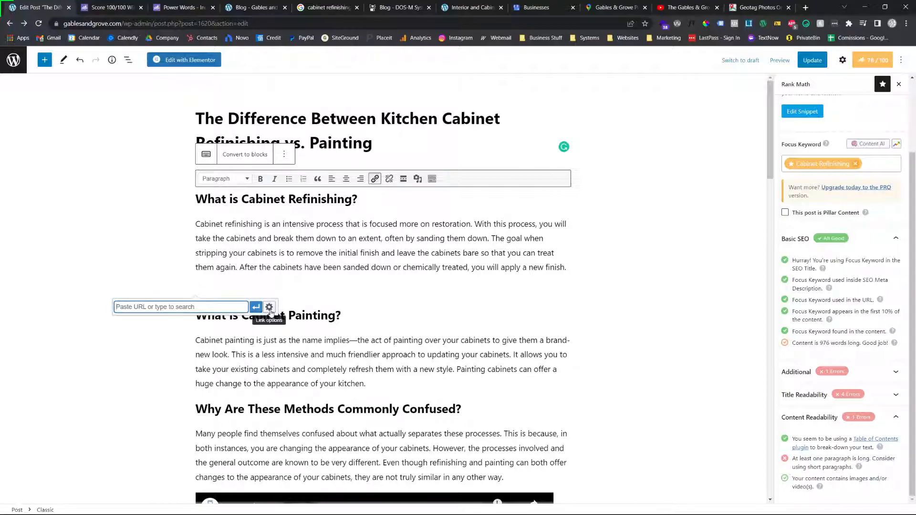
{"action": "left_click", "coordinate": [268, 304]}
{"action": "left_click", "coordinate": [561, 177]}
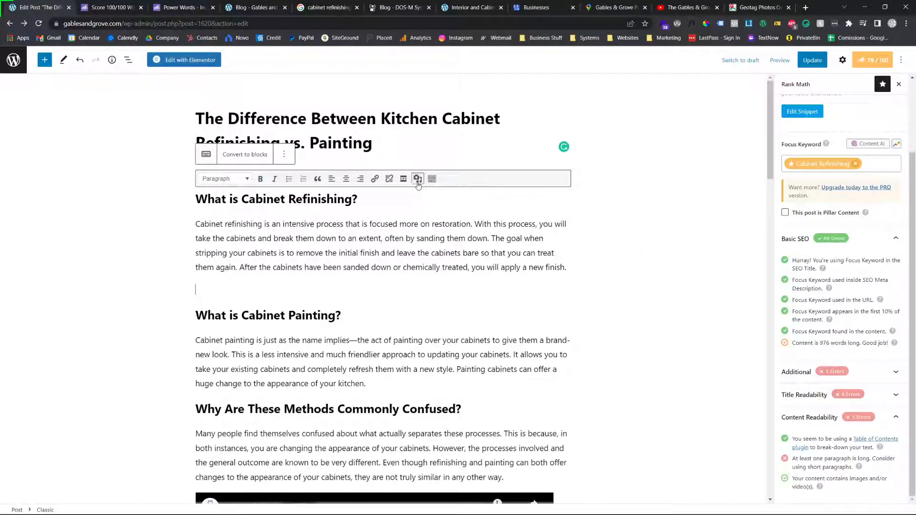
Insert the media library photo of the bedroom with blue cabinets on the empty line above "What is Cabinet Painting?"
{"action": "left_click", "coordinate": [418, 178]}
{"action": "left_click", "coordinate": [207, 181]}
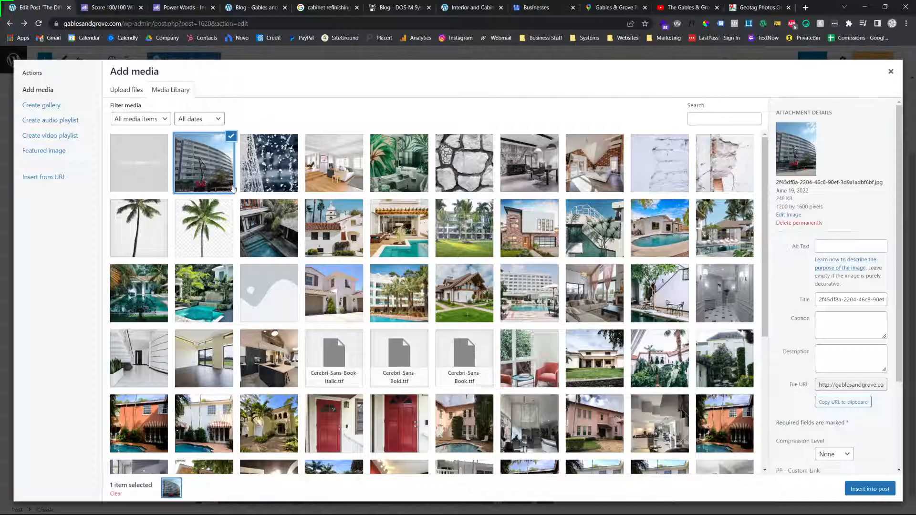
{"action": "left_click", "coordinate": [546, 164]}
{"action": "left_click", "coordinate": [637, 170]}
{"action": "left_click", "coordinate": [400, 167]}
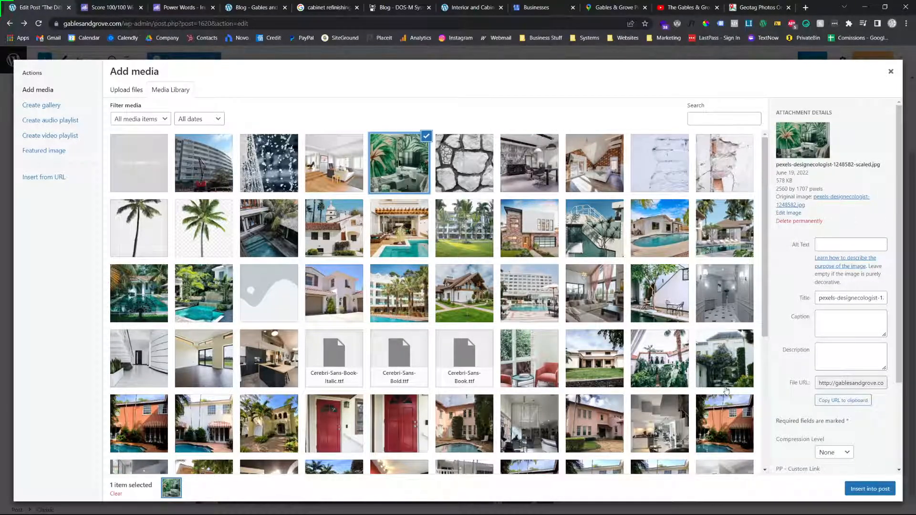
{"action": "scroll", "coordinate": [674, 388], "scroll_direction": "down", "scroll_amount": 4}
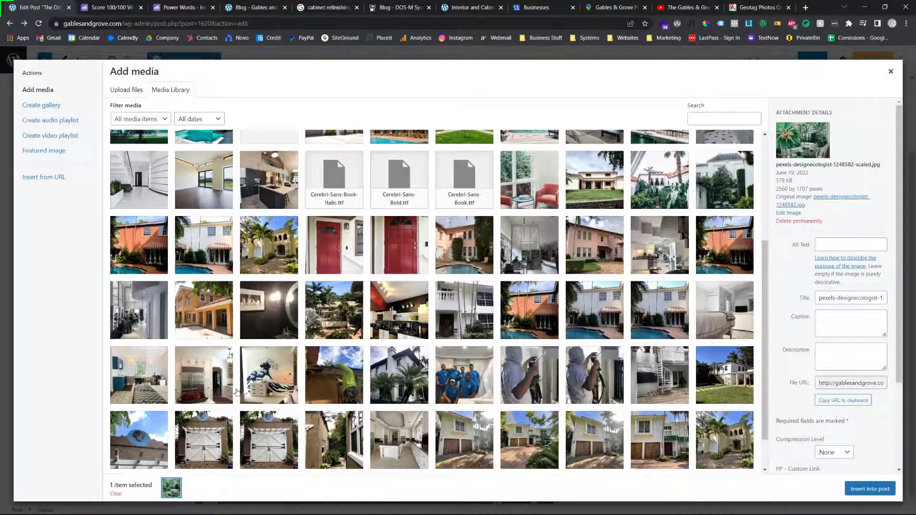
{"action": "left_click", "coordinate": [220, 386]}
{"action": "left_click", "coordinate": [150, 401]}
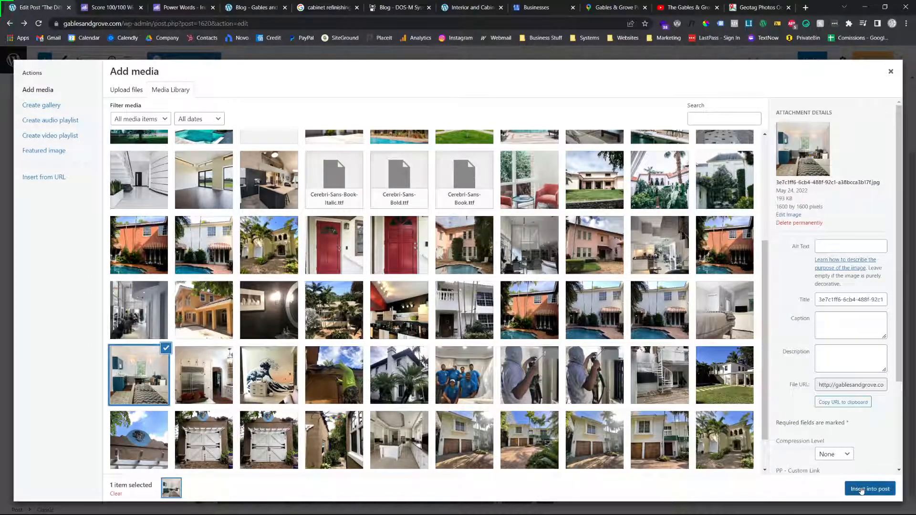
{"action": "left_click", "coordinate": [862, 490]}
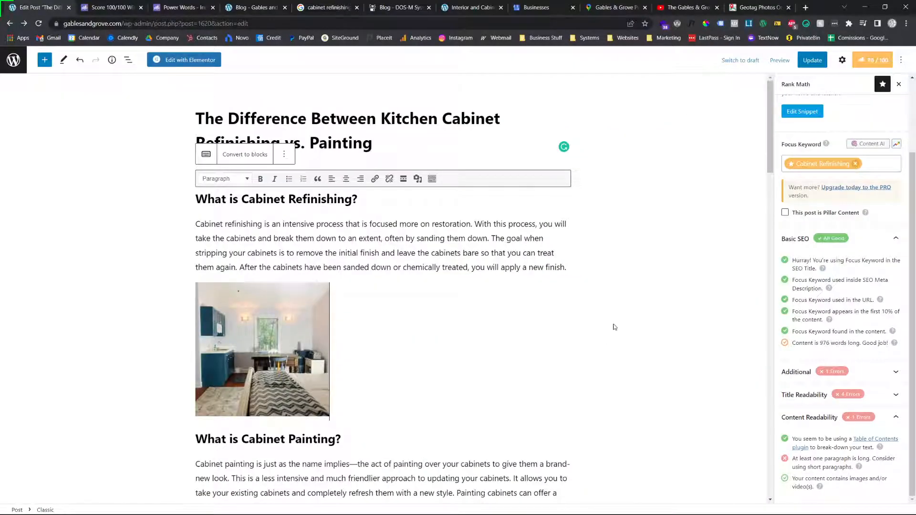
Switch to YouTube and open the Gables & Grove Painting channel from the video page
{"action": "scroll", "coordinate": [615, 327], "scroll_direction": "down", "scroll_amount": 1}
{"action": "scroll", "coordinate": [469, 324], "scroll_direction": "down", "scroll_amount": 6}
{"action": "scroll", "coordinate": [470, 324], "scroll_direction": "down", "scroll_amount": 10}
{"action": "left_click", "coordinate": [451, 267]}
{"action": "left_click", "coordinate": [687, 7]}
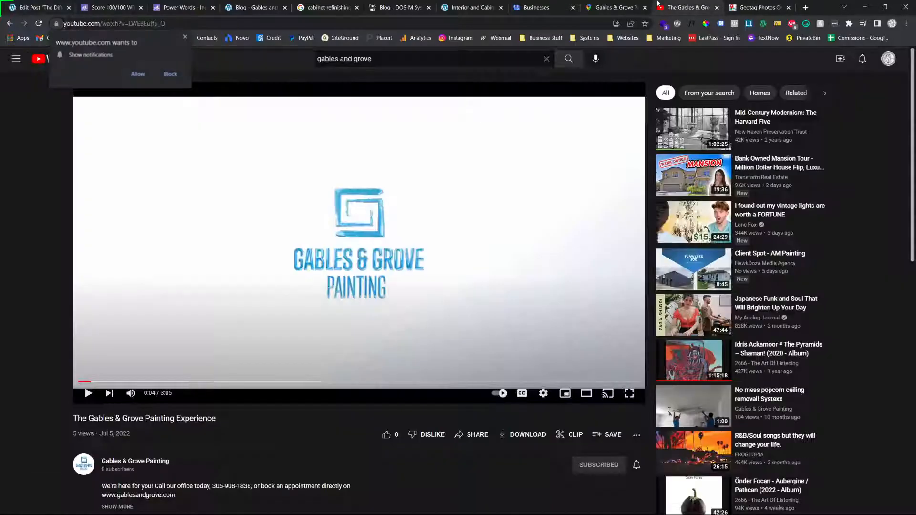
{"action": "left_click", "coordinate": [151, 461]}
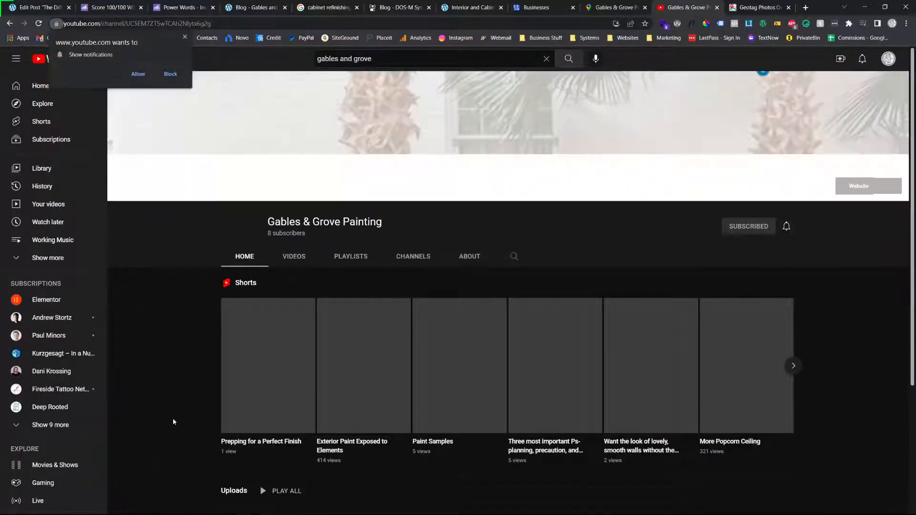
Copy the share link of the channel's "GC or architect? Commercial Property owner or Manager?" video and dismiss YouTube's notification request
{"action": "scroll", "coordinate": [175, 417], "scroll_direction": "down", "scroll_amount": 4}
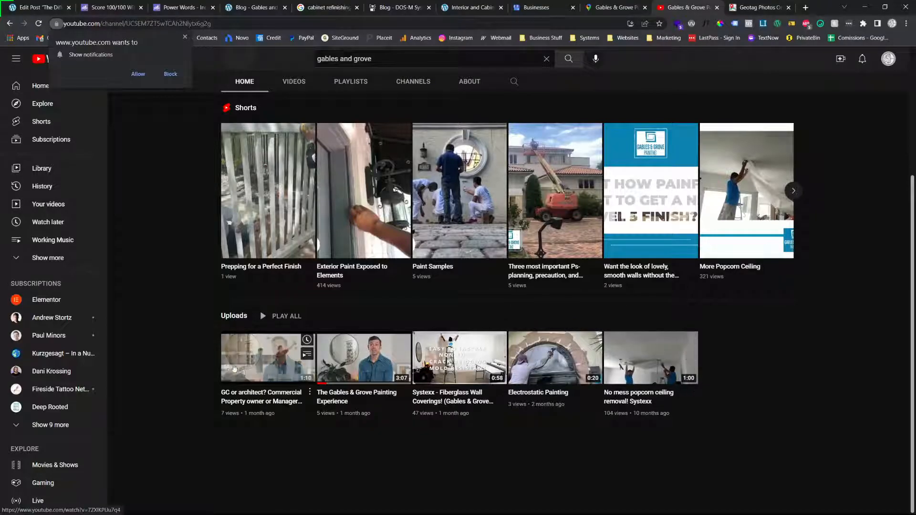
{"action": "left_click", "coordinate": [261, 397]}
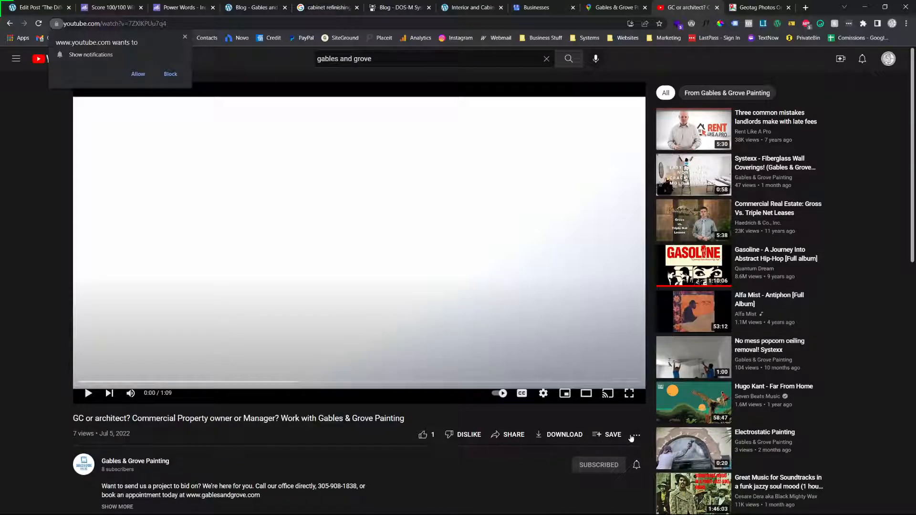
{"action": "left_click", "coordinate": [508, 435]}
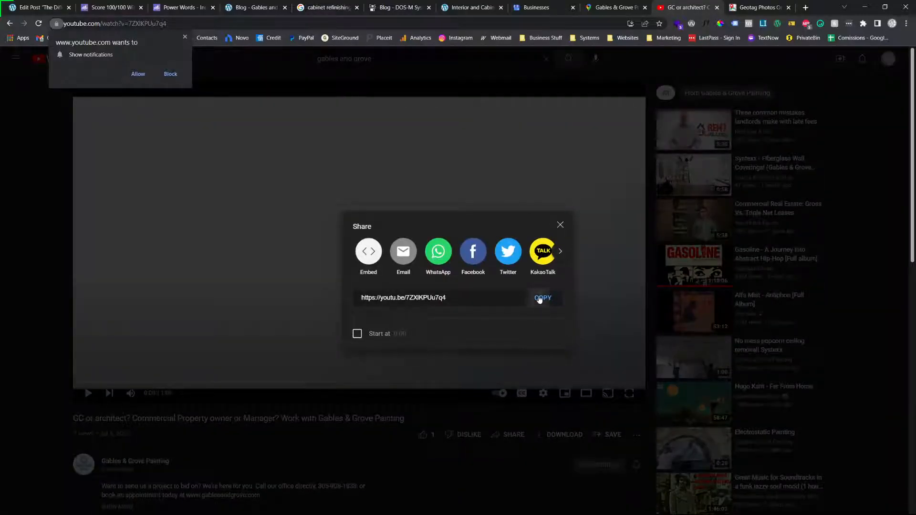
{"action": "left_click", "coordinate": [539, 299]}
{"action": "left_click", "coordinate": [43, 7]}
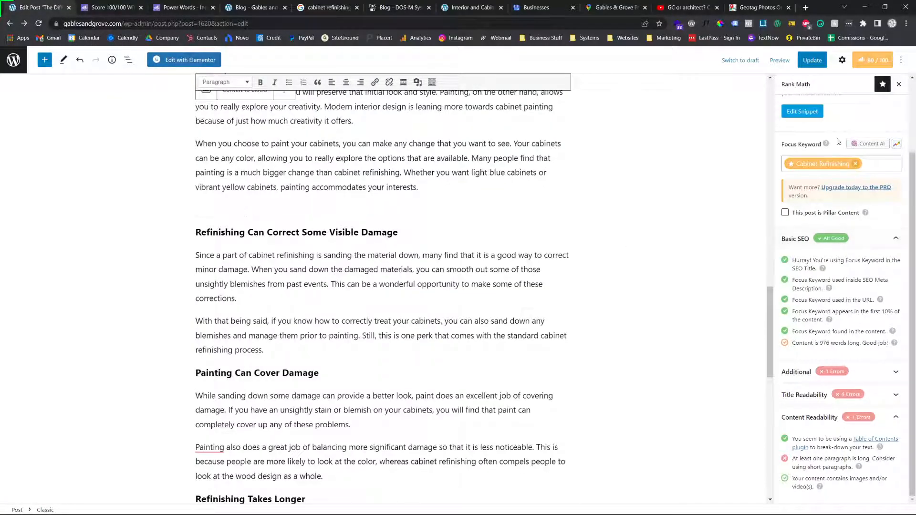
{"action": "left_click", "coordinate": [695, 6]}
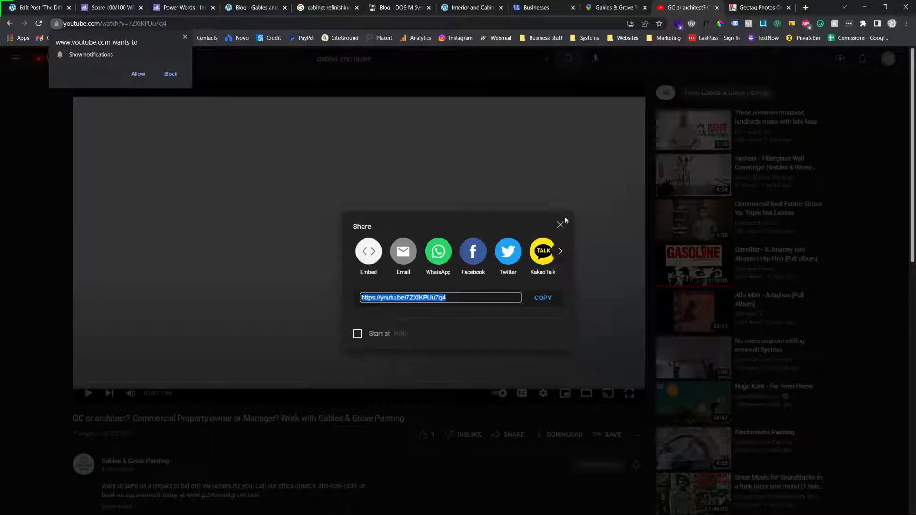
{"action": "left_click", "coordinate": [185, 37]}
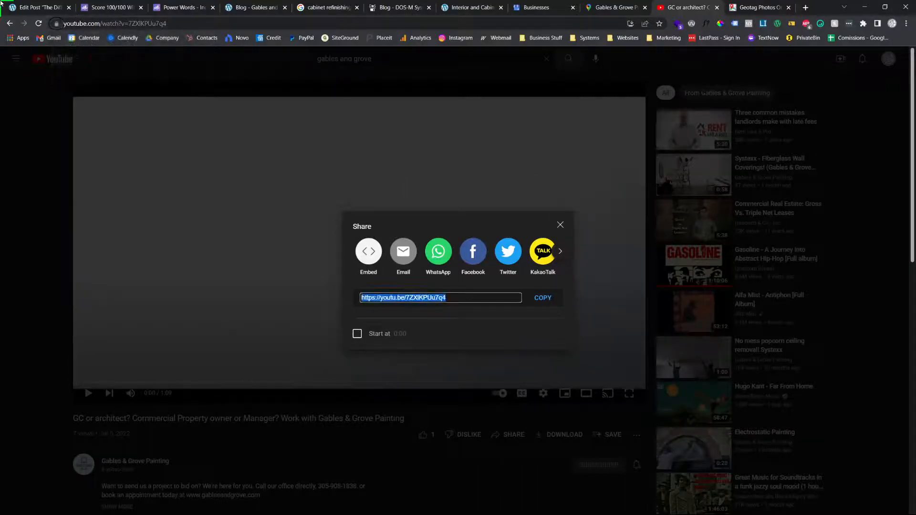
Switch to the WordPress post and insert the copied YouTube video from its URL above "Refinishing Can Correct Some Visible Damage"
{"action": "left_click", "coordinate": [40, 7]}
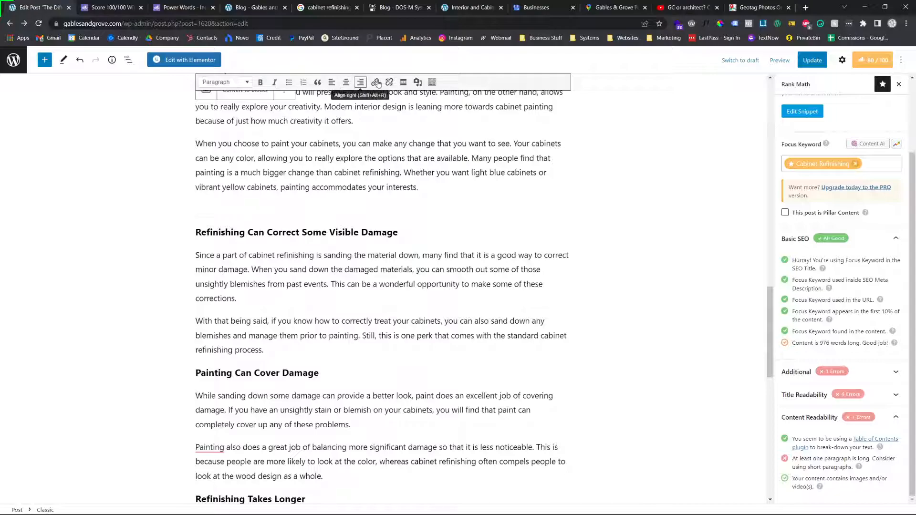
{"action": "left_click", "coordinate": [415, 84]}
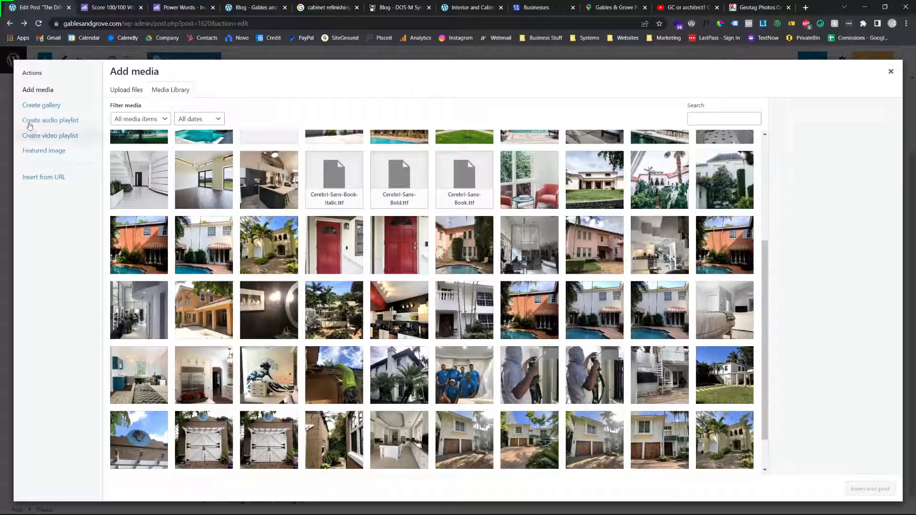
{"action": "left_click", "coordinate": [128, 90]}
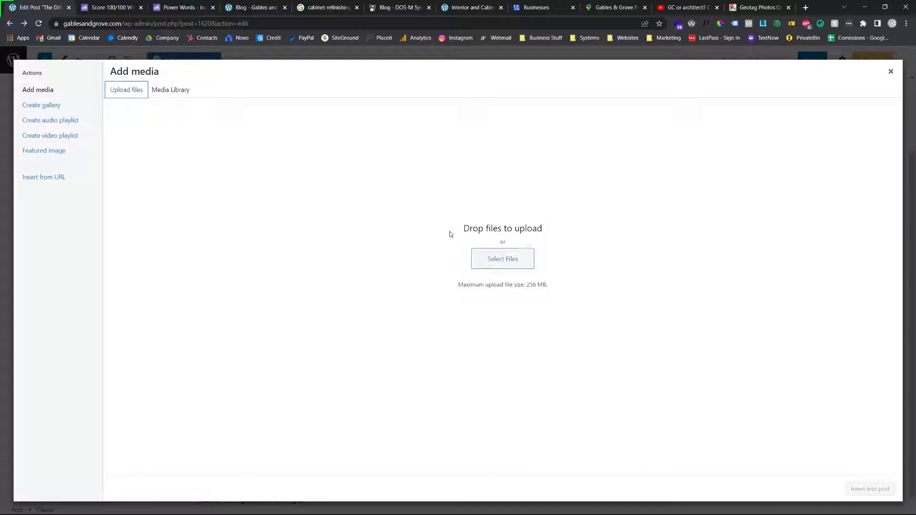
{"action": "left_click", "coordinate": [706, 6]}
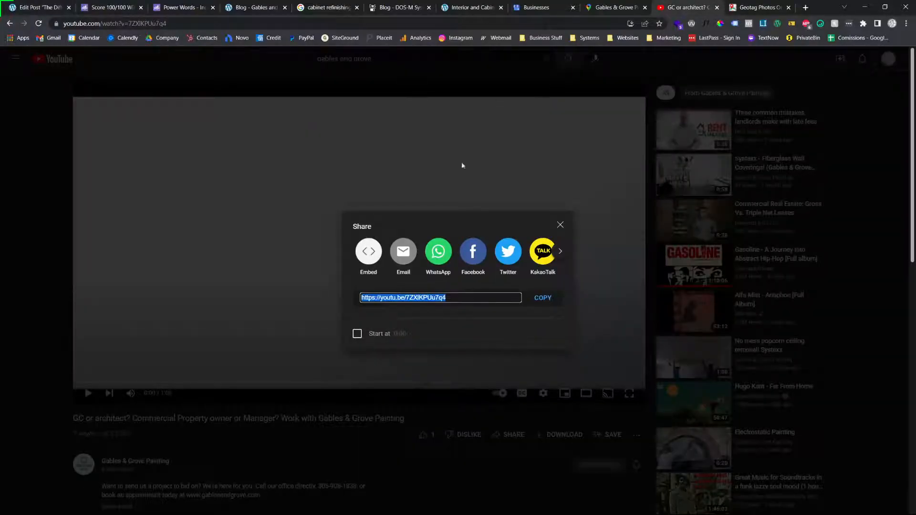
{"action": "left_click", "coordinate": [40, 7]}
{"action": "left_click", "coordinate": [72, 182]}
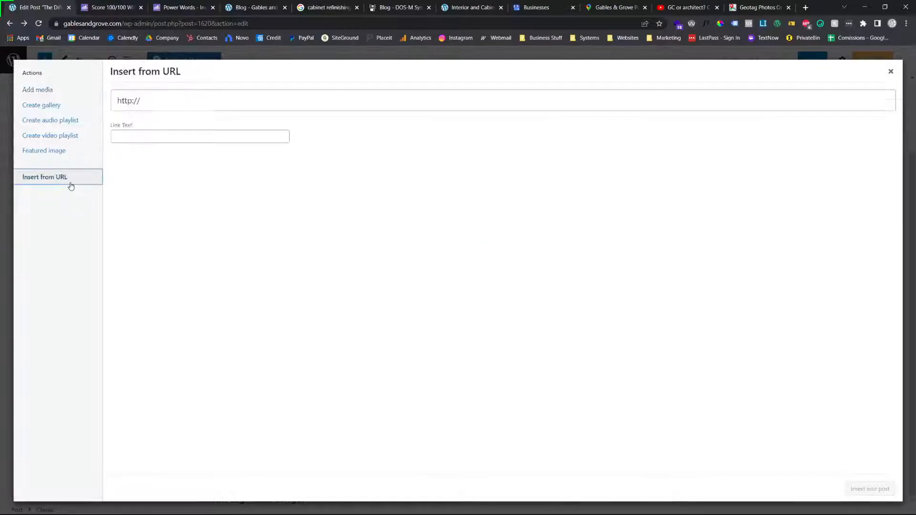
{"action": "left_click", "coordinate": [201, 98]}
{"action": "key", "text": "ctrl+a"}
{"action": "key", "text": "ctrl+v"}
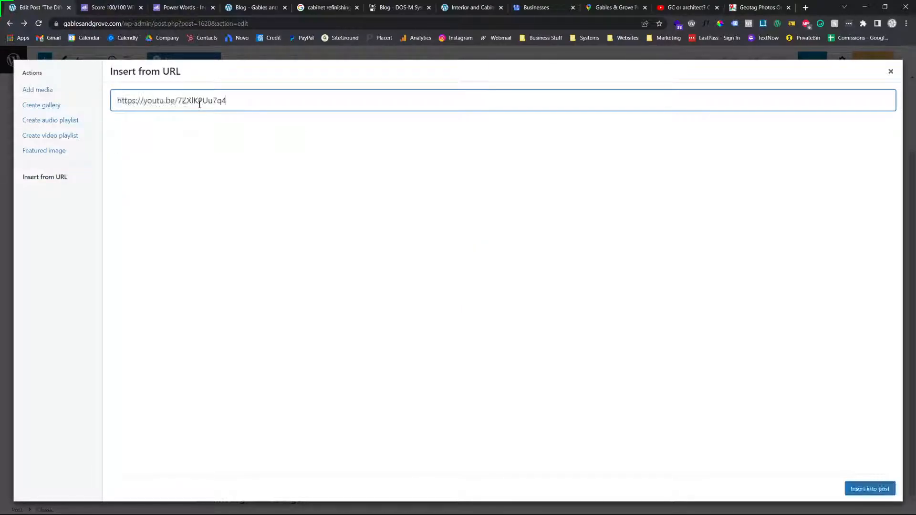
{"action": "left_click", "coordinate": [870, 489]}
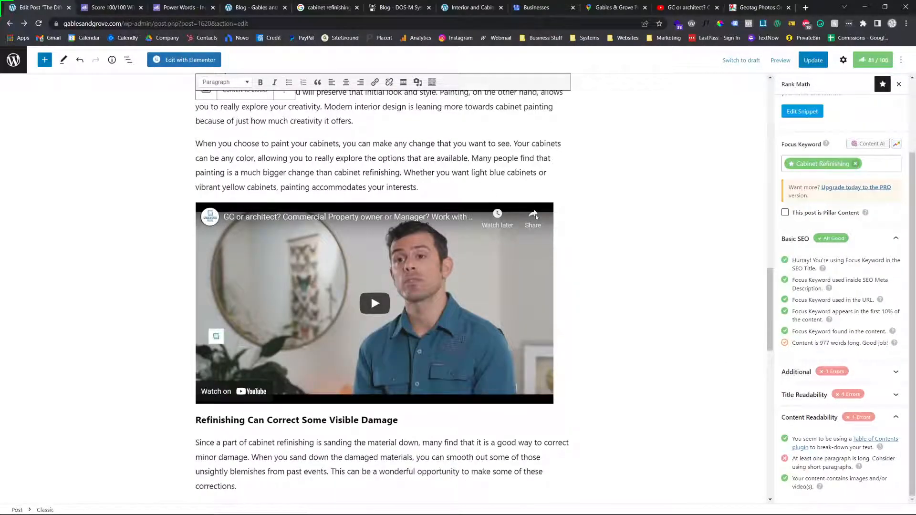
Review the whole post from the title to "The Takeaway", examining the placement of images and videos and the paragraph lengths
{"action": "scroll", "coordinate": [496, 288], "scroll_direction": "down", "scroll_amount": 2}
{"action": "scroll", "coordinate": [496, 288], "scroll_direction": "up", "scroll_amount": 10}
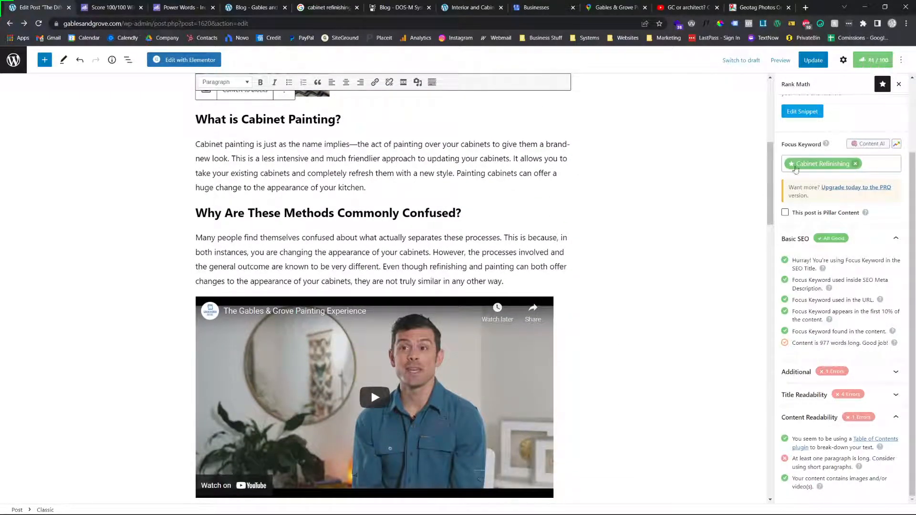
{"action": "scroll", "coordinate": [333, 193], "scroll_direction": "up", "scroll_amount": 5}
{"action": "scroll", "coordinate": [333, 192], "scroll_direction": "up", "scroll_amount": 2}
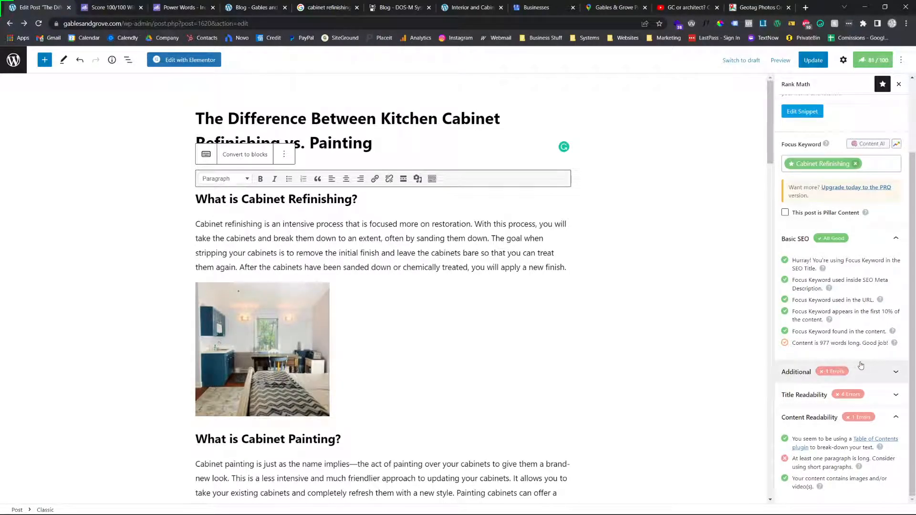
{"action": "scroll", "coordinate": [401, 284], "scroll_direction": "down", "scroll_amount": 3}
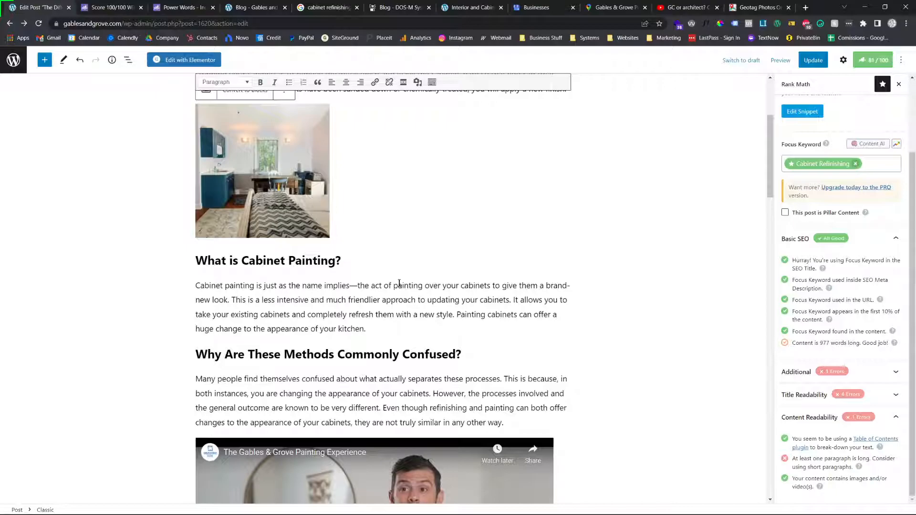
{"action": "scroll", "coordinate": [399, 283], "scroll_direction": "up", "scroll_amount": 3}
{"action": "scroll", "coordinate": [342, 364], "scroll_direction": "down", "scroll_amount": 15}
{"action": "scroll", "coordinate": [342, 363], "scroll_direction": "up", "scroll_amount": 10}
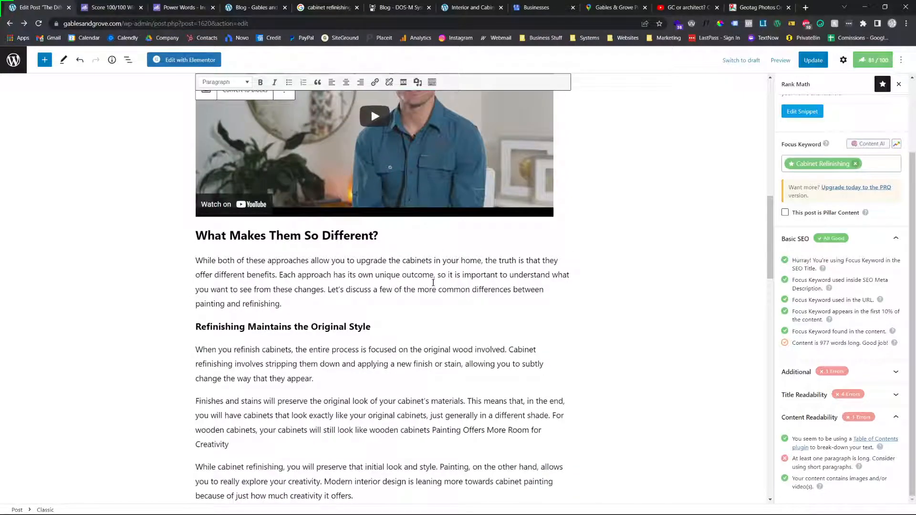
{"action": "scroll", "coordinate": [413, 303], "scroll_direction": "up", "scroll_amount": 10}
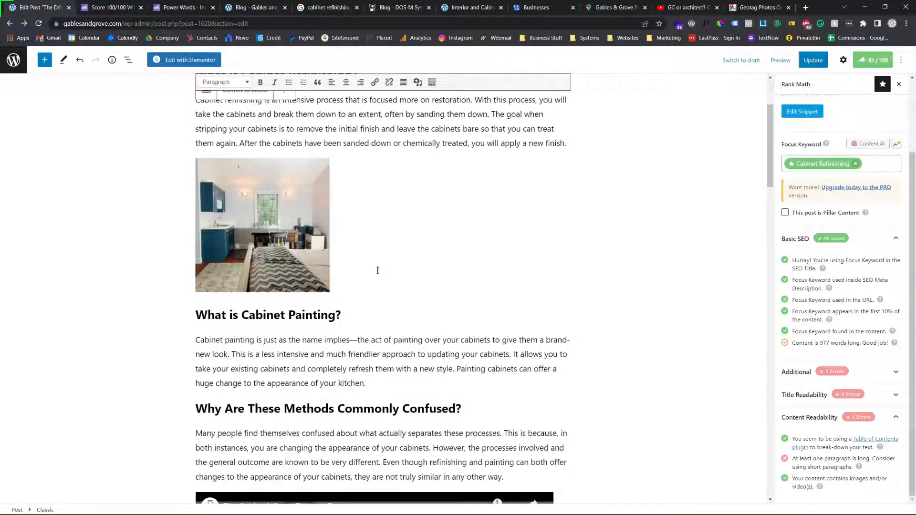
{"action": "scroll", "coordinate": [378, 271], "scroll_direction": "down", "scroll_amount": 10}
{"action": "scroll", "coordinate": [444, 198], "scroll_direction": "up", "scroll_amount": 2}
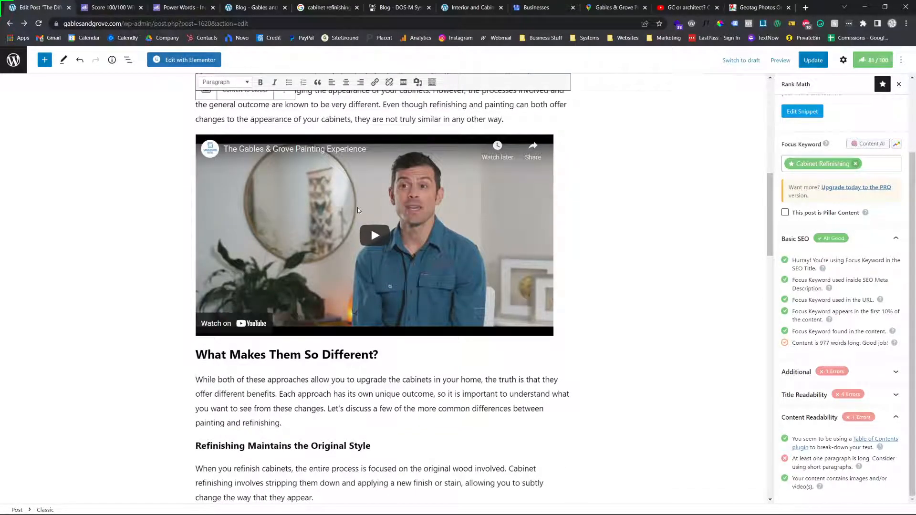
{"action": "scroll", "coordinate": [316, 186], "scroll_direction": "down", "scroll_amount": 15}
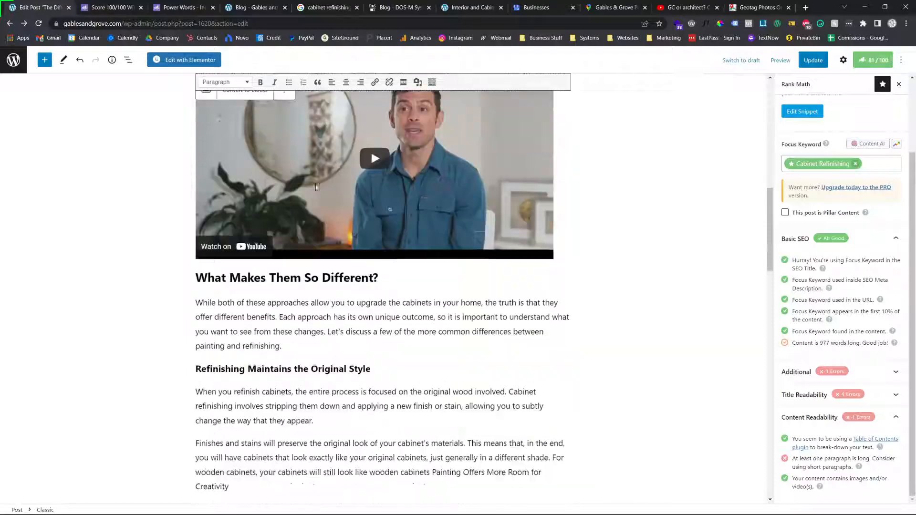
{"action": "scroll", "coordinate": [319, 335], "scroll_direction": "down", "scroll_amount": 4}
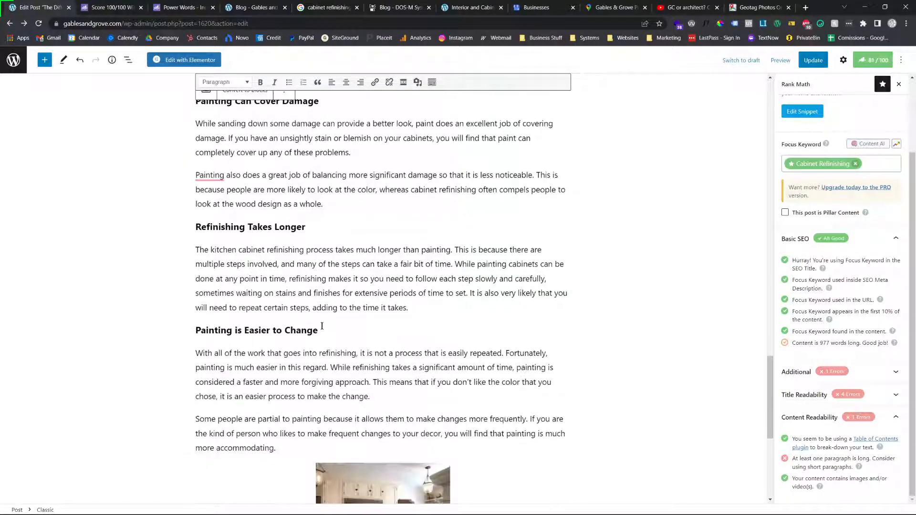
{"action": "scroll", "coordinate": [367, 265], "scroll_direction": "down", "scroll_amount": 5}
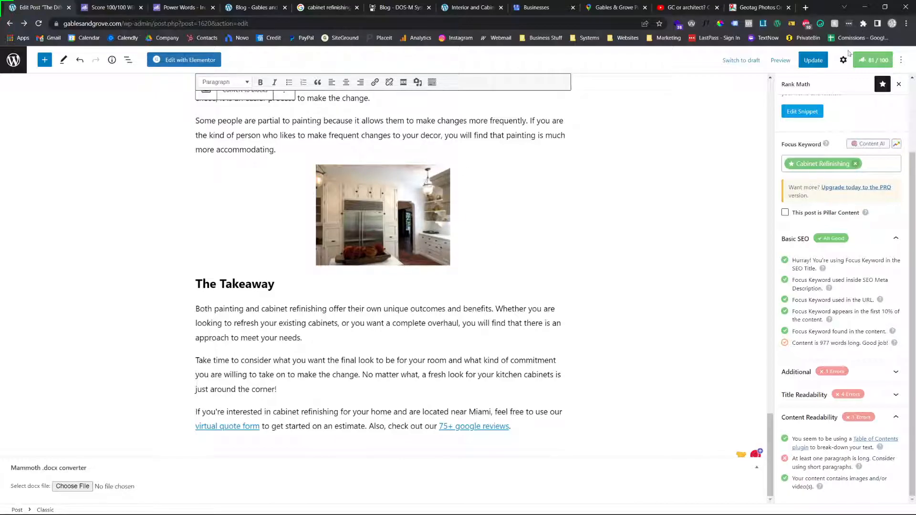
Update the published post with the added media
{"action": "left_click", "coordinate": [821, 60]}
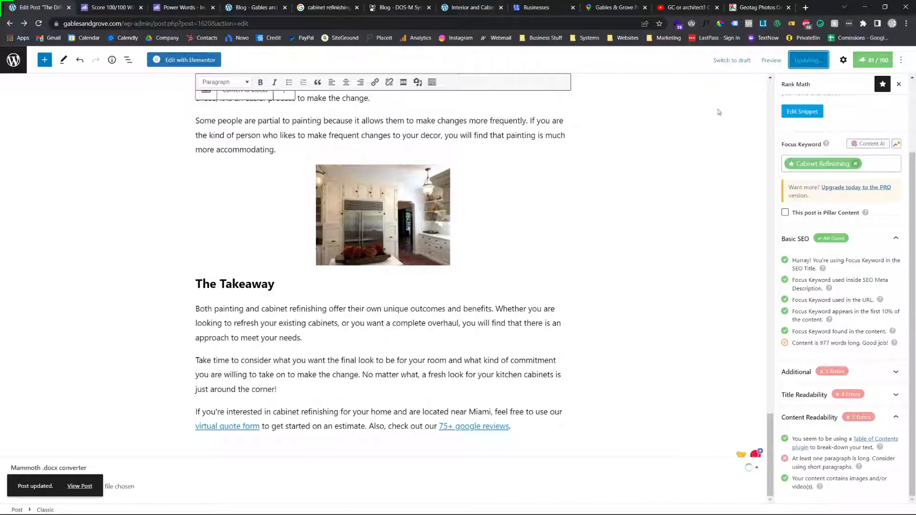
{"action": "left_click", "coordinate": [736, 61]}
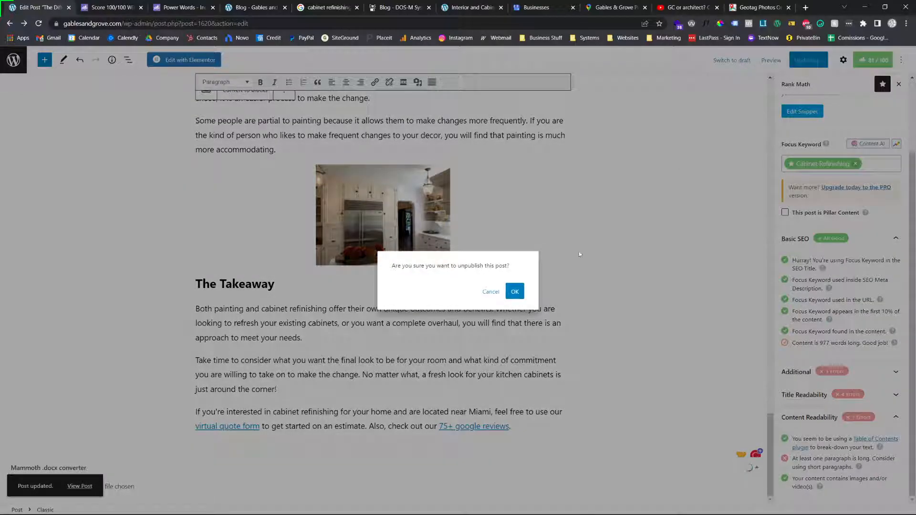
{"action": "left_click", "coordinate": [491, 292]}
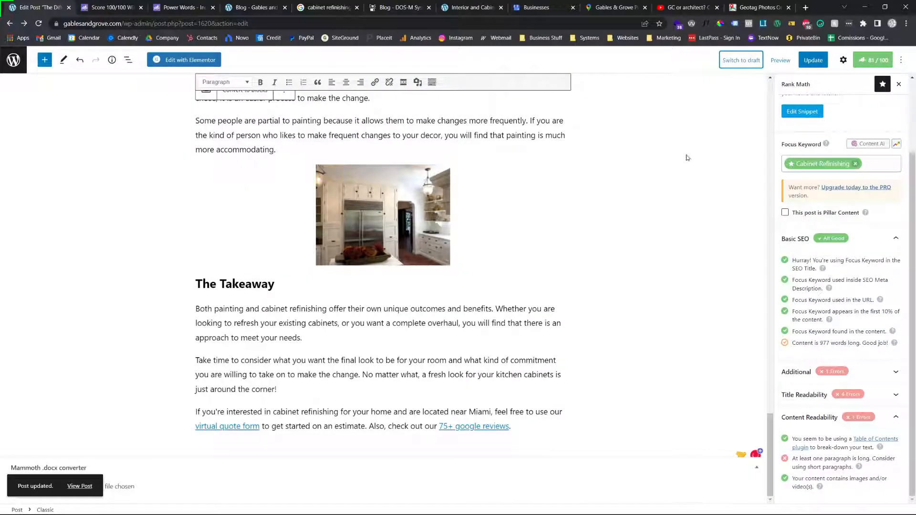
Unpublish the post by reverting it to draft, and save the draft
{"action": "left_click", "coordinate": [747, 67]}
{"action": "left_click", "coordinate": [509, 289]}
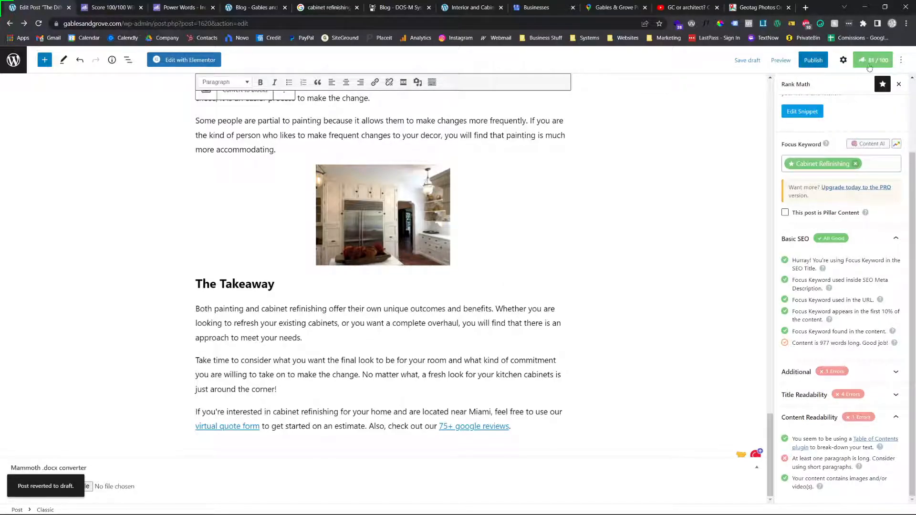
{"action": "left_click", "coordinate": [758, 61]}
{"action": "scroll", "coordinate": [349, 272], "scroll_direction": "up", "scroll_amount": 20}
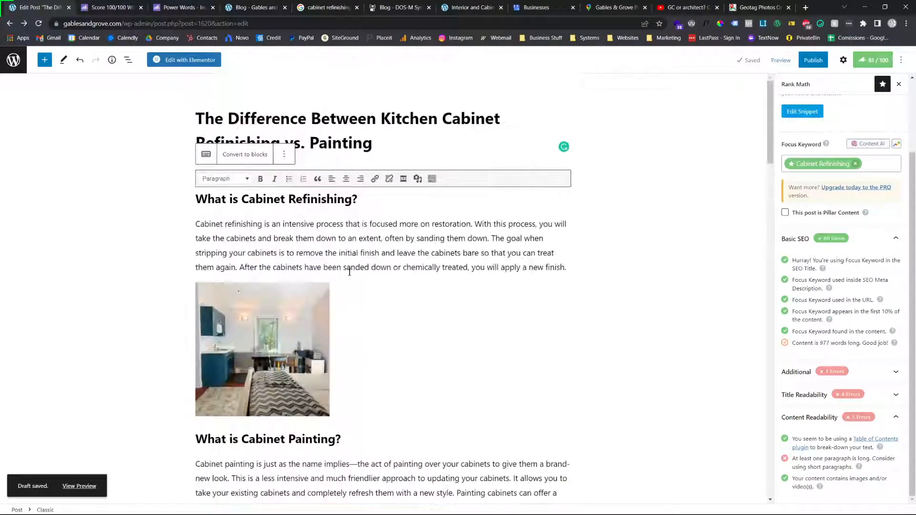
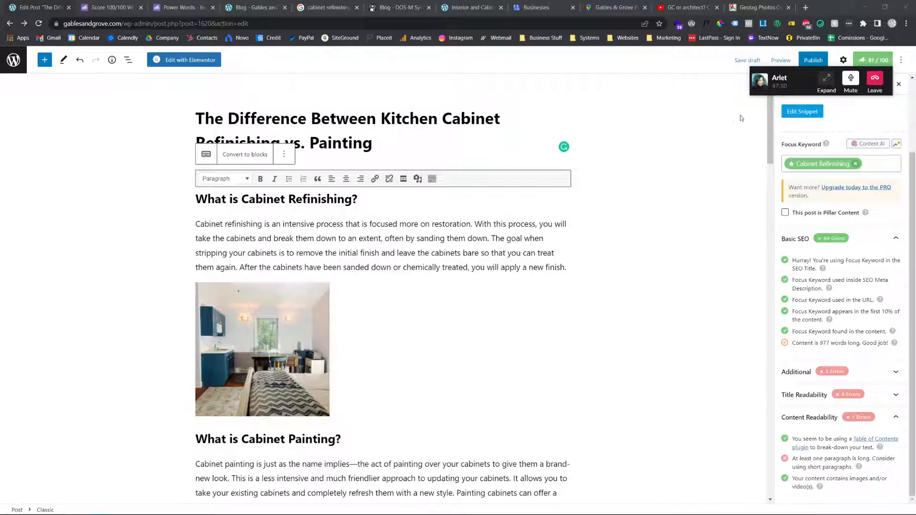
Switch to the Slack call by expanding its floating call widget, and maximize the call window showing the shared screen
{"action": "left_click_drag", "start_coordinate": [822, 92], "coordinate": [550, 252]}
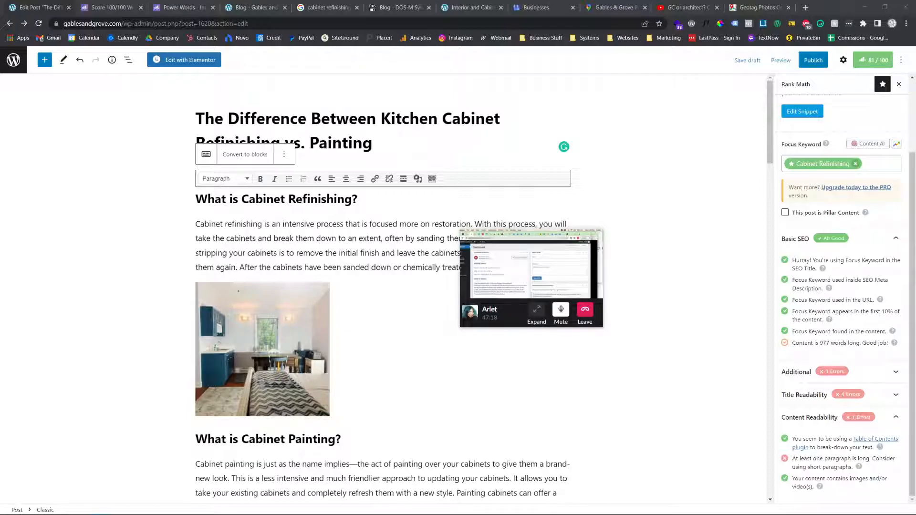
{"action": "left_click", "coordinate": [536, 311]}
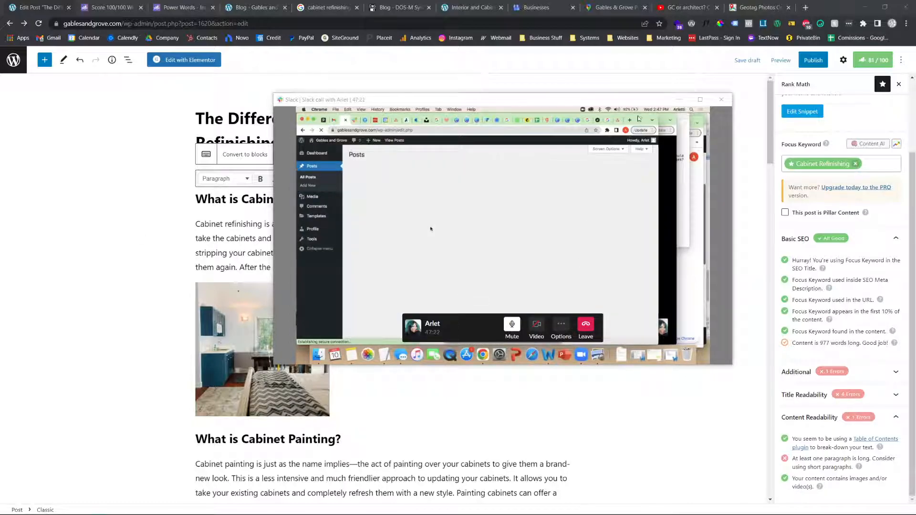
{"action": "left_click", "coordinate": [700, 99]}
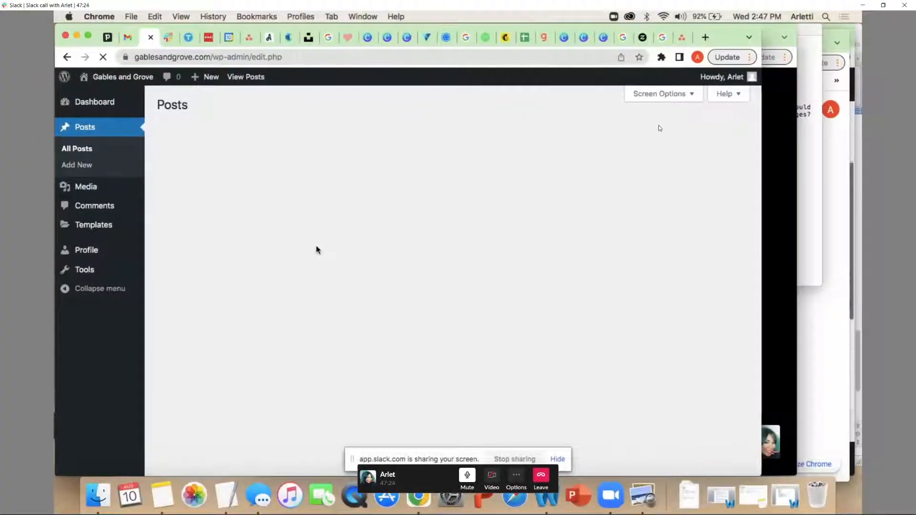
{"action": "left_click", "coordinate": [212, 253]}
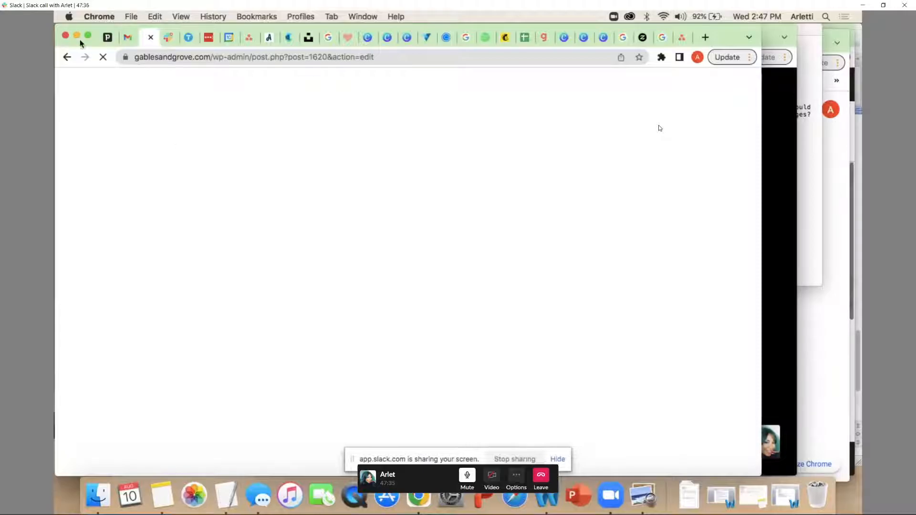
{"action": "left_click", "coordinate": [68, 17]}
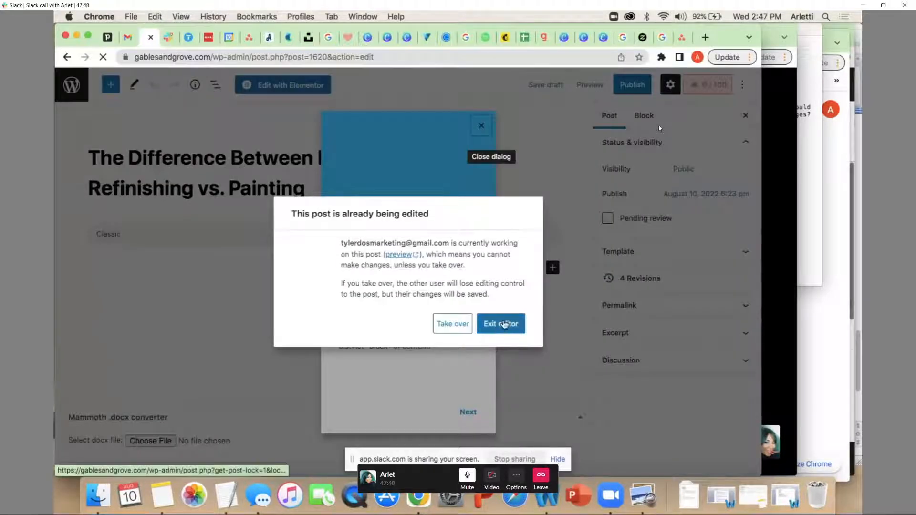
{"action": "left_click", "coordinate": [503, 324]}
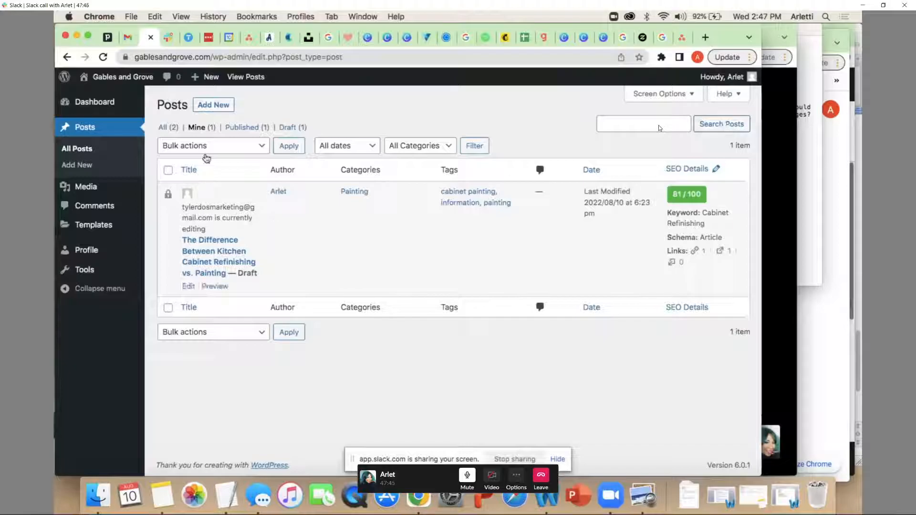
Create a new post and load the Word file "BLOG | How Do I Check if My Stucco Needs Repair" into the Mammoth .docx converter
{"action": "left_click", "coordinate": [214, 104]}
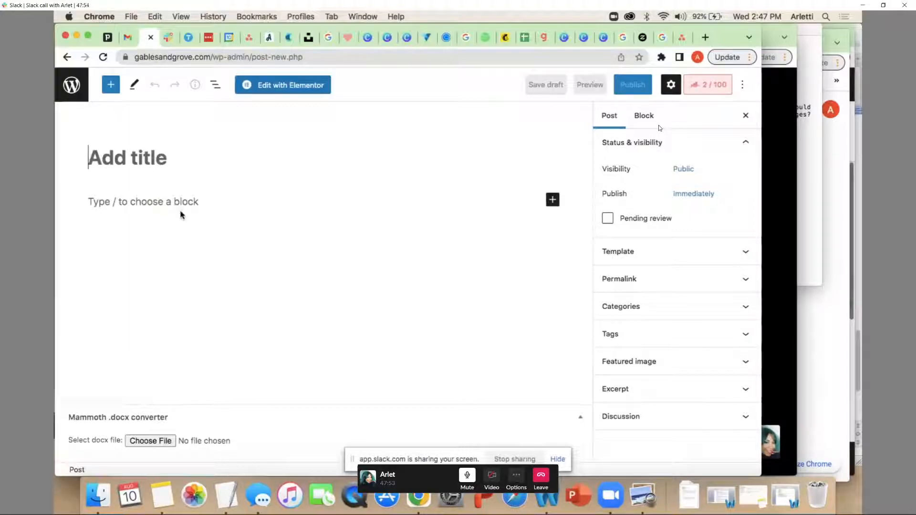
{"action": "left_click", "coordinate": [147, 444]}
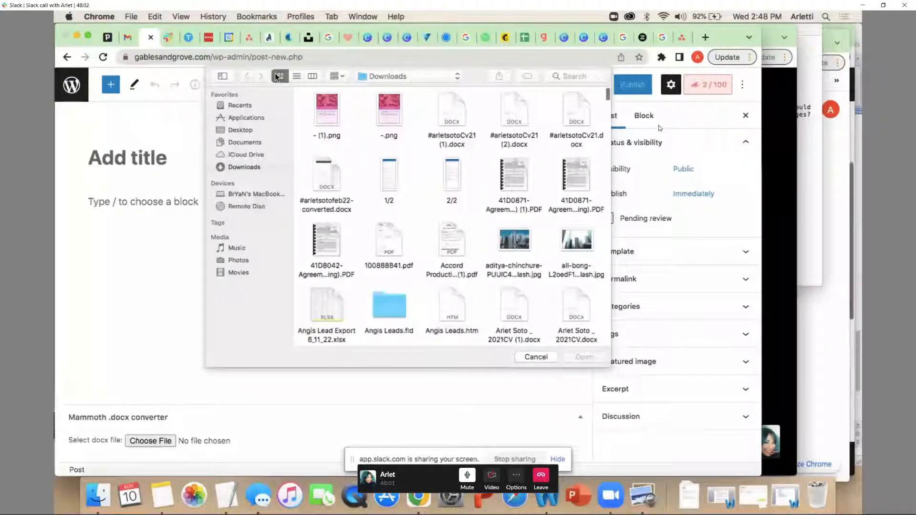
{"action": "left_click", "coordinate": [296, 77]}
{"action": "scroll", "coordinate": [358, 214], "scroll_direction": "down", "scroll_amount": 3}
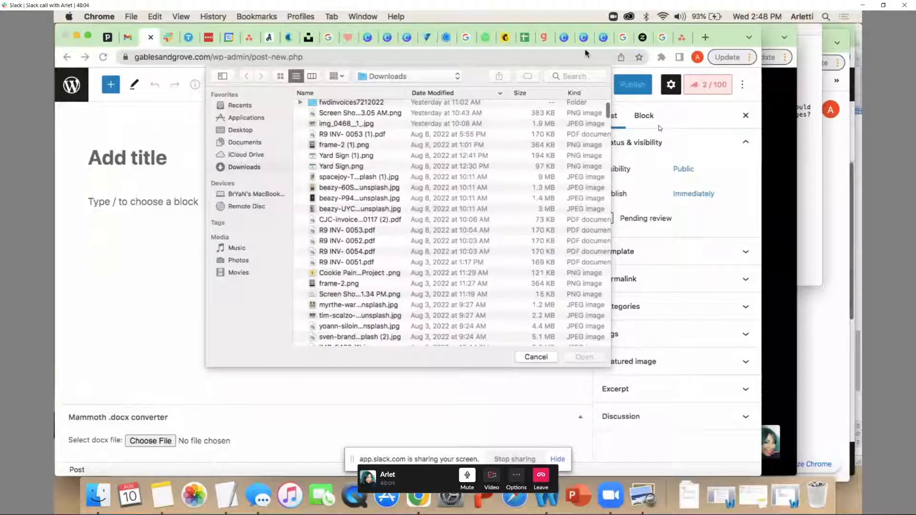
{"action": "left_click", "coordinate": [580, 76]}
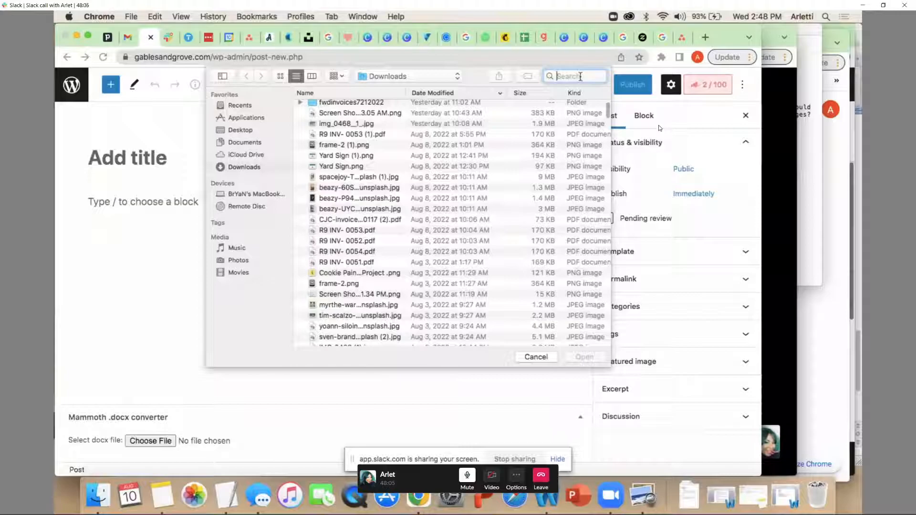
{"action": "type", "text": "stucco"}
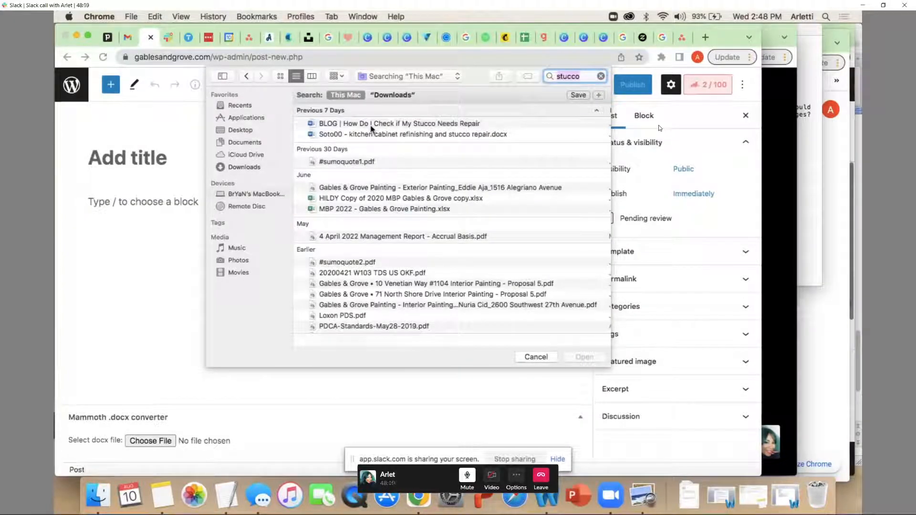
{"action": "left_click", "coordinate": [371, 125]}
{"action": "left_click", "coordinate": [584, 358]}
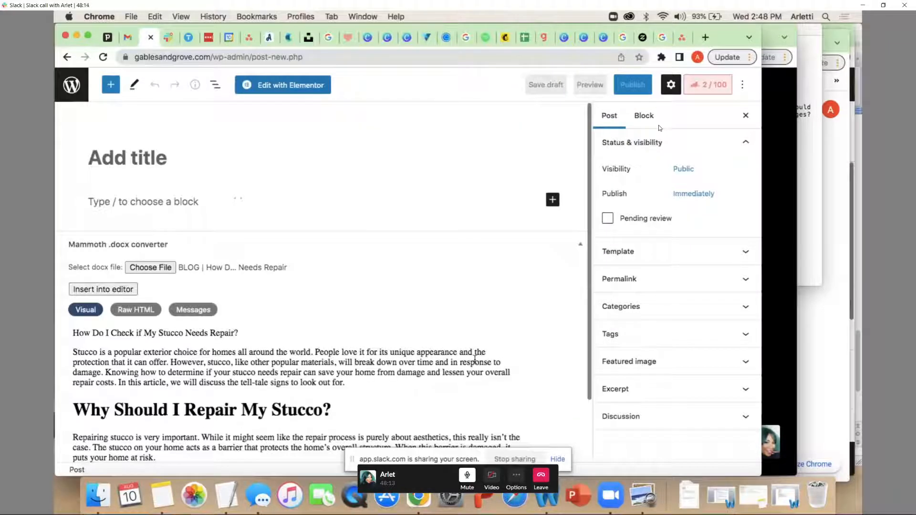
Look through the converted stucco document in the preview and insert it into the post editor
{"action": "scroll", "coordinate": [359, 318], "scroll_direction": "down", "scroll_amount": 15}
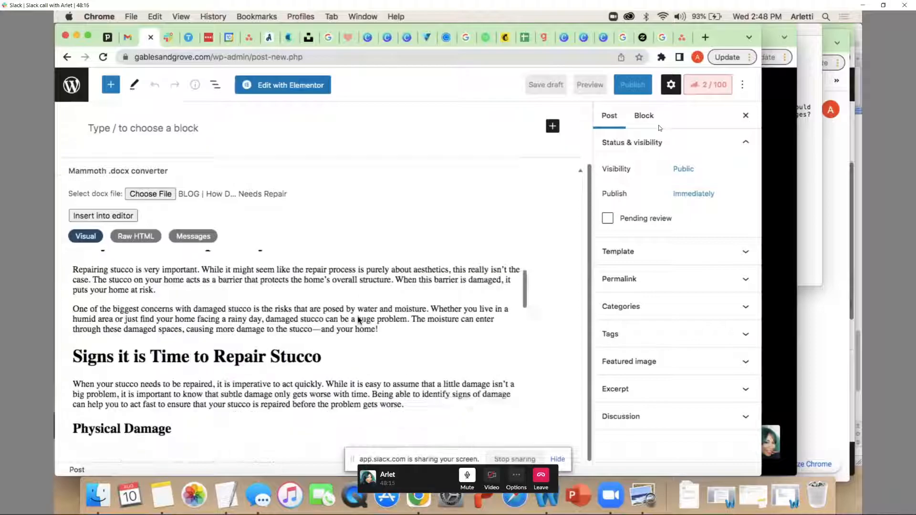
{"action": "scroll", "coordinate": [358, 316], "scroll_direction": "up", "scroll_amount": 15}
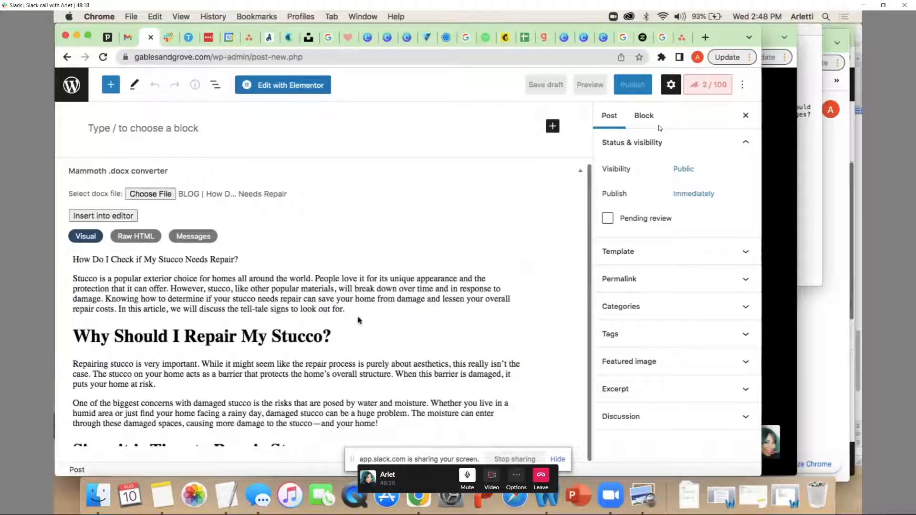
{"action": "scroll", "coordinate": [359, 317], "scroll_direction": "down", "scroll_amount": 15}
{"action": "scroll", "coordinate": [359, 317], "scroll_direction": "up", "scroll_amount": 3}
{"action": "scroll", "coordinate": [358, 317], "scroll_direction": "up", "scroll_amount": 10}
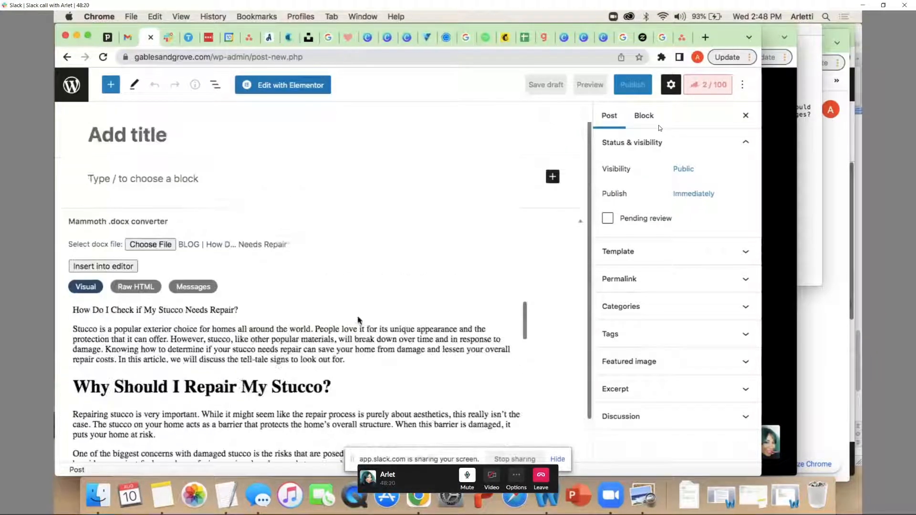
{"action": "scroll", "coordinate": [359, 320], "scroll_direction": "down", "scroll_amount": 2}
{"action": "scroll", "coordinate": [272, 305], "scroll_direction": "down", "scroll_amount": 1}
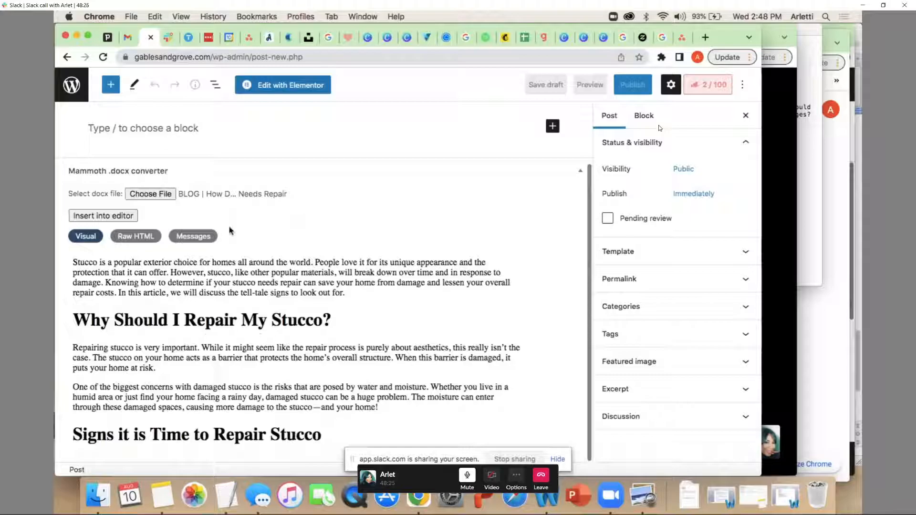
{"action": "left_click", "coordinate": [103, 215]}
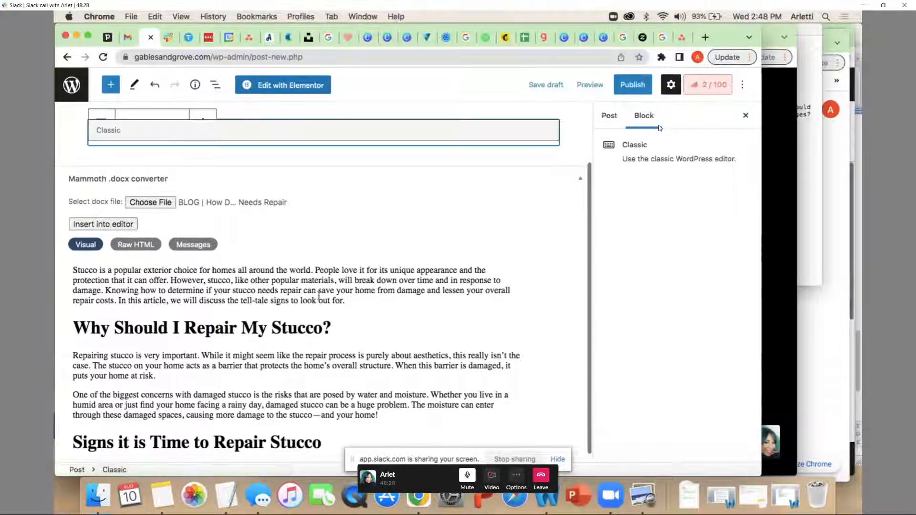
Format the opening line "How Do I Check if My Stucco Needs Repair?" as Heading 1
{"action": "left_click_drag", "start_coordinate": [310, 230], "coordinate": [98, 229]}
{"action": "left_click", "coordinate": [203, 248]}
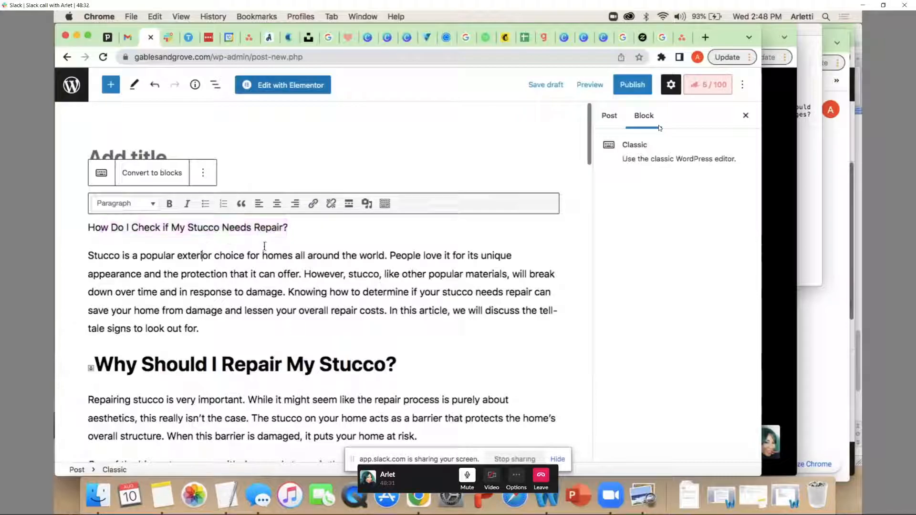
{"action": "left_click_drag", "start_coordinate": [290, 229], "coordinate": [89, 231]}
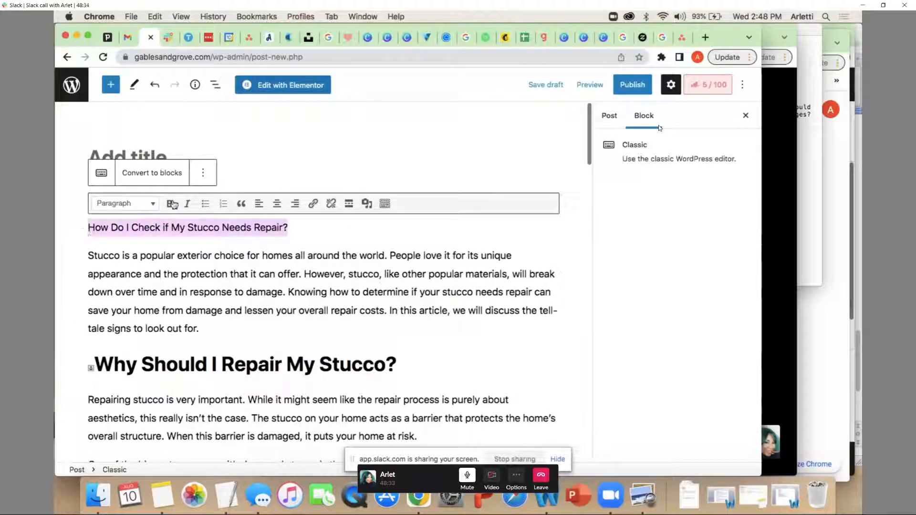
{"action": "left_click", "coordinate": [147, 205]}
{"action": "left_click", "coordinate": [143, 244]}
{"action": "left_click", "coordinate": [273, 298]}
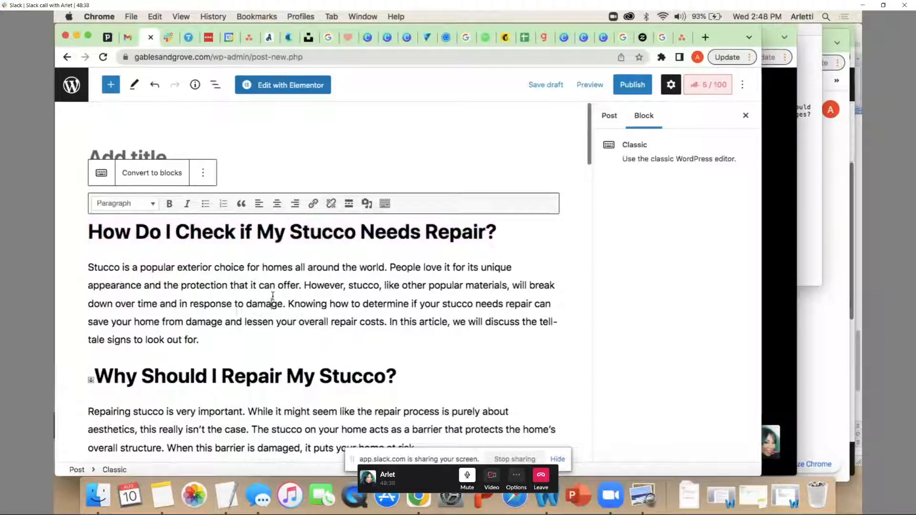
Try to delete the anchor marker before "Why Should I Repair My Stucco?", and undo the deletion
{"action": "left_click", "coordinate": [93, 375]}
{"action": "key", "text": "BackSpace"}
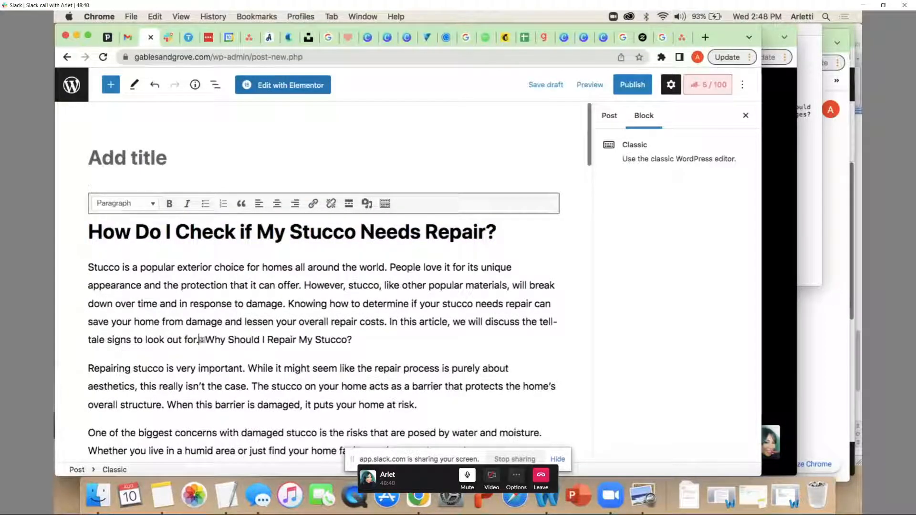
{"action": "scroll", "coordinate": [375, 307], "scroll_direction": "down", "scroll_amount": 3}
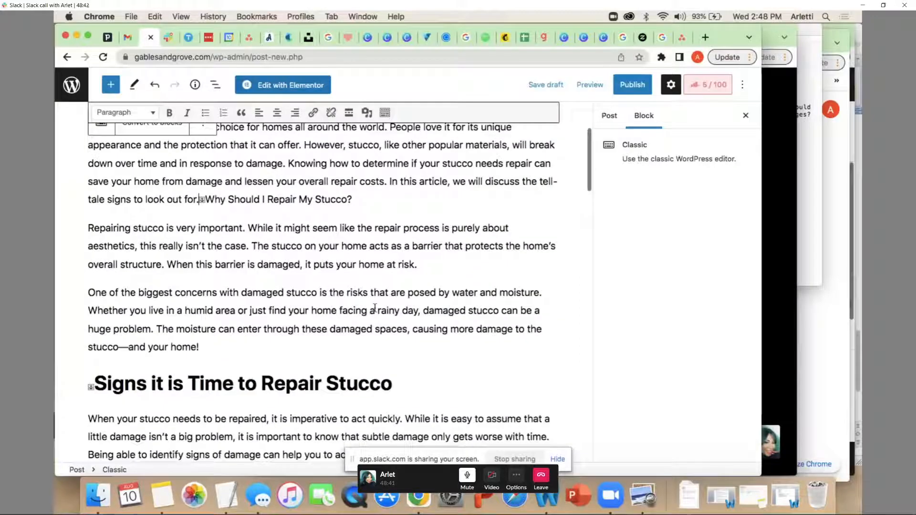
{"action": "key", "text": "super+z"}
Change the heading "Why Should I Repair My Stucco?" to Heading 2
{"action": "left_click_drag", "start_coordinate": [415, 204], "coordinate": [94, 206]}
{"action": "left_click", "coordinate": [154, 112]}
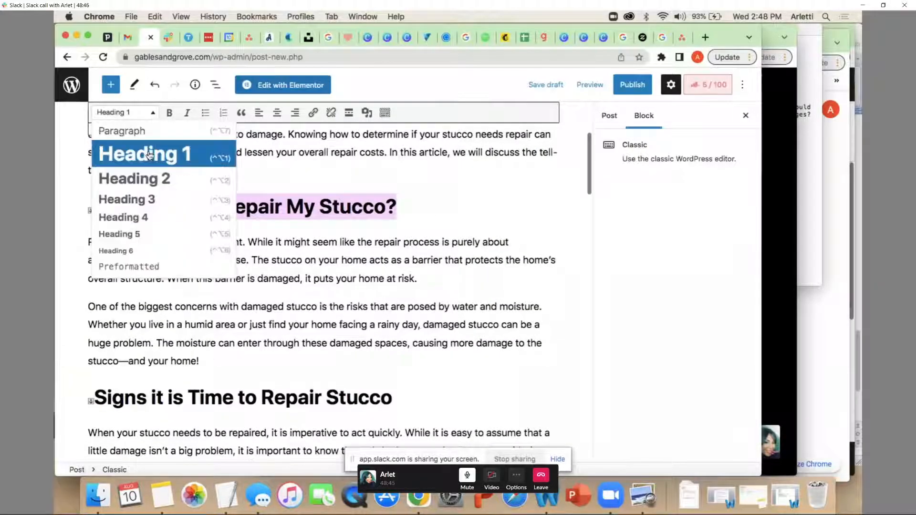
{"action": "left_click", "coordinate": [145, 179]}
{"action": "right_click", "coordinate": [234, 266]}
{"action": "key", "text": "Escape"}
Change the heading "Signs it is Time to Repair Stucco" to Heading 2
{"action": "scroll", "coordinate": [390, 231], "scroll_direction": "down", "scroll_amount": 5}
{"action": "left_click_drag", "start_coordinate": [389, 232], "coordinate": [94, 225]}
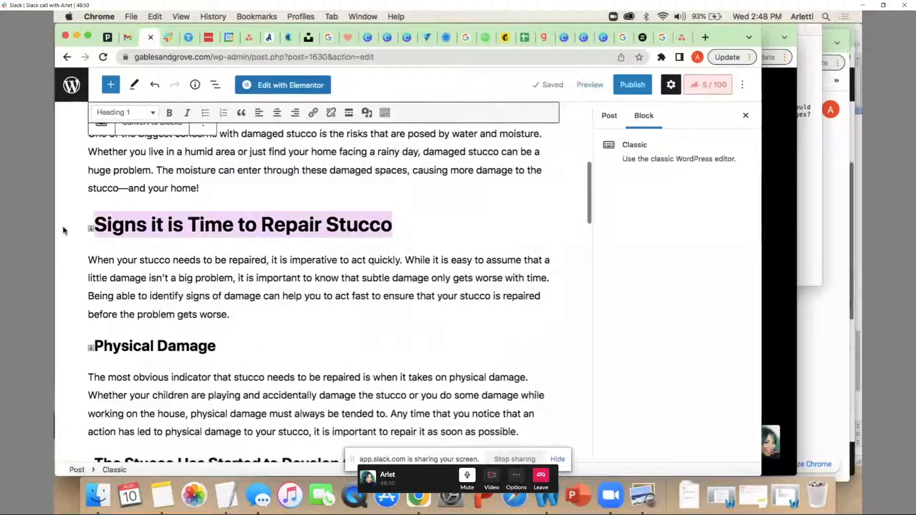
{"action": "left_click", "coordinate": [148, 116]}
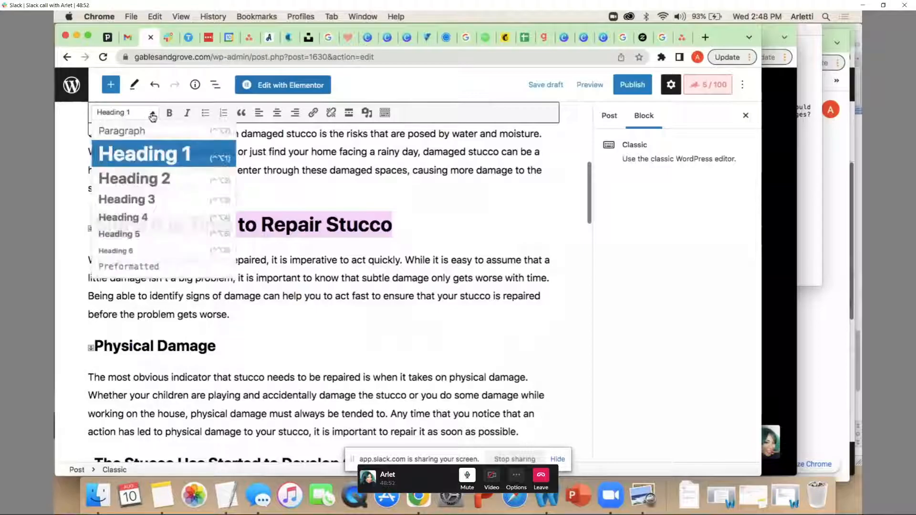
{"action": "left_click", "coordinate": [146, 178]}
{"action": "left_click", "coordinate": [189, 287]}
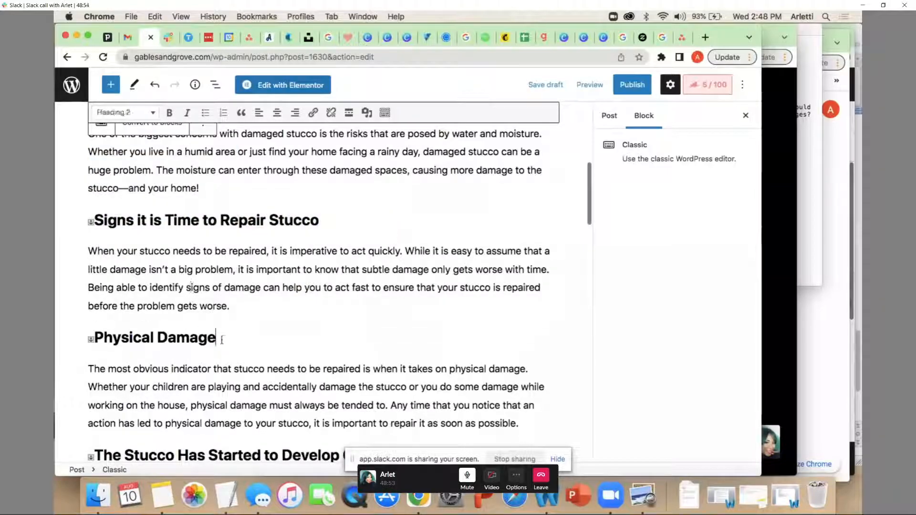
Switch the "Physical Damage" heading to Paragraph and back to Heading 2
{"action": "left_click_drag", "start_coordinate": [227, 339], "coordinate": [93, 339]}
{"action": "left_click", "coordinate": [152, 113]}
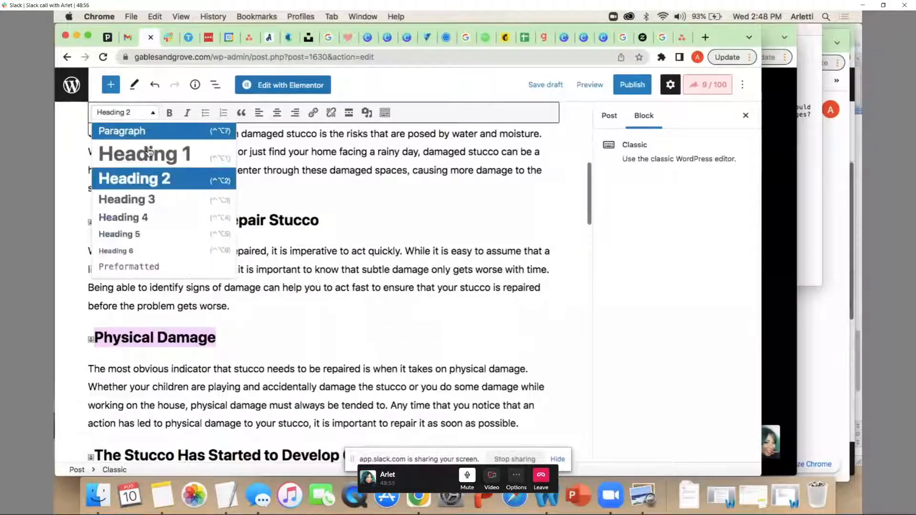
{"action": "left_click", "coordinate": [103, 127]}
{"action": "left_click", "coordinate": [150, 112]}
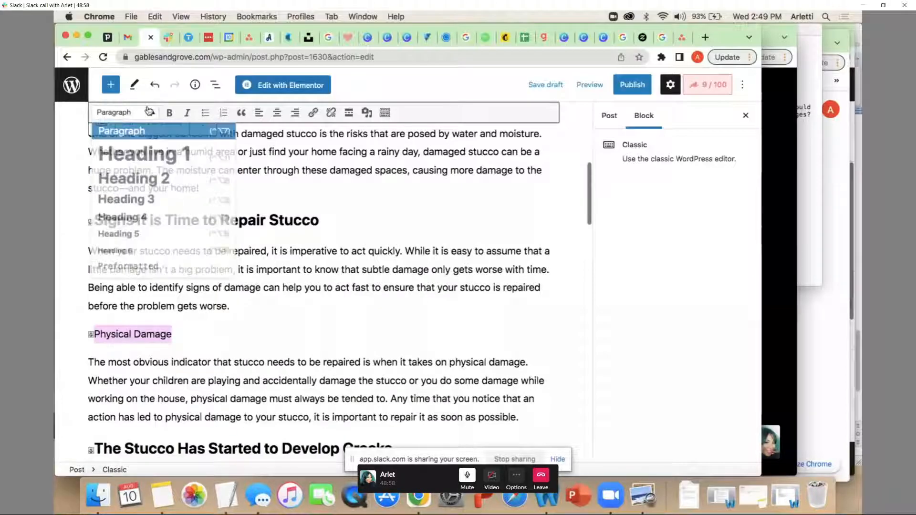
{"action": "left_click", "coordinate": [152, 175]}
Check the heading level of "The Stucco Has Started to Develop Cracks" and compare it with the surrounding section headings
{"action": "scroll", "coordinate": [205, 365], "scroll_direction": "down", "scroll_amount": 3}
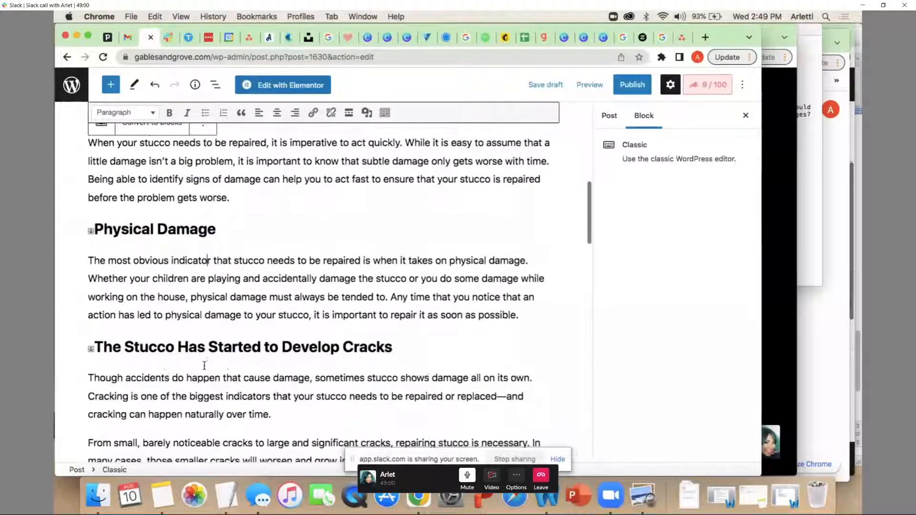
{"action": "left_click_drag", "start_coordinate": [393, 348], "coordinate": [97, 345]}
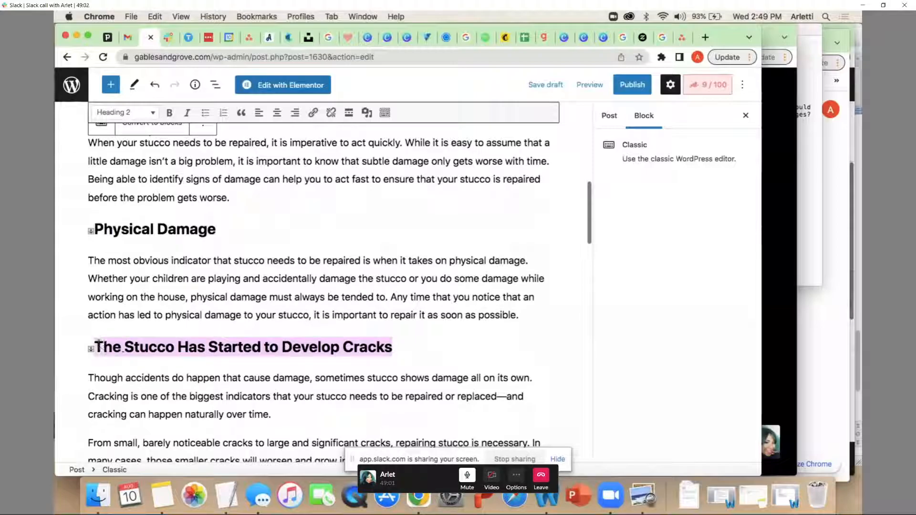
{"action": "left_click", "coordinate": [184, 294]}
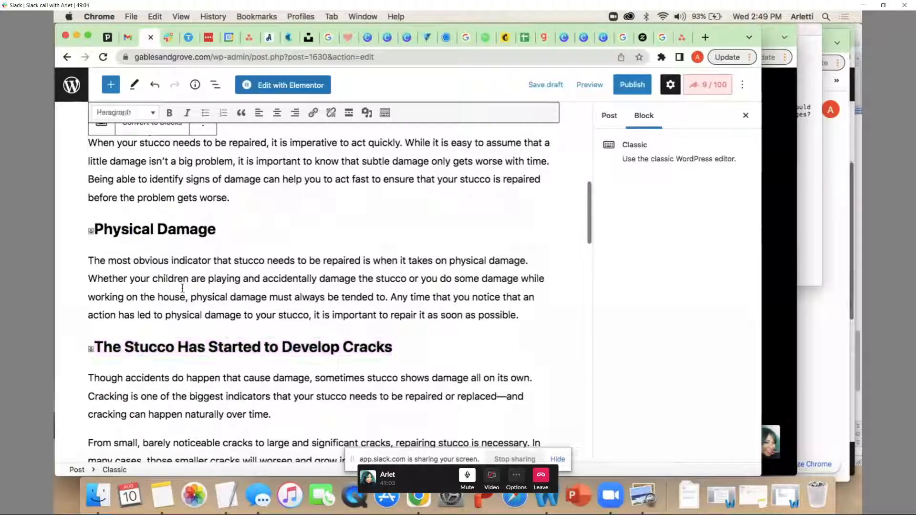
{"action": "scroll", "coordinate": [190, 251], "scroll_direction": "up", "scroll_amount": 3}
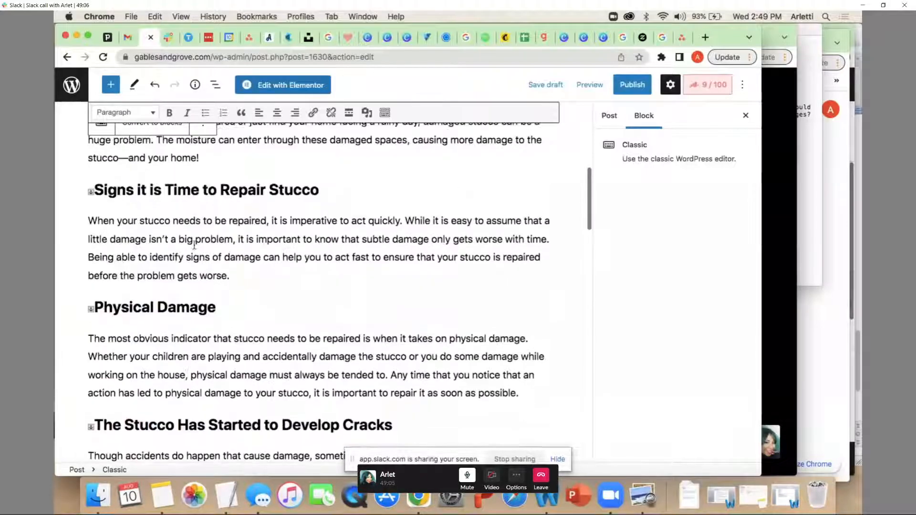
{"action": "scroll", "coordinate": [194, 245], "scroll_direction": "down", "scroll_amount": 4}
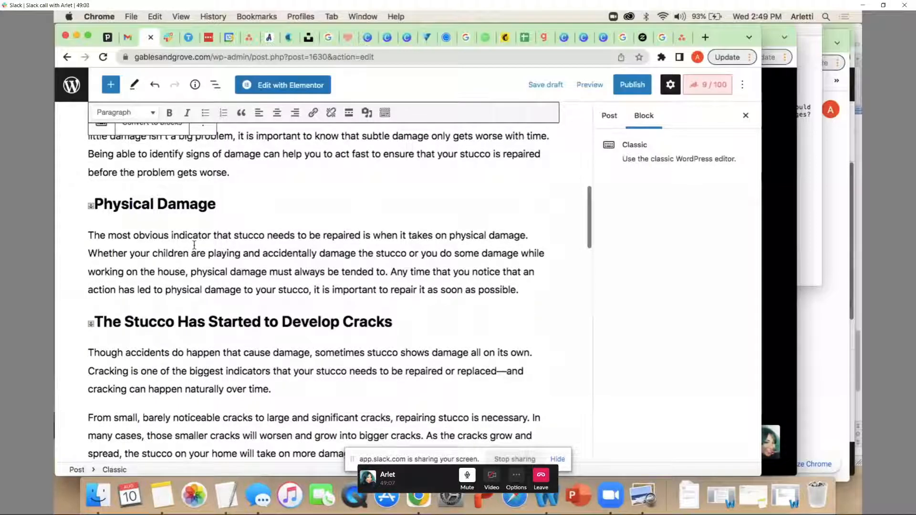
{"action": "scroll", "coordinate": [194, 245], "scroll_direction": "up", "scroll_amount": 1}
Open the Word document "BLOG | The Difference Between Kitchen Cabinet Refinishing vs. Painting" from the Desktop folder in Finder
{"action": "left_click", "coordinate": [96, 497]}
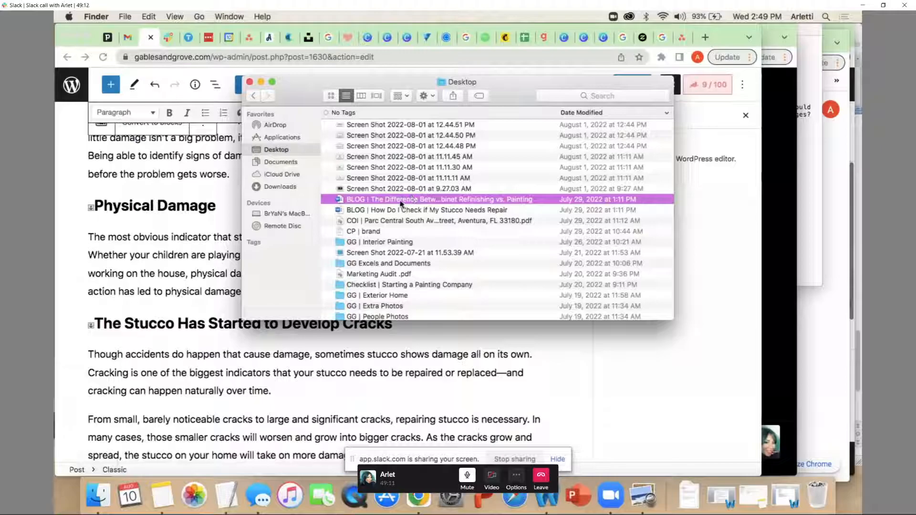
{"action": "double_click", "coordinate": [400, 204]}
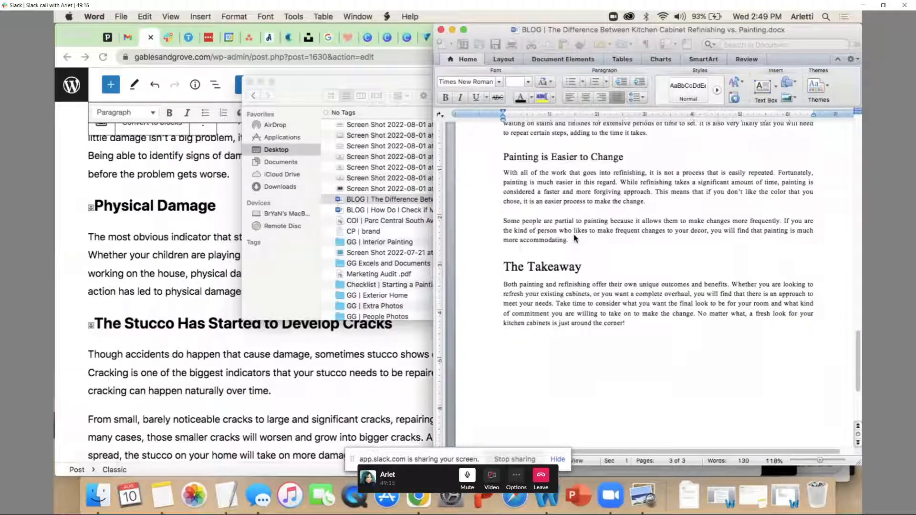
Compare the section and subsection heading sizes in the kitchen cabinet document, and close the document
{"action": "scroll", "coordinate": [574, 236], "scroll_direction": "down", "scroll_amount": 10}
{"action": "scroll", "coordinate": [574, 235], "scroll_direction": "up", "scroll_amount": 6}
{"action": "scroll", "coordinate": [574, 234], "scroll_direction": "down", "scroll_amount": 2}
{"action": "scroll", "coordinate": [575, 235], "scroll_direction": "down", "scroll_amount": 4}
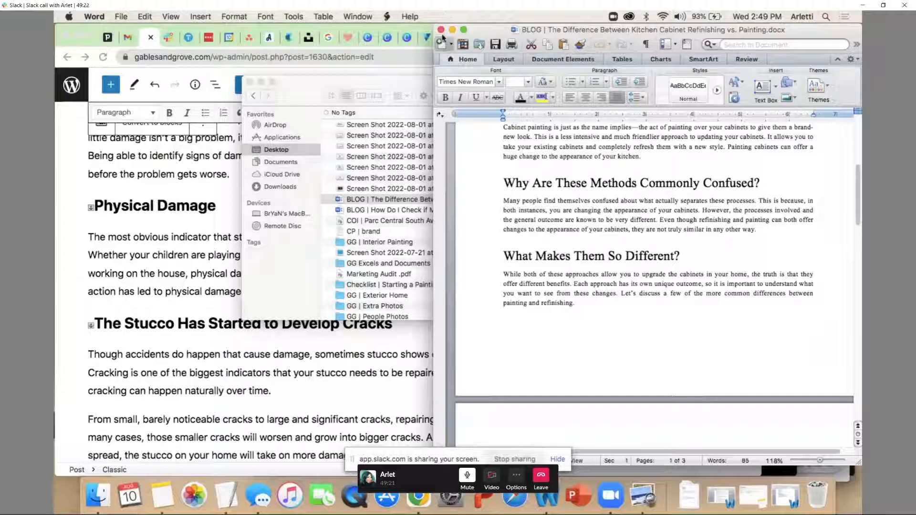
{"action": "left_click", "coordinate": [441, 30]}
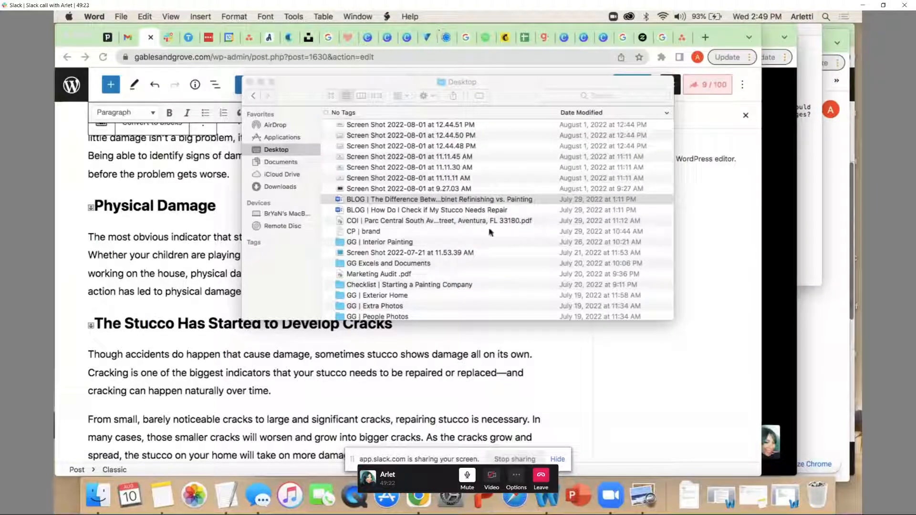
Open the Word document "BLOG | How Do I Check if My Stucco Needs Repair", check the subheadings under "Signs it is Time to Repair Stucco", and minimise it
{"action": "double_click", "coordinate": [409, 210]}
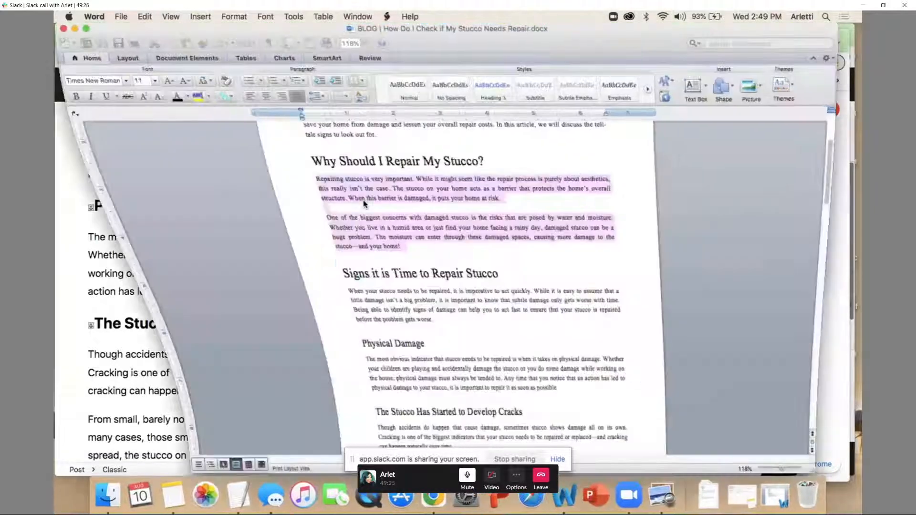
{"action": "scroll", "coordinate": [344, 224], "scroll_direction": "down", "scroll_amount": 5}
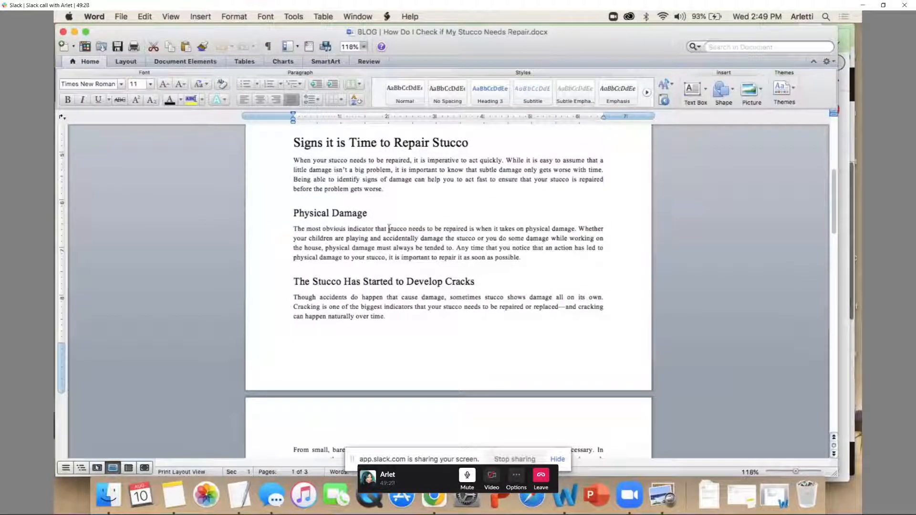
{"action": "left_click", "coordinate": [74, 32]}
Change the "Physical Damage" heading in the post to Heading 3
{"action": "left_click_drag", "start_coordinate": [218, 206], "coordinate": [90, 206]}
{"action": "left_click", "coordinate": [150, 113]}
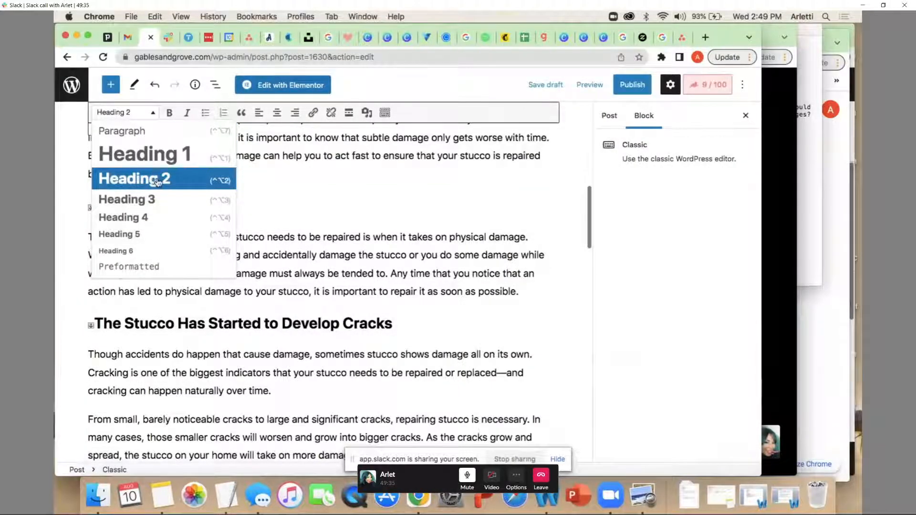
{"action": "left_click", "coordinate": [158, 203]}
{"action": "left_click", "coordinate": [231, 268]}
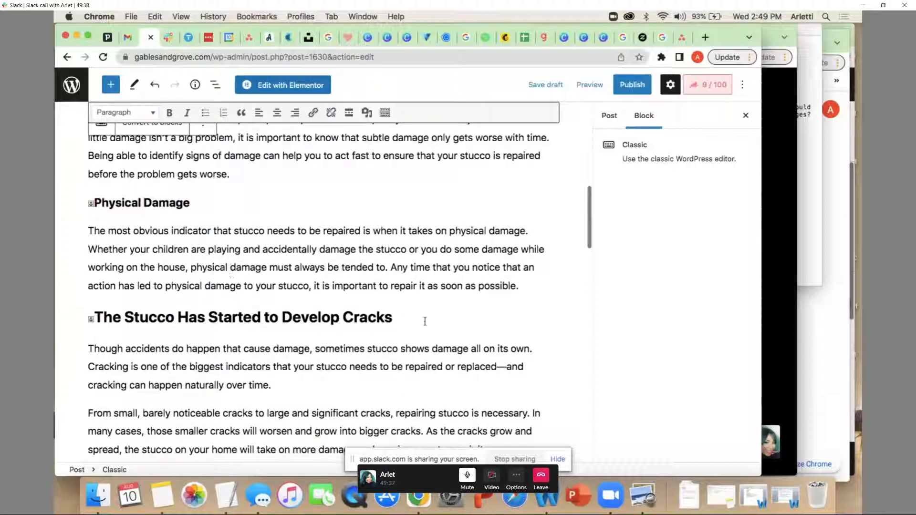
Check the heading level of "The Stucco Has Started to Develop Cracks" in the list of paragraph formats
{"action": "scroll", "coordinate": [425, 321], "scroll_direction": "down", "scroll_amount": 3}
{"action": "scroll", "coordinate": [427, 234], "scroll_direction": "down", "scroll_amount": 9}
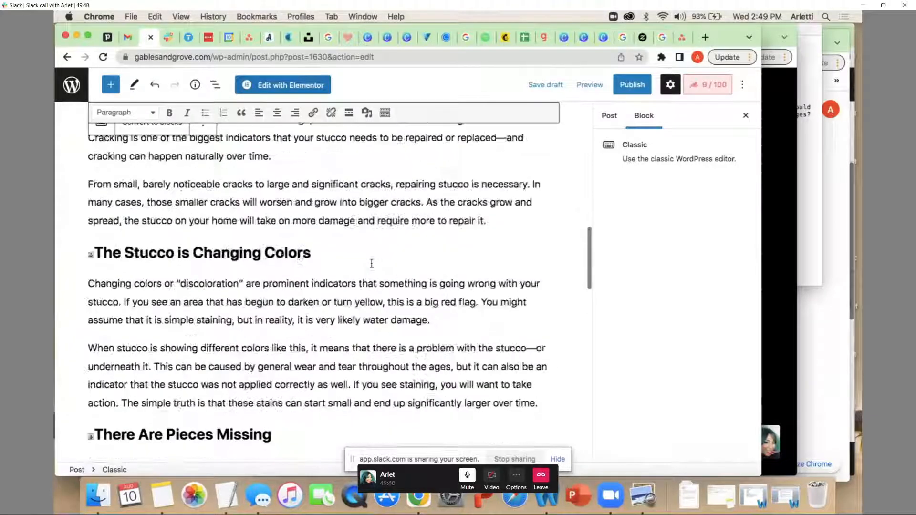
{"action": "scroll", "coordinate": [404, 246], "scroll_direction": "up", "scroll_amount": 8}
{"action": "left_click_drag", "start_coordinate": [395, 222], "coordinate": [94, 222]}
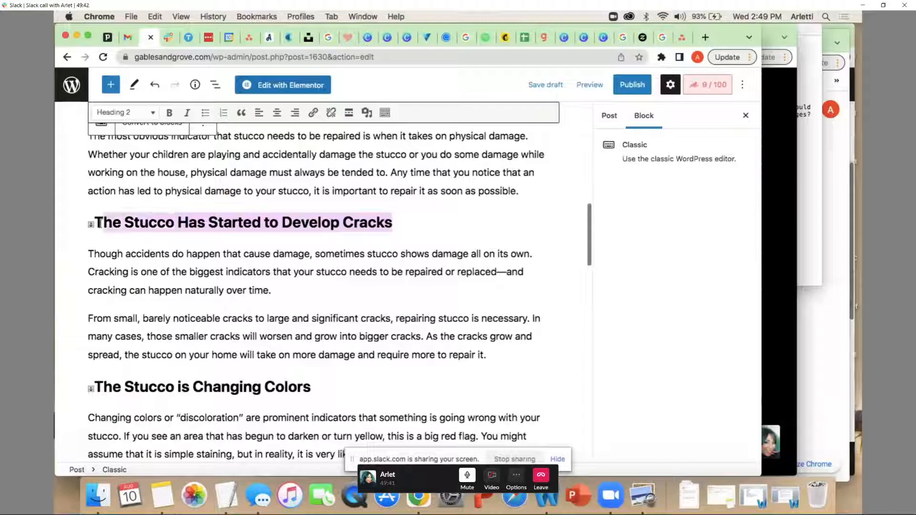
{"action": "left_click", "coordinate": [153, 115]}
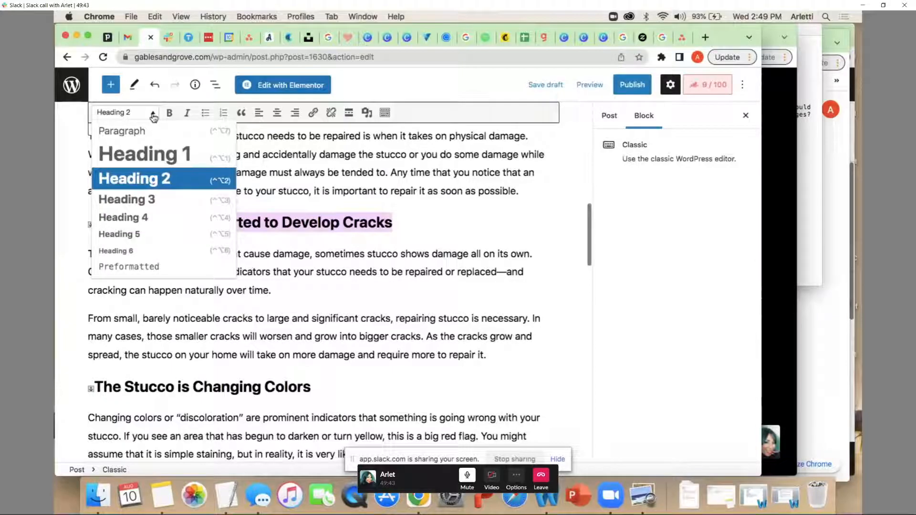
{"action": "left_click", "coordinate": [260, 327]}
Change the heading "The Takeaway" at the end of the article to Heading 2
{"action": "scroll", "coordinate": [260, 328], "scroll_direction": "up", "scroll_amount": 7}
{"action": "scroll", "coordinate": [260, 327], "scroll_direction": "down", "scroll_amount": 5}
{"action": "scroll", "coordinate": [260, 328], "scroll_direction": "down", "scroll_amount": 20}
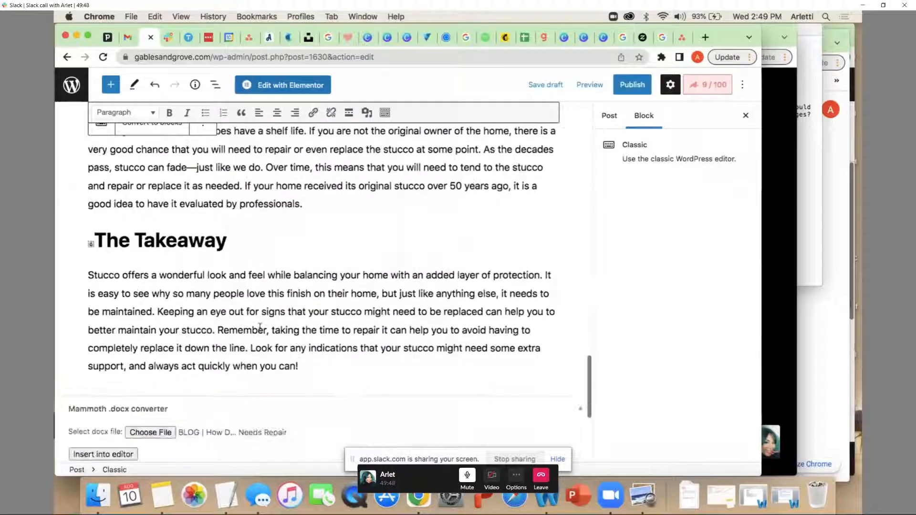
{"action": "scroll", "coordinate": [260, 328], "scroll_direction": "up", "scroll_amount": 5}
{"action": "scroll", "coordinate": [204, 286], "scroll_direction": "up", "scroll_amount": 1}
{"action": "left_click", "coordinate": [204, 286]}
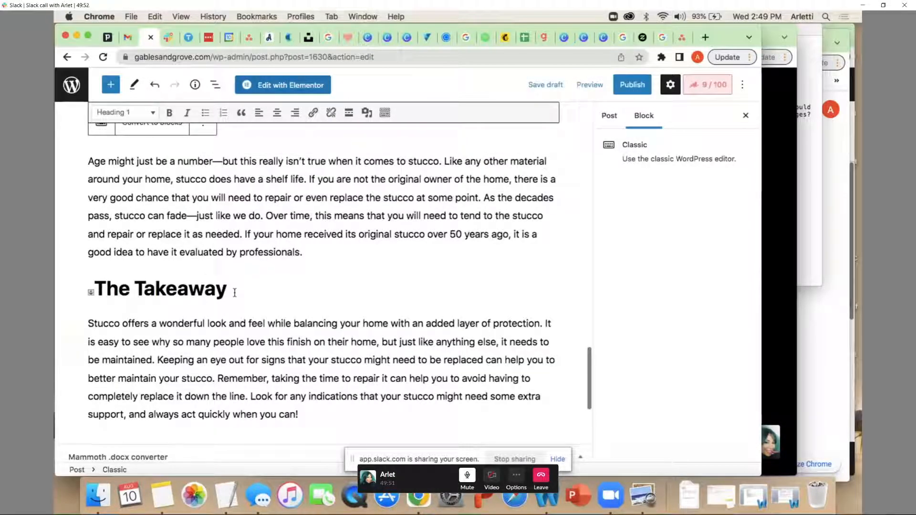
{"action": "left_click_drag", "start_coordinate": [231, 292], "coordinate": [94, 290]}
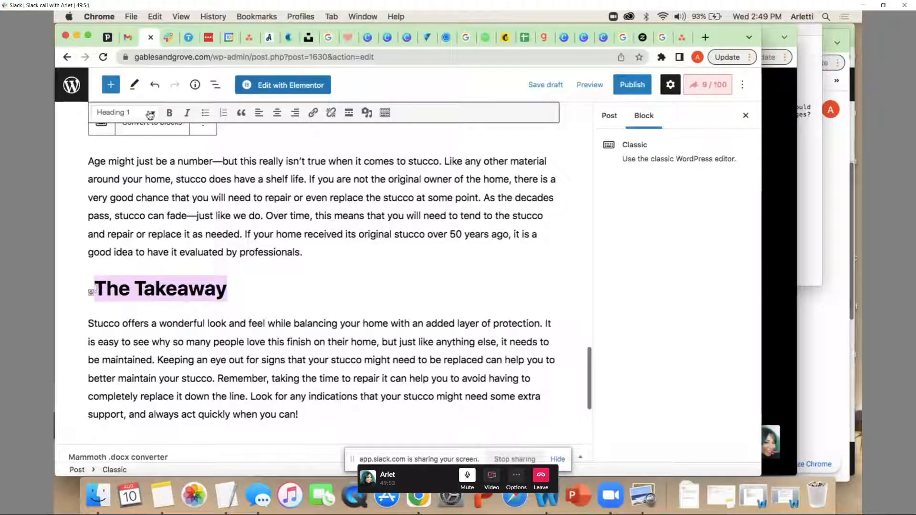
{"action": "left_click", "coordinate": [149, 115]}
{"action": "left_click", "coordinate": [148, 178]}
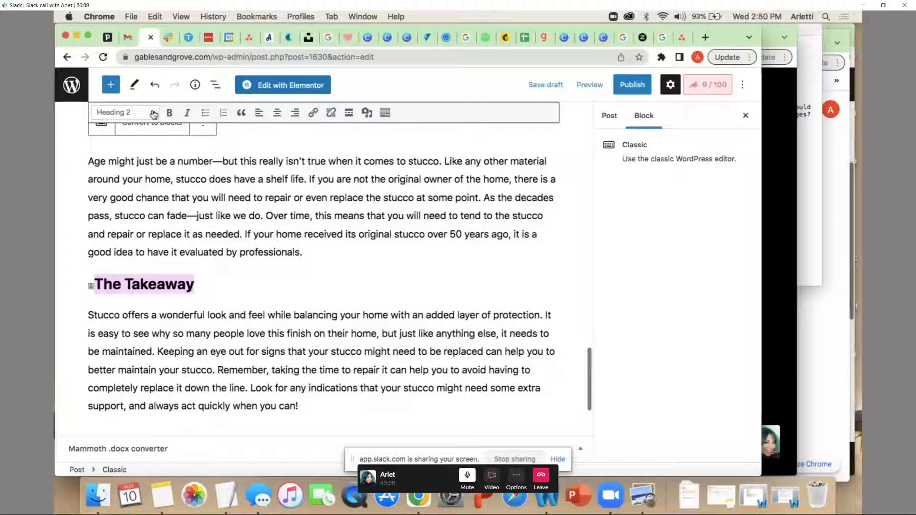
Try to delete the small anchor marker before "The Takeaway", and undo the edit
{"action": "left_click", "coordinate": [95, 287]}
{"action": "left_click", "coordinate": [165, 234]}
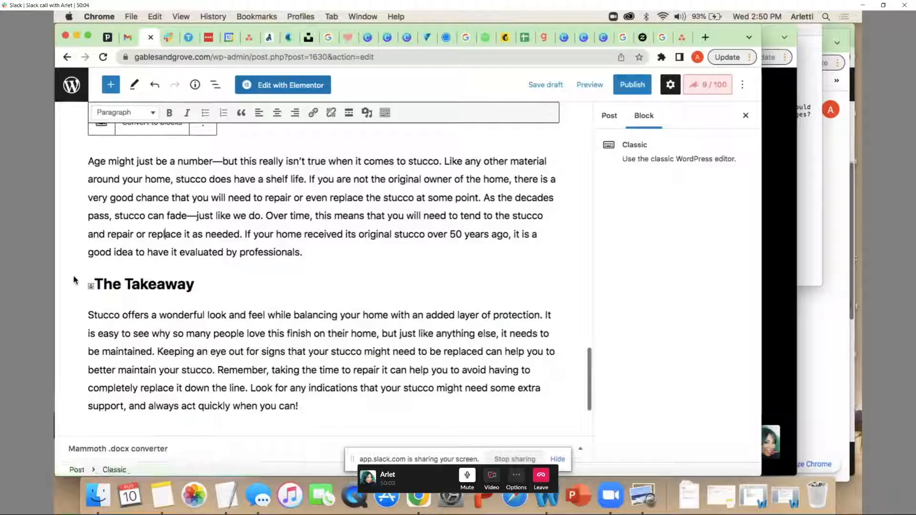
{"action": "scroll", "coordinate": [75, 281], "scroll_direction": "down", "scroll_amount": 1}
{"action": "scroll", "coordinate": [105, 286], "scroll_direction": "up", "scroll_amount": 3}
{"action": "left_click", "coordinate": [97, 374]}
{"action": "key", "text": "BackSpace"}
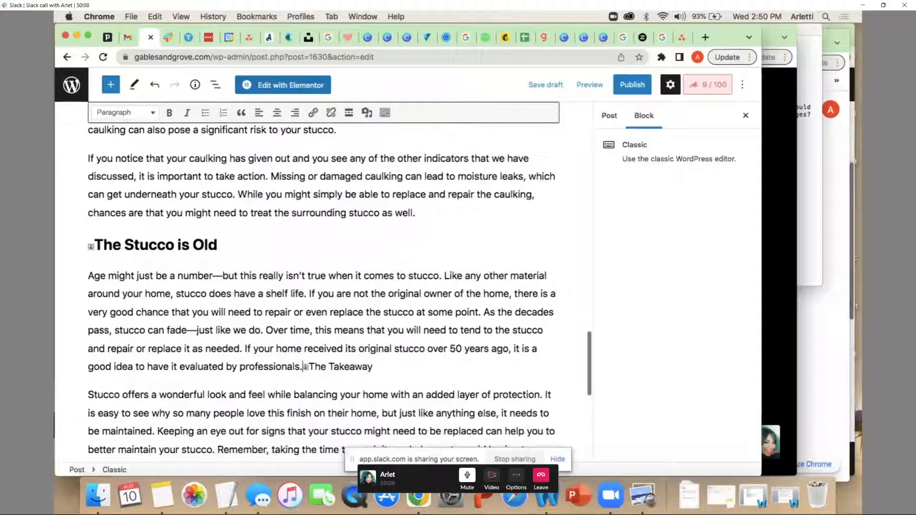
{"action": "key", "text": "super+z"}
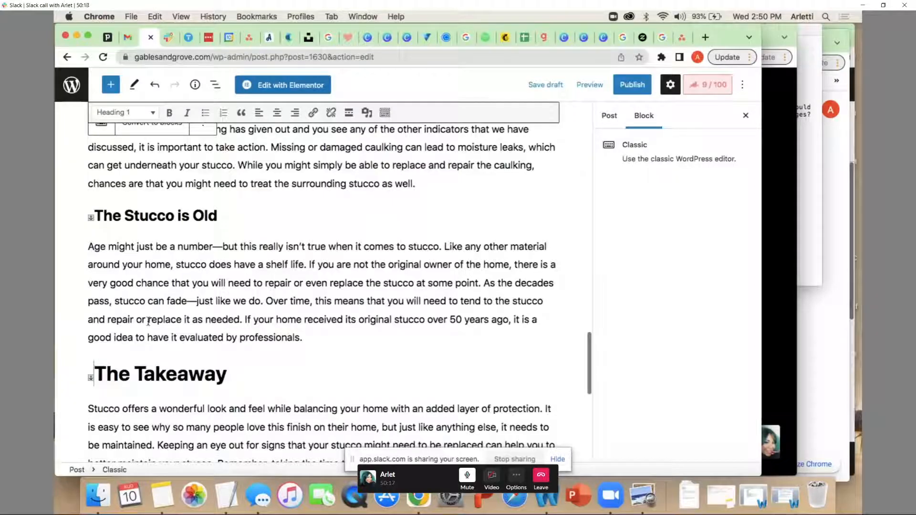
Insert a Read More break on a new line above the heading "Signs it is Time to Repair Stucco"
{"action": "scroll", "coordinate": [149, 321], "scroll_direction": "up", "scroll_amount": 10}
{"action": "scroll", "coordinate": [149, 321], "scroll_direction": "down", "scroll_amount": 12}
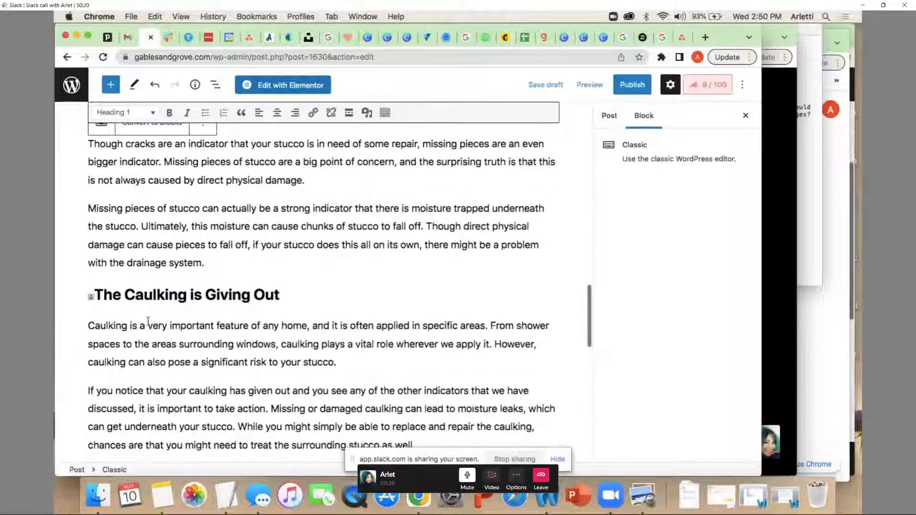
{"action": "scroll", "coordinate": [149, 321], "scroll_direction": "down", "scroll_amount": 5}
{"action": "scroll", "coordinate": [149, 323], "scroll_direction": "up", "scroll_amount": 5}
{"action": "scroll", "coordinate": [148, 323], "scroll_direction": "down", "scroll_amount": 5}
{"action": "scroll", "coordinate": [148, 325], "scroll_direction": "up", "scroll_amount": 20}
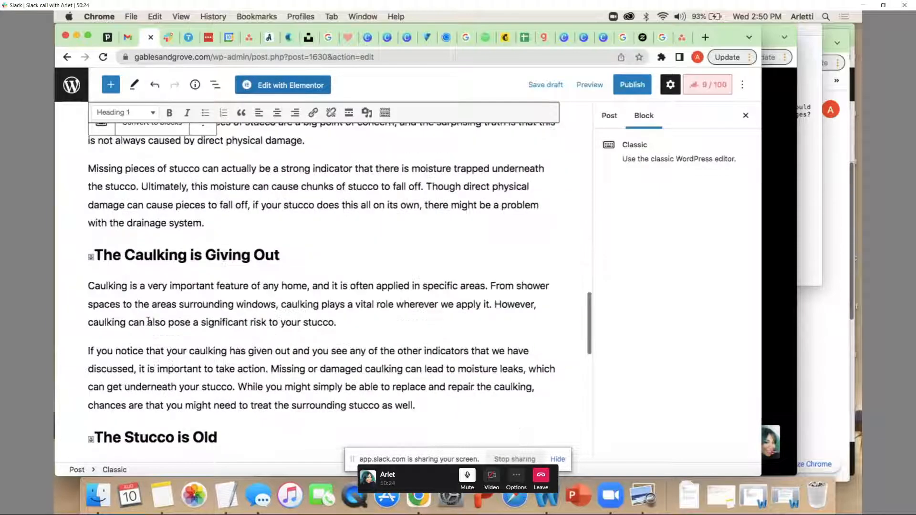
{"action": "scroll", "coordinate": [151, 319], "scroll_direction": "down", "scroll_amount": 15}
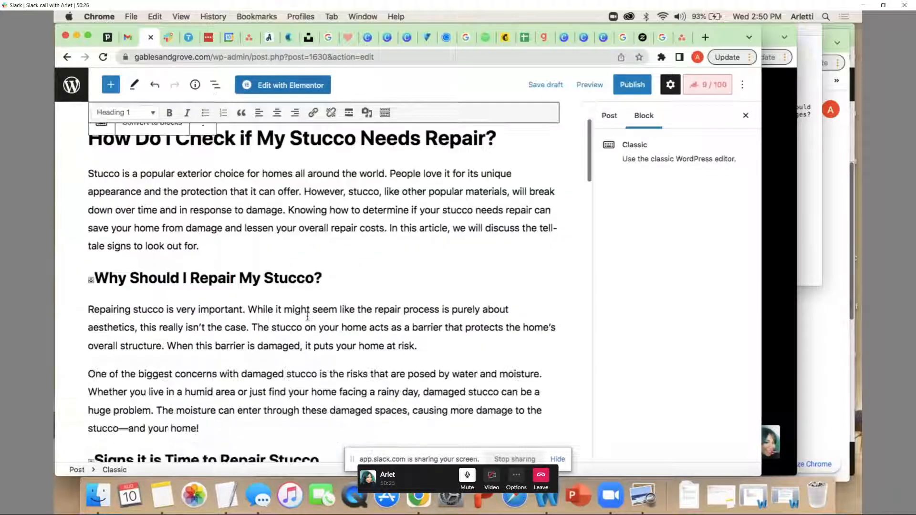
{"action": "scroll", "coordinate": [254, 195], "scroll_direction": "up", "scroll_amount": 1}
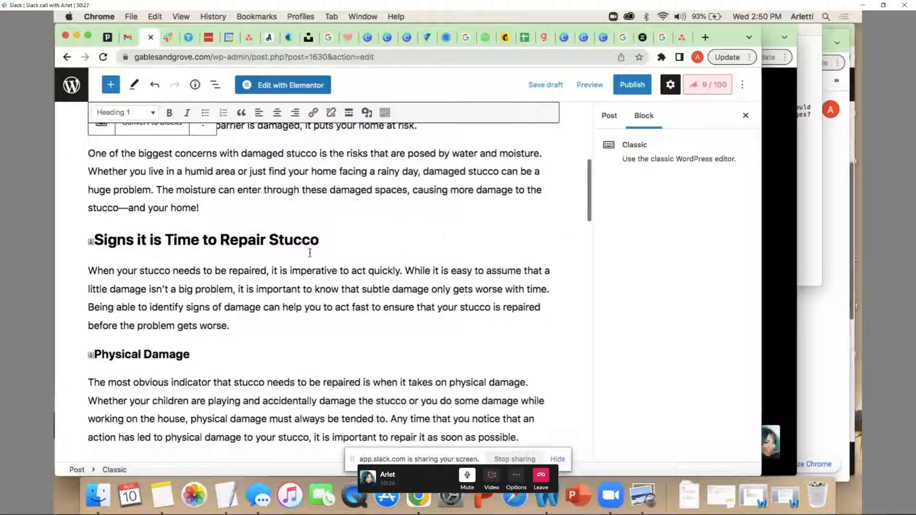
{"action": "left_click", "coordinate": [225, 204]}
{"action": "key", "text": "Return"}
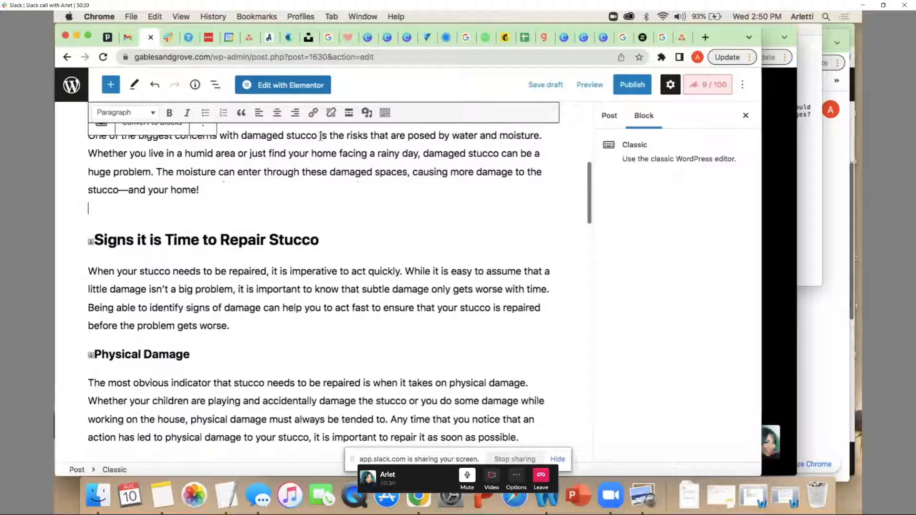
{"action": "left_click", "coordinate": [349, 114]}
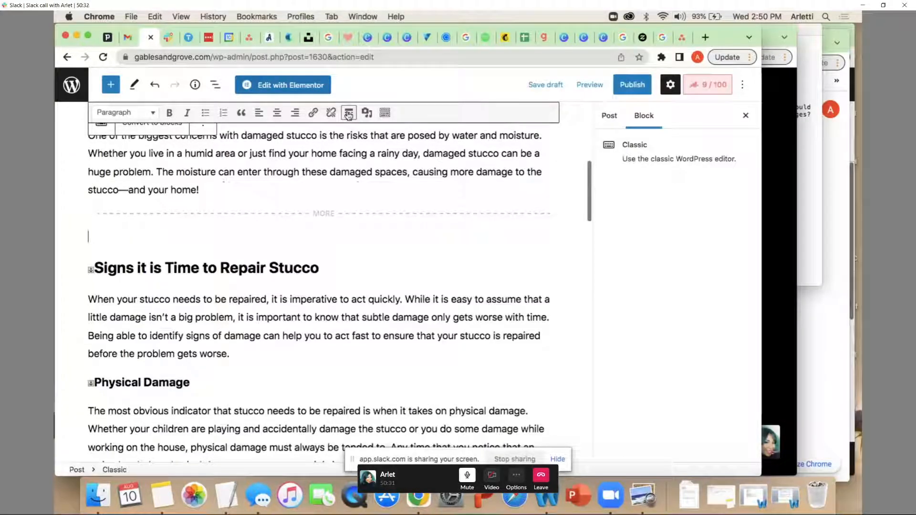
Start uploading a media file below the Read More break, and browse the Documents, Downloads and Desktop folders for an image
{"action": "left_click", "coordinate": [368, 115]}
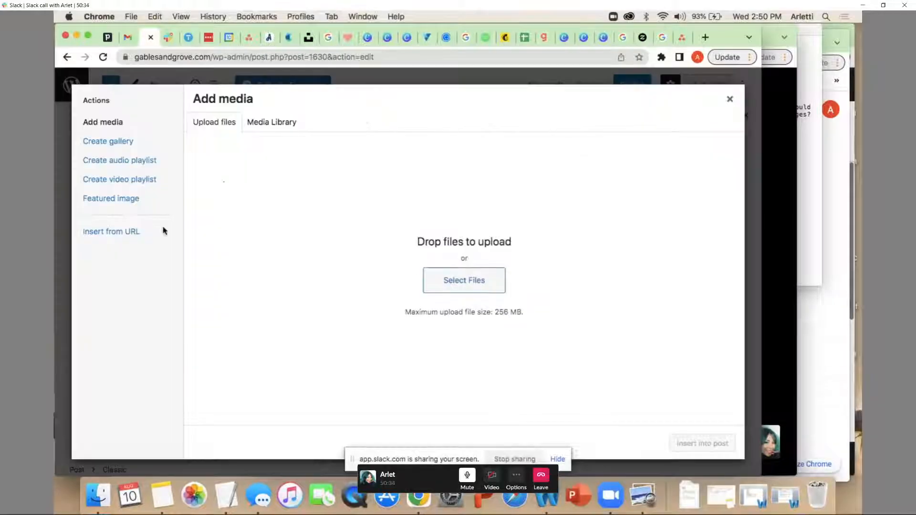
{"action": "left_click", "coordinate": [467, 288]}
{"action": "left_click", "coordinate": [467, 290]}
{"action": "left_click", "coordinate": [243, 143]}
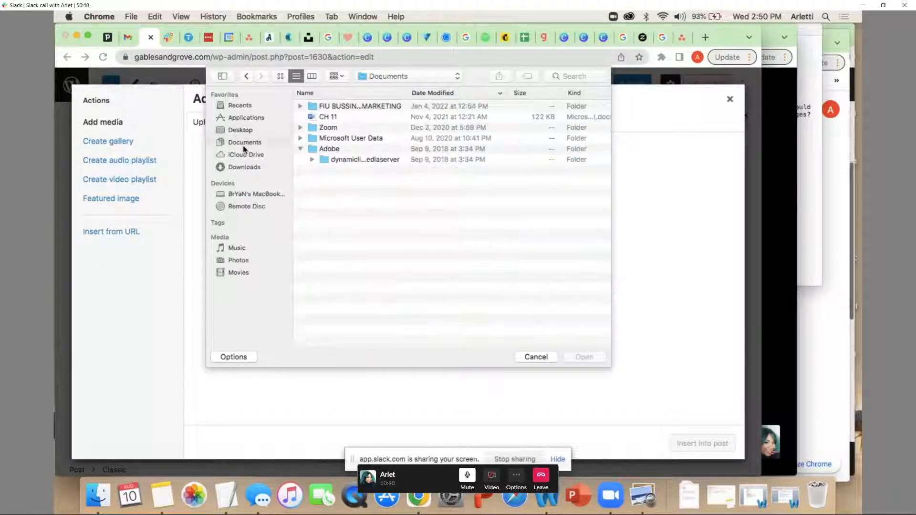
{"action": "left_click", "coordinate": [244, 168]}
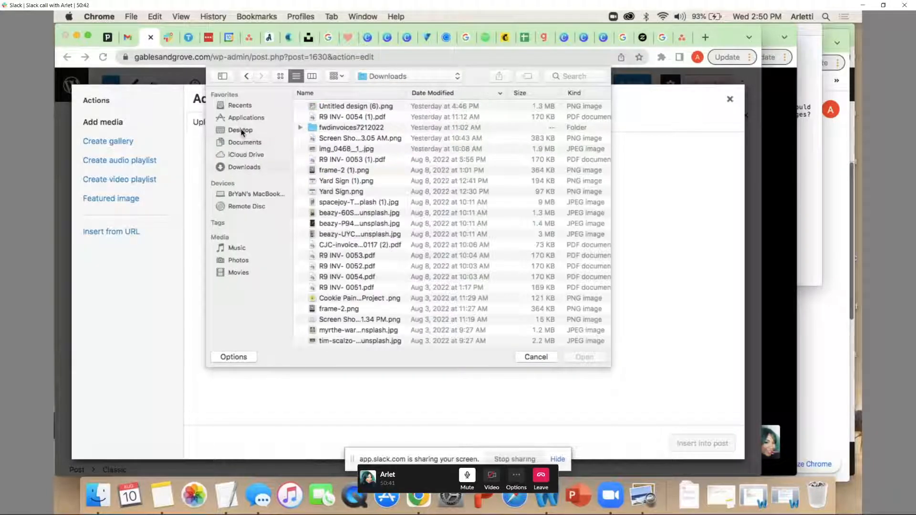
{"action": "left_click", "coordinate": [239, 130]}
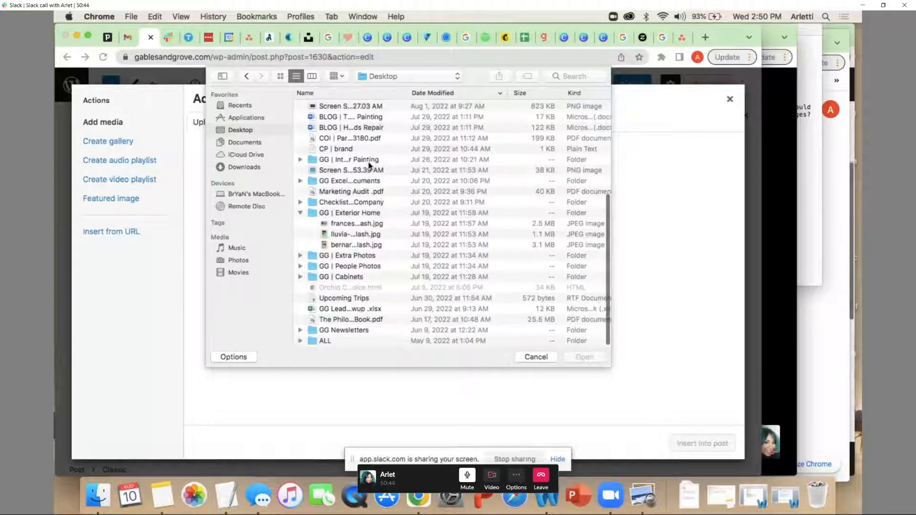
Look inside the "GG | Cabinets" folder for images, and return to the Desktop file list
{"action": "double_click", "coordinate": [346, 277]}
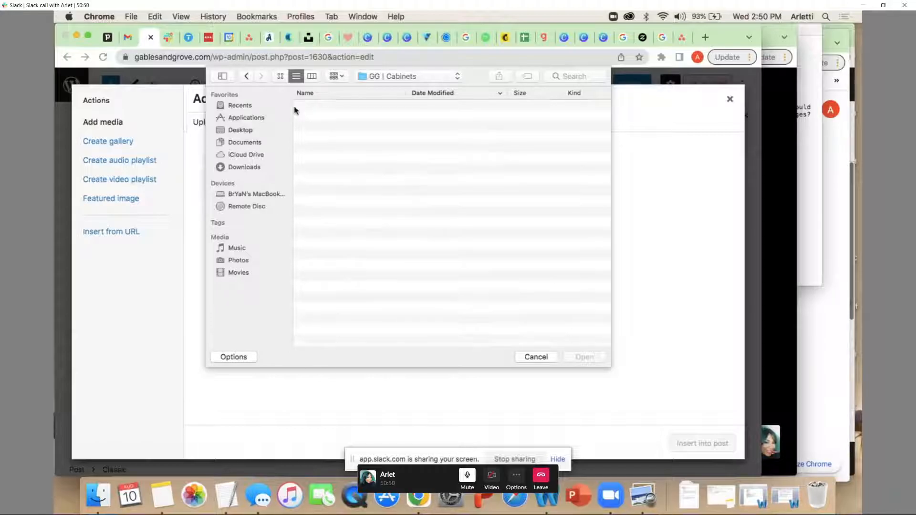
{"action": "left_click", "coordinate": [249, 77]}
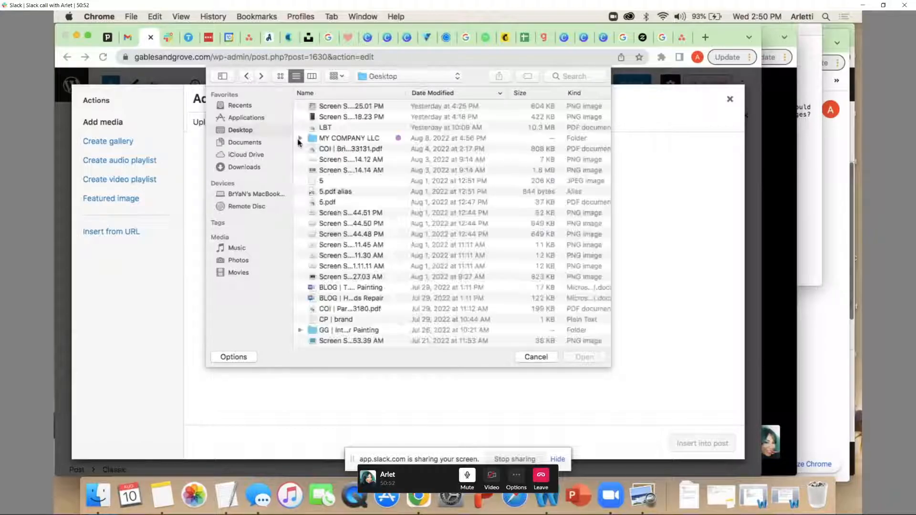
{"action": "scroll", "coordinate": [352, 279], "scroll_direction": "down", "scroll_amount": 5}
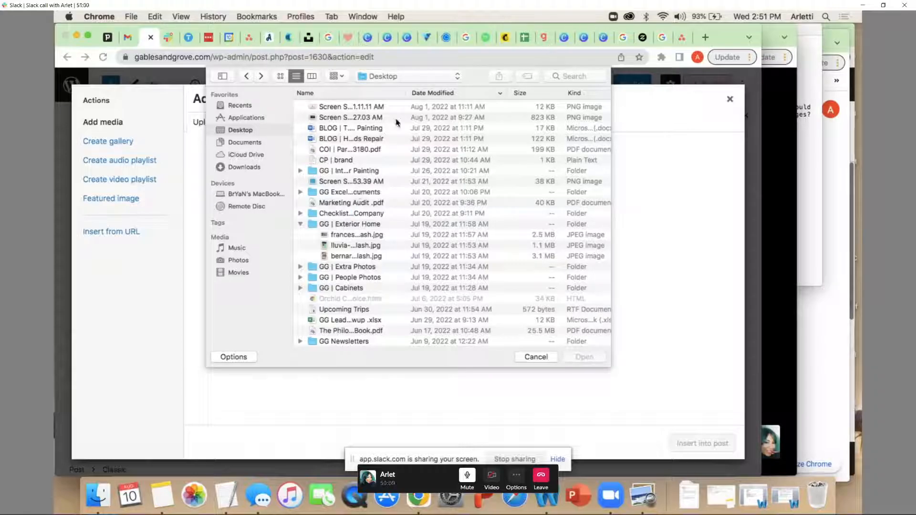
Search the computer for "cabinets" in the file chooser, and examine the matching files as thumbnails
{"action": "left_click", "coordinate": [580, 77]}
{"action": "type", "text": "cabi"}
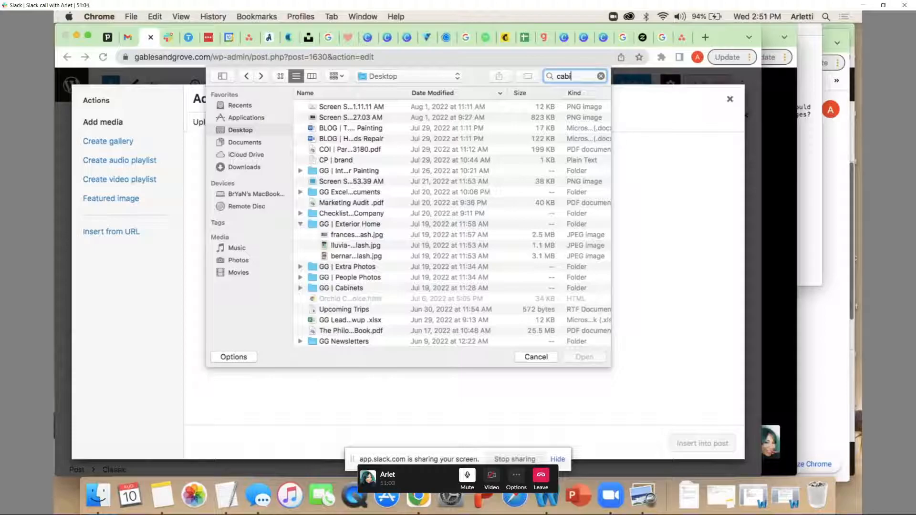
{"action": "type", "text": "nets"}
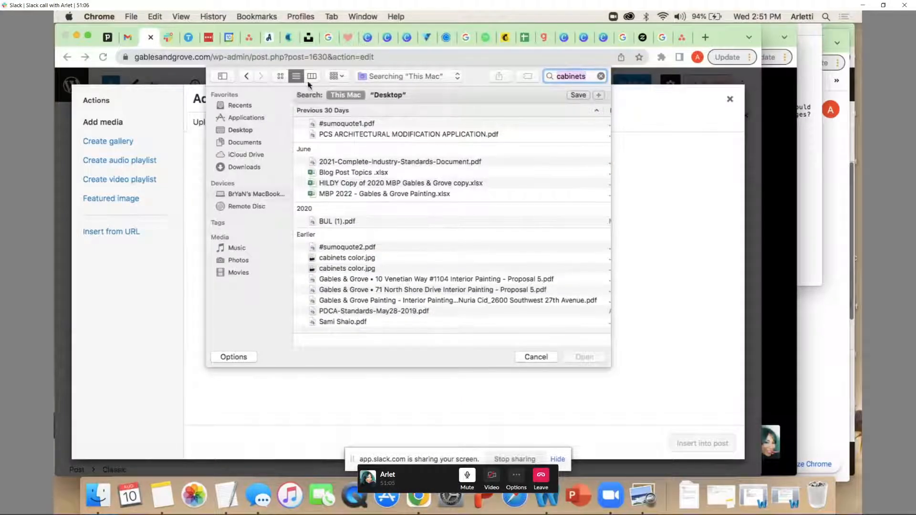
{"action": "left_click", "coordinate": [281, 77]}
{"action": "scroll", "coordinate": [386, 256], "scroll_direction": "down", "scroll_amount": 5}
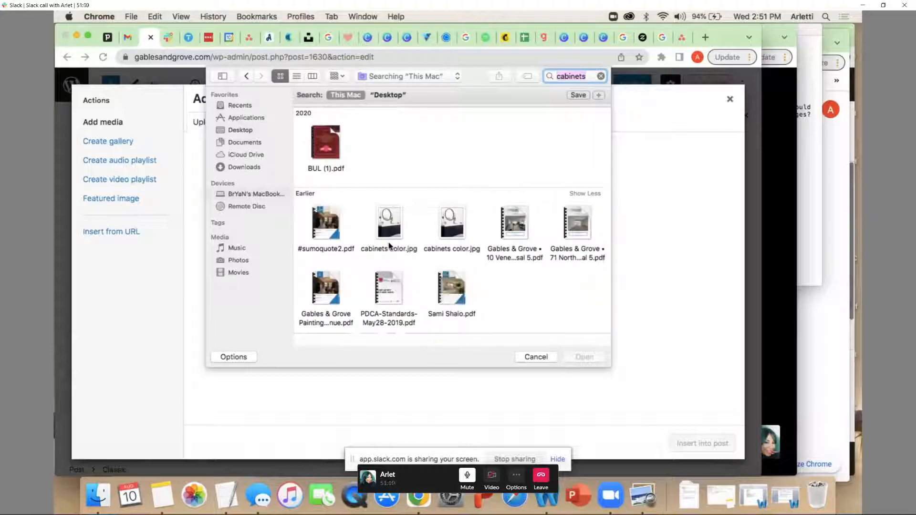
Leave the search results and look through the Desktop files for a suitable image
{"action": "left_click", "coordinate": [235, 132]}
{"action": "scroll", "coordinate": [352, 229], "scroll_direction": "down", "scroll_amount": 10}
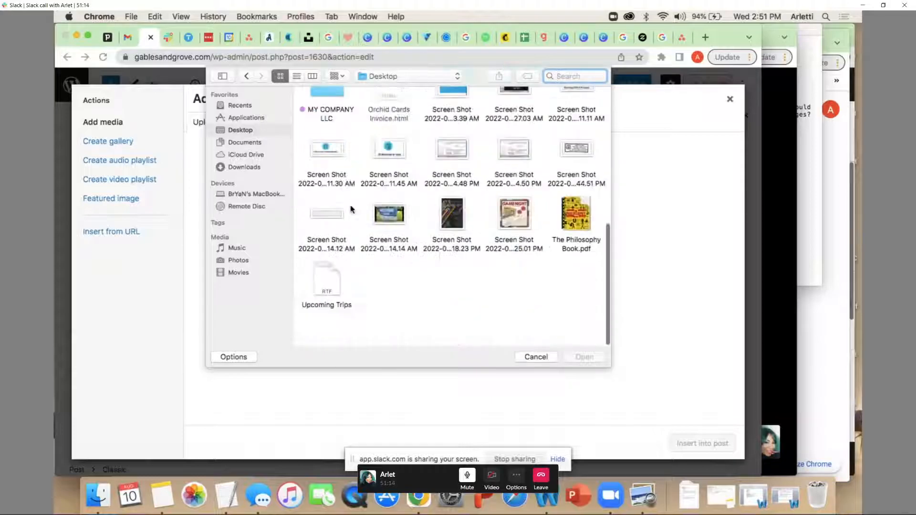
{"action": "scroll", "coordinate": [351, 210], "scroll_direction": "up", "scroll_amount": 10}
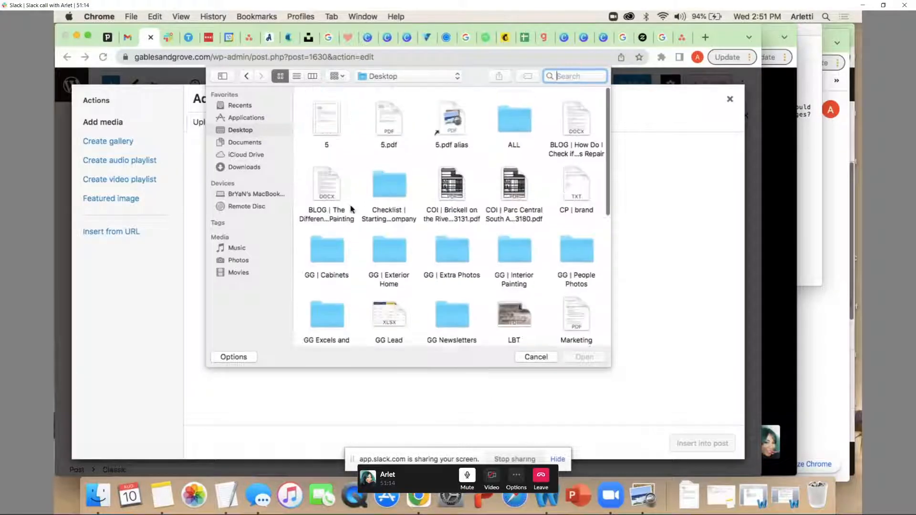
Find the collov-home-design bathroom photo in the Downloads folder and upload it to the media library
{"action": "left_click", "coordinate": [241, 168]}
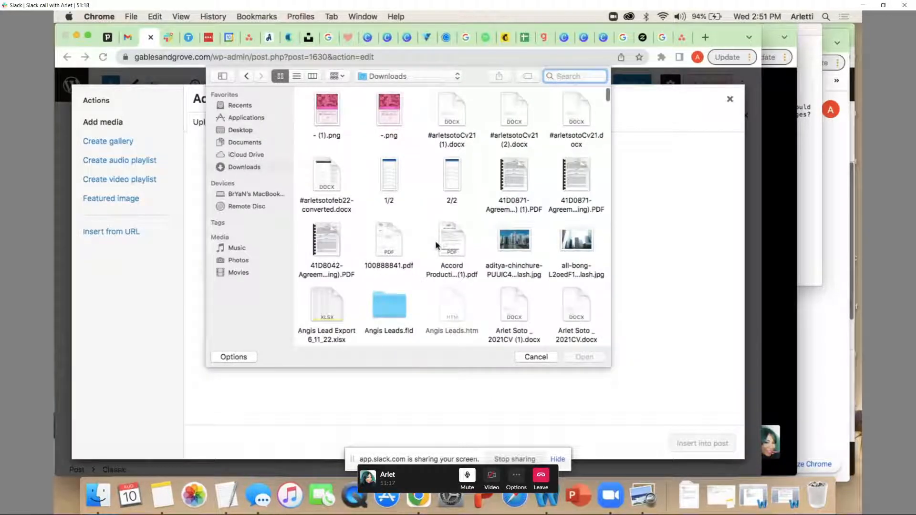
{"action": "scroll", "coordinate": [436, 245], "scroll_direction": "down", "scroll_amount": 10}
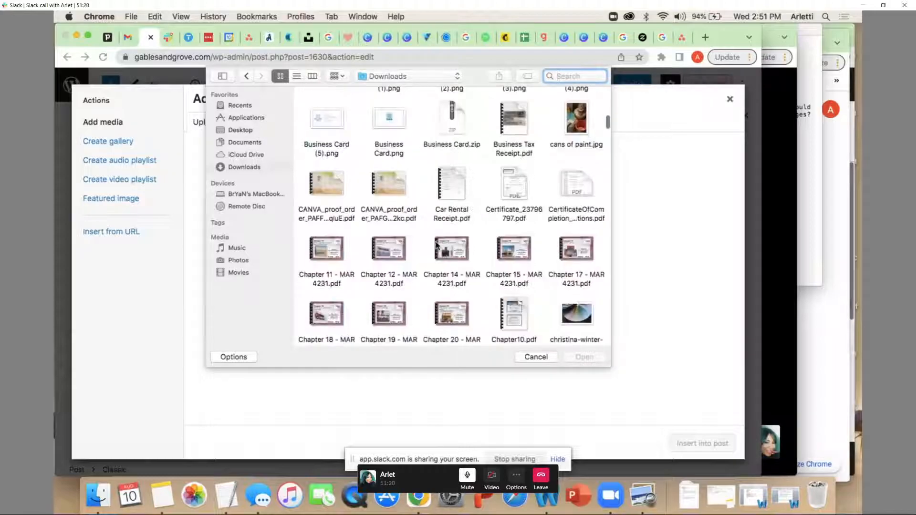
{"action": "scroll", "coordinate": [436, 245], "scroll_direction": "down", "scroll_amount": 10}
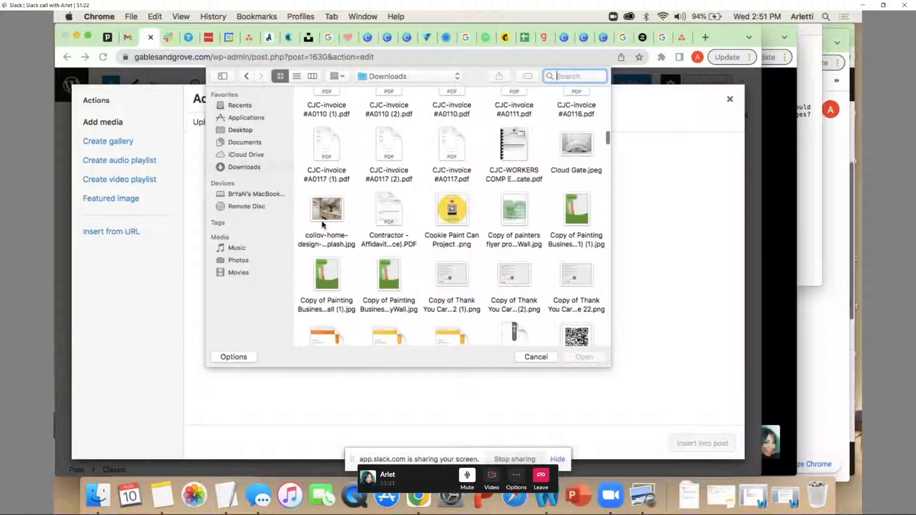
{"action": "scroll", "coordinate": [372, 219], "scroll_direction": "down", "scroll_amount": 1}
{"action": "scroll", "coordinate": [373, 220], "scroll_direction": "down", "scroll_amount": 5}
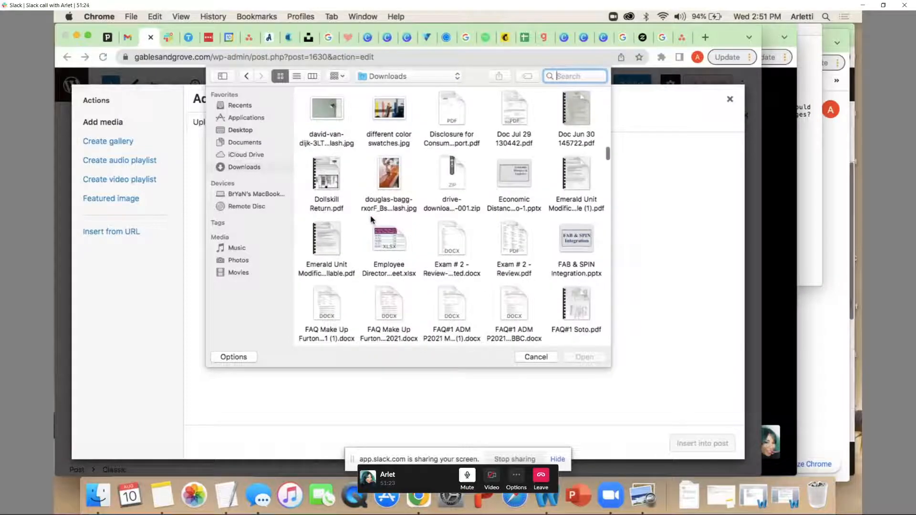
{"action": "scroll", "coordinate": [373, 219], "scroll_direction": "down", "scroll_amount": 10}
{"action": "scroll", "coordinate": [372, 219], "scroll_direction": "up", "scroll_amount": 10}
{"action": "scroll", "coordinate": [372, 220], "scroll_direction": "up", "scroll_amount": 3}
{"action": "left_click", "coordinate": [326, 200]}
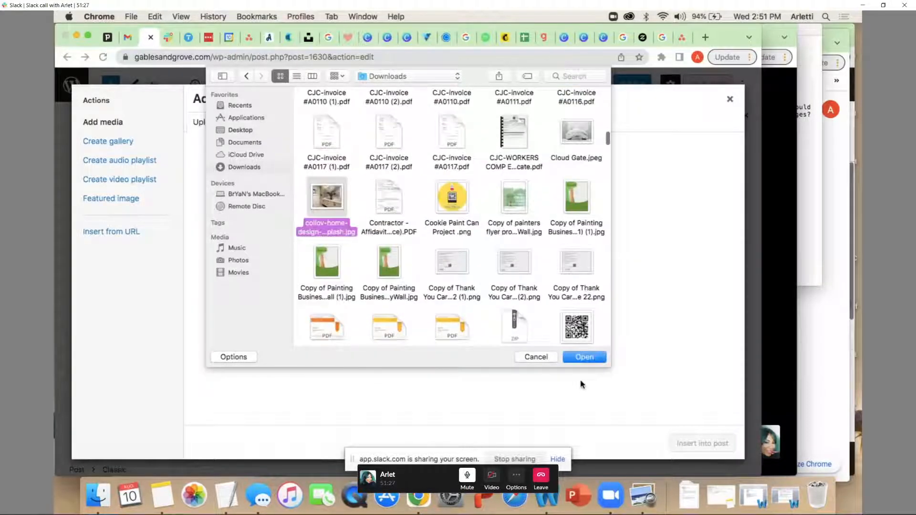
{"action": "left_click", "coordinate": [591, 359]}
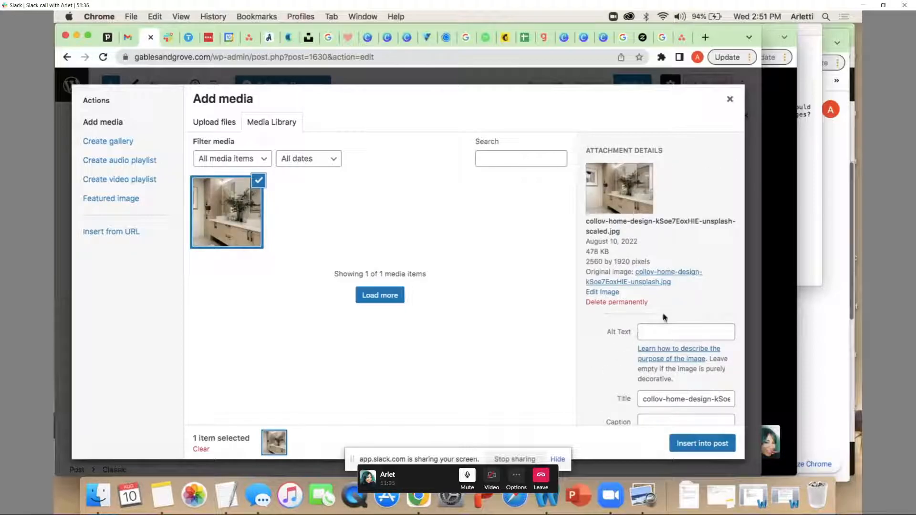
Set the uploaded image's alt text to "Stucco Repair for your exterior home"
{"action": "left_click", "coordinate": [667, 334]}
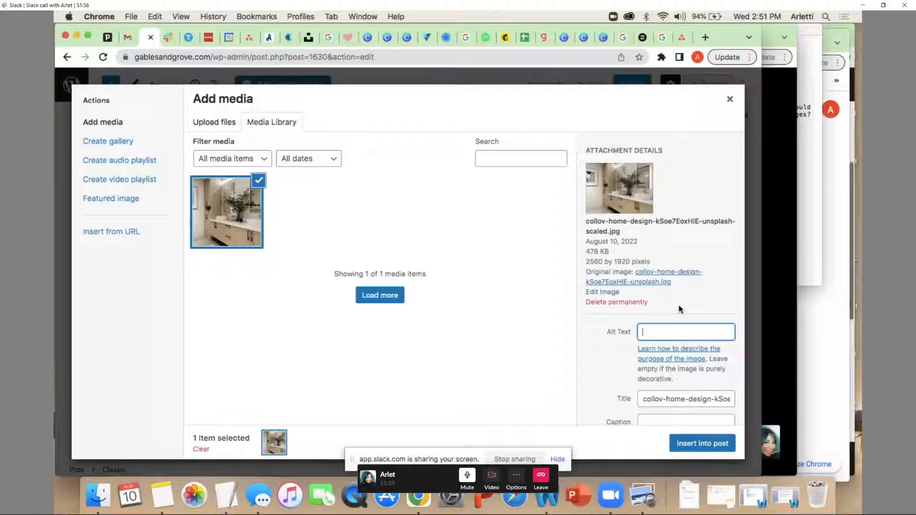
{"action": "type", "text": "sTUNN"}
{"action": "key", "text": "BackSpace"}
{"action": "key", "text": "BackSpace"}
{"action": "key", "text": "BackSpace"}
{"action": "type", "text": "ucco Repair"}
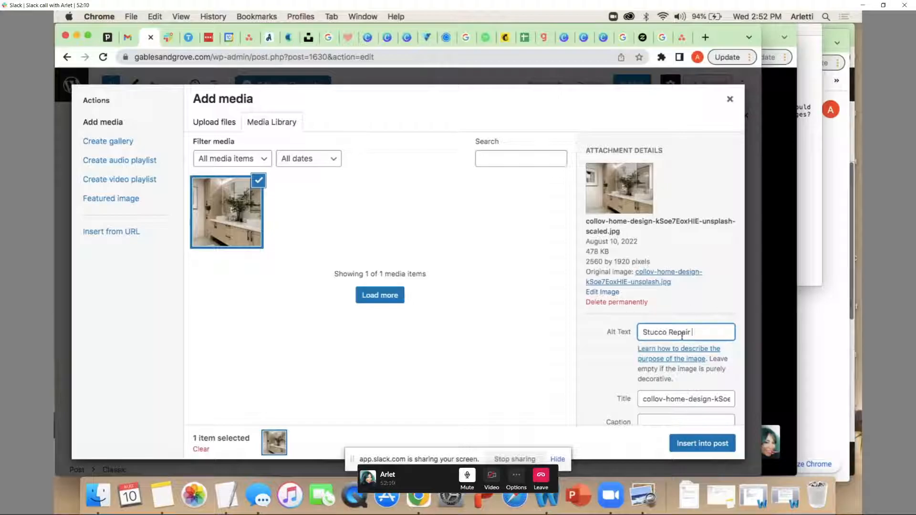
{"action": "type", "text": "for your exterior"}
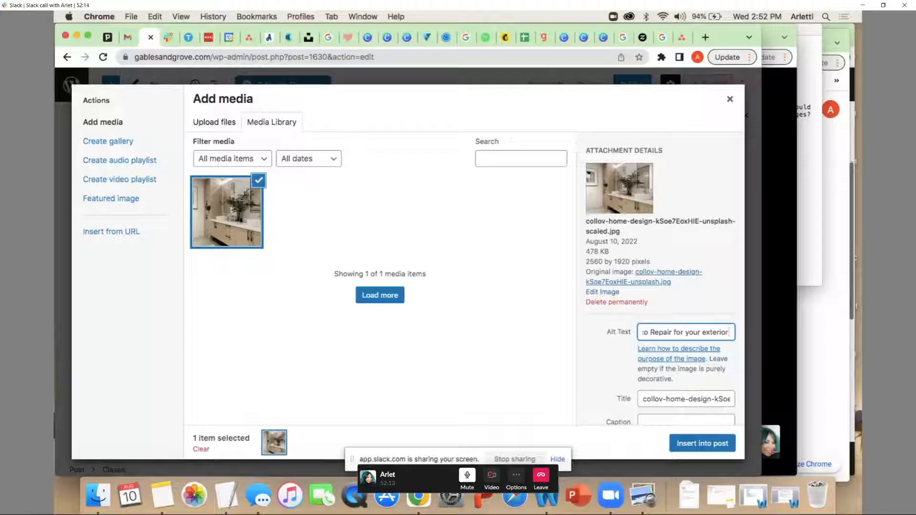
{"action": "type", "text": " home"}
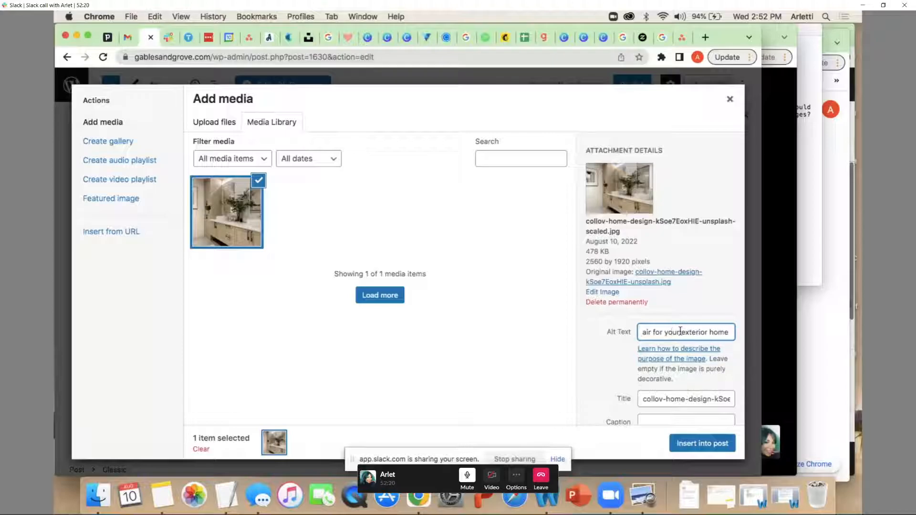
{"action": "left_click_drag", "start_coordinate": [682, 332], "coordinate": [734, 331]}
Leave the image's caption empty and insert the image into the post at Medium size, 300 × 225
{"action": "scroll", "coordinate": [719, 354], "scroll_direction": "down", "scroll_amount": 5}
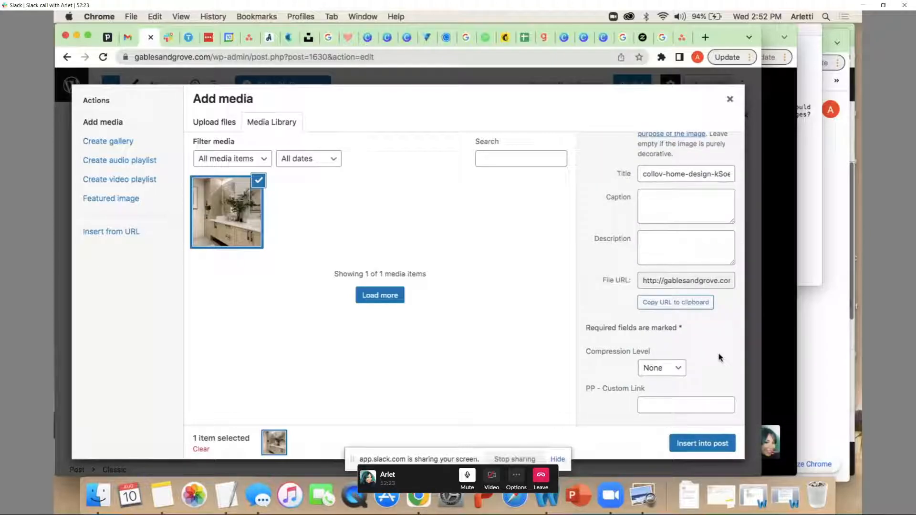
{"action": "left_click", "coordinate": [649, 209]}
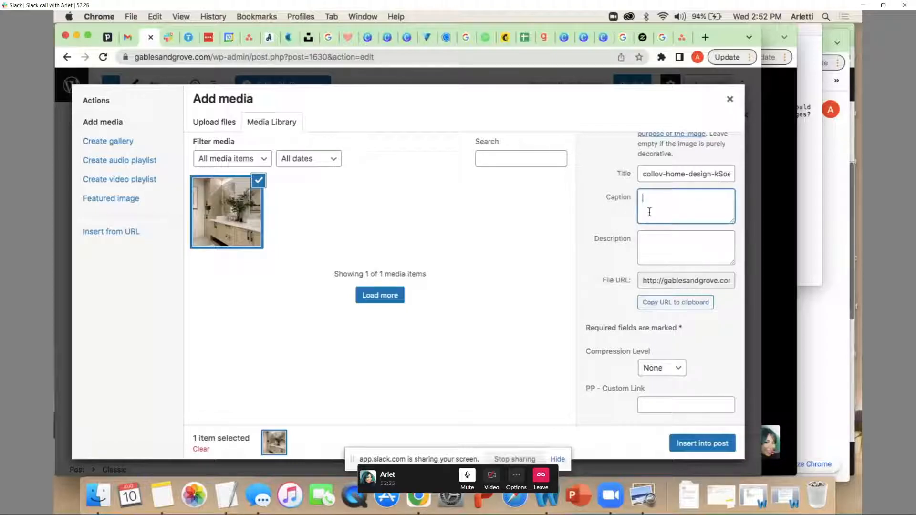
{"action": "scroll", "coordinate": [655, 254], "scroll_direction": "down", "scroll_amount": 4}
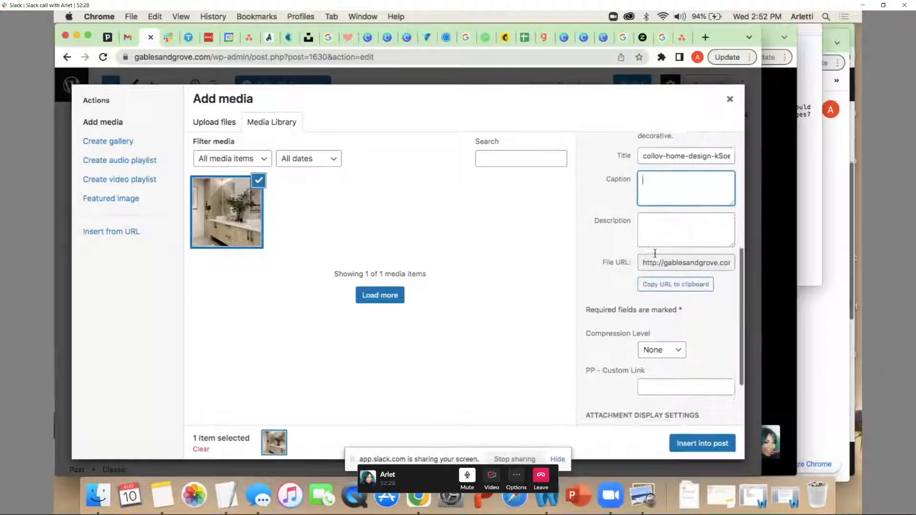
{"action": "scroll", "coordinate": [656, 253], "scroll_direction": "down", "scroll_amount": 1}
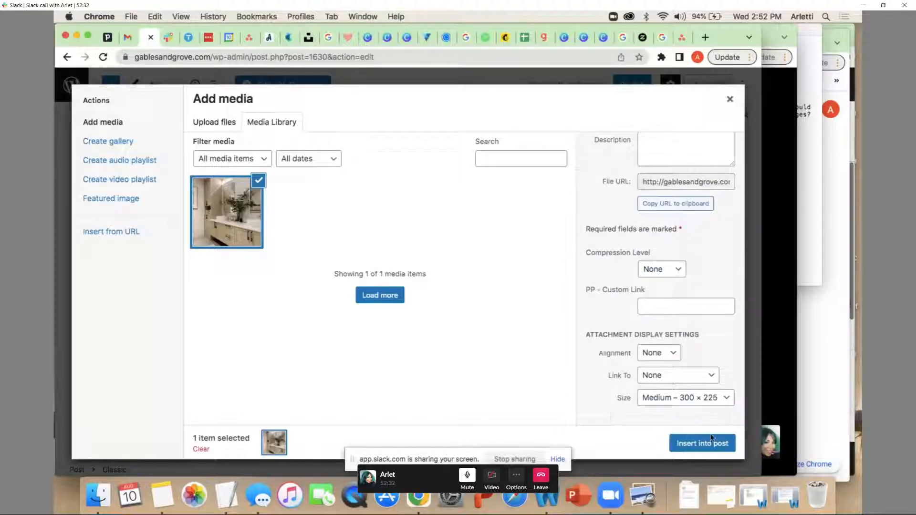
{"action": "left_click", "coordinate": [697, 447]}
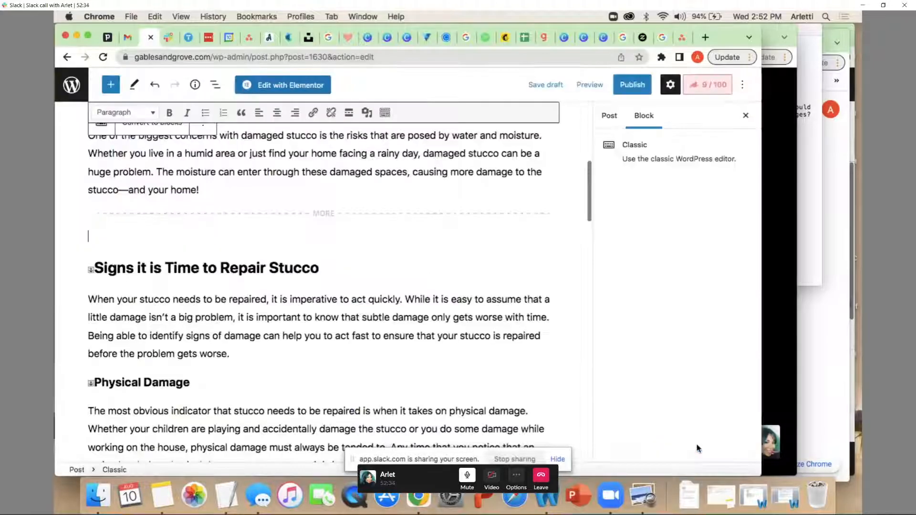
Try center and right alignment for the inserted image, and align it left so the section text wraps around it
{"action": "left_click", "coordinate": [276, 113]}
{"action": "left_click", "coordinate": [295, 113]}
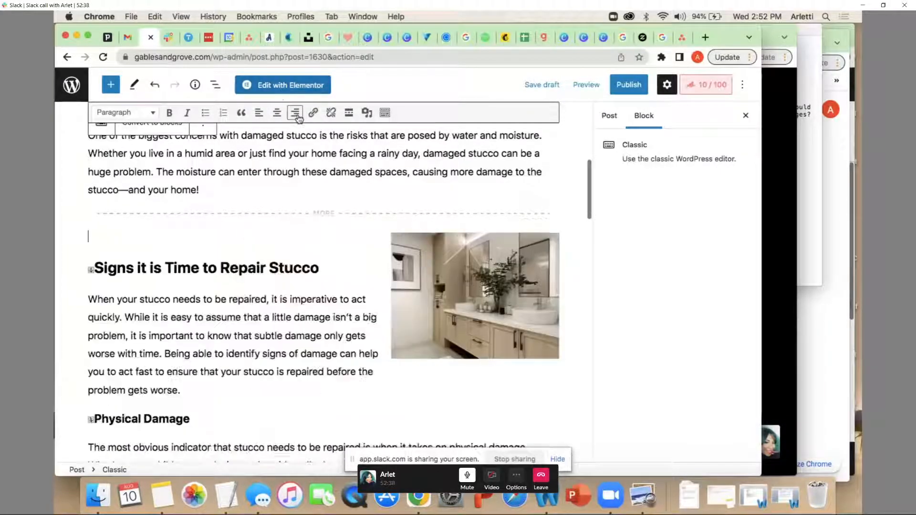
{"action": "left_click", "coordinate": [259, 113]}
{"action": "left_click", "coordinate": [276, 112]}
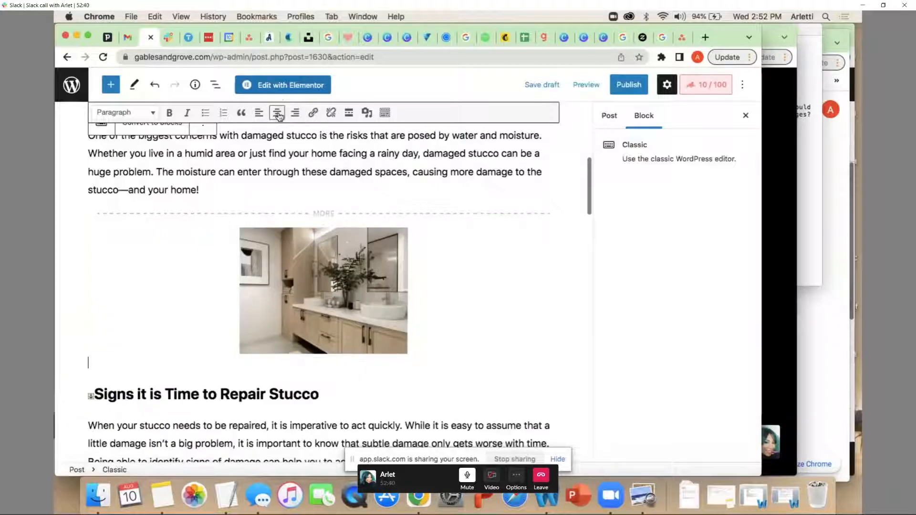
{"action": "left_click", "coordinate": [258, 113]}
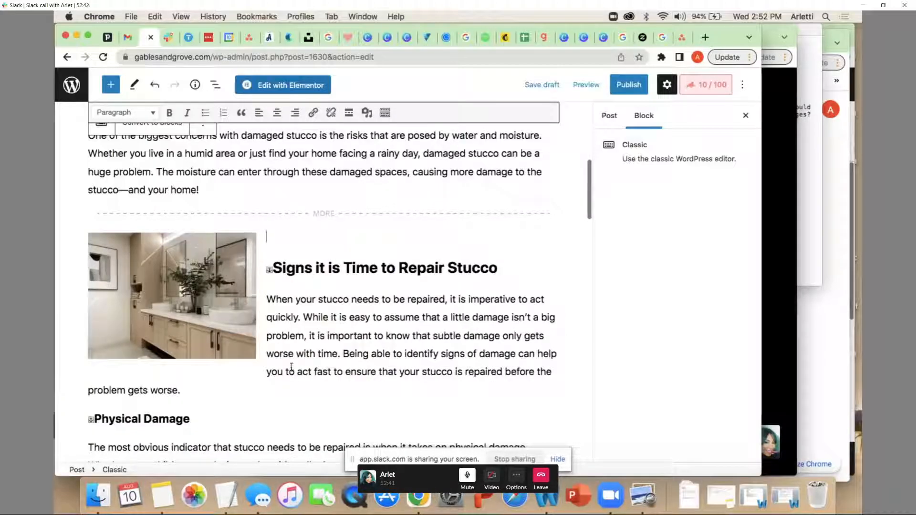
{"action": "scroll", "coordinate": [296, 345], "scroll_direction": "down", "scroll_amount": 1}
{"action": "scroll", "coordinate": [420, 336], "scroll_direction": "up", "scroll_amount": 3}
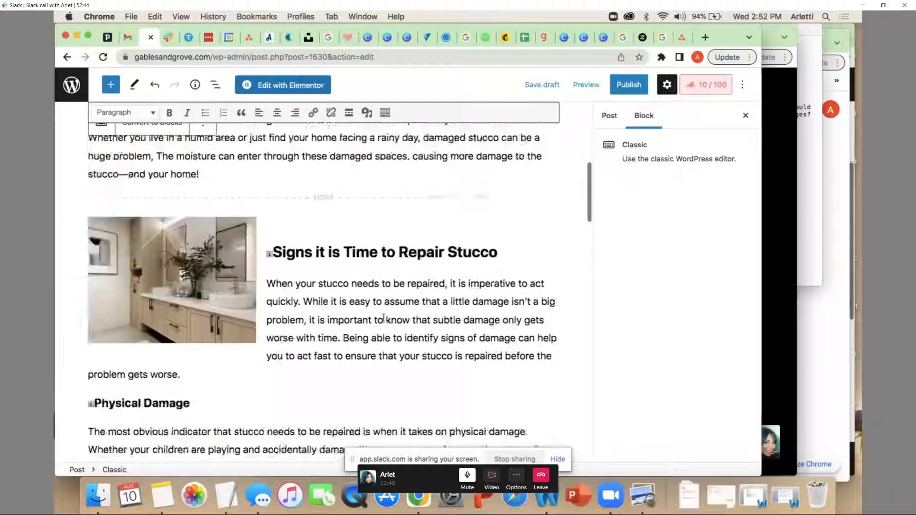
{"action": "scroll", "coordinate": [424, 340], "scroll_direction": "up", "scroll_amount": 5}
{"action": "scroll", "coordinate": [439, 267], "scroll_direction": "down", "scroll_amount": 10}
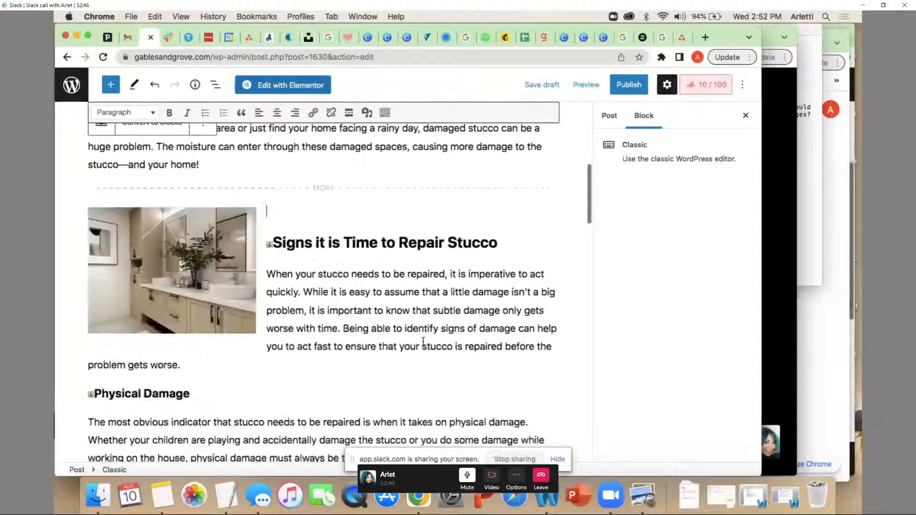
Show the post-level settings and look inside the Template section
{"action": "left_click", "coordinate": [667, 85]}
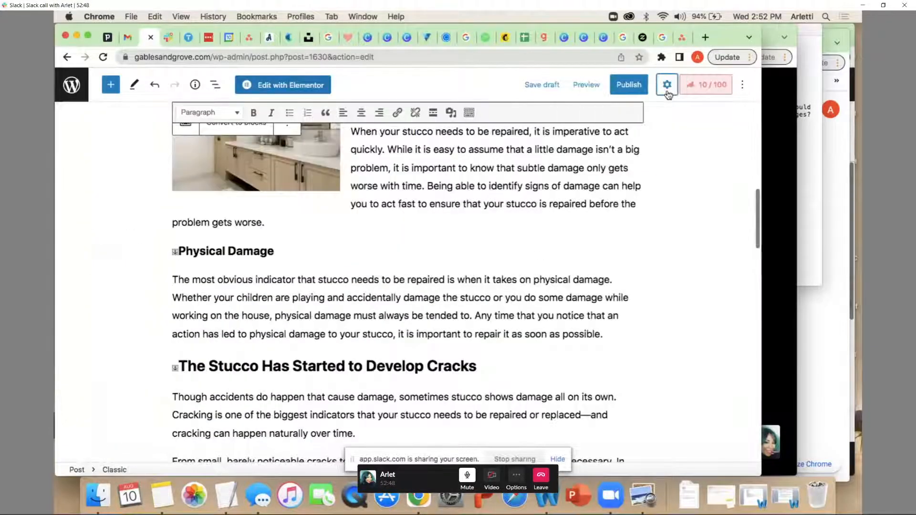
{"action": "left_click", "coordinate": [667, 85]}
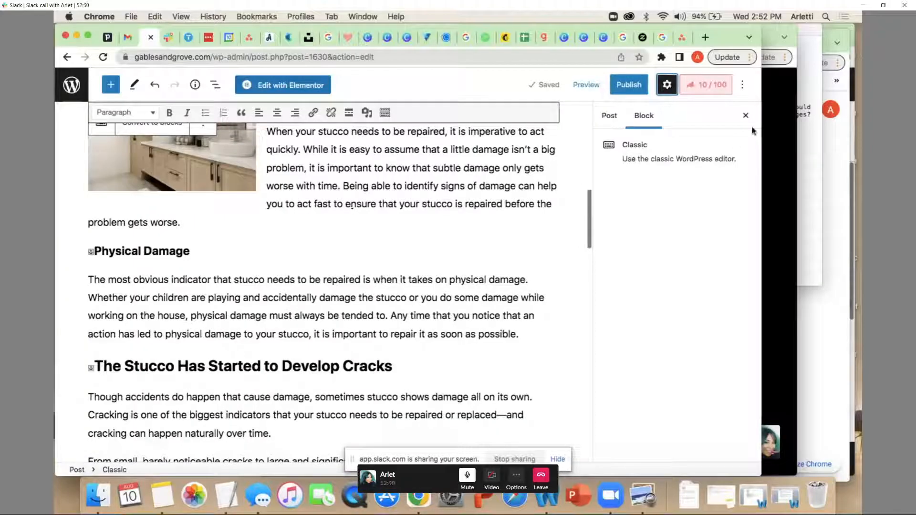
{"action": "left_click", "coordinate": [667, 85]}
{"action": "left_click", "coordinate": [667, 84]}
{"action": "left_click", "coordinate": [609, 115]}
{"action": "left_click", "coordinate": [714, 280]}
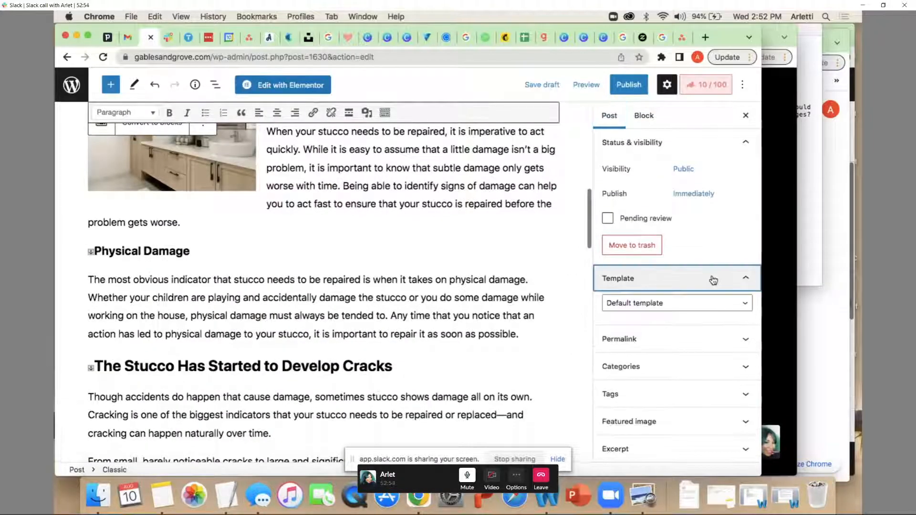
{"action": "left_click", "coordinate": [714, 280]}
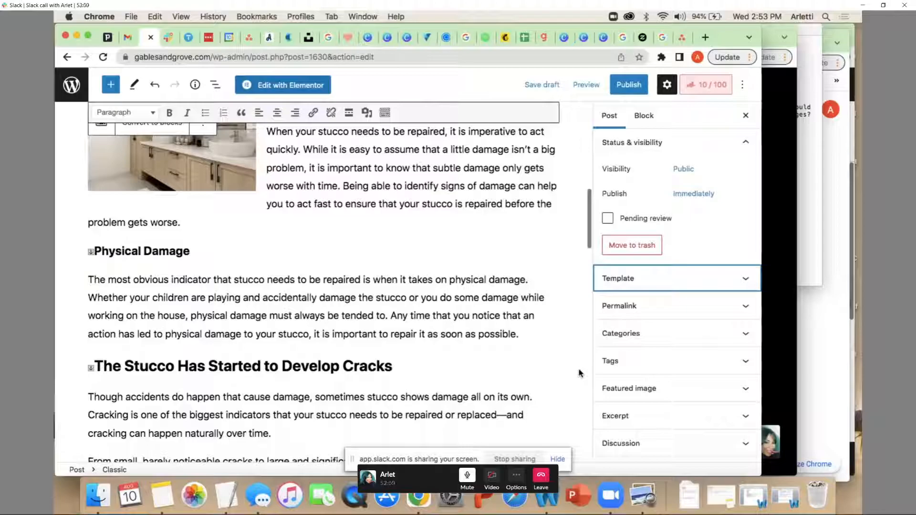
Add "Stucco Repair" as the Rank Math focus keyword and review the Basic SEO checks
{"action": "left_click", "coordinate": [709, 89]}
{"action": "scroll", "coordinate": [675, 294], "scroll_direction": "down", "scroll_amount": 3}
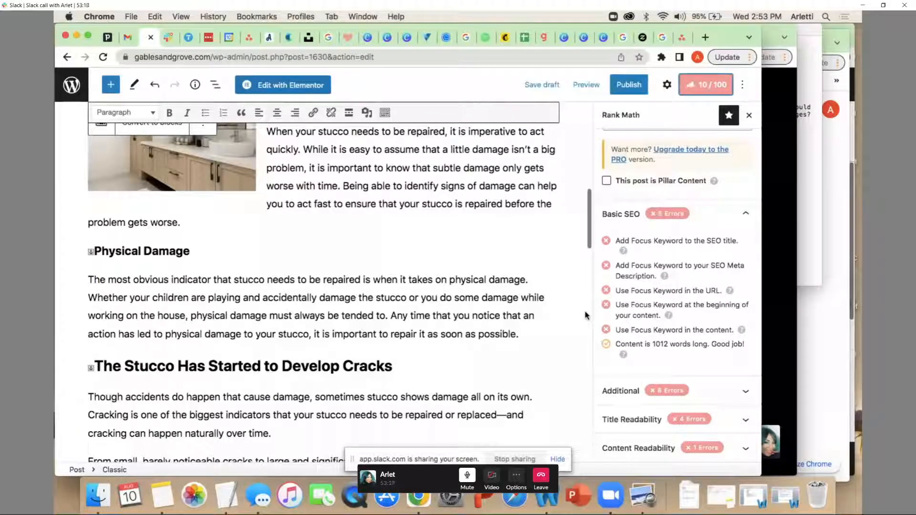
{"action": "scroll", "coordinate": [659, 243], "scroll_direction": "up", "scroll_amount": 4}
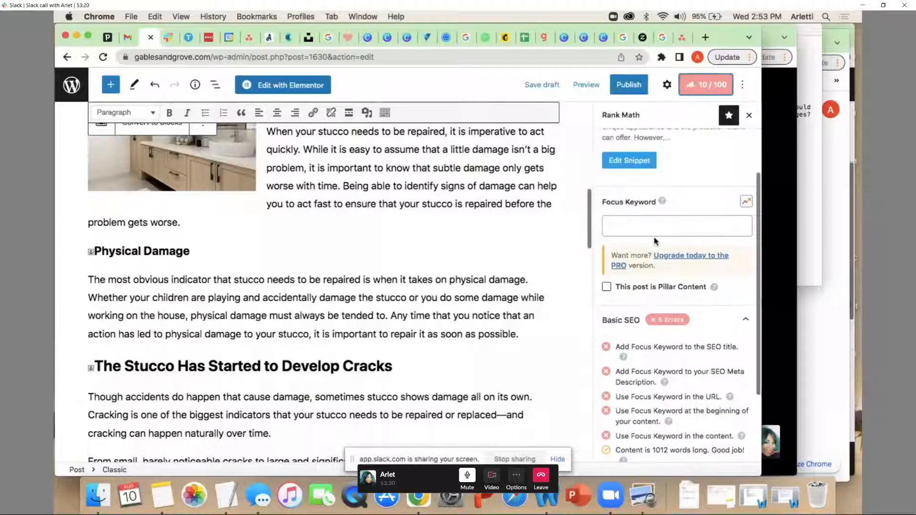
{"action": "left_click", "coordinate": [652, 241]}
{"action": "type", "text": "Stucco"}
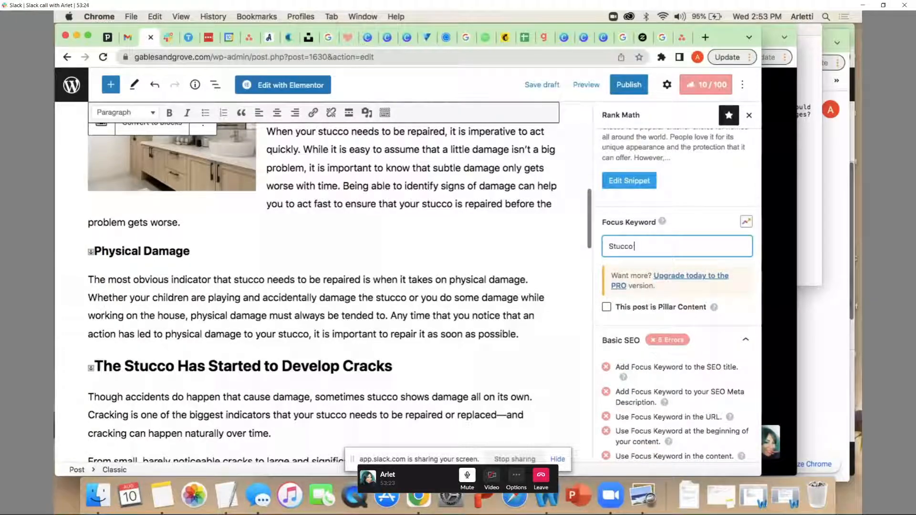
{"action": "type", "text": " Repair"}
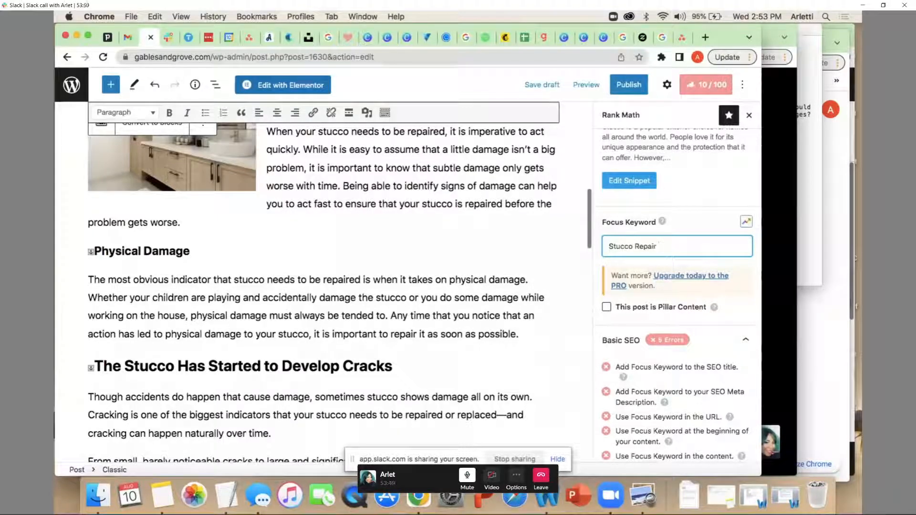
{"action": "key", "text": "Return"}
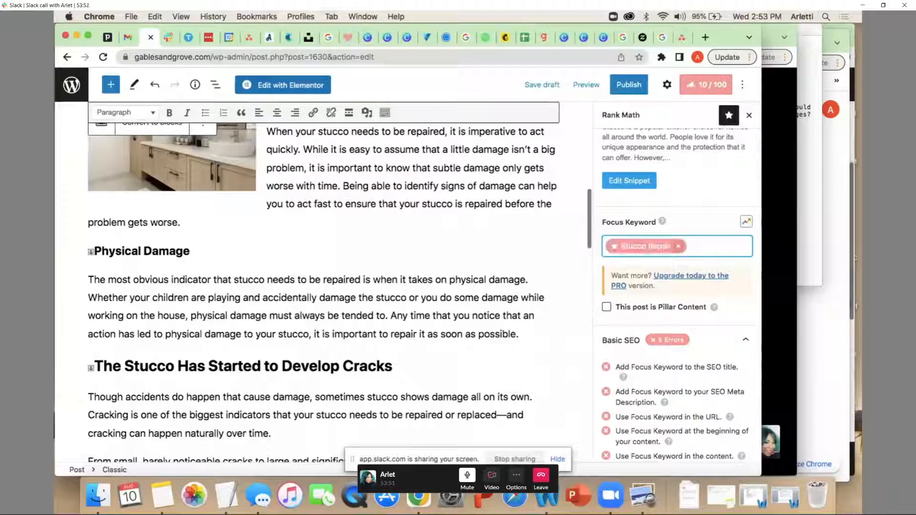
{"action": "scroll", "coordinate": [675, 352], "scroll_direction": "down", "scroll_amount": 2}
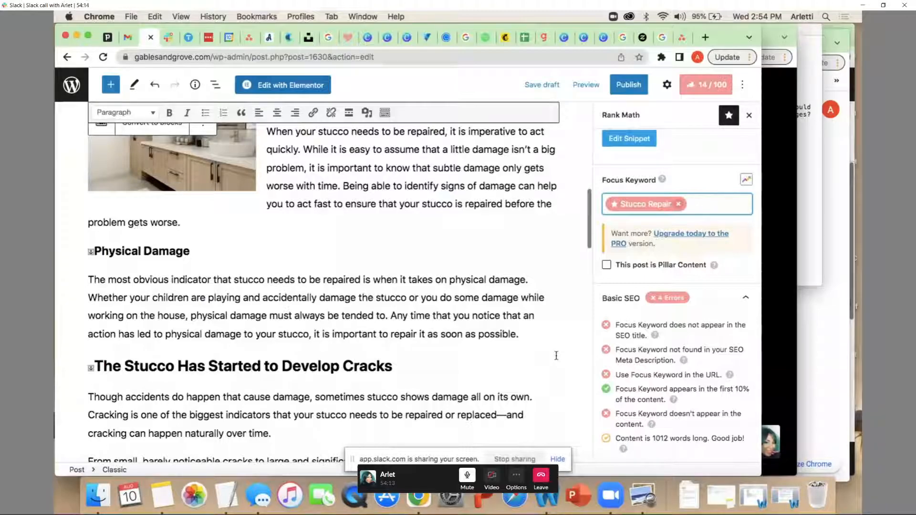
Return to the post-level settings and open the Permalink section
{"action": "left_click", "coordinate": [667, 86]}
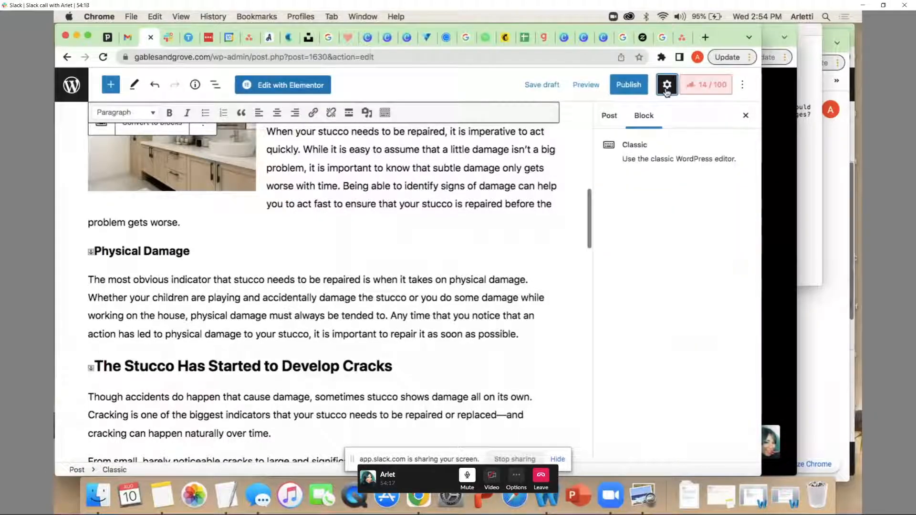
{"action": "left_click", "coordinate": [609, 119]}
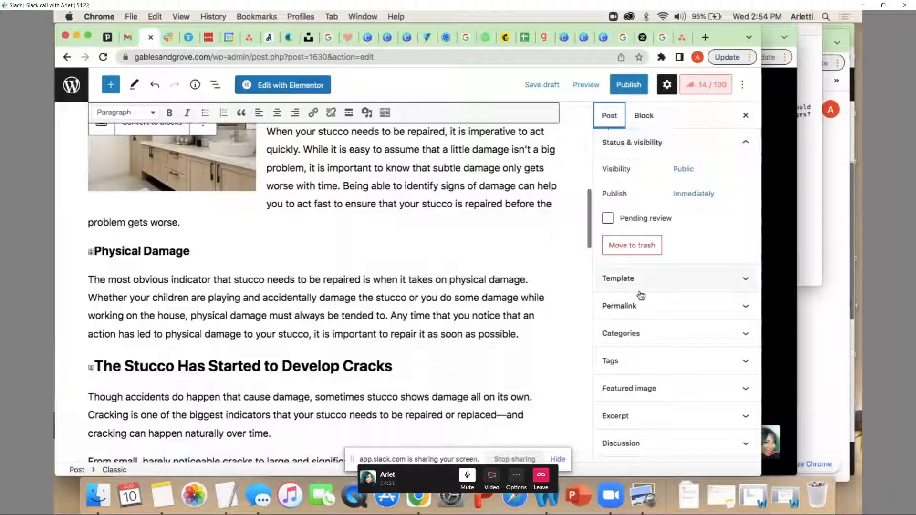
{"action": "left_click", "coordinate": [638, 306]}
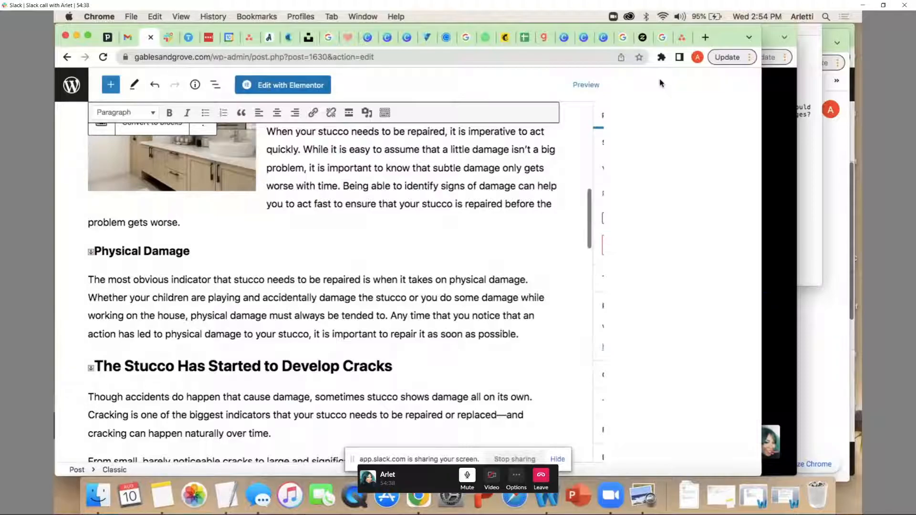
Publish the stucco repair post, check its post address, and return to the URL slug in the Permalink settings
{"action": "left_click", "coordinate": [642, 87]}
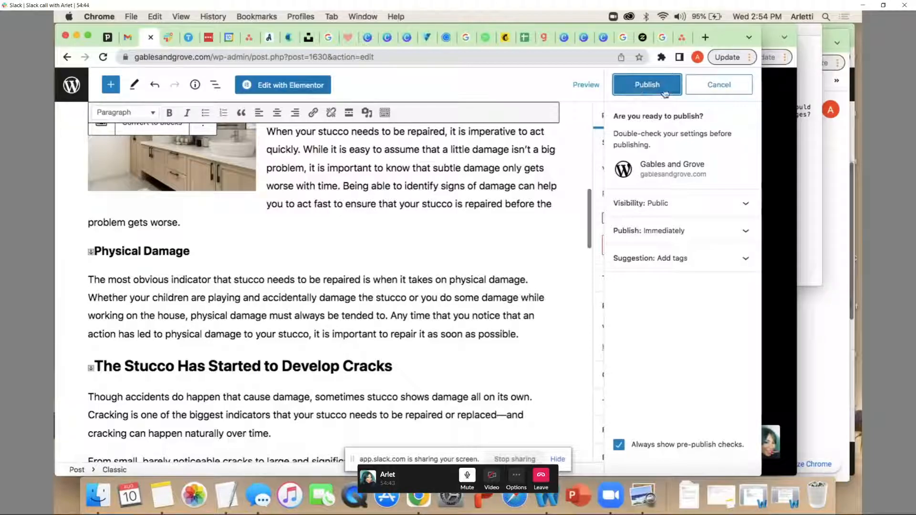
{"action": "left_click", "coordinate": [639, 90]}
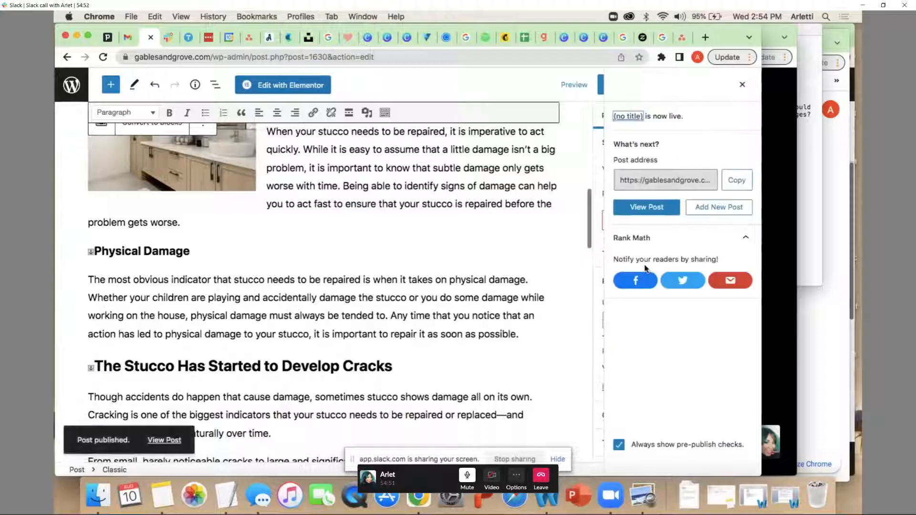
{"action": "left_click", "coordinate": [698, 178]}
{"action": "left_click", "coordinate": [688, 179]}
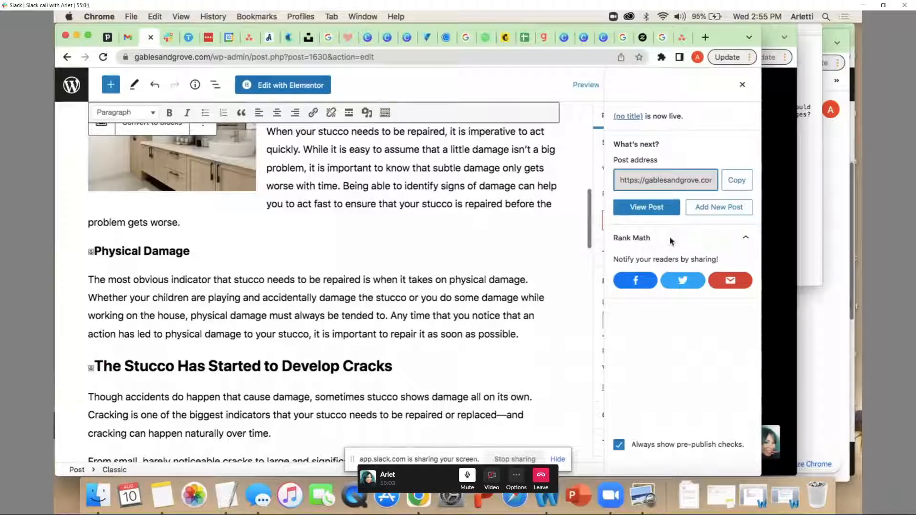
{"action": "scroll", "coordinate": [710, 237], "scroll_direction": "down", "scroll_amount": 1}
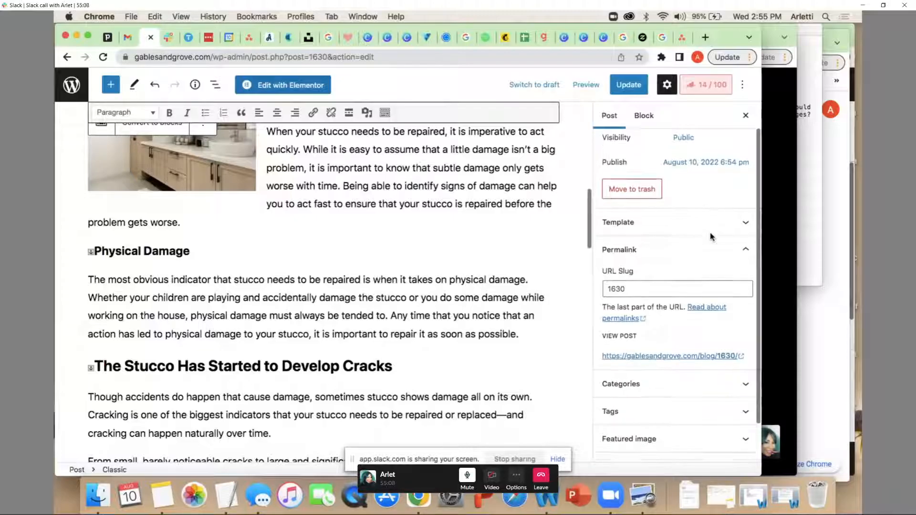
{"action": "scroll", "coordinate": [710, 236], "scroll_direction": "up", "scroll_amount": 1}
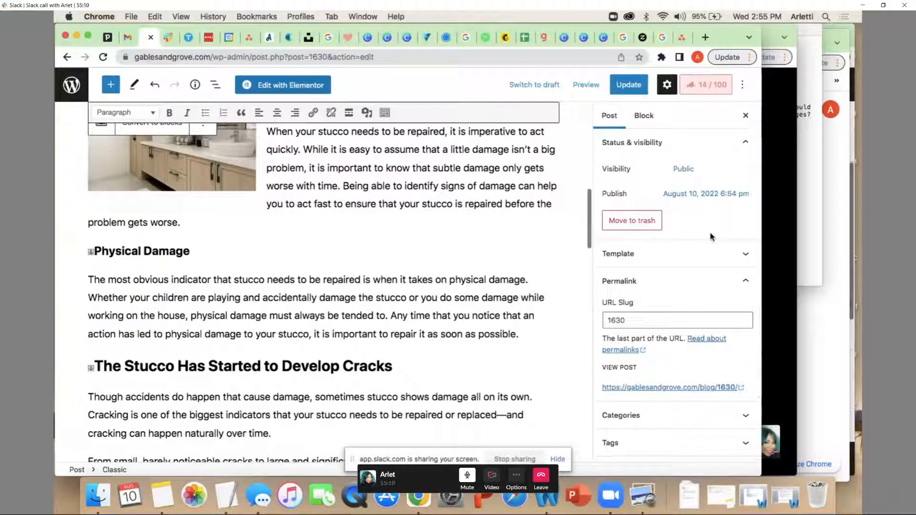
{"action": "left_click", "coordinate": [622, 324]}
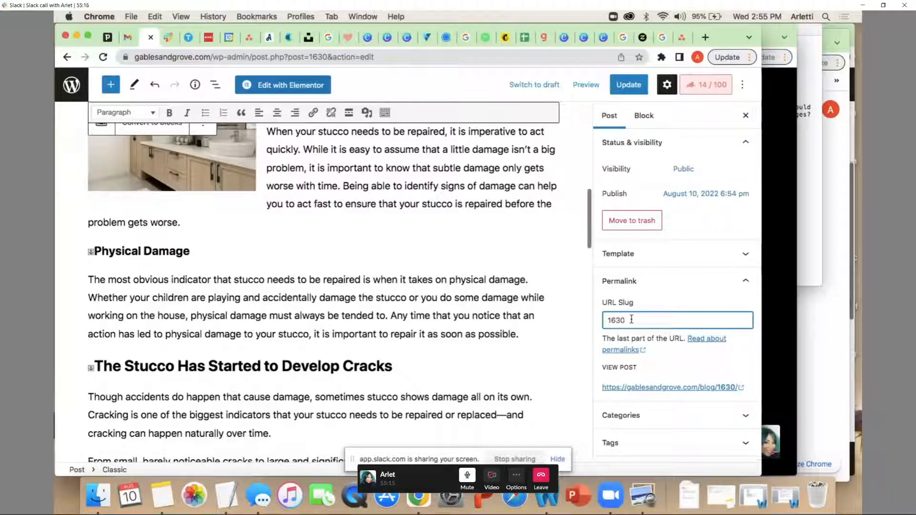
Move the heading "How Do I Check if My Stucco Needs Repair?" from the body into the post title
{"action": "scroll", "coordinate": [431, 312], "scroll_direction": "up", "scroll_amount": 10}
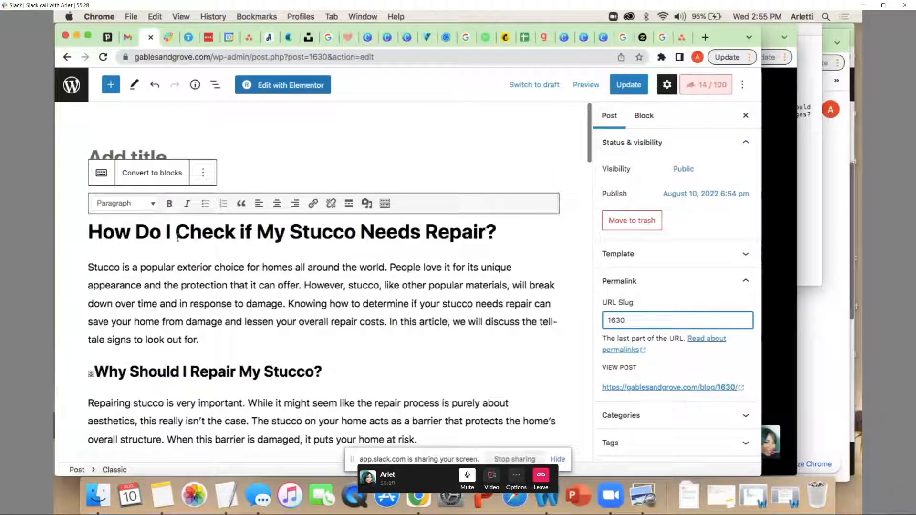
{"action": "left_click", "coordinate": [131, 247]}
{"action": "left_click_drag", "start_coordinate": [88, 232], "coordinate": [502, 234]}
{"action": "key", "text": "super+x"}
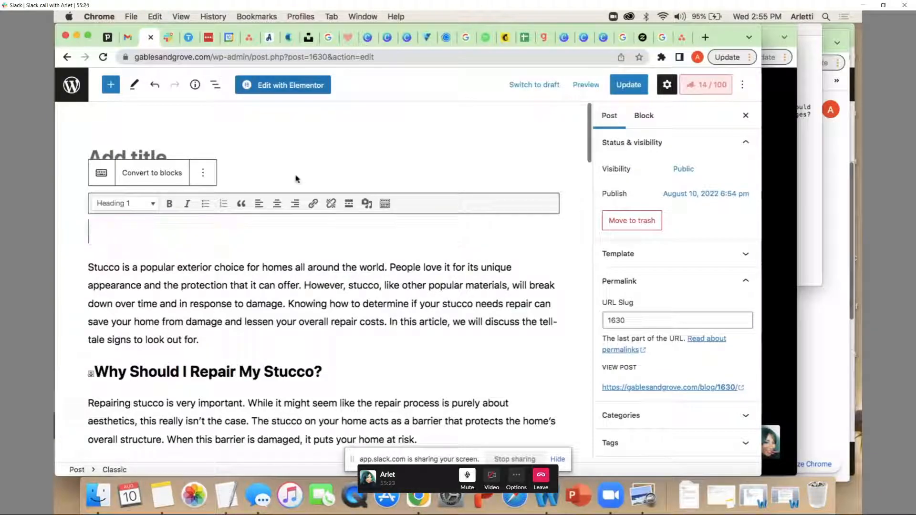
{"action": "left_click", "coordinate": [256, 157]}
{"action": "key", "text": "super+v"}
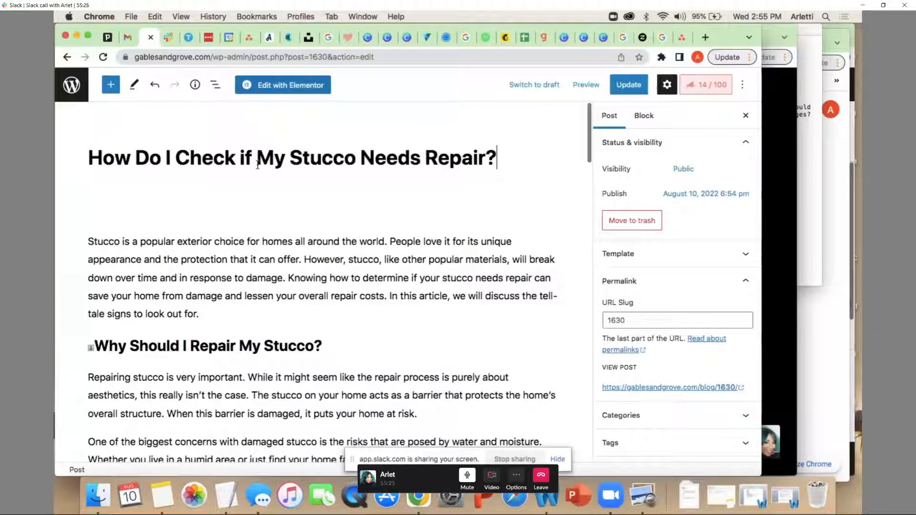
Remove the empty Heading 1 line above the introductory paragraph
{"action": "left_click", "coordinate": [208, 204]}
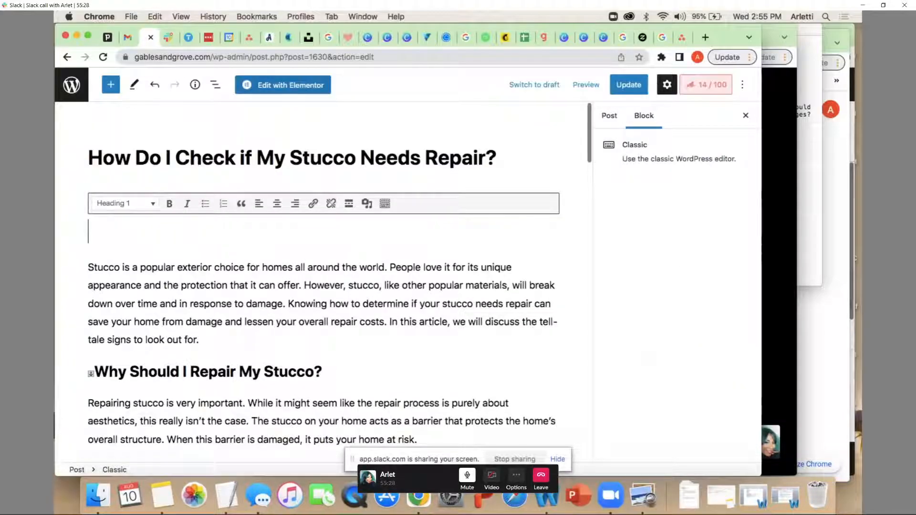
{"action": "left_click", "coordinate": [86, 267]}
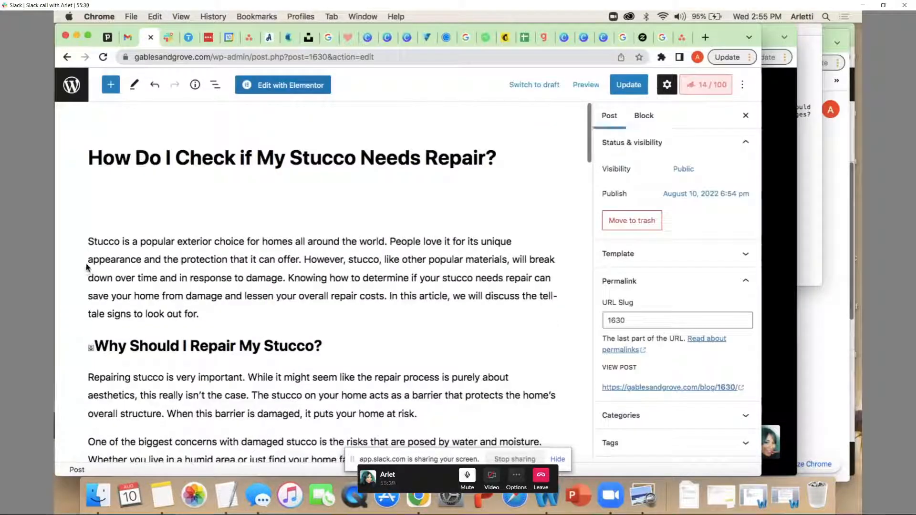
{"action": "left_click", "coordinate": [87, 246]}
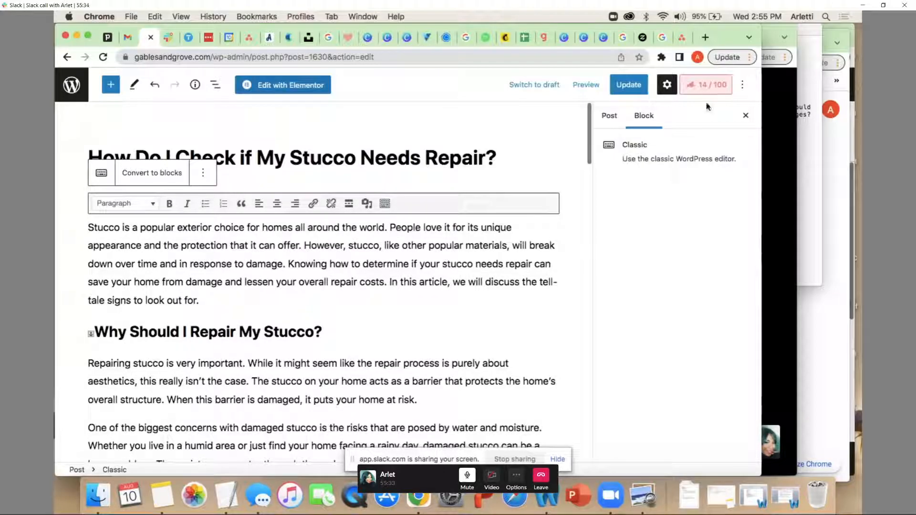
Set the post's URL slug to "how-to-check-for-stucco-repair" and update the published post
{"action": "left_click", "coordinate": [607, 116]}
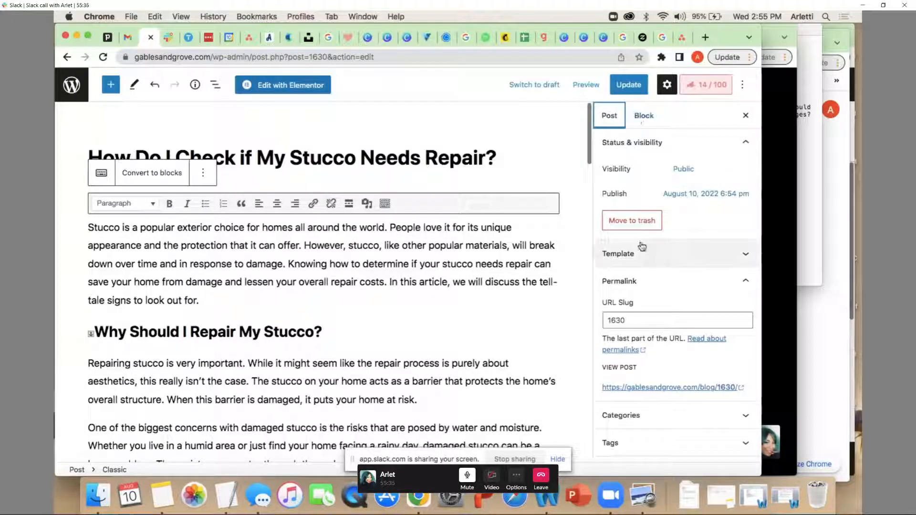
{"action": "left_click_drag", "start_coordinate": [638, 318], "coordinate": [582, 319]}
{"action": "left_click_drag", "start_coordinate": [644, 315], "coordinate": [605, 318]}
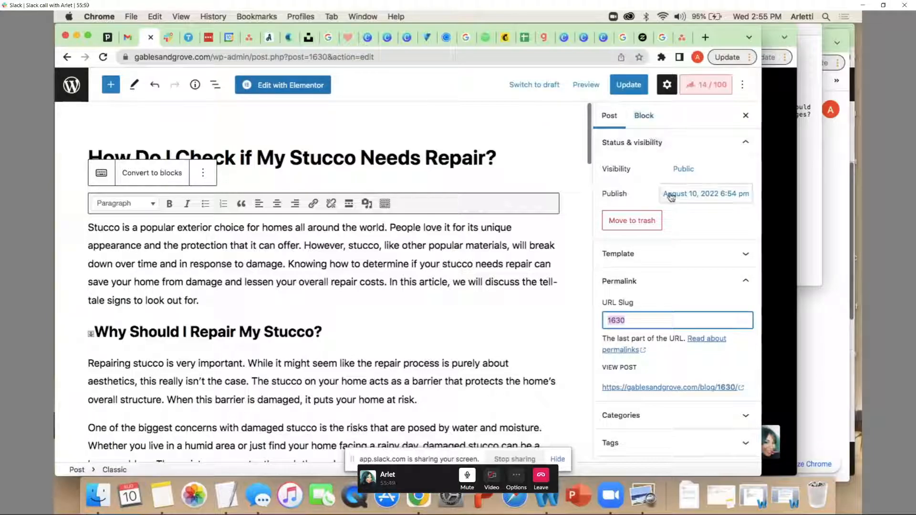
{"action": "scroll", "coordinate": [677, 298], "scroll_direction": "down", "scroll_amount": 2}
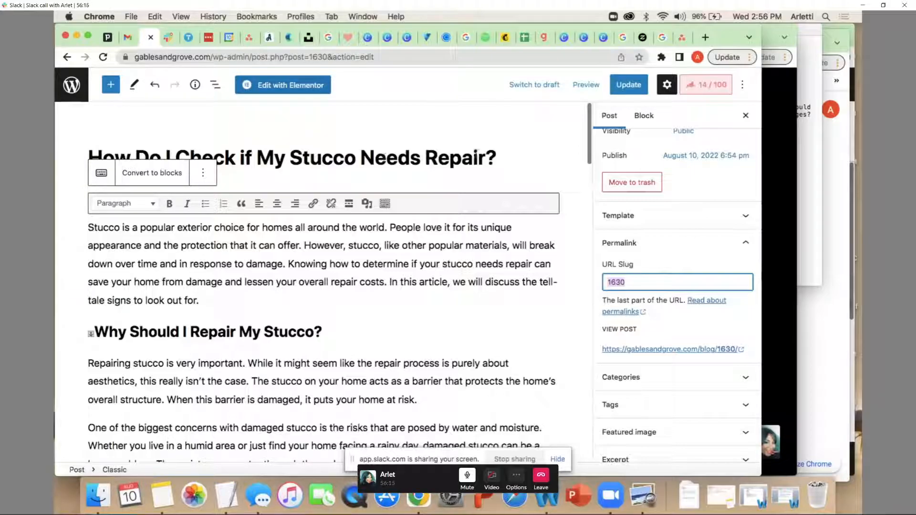
{"action": "type", "text": "how-to-check-for"}
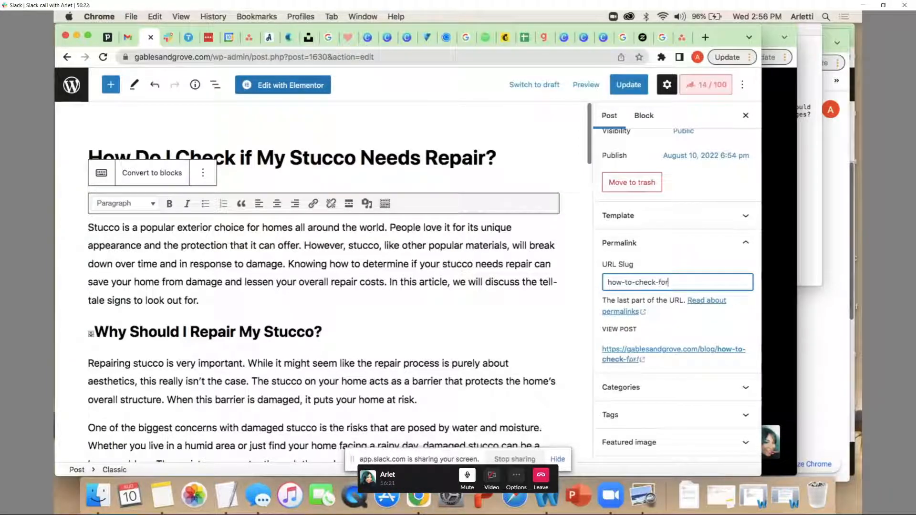
{"action": "type", "text": "-stuc"}
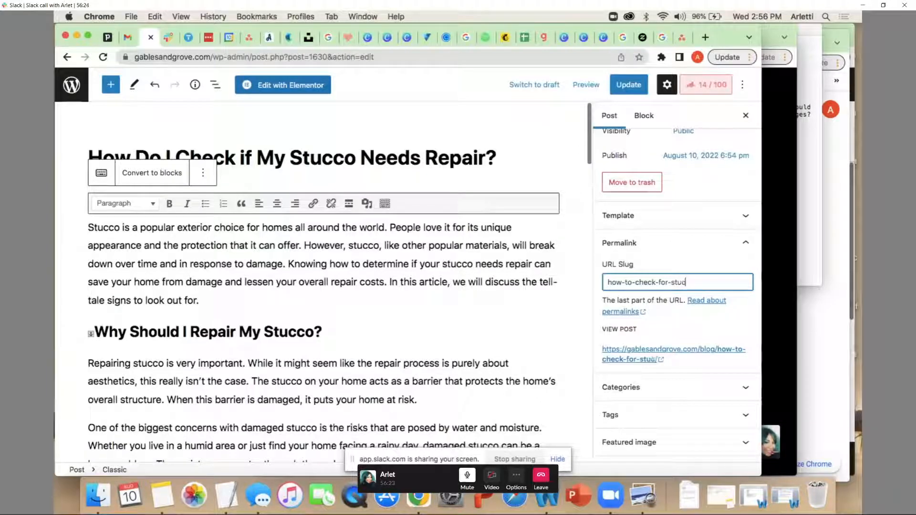
{"action": "type", "text": "co-repair"}
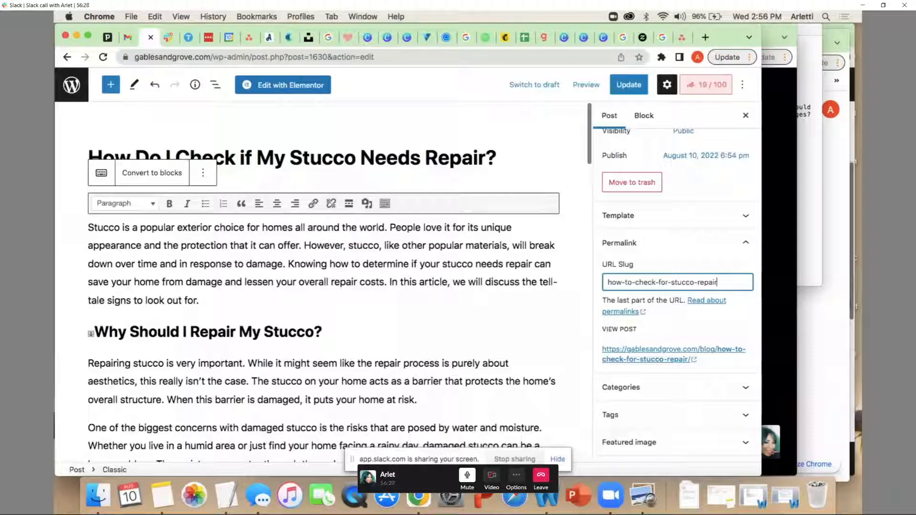
{"action": "left_click", "coordinate": [637, 86]}
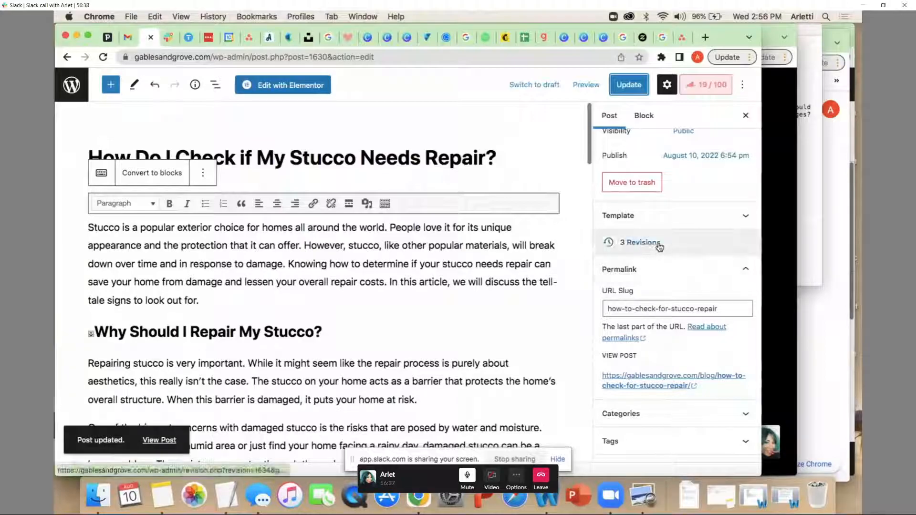
Check the Rank Math Basic SEO results for the "Stucco Repair" focus keyword against the updated title and slug
{"action": "left_click", "coordinate": [717, 88]}
{"action": "scroll", "coordinate": [699, 272], "scroll_direction": "down", "scroll_amount": 5}
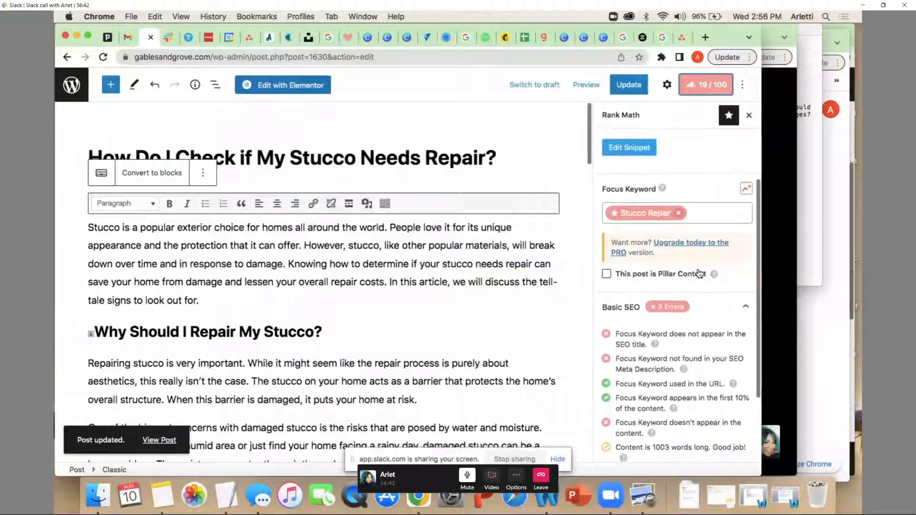
{"action": "scroll", "coordinate": [698, 273], "scroll_direction": "up", "scroll_amount": 1}
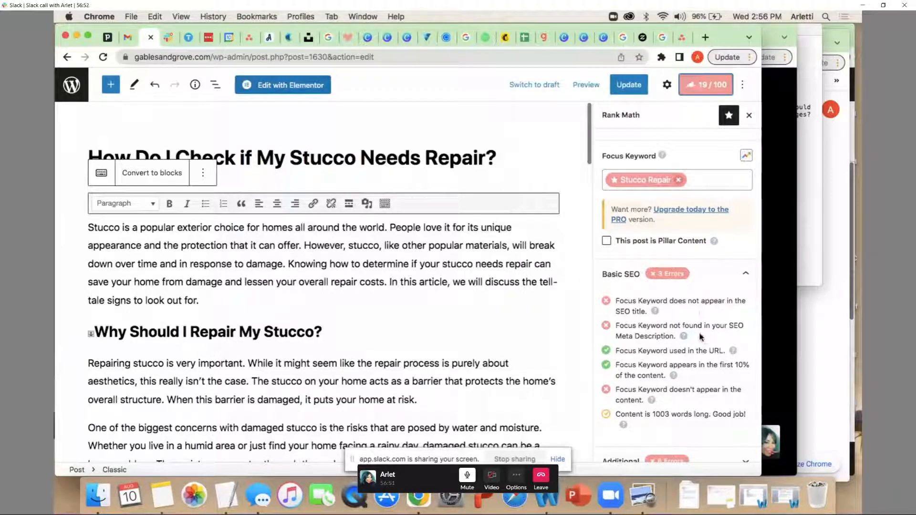
Switch the published stucco repair post back to a draft
{"action": "left_click", "coordinate": [539, 89]}
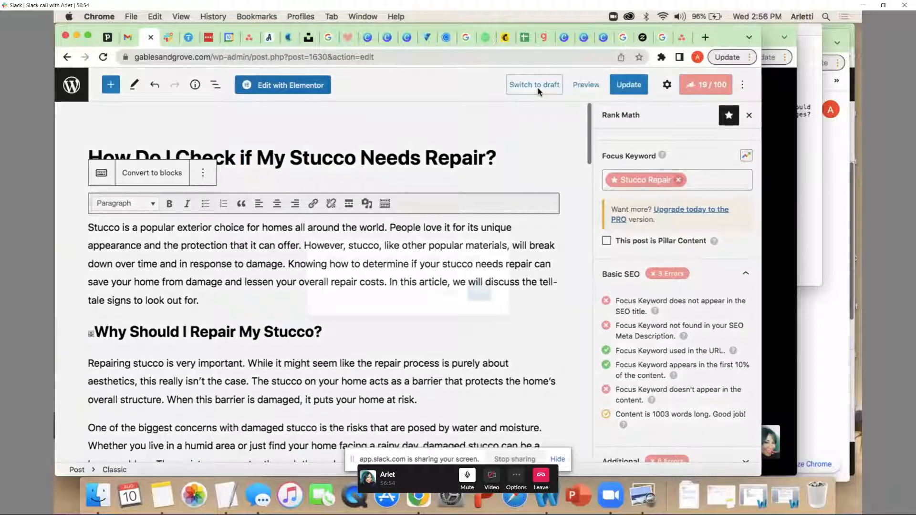
{"action": "left_click", "coordinate": [480, 286]}
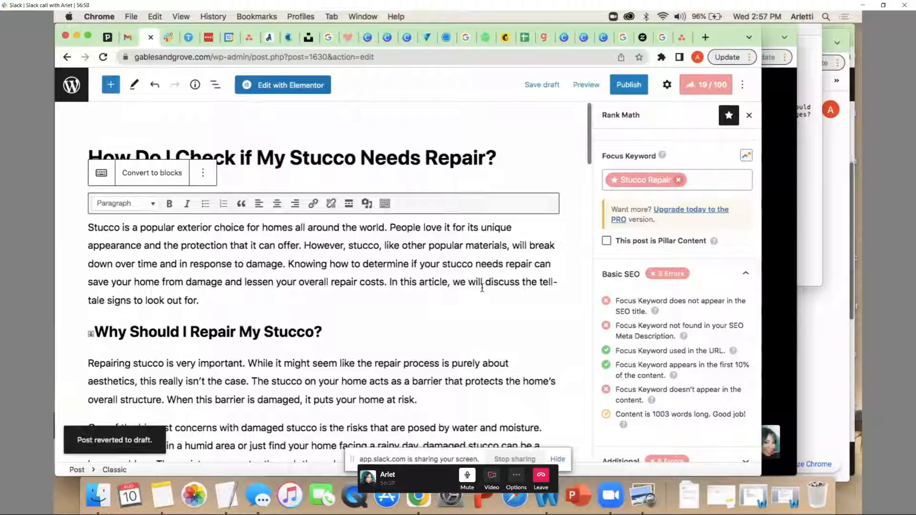
Review the remaining Rank Math keyword checks and the Additional and readability sections, then bring the Slack call window forward
{"action": "scroll", "coordinate": [482, 288], "scroll_direction": "down", "scroll_amount": 1}
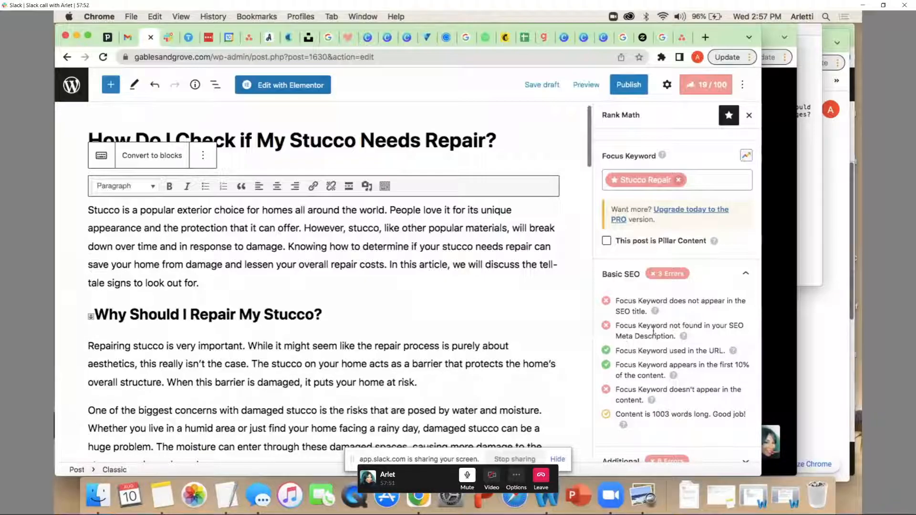
{"action": "scroll", "coordinate": [639, 334], "scroll_direction": "down", "scroll_amount": 3}
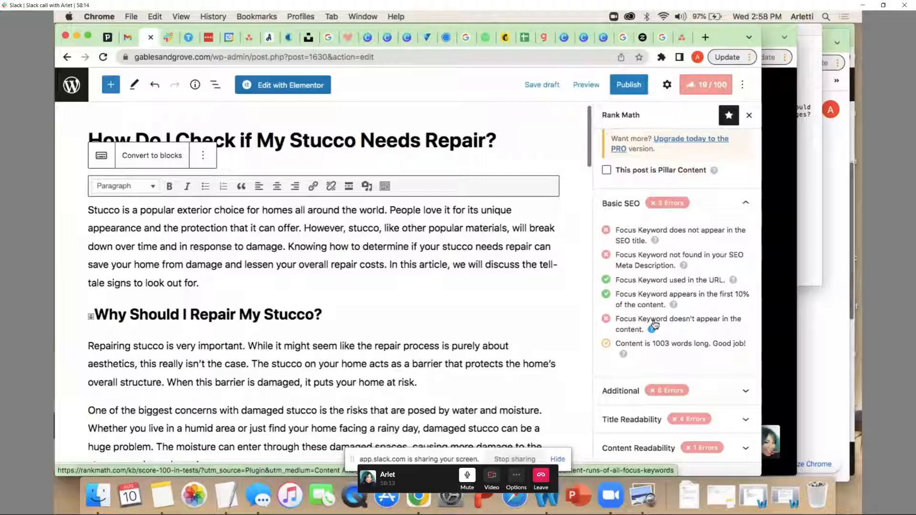
{"action": "left_click", "coordinate": [781, 353]}
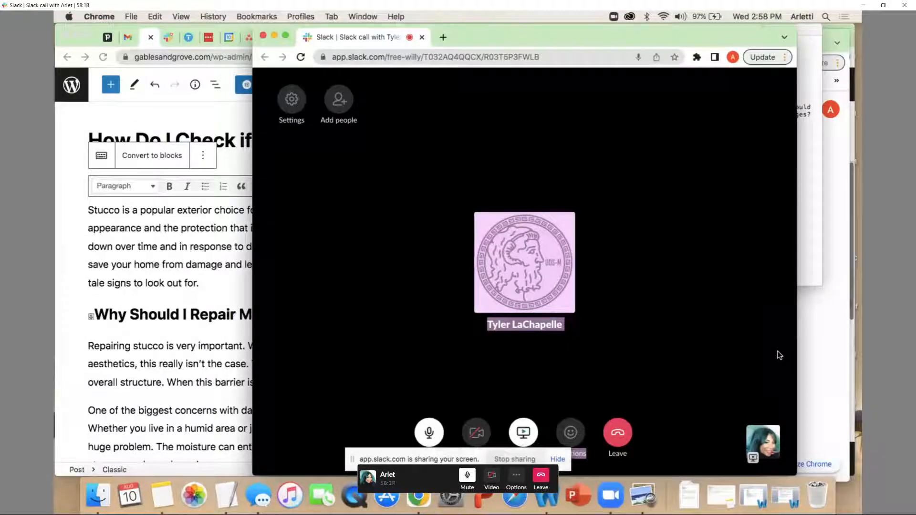